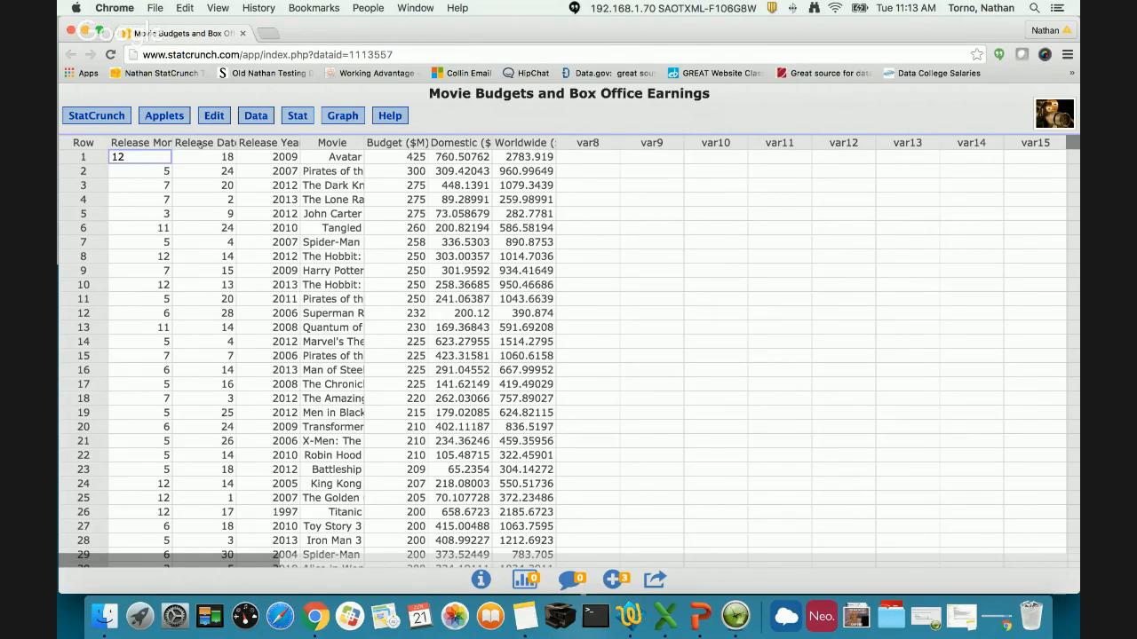
# - Run the Regression by eye applet with randomly generated data and the default options
pyautogui.click(177, 116)
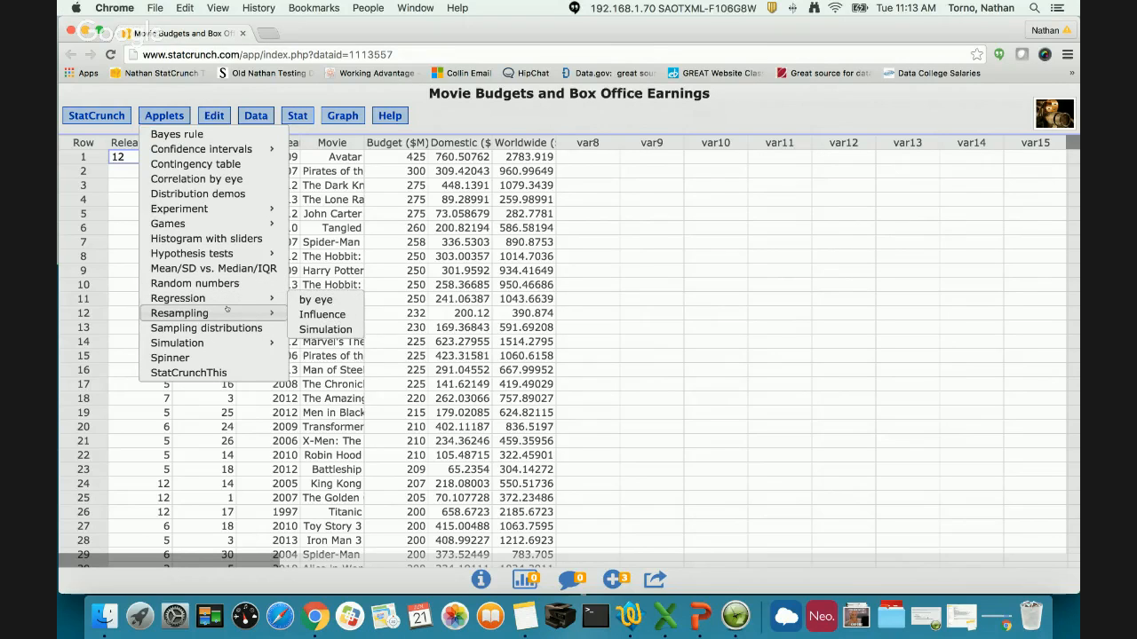
pyautogui.moveTo(227, 309)
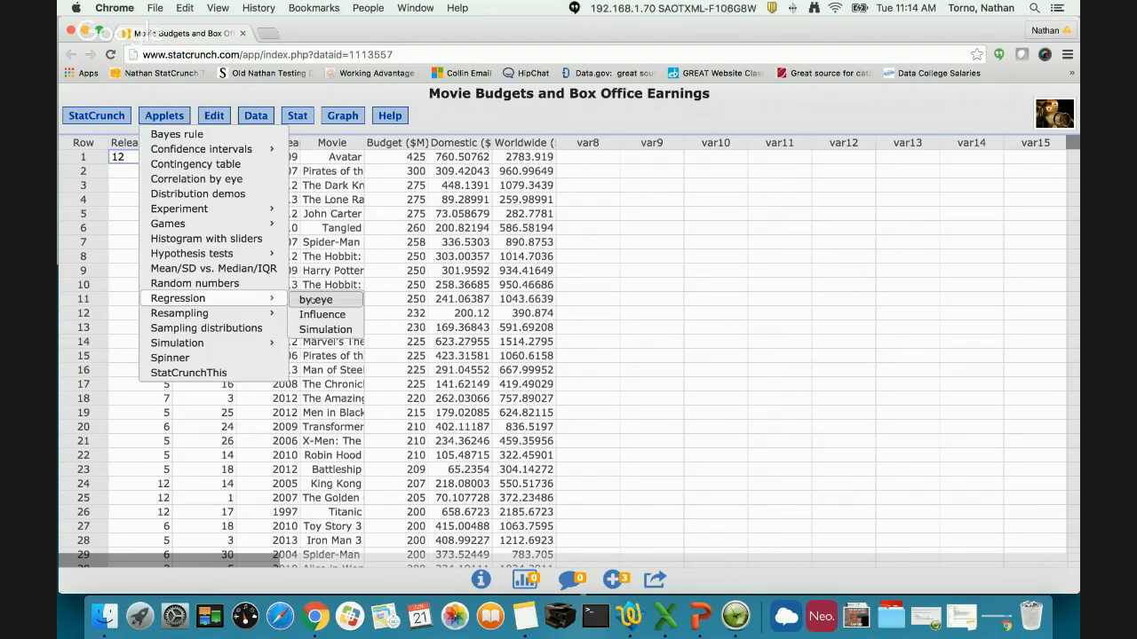
pyautogui.click(316, 300)
pyautogui.moveTo(601, 130); pyautogui.dragTo(877, 129)
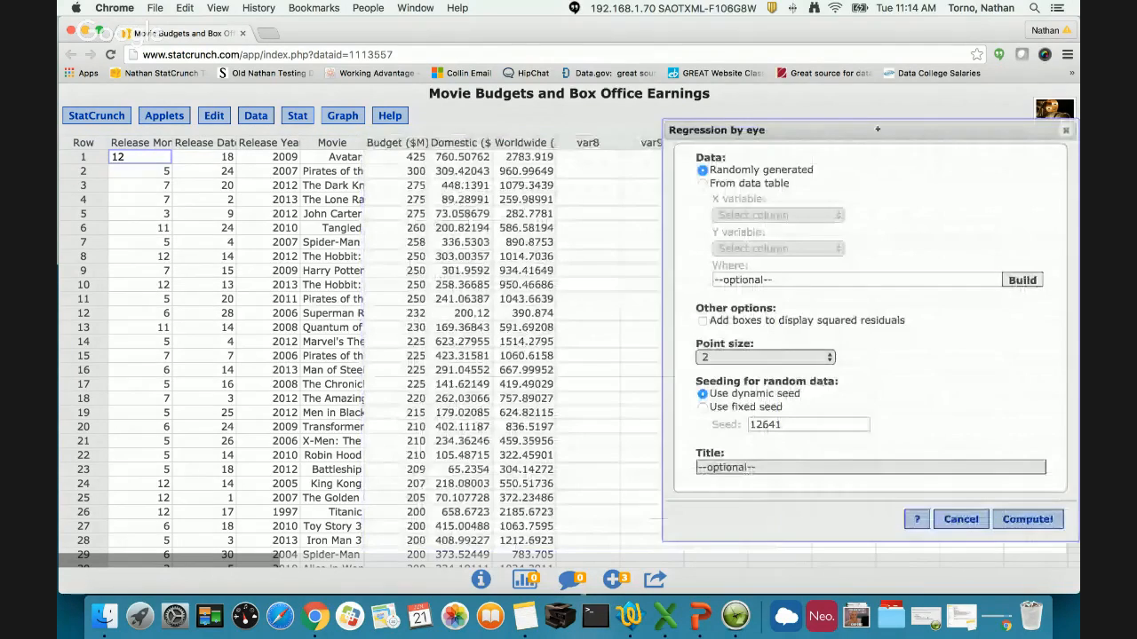
pyautogui.click(164, 115)
pyautogui.moveTo(234, 299)
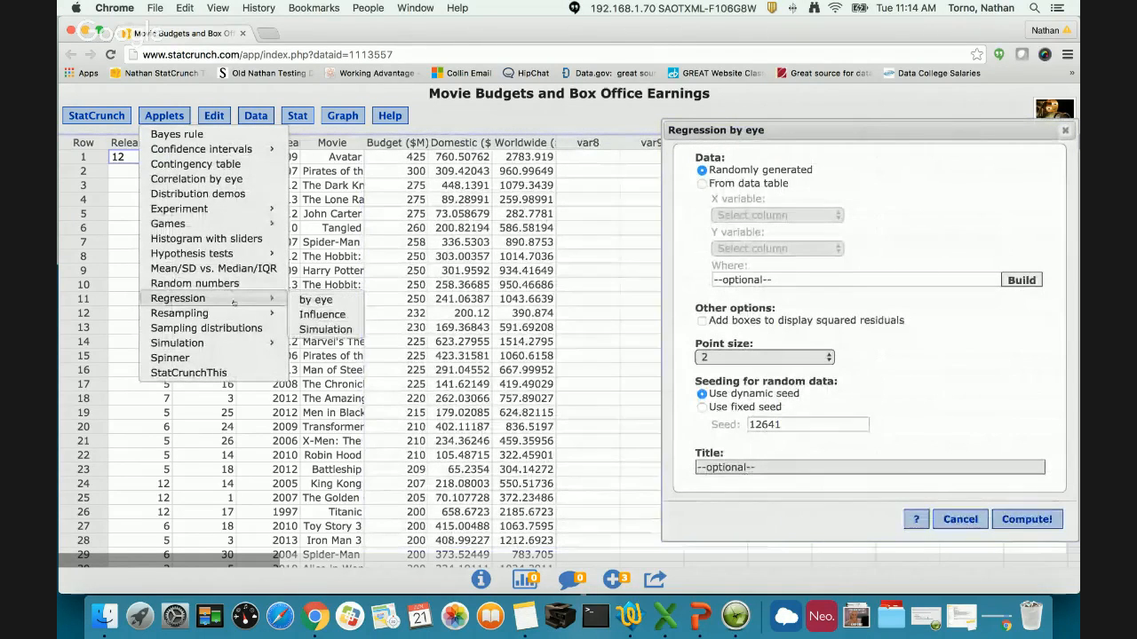
pyautogui.moveTo(816, 131); pyautogui.dragTo(652, 121)
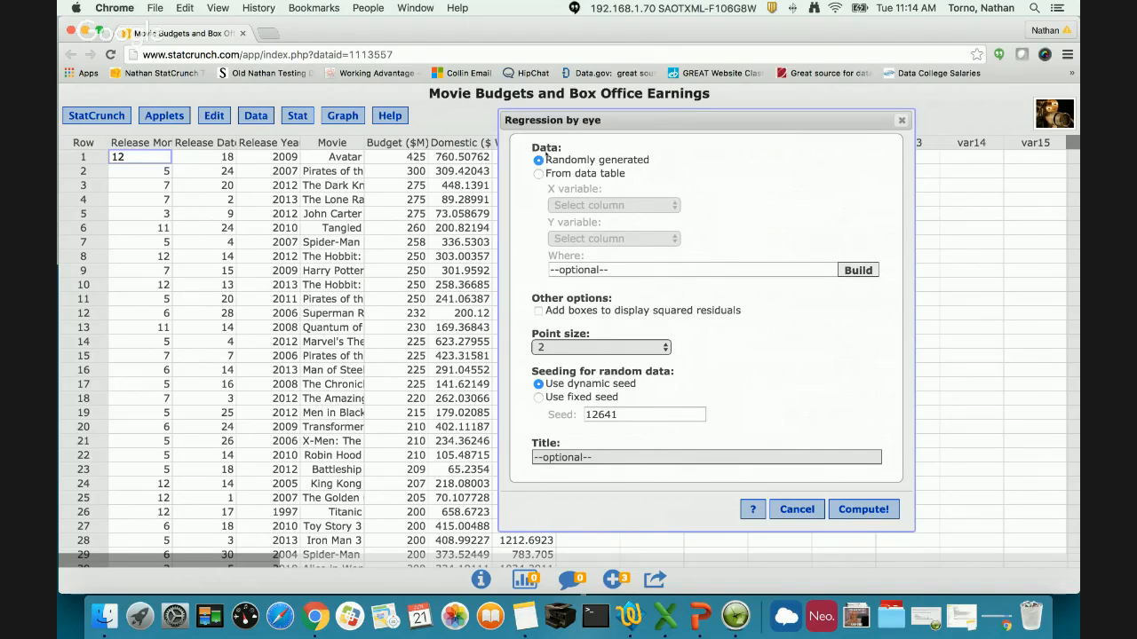
pyautogui.click(866, 509)
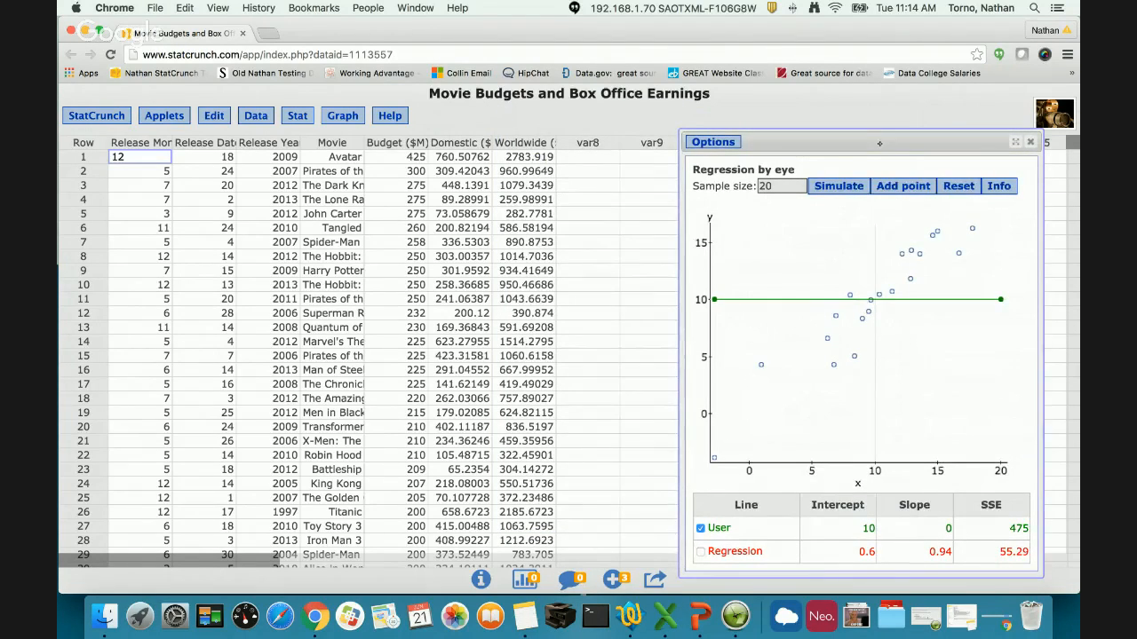
pyautogui.moveTo(851, 142); pyautogui.dragTo(662, 129)
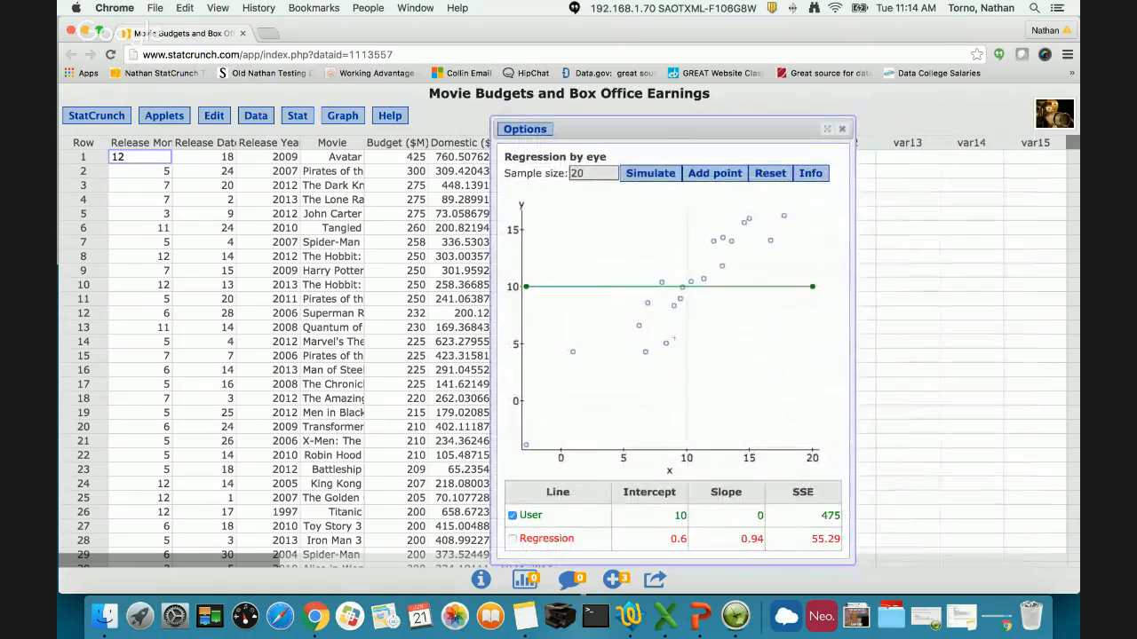
pyautogui.click(164, 115)
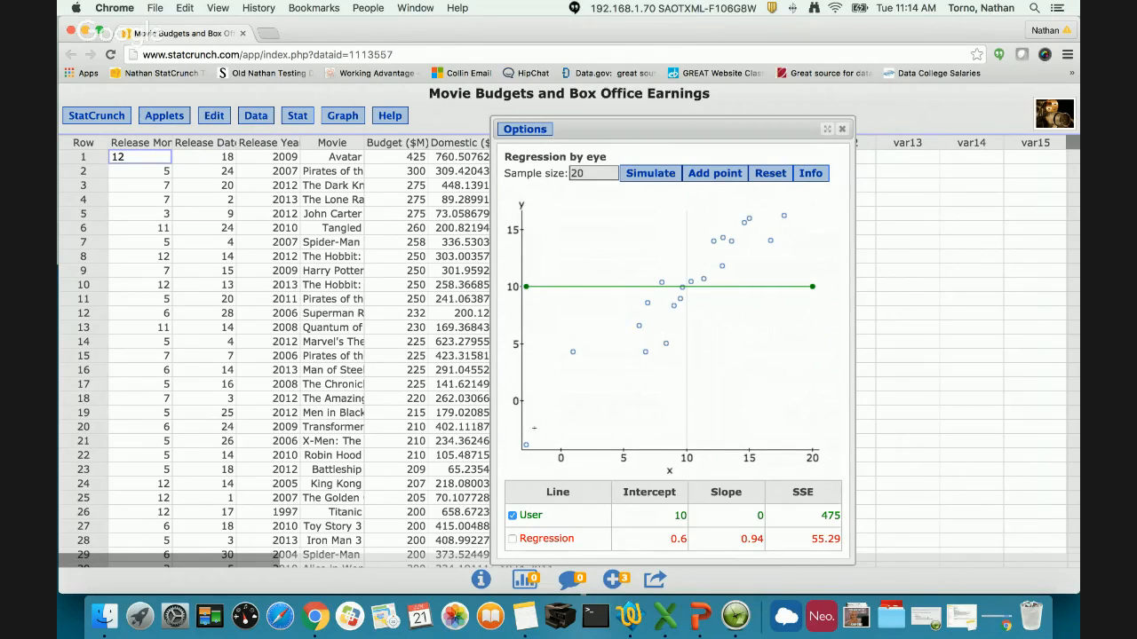
# - Add a point near (-1, -1) on the scatterplot and remove the point near (1, 4) by moving it off the plot
pyautogui.click(546, 412)
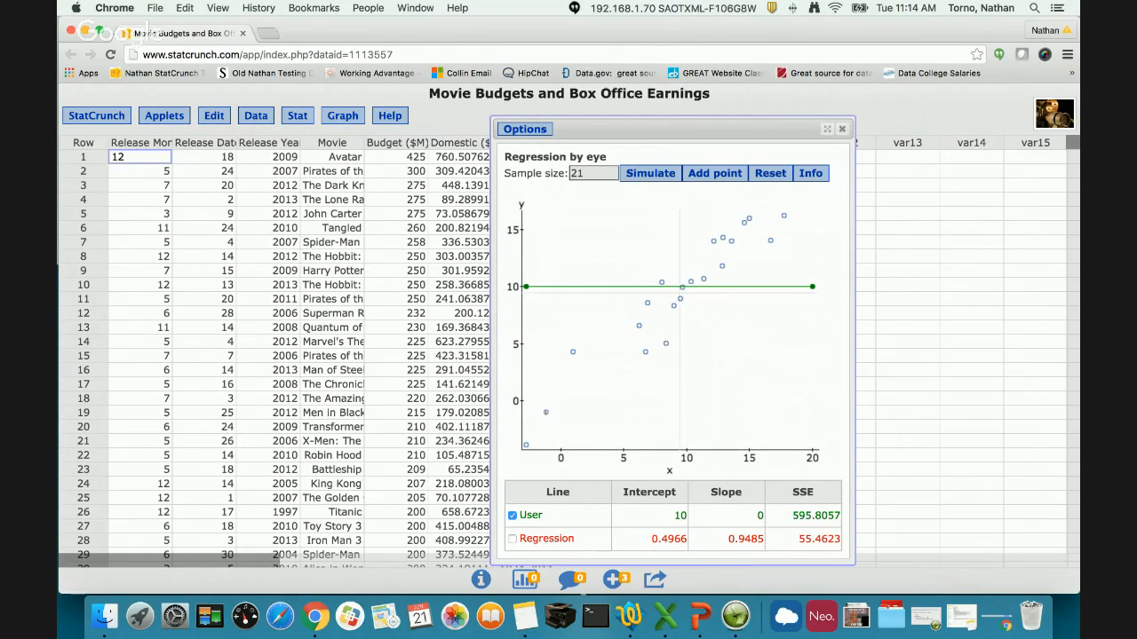
pyautogui.moveTo(545, 412); pyautogui.dragTo(547, 415)
pyautogui.moveTo(572, 352); pyautogui.dragTo(506, 374)
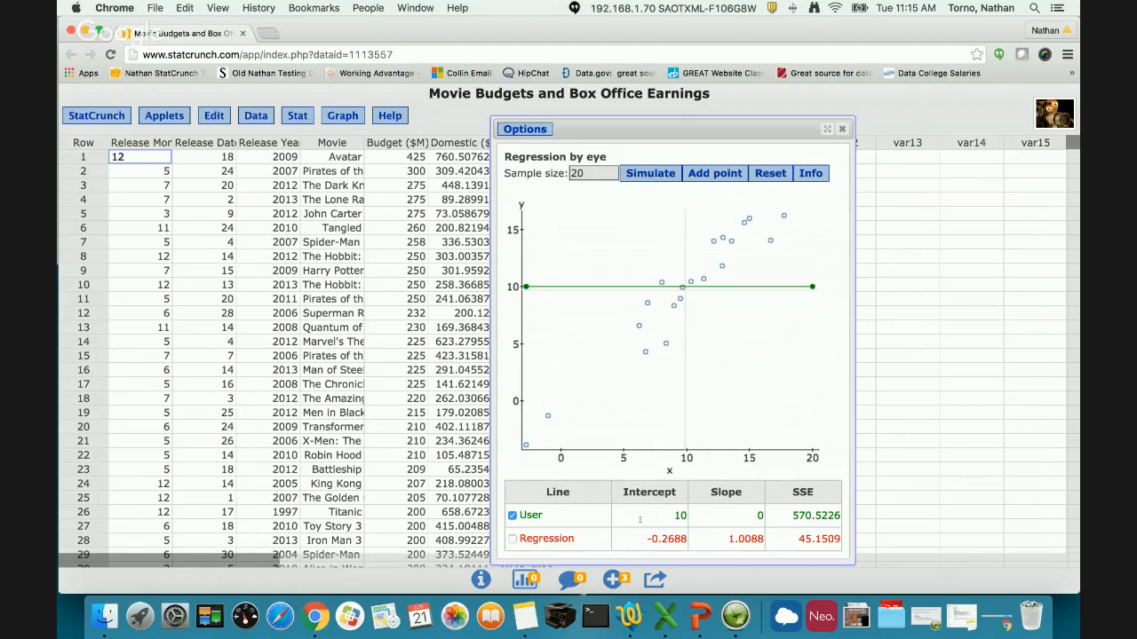
# - Fit the user line by eye with intercept about -1.17 and slope about 1.08, and compare it with the regression line
pyautogui.click(511, 540)
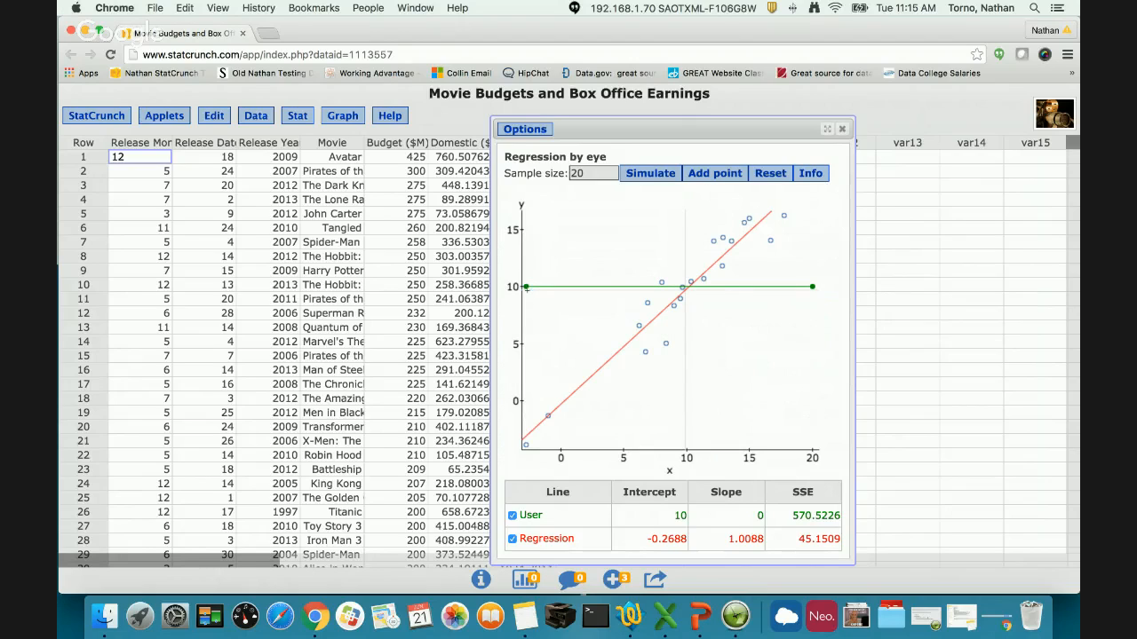
pyautogui.click(512, 539)
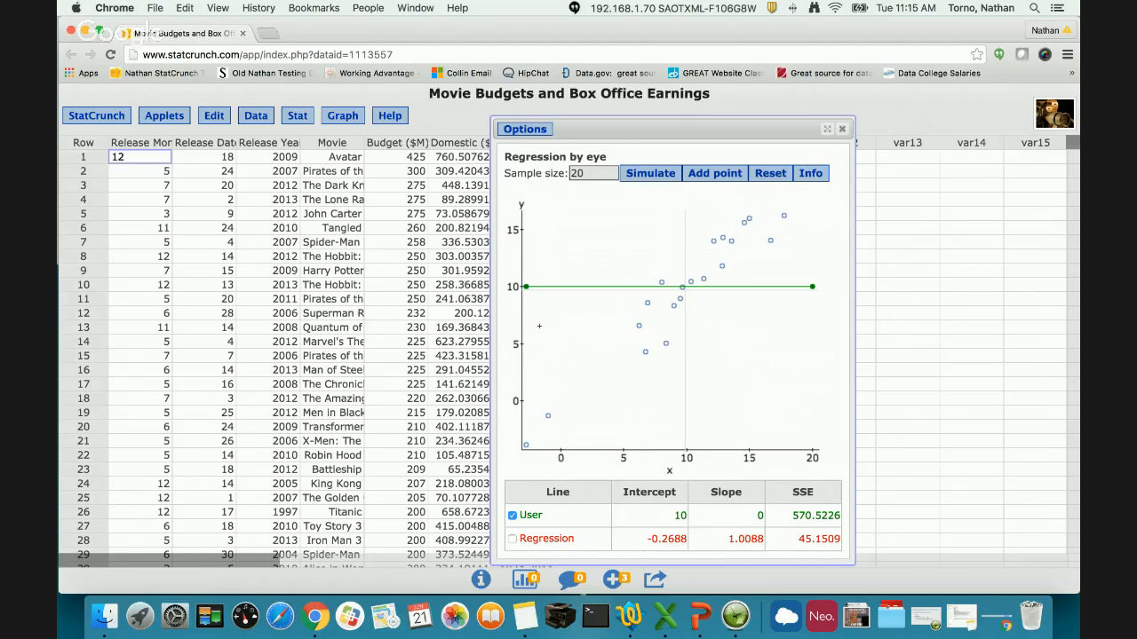
pyautogui.moveTo(527, 287); pyautogui.dragTo(531, 443)
pyautogui.moveTo(811, 288); pyautogui.dragTo(769, 212)
pyautogui.click(512, 539)
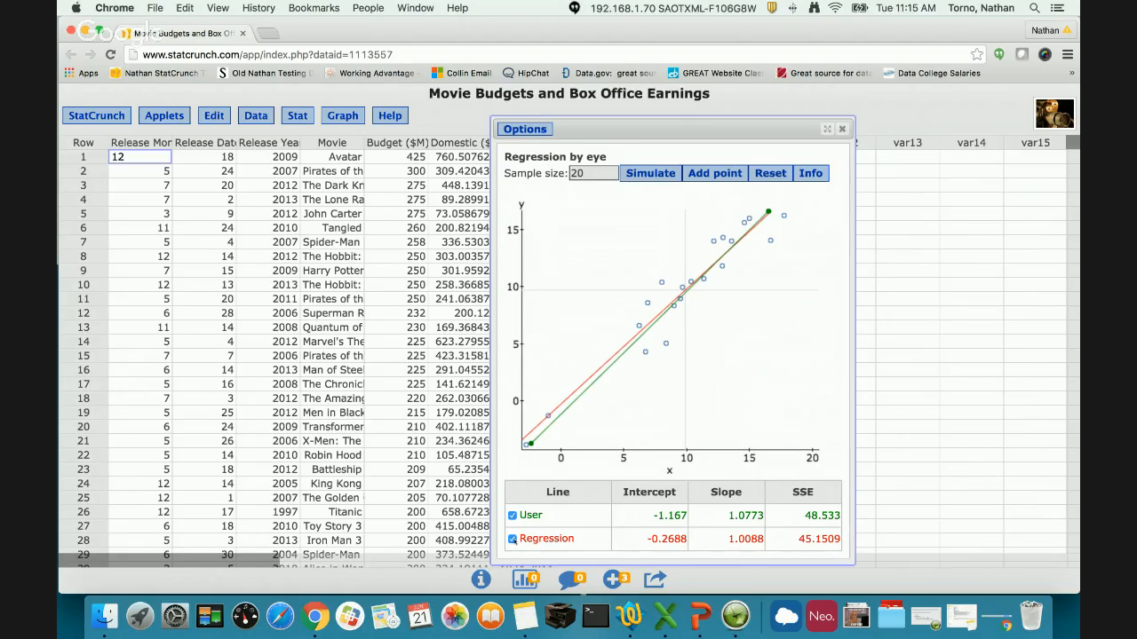
pyautogui.click(513, 539)
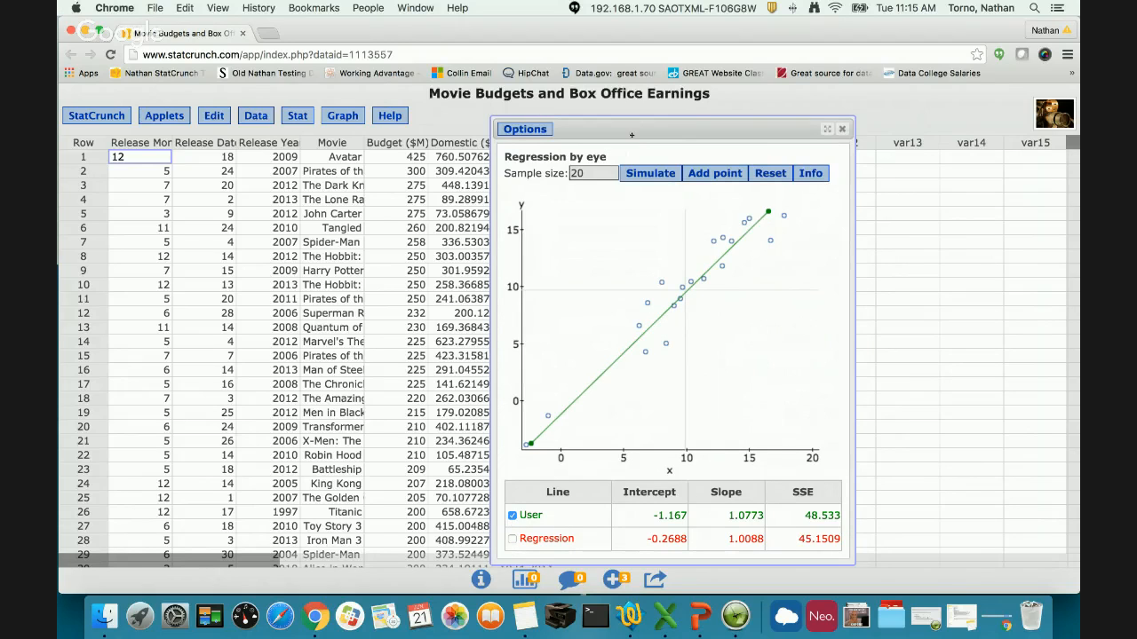
# - Reposition and slightly enlarge the applet window, view the copyable image of the graph, and close it
pyautogui.moveTo(631, 135); pyautogui.dragTo(529, 111)
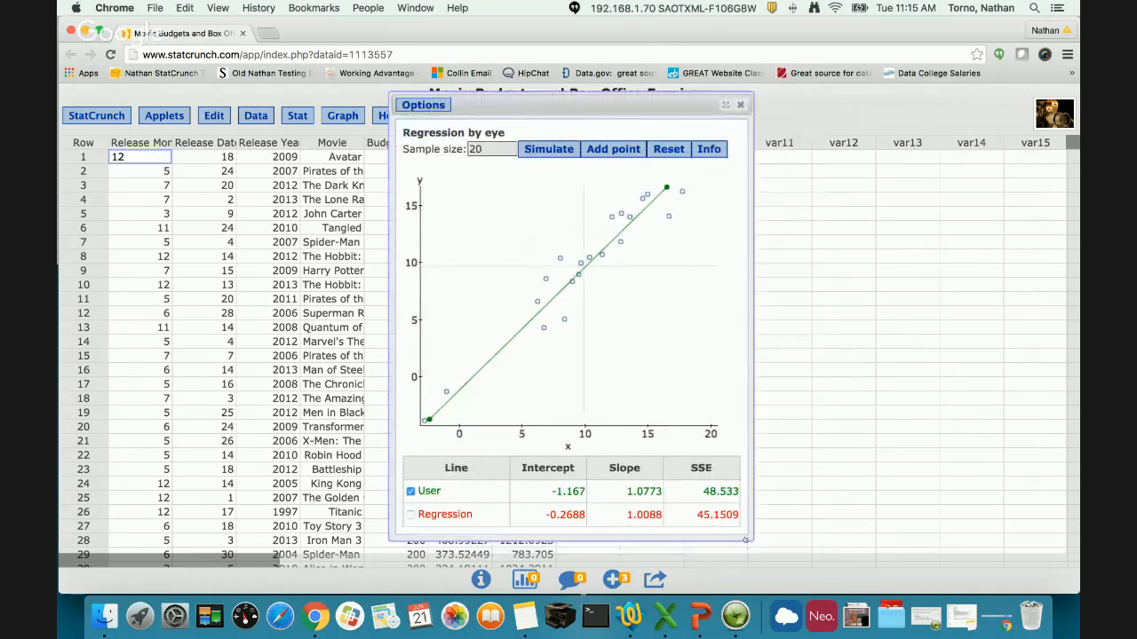
pyautogui.moveTo(745, 539); pyautogui.dragTo(775, 524)
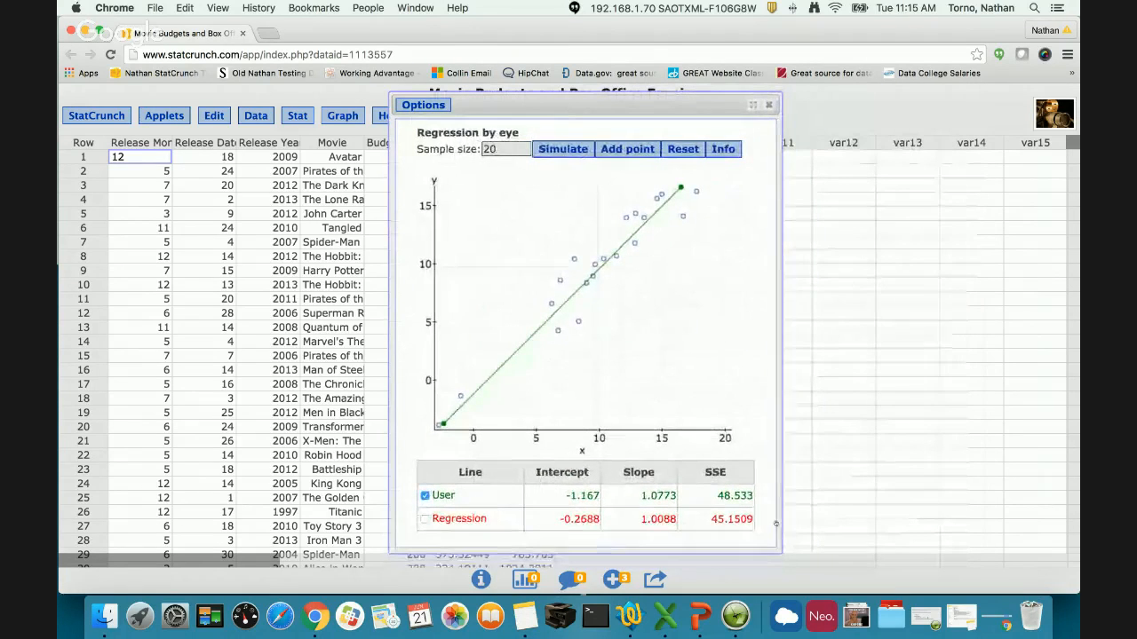
pyautogui.click(423, 105)
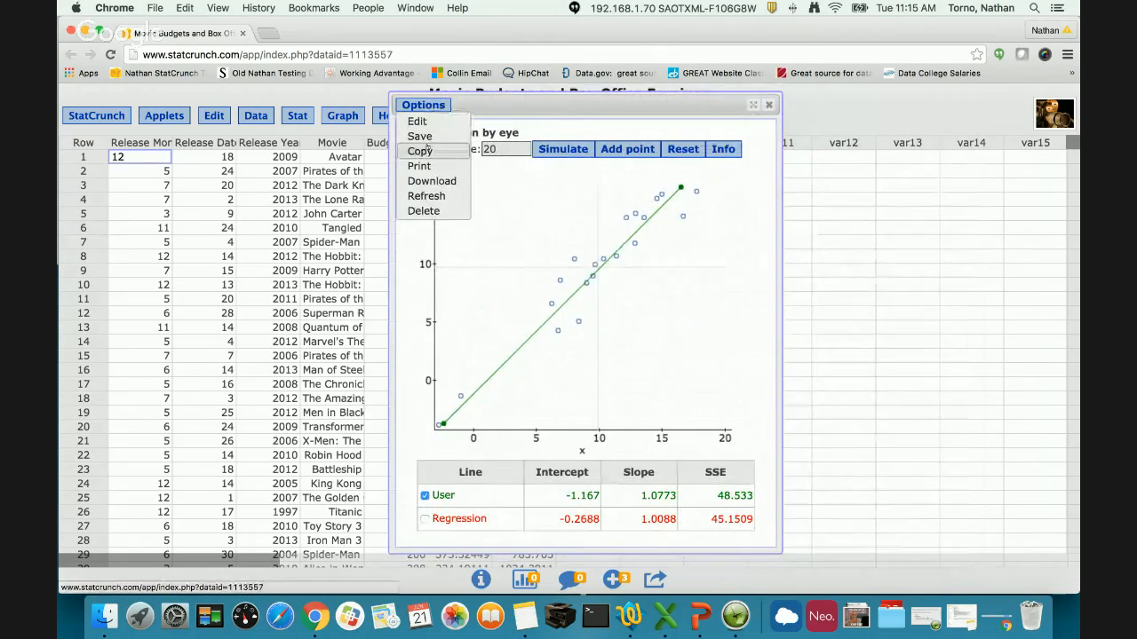
pyautogui.click(420, 151)
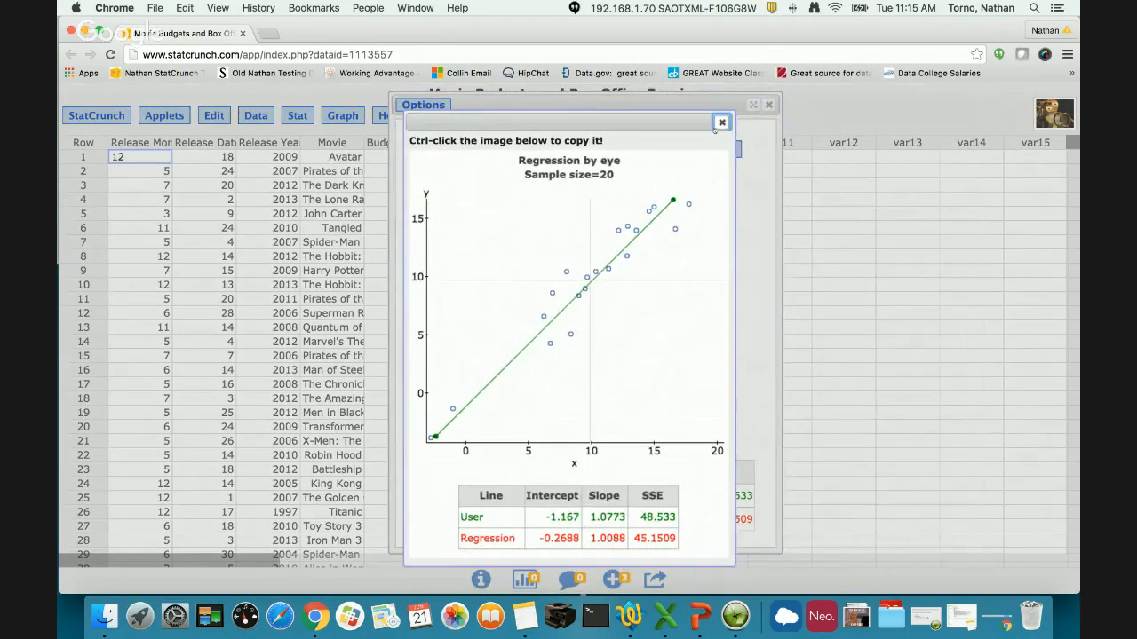
pyautogui.click(721, 122)
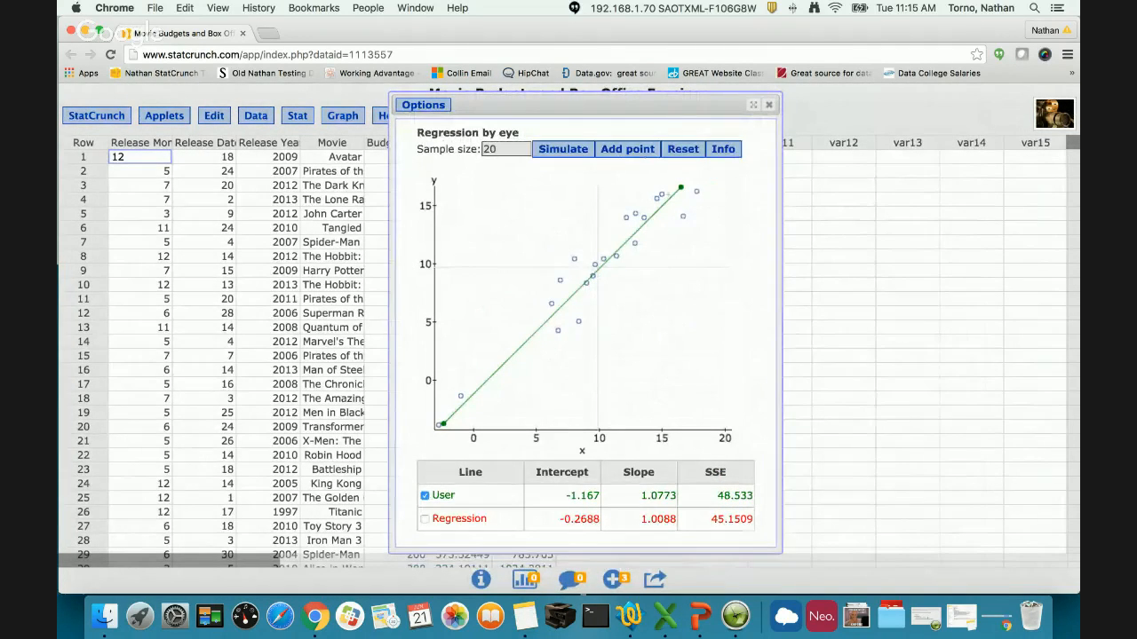
# - Simulate new random samples of 20 points and reposition the user line to intercept about 9.46 and slope about 0.04
pyautogui.moveTo(680, 187); pyautogui.dragTo(720, 266)
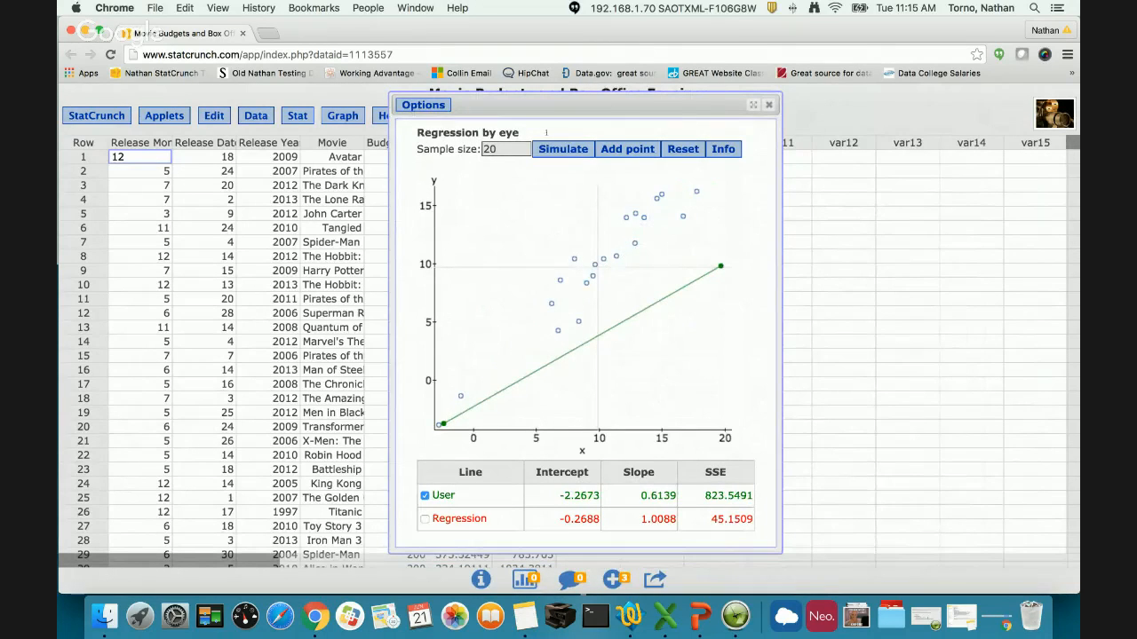
pyautogui.click(558, 153)
pyautogui.click(557, 153)
pyautogui.click(554, 153)
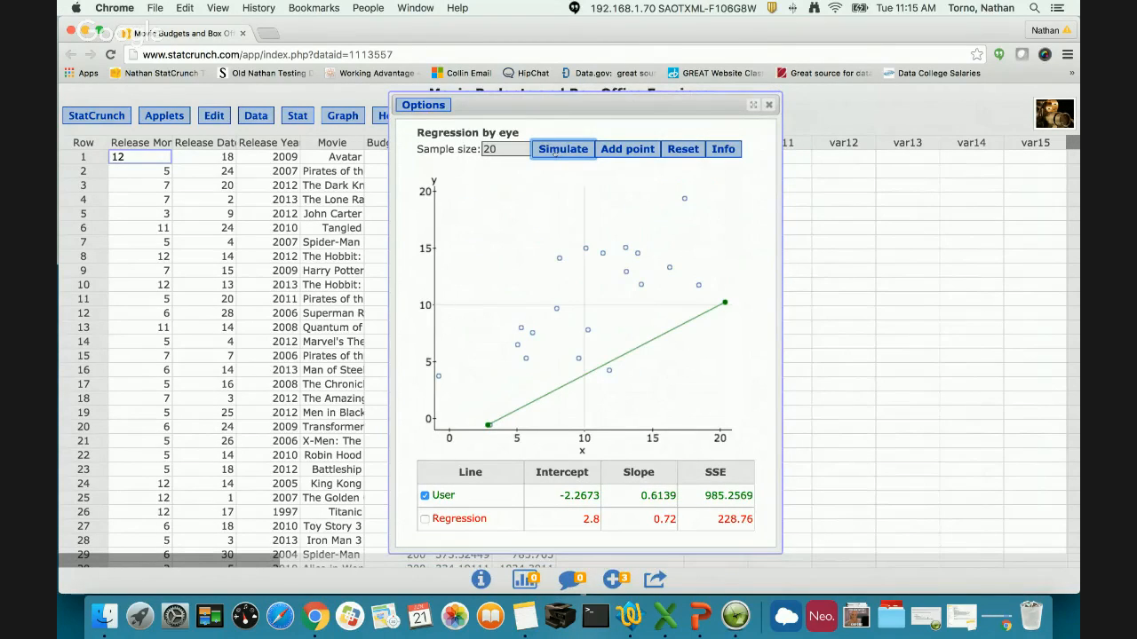
pyautogui.moveTo(488, 426); pyautogui.dragTo(434, 310)
# - Toggle the display of the user and regression lines, leaving both shown on the 20-point scatterplot
pyautogui.click(425, 518)
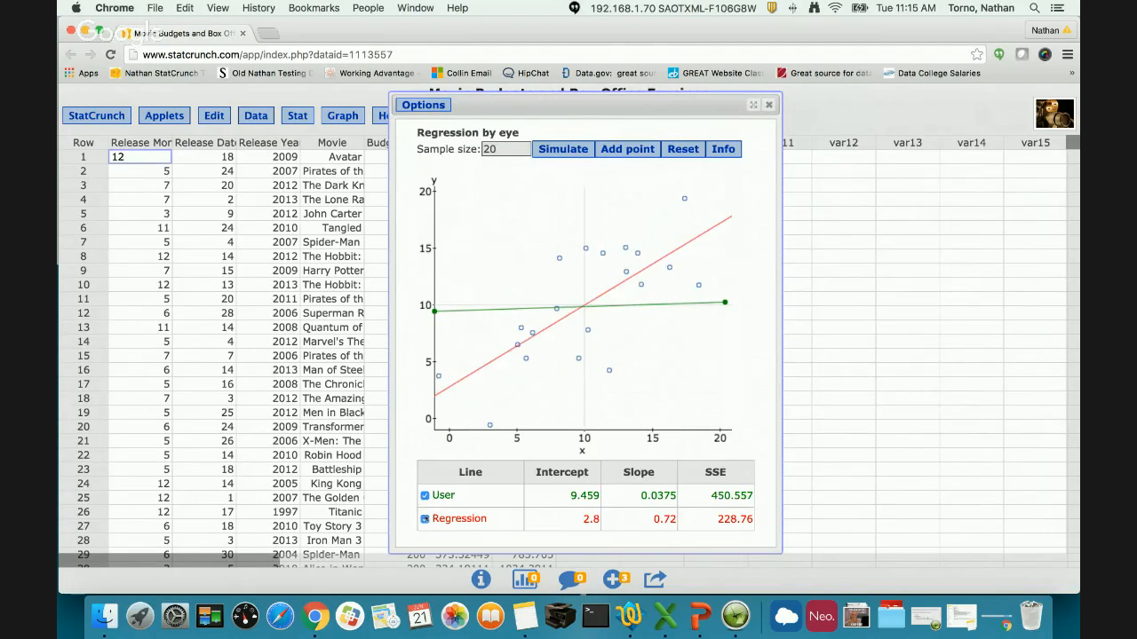
pyautogui.click(424, 495)
pyautogui.click(425, 496)
pyautogui.click(424, 520)
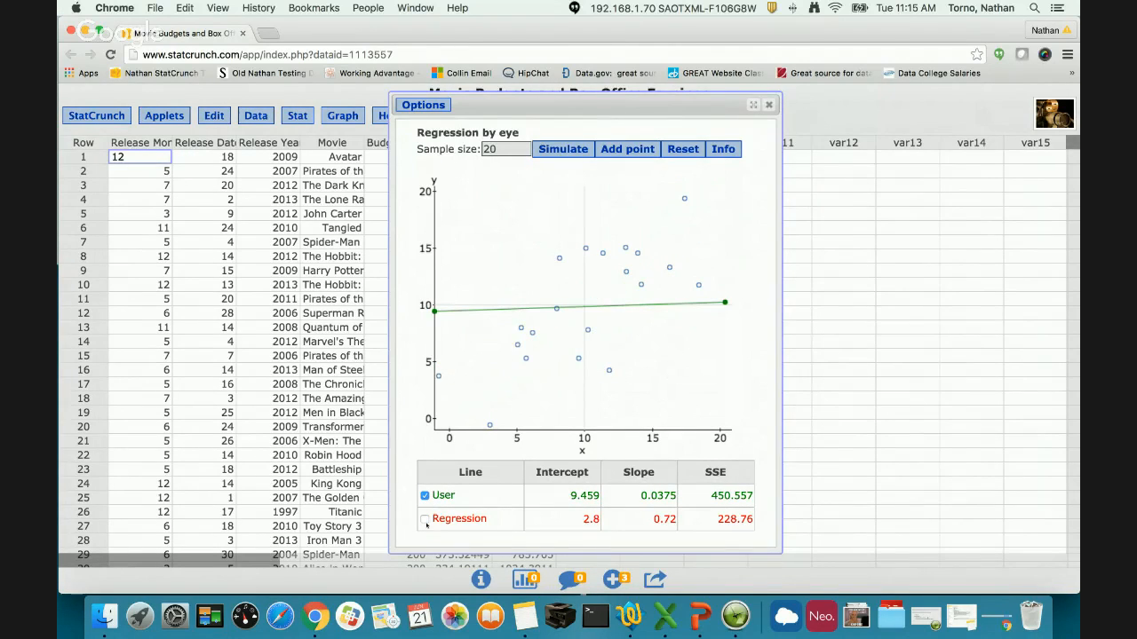
pyautogui.click(425, 520)
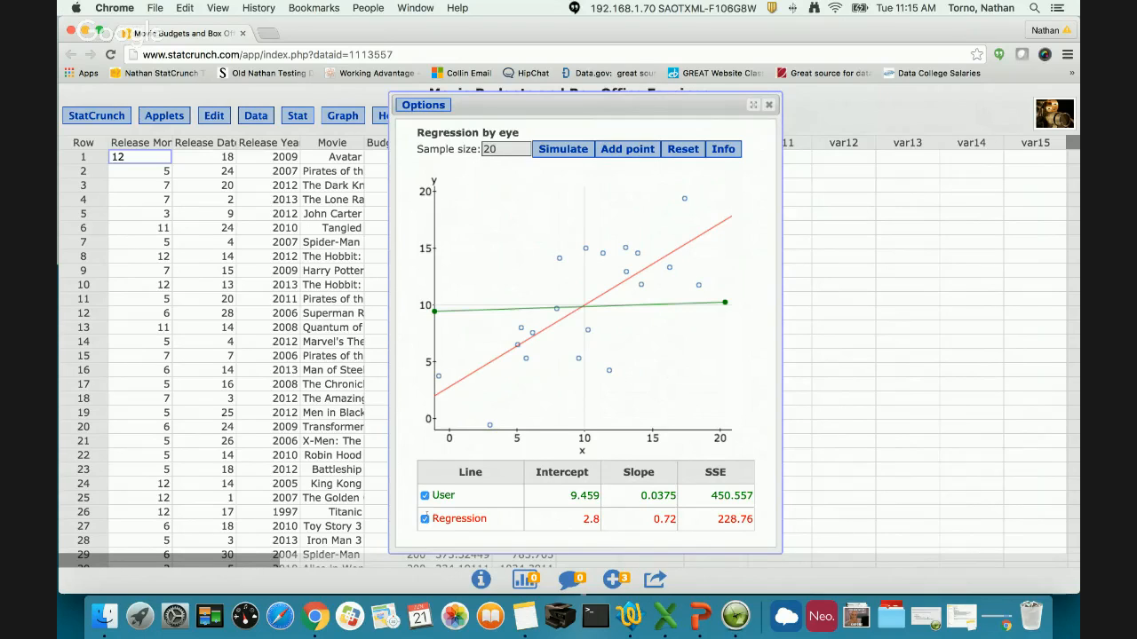
# - Simulate a new random sample with a sample size of 5
pyautogui.doubleClick(513, 148)
pyautogui.write('5')
pyautogui.click(549, 151)
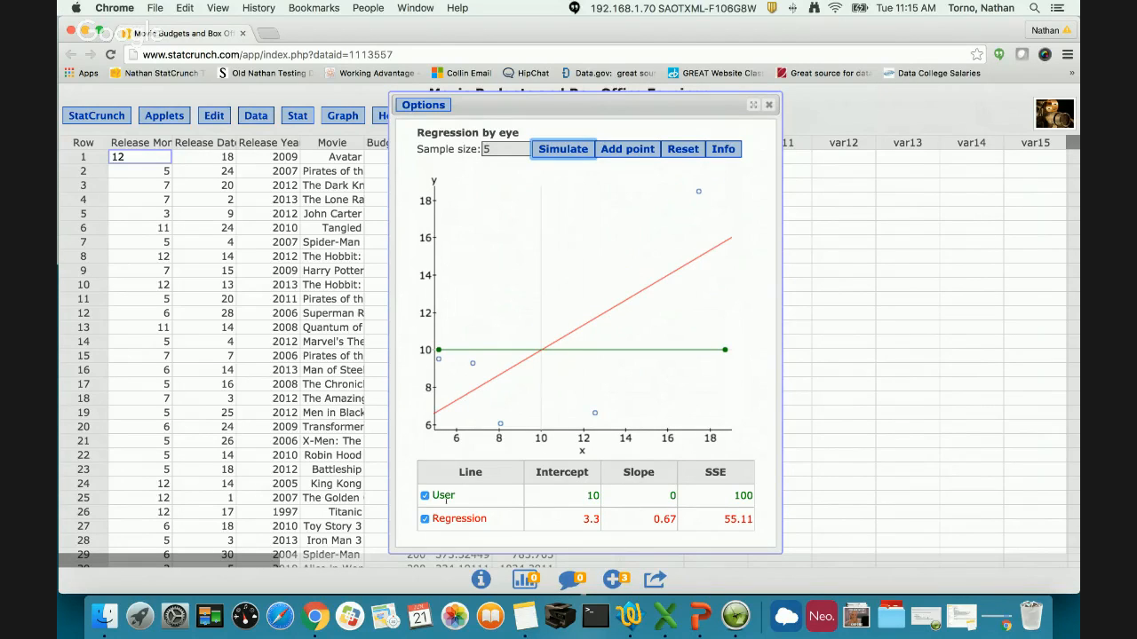
# - Hide and redisplay both lines, and raise the user line's low-x end to y of about 12
pyautogui.click(424, 519)
pyautogui.click(424, 496)
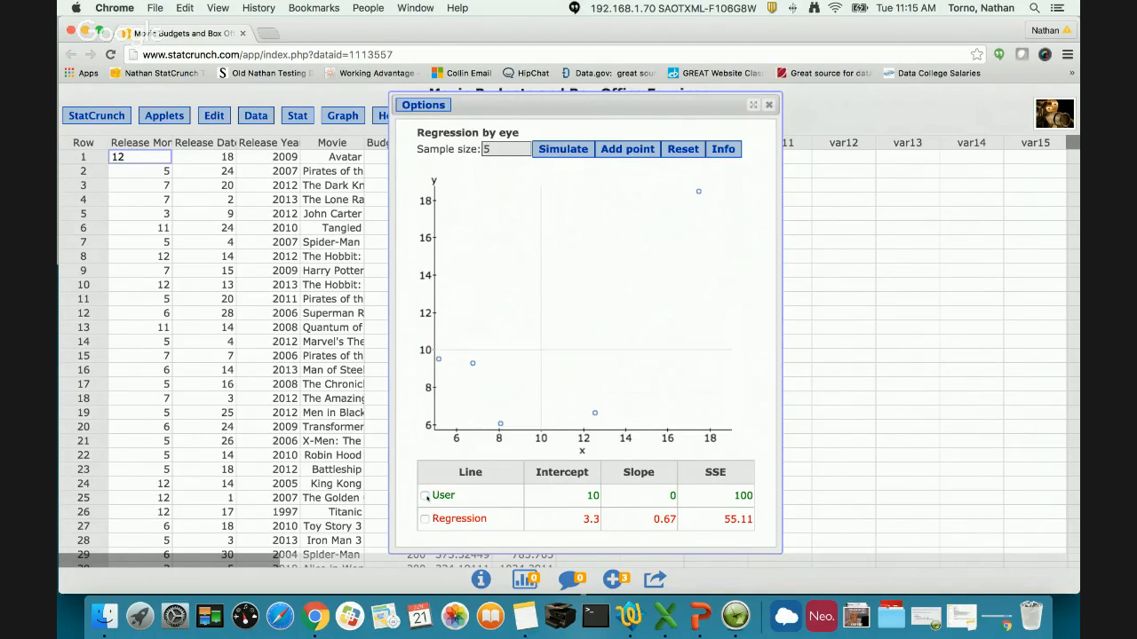
pyautogui.click(424, 518)
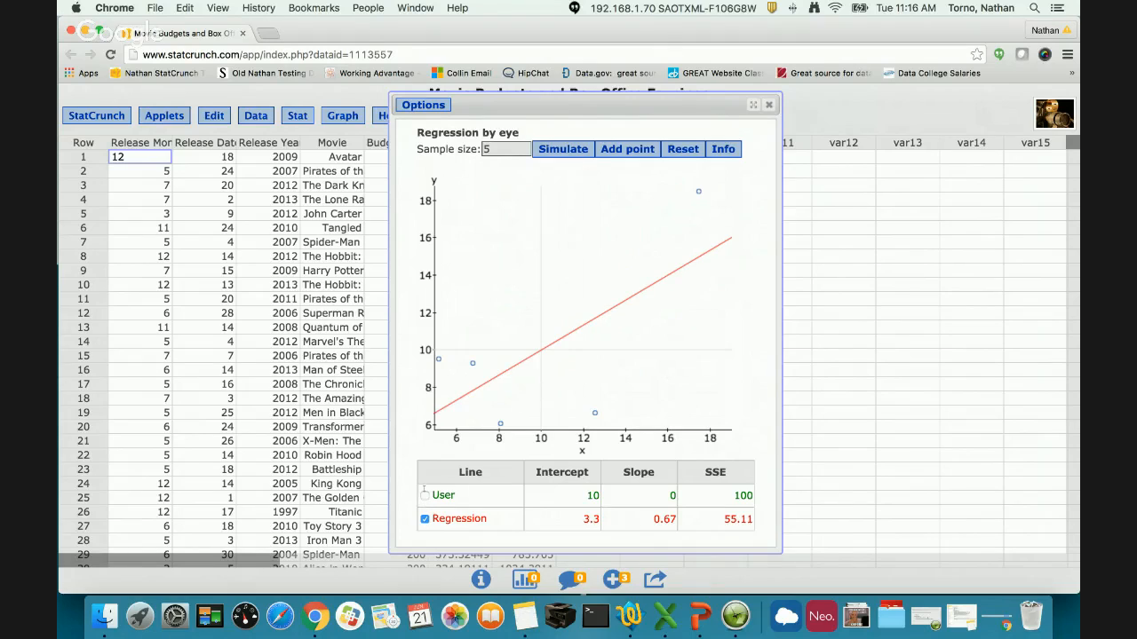
pyautogui.click(424, 496)
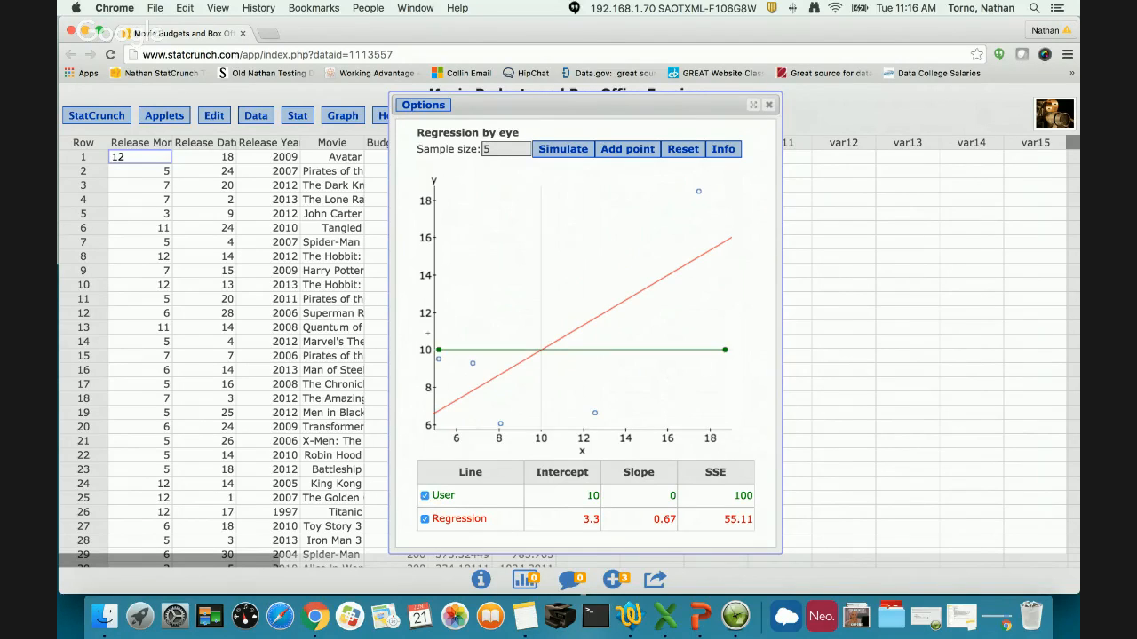
pyautogui.moveTo(438, 350); pyautogui.dragTo(433, 313)
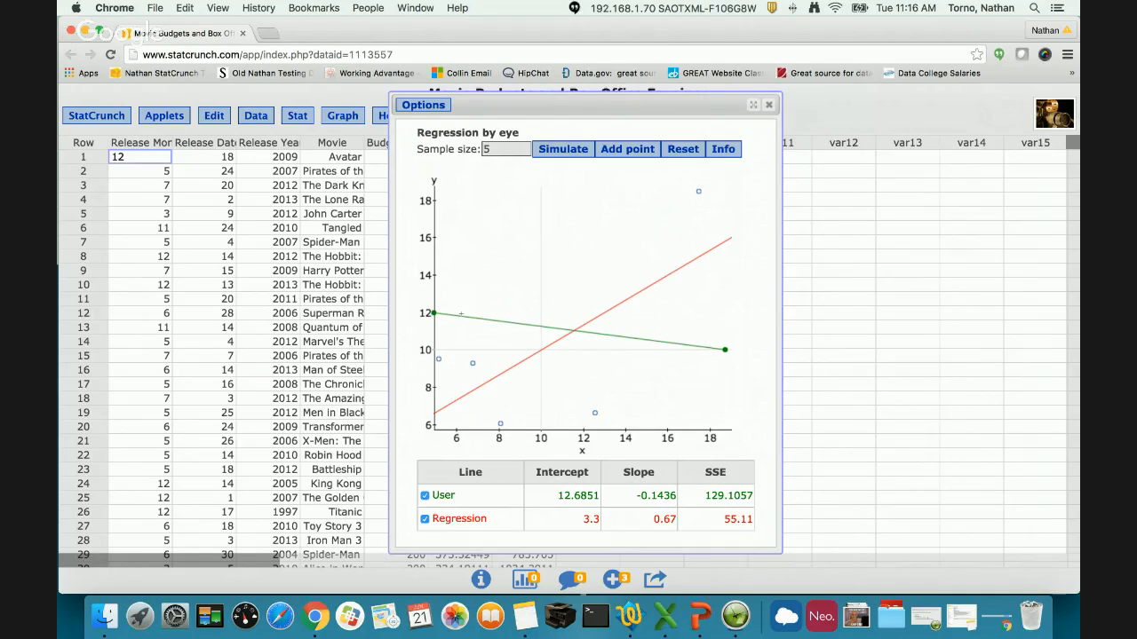
# - Add a point at coordinates 0,0 to the scatterplot
pyautogui.click(620, 151)
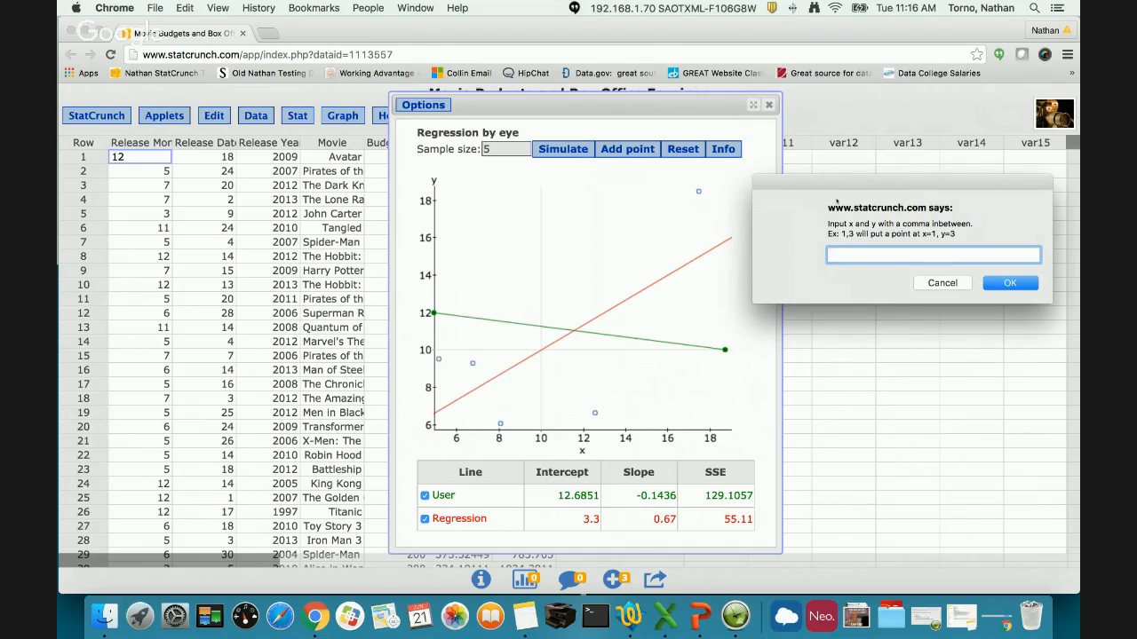
pyautogui.write('0,0')
pyautogui.click(1010, 282)
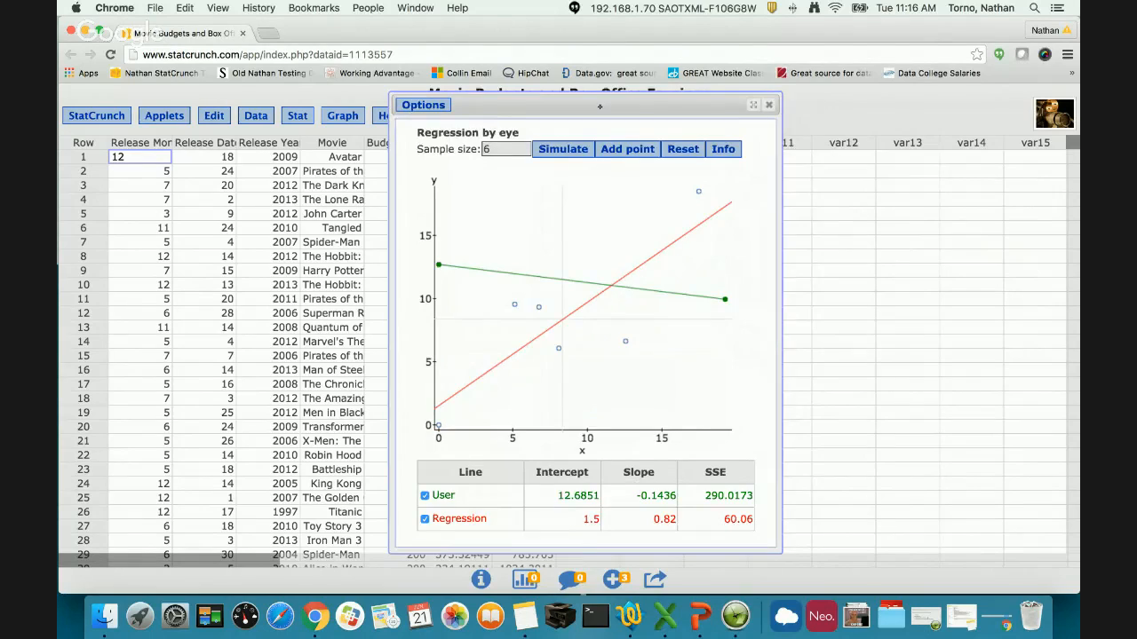
# - Review the available regression applets and close the Regression by eye applet
pyautogui.moveTo(600, 106); pyautogui.dragTo(808, 101)
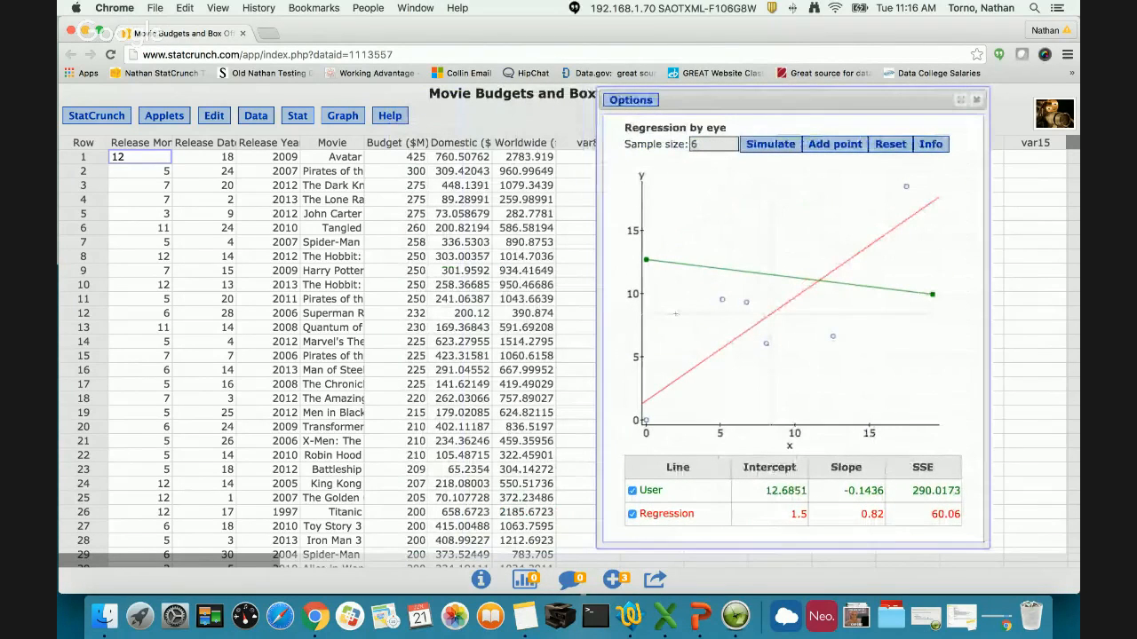
pyautogui.click(165, 116)
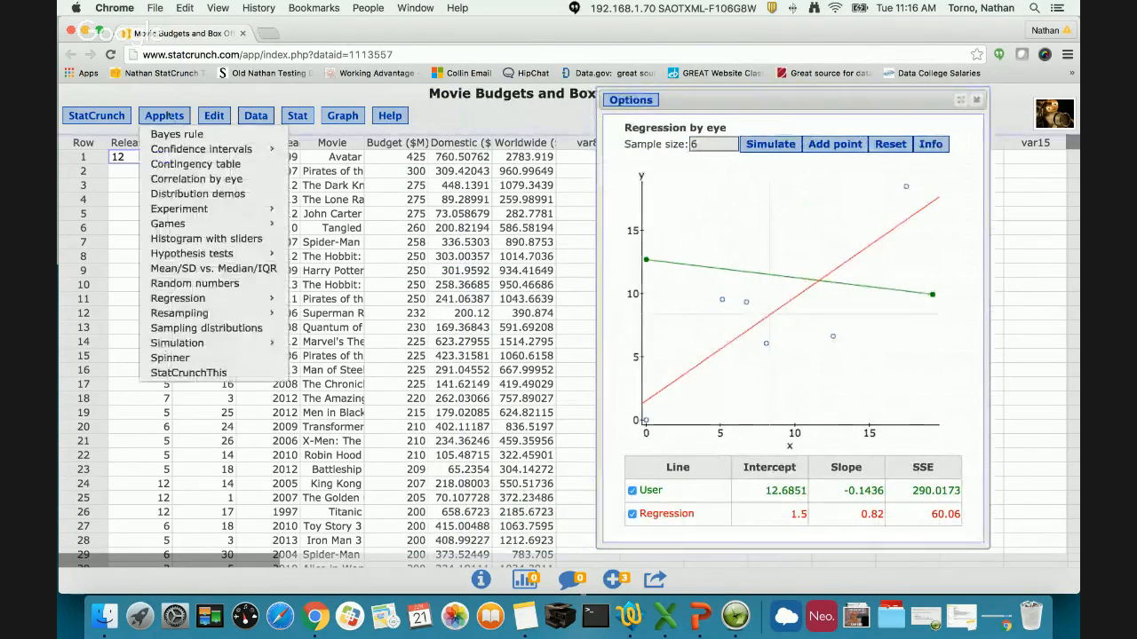
pyautogui.moveTo(222, 299)
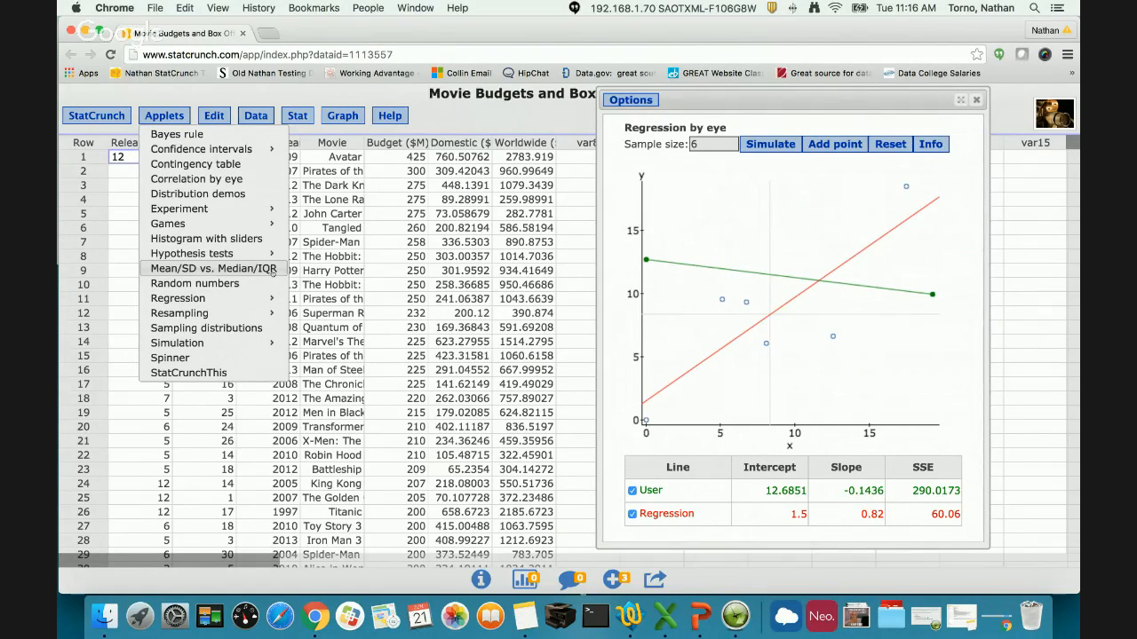
pyautogui.moveTo(274, 299)
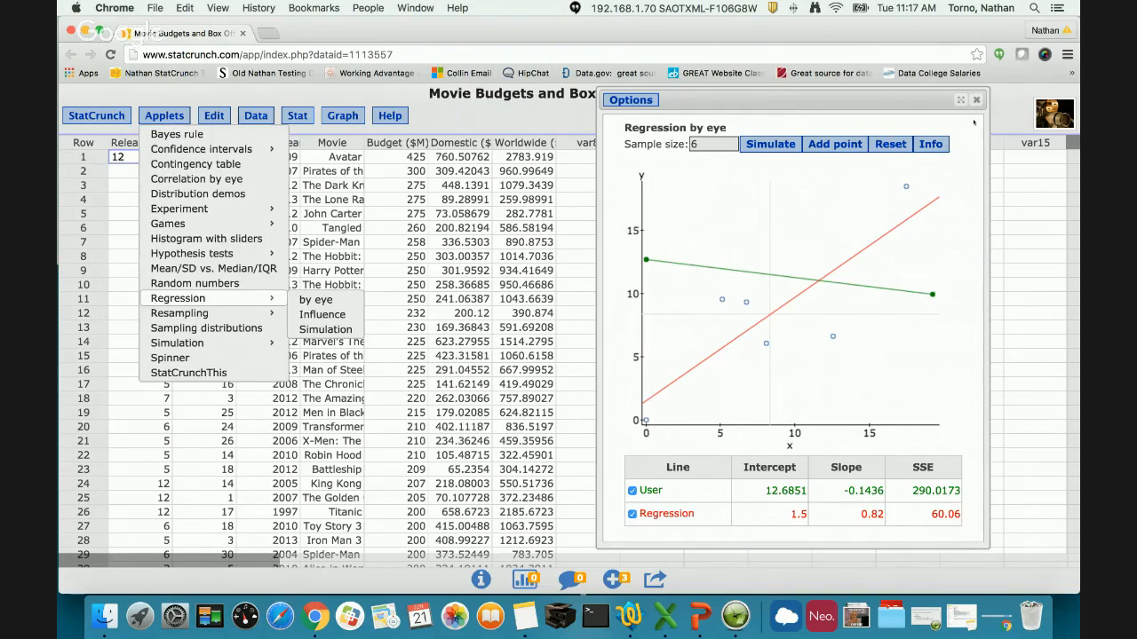
pyautogui.click(976, 100)
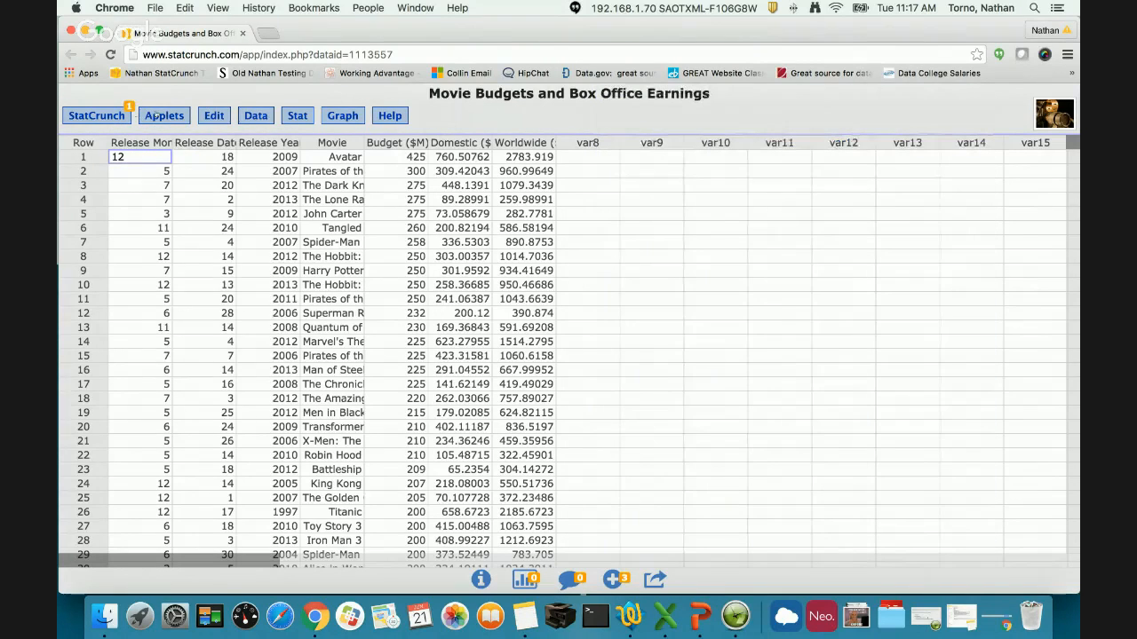
# - Create a regression simulation with slope 1, y intercept 0, error std. dev. 5 and sample size 10
pyautogui.click(153, 115)
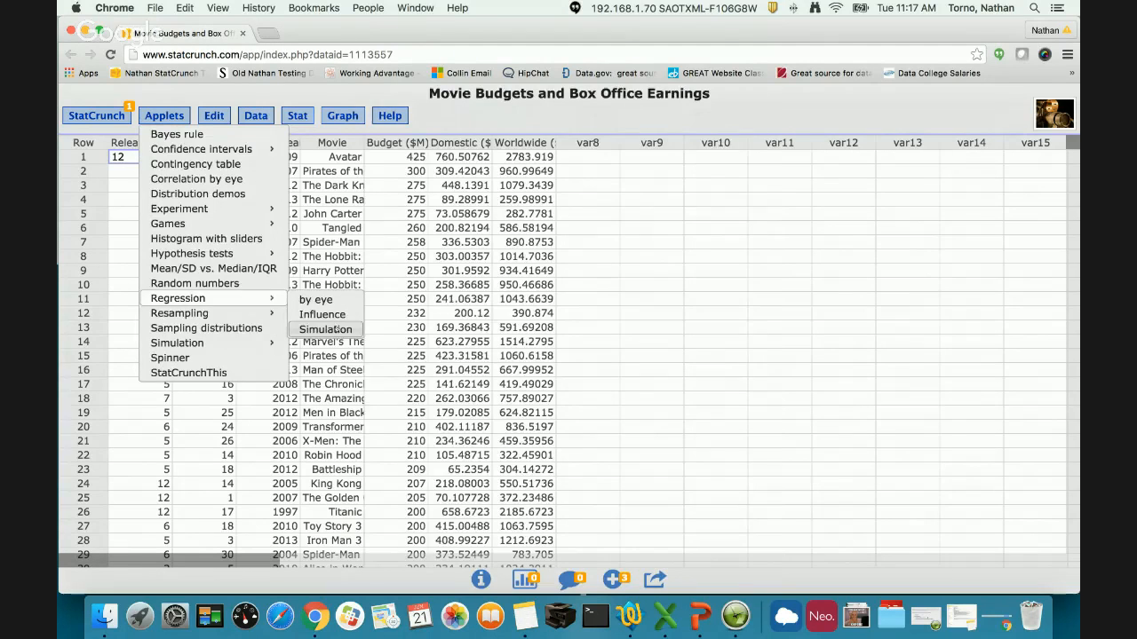
pyautogui.click(339, 329)
pyautogui.moveTo(837, 7); pyautogui.dragTo(660, 91)
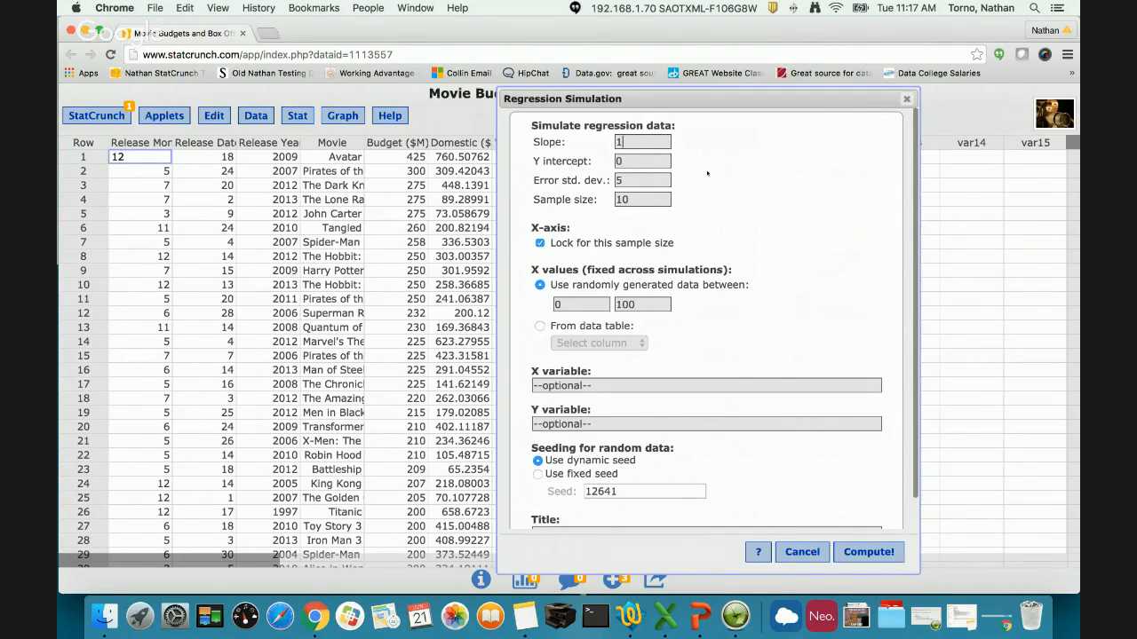
pyautogui.click(860, 551)
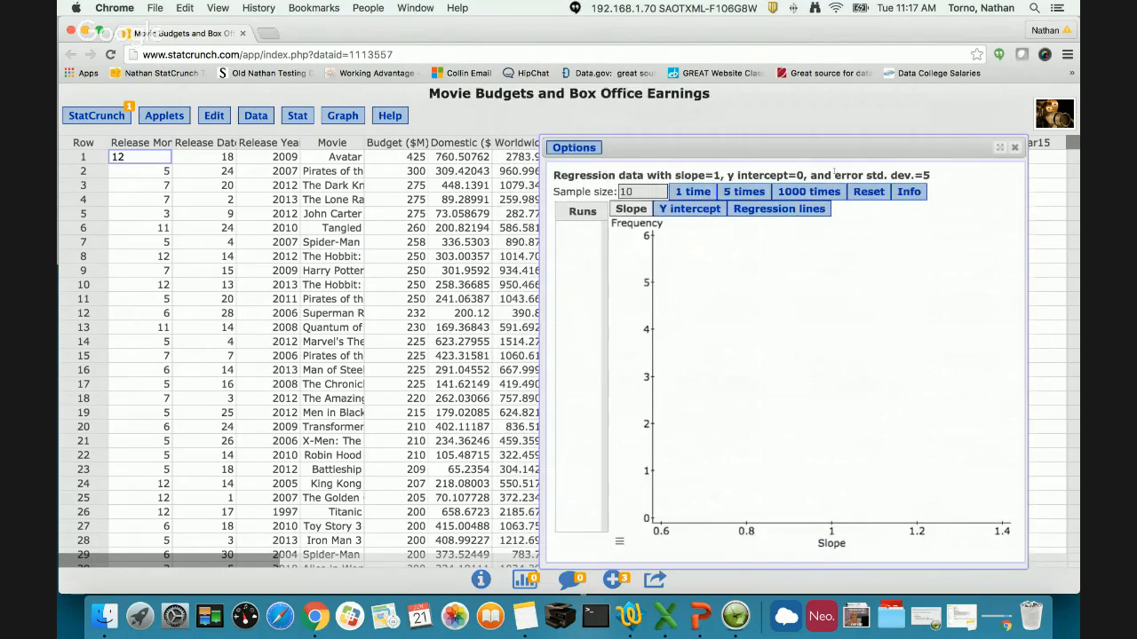
# - Simulate one run and examine its random data set, reopening run 1 from the runs list once more
pyautogui.moveTo(634, 145); pyautogui.dragTo(563, 95)
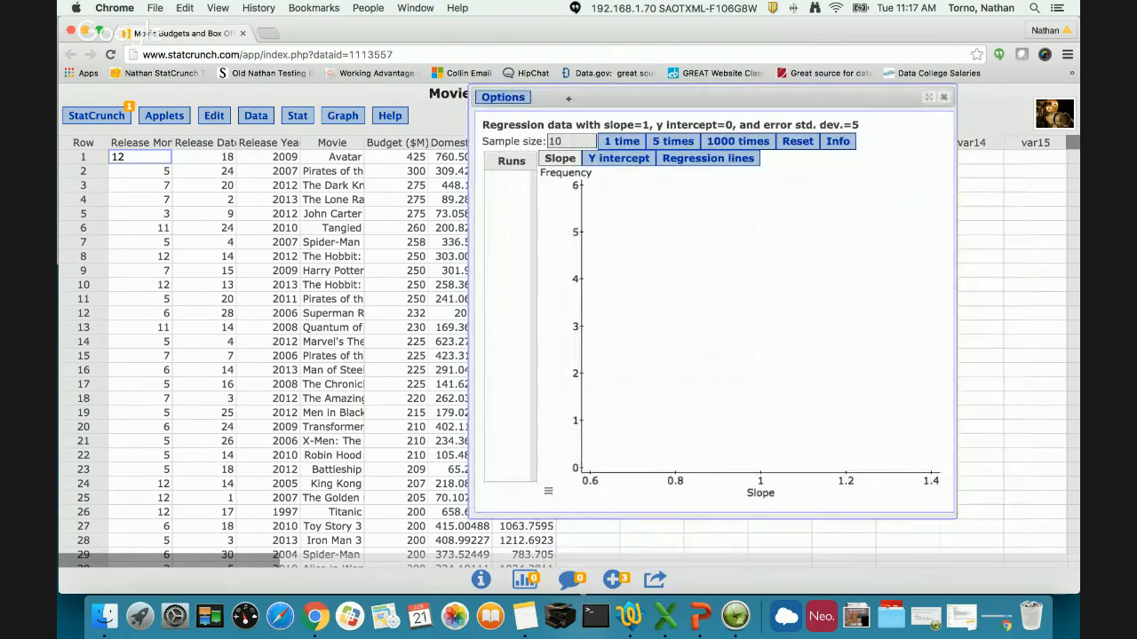
pyautogui.click(636, 143)
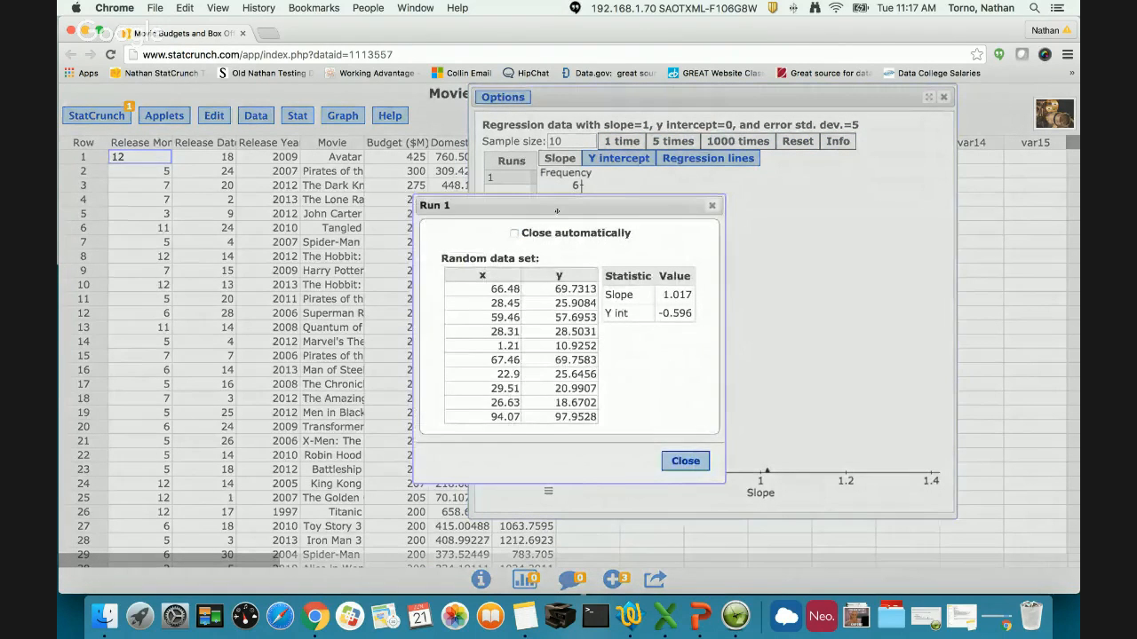
pyautogui.moveTo(557, 210); pyautogui.dragTo(246, 197)
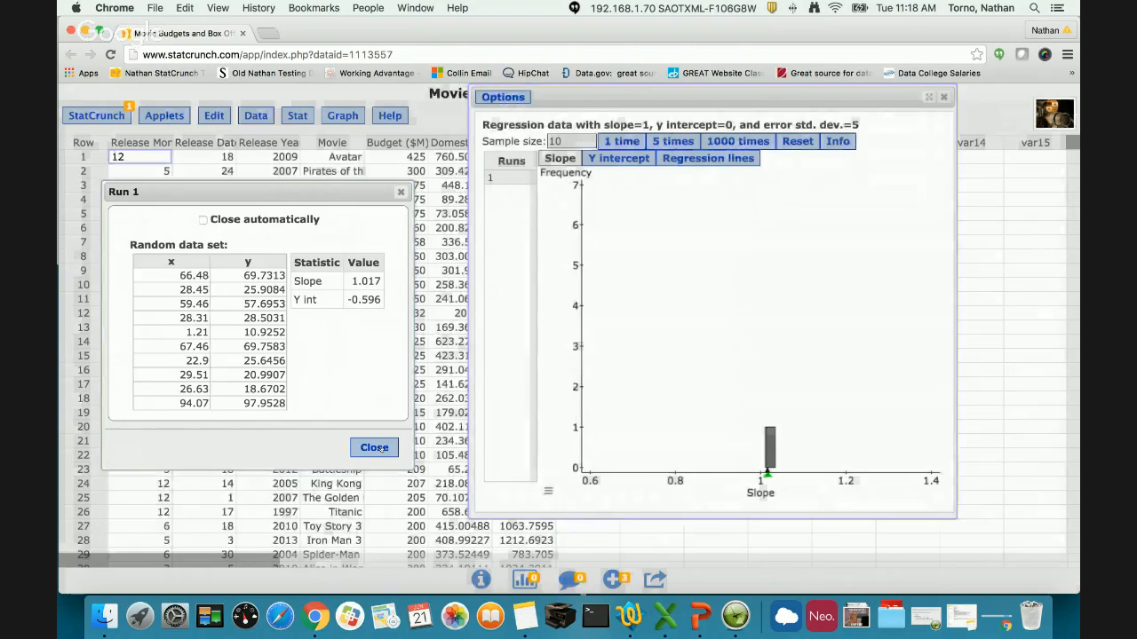
pyautogui.click(374, 448)
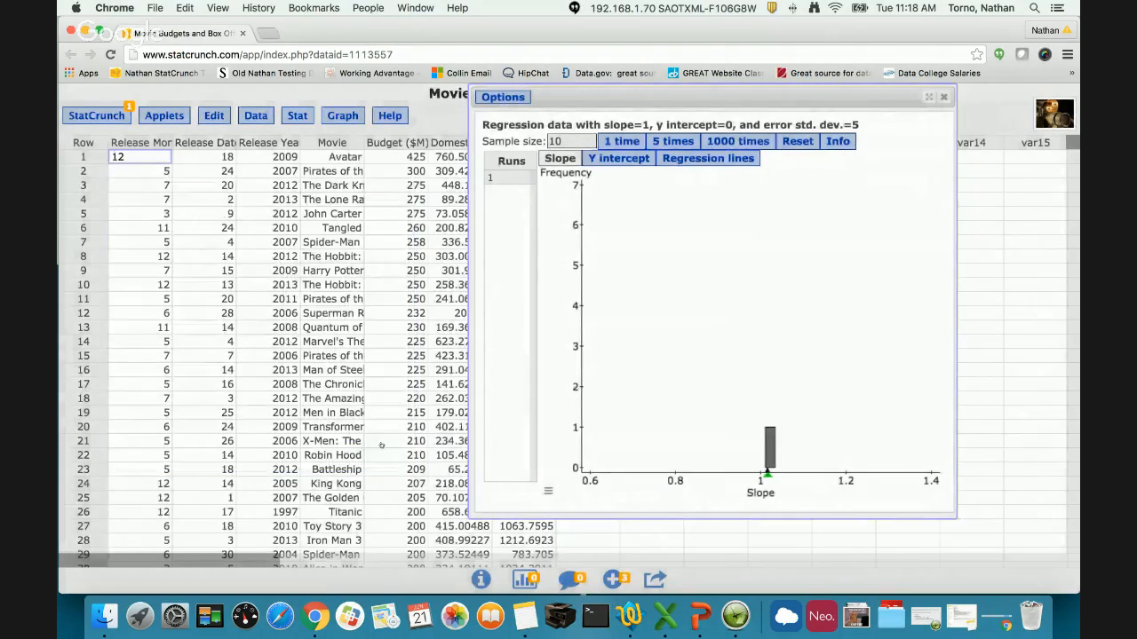
pyautogui.click(491, 178)
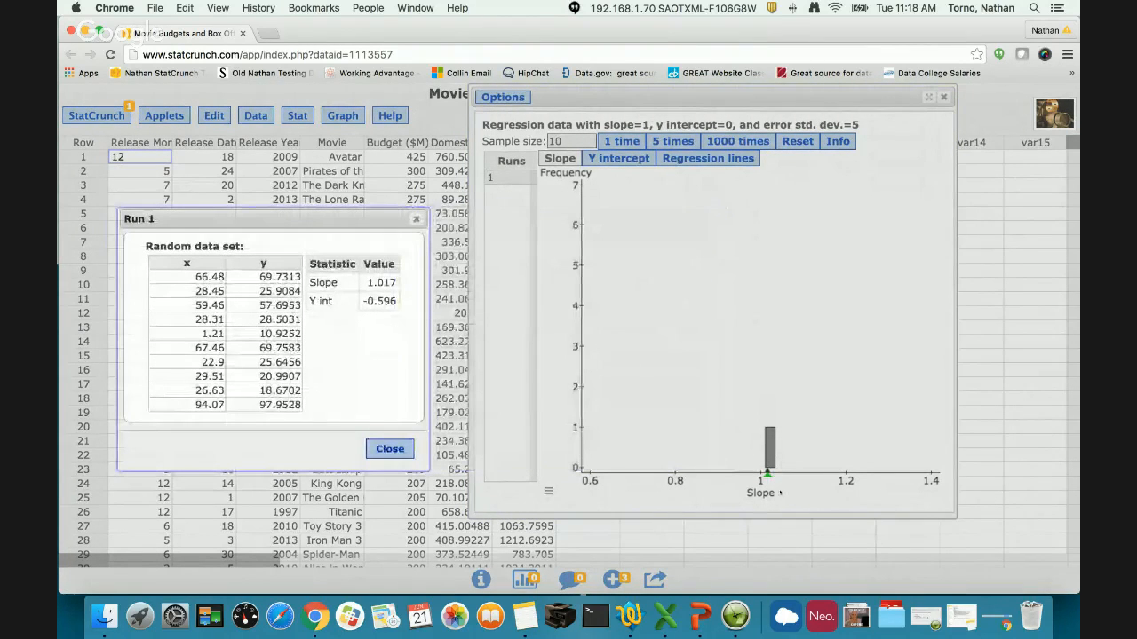
pyautogui.click(416, 218)
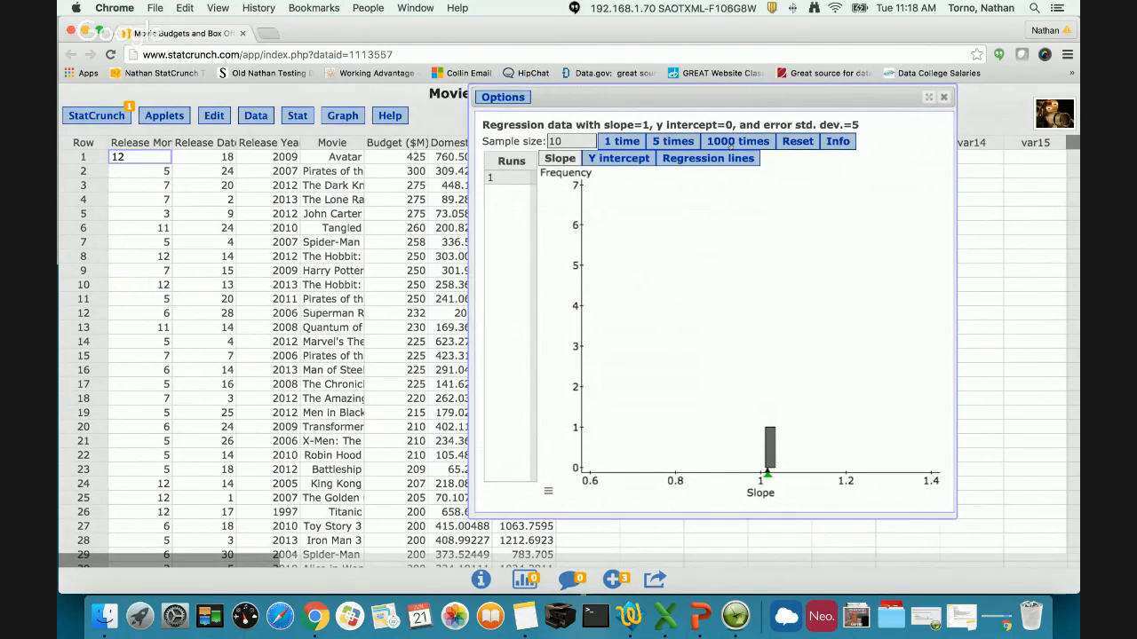
# - Simulate five more runs and inspect the random data set and statistics of run 2
pyautogui.click(666, 146)
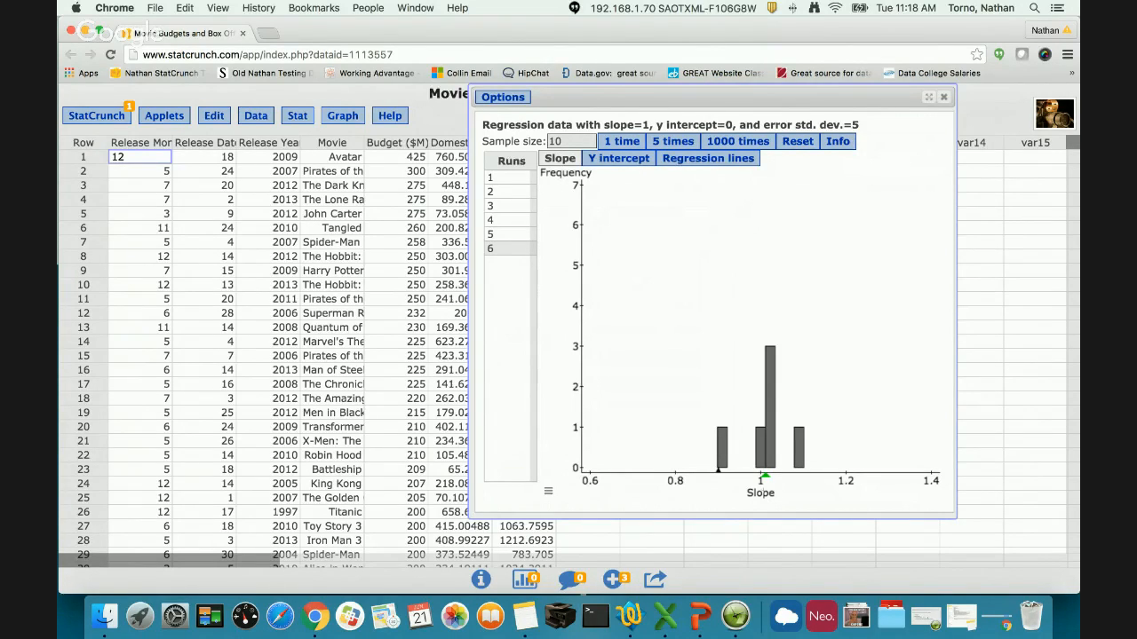
pyautogui.click(494, 192)
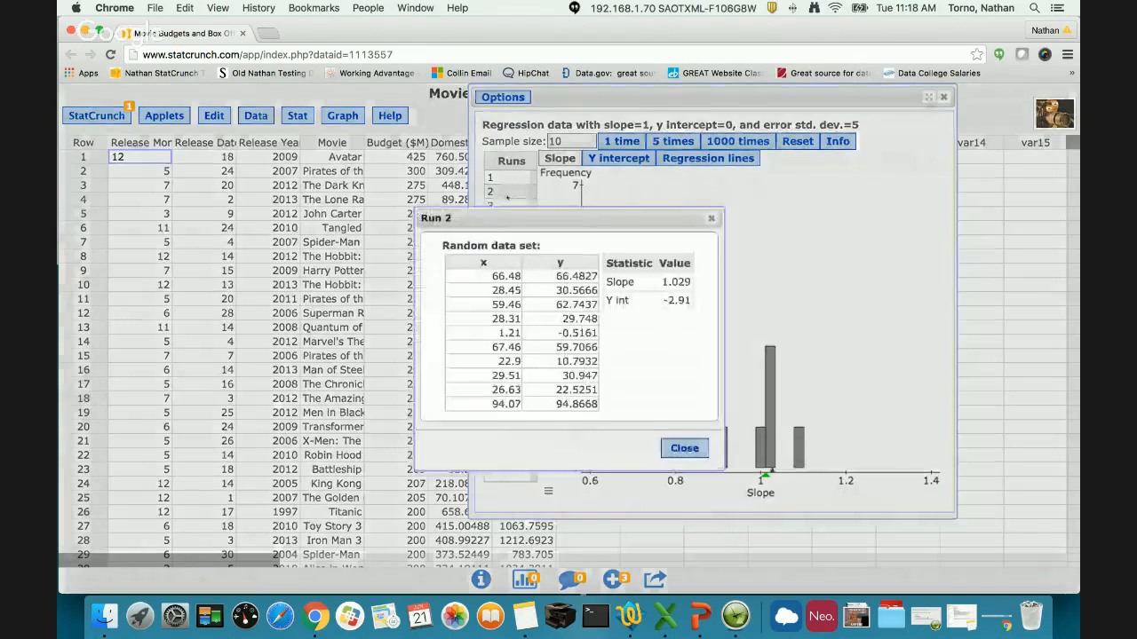
pyautogui.moveTo(577, 218); pyautogui.dragTo(220, 215)
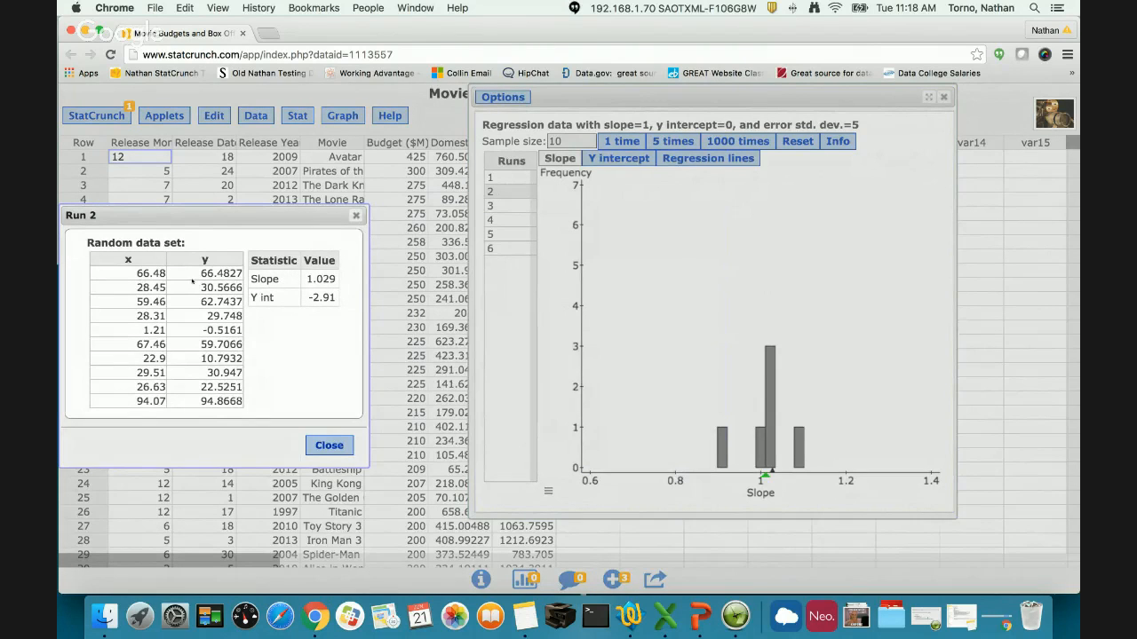
pyautogui.click(328, 445)
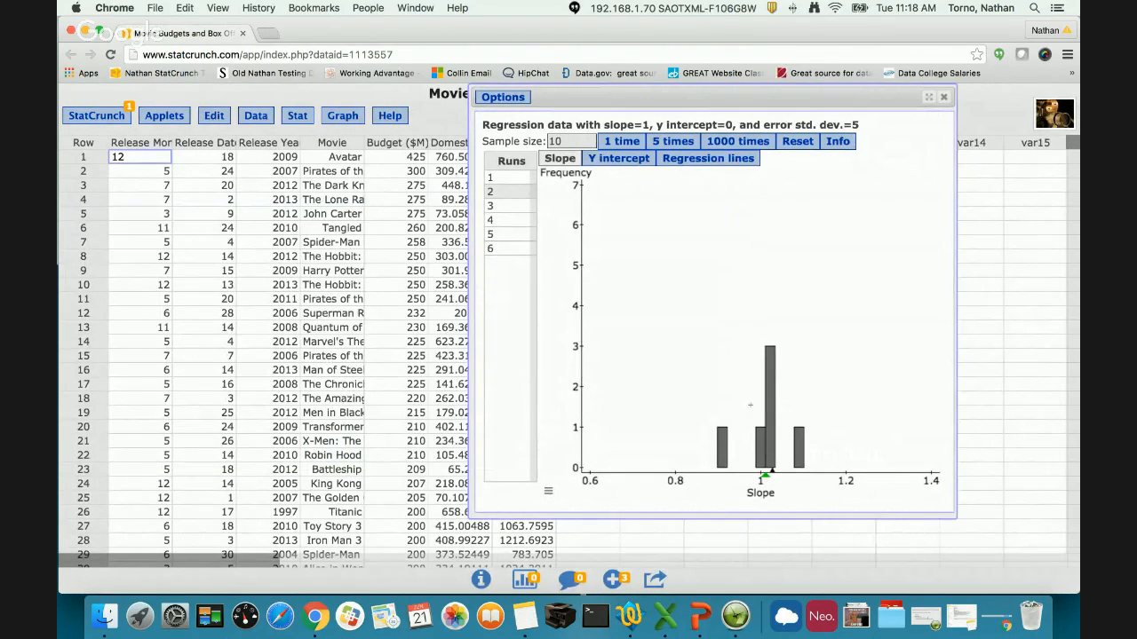
# - Add 3000 more simulated runs in batches of 1000
pyautogui.click(728, 148)
pyautogui.click(728, 144)
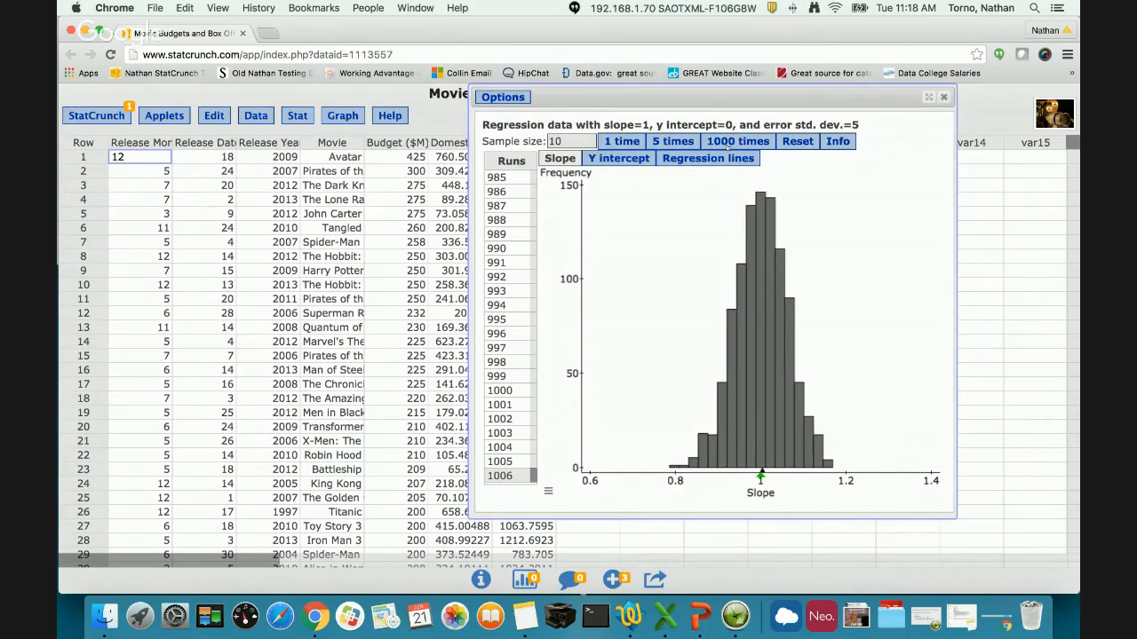
pyautogui.click(729, 144)
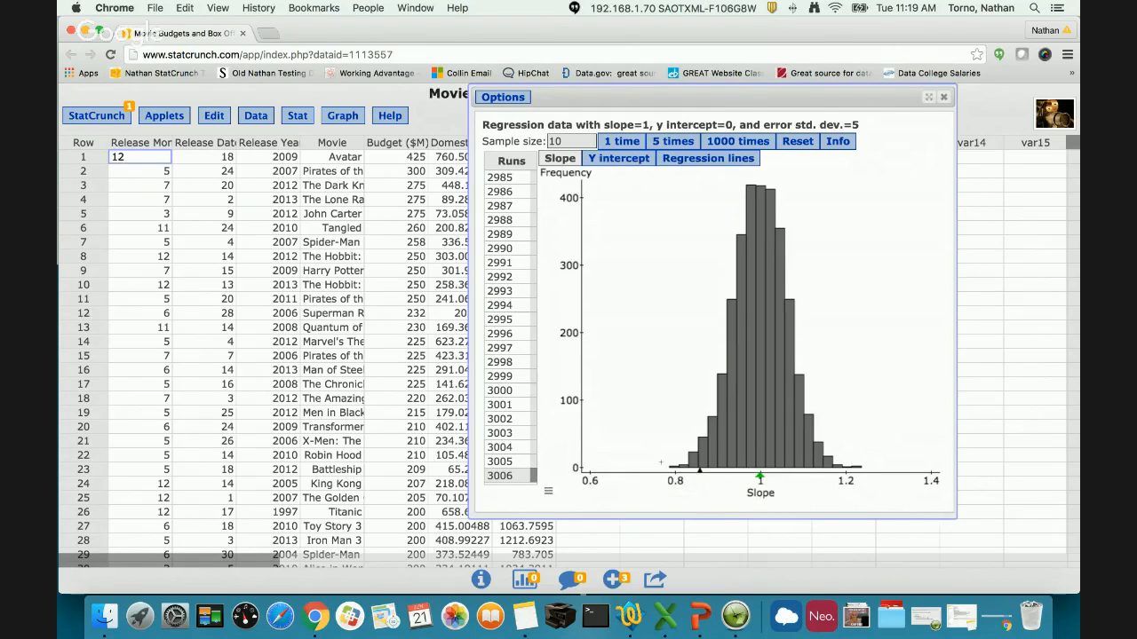
# - Select the lowest-slope bar of the histogram, 0.786 to 0.809, and view the data set of run 923
pyautogui.moveTo(662, 456); pyautogui.dragTo(676, 481)
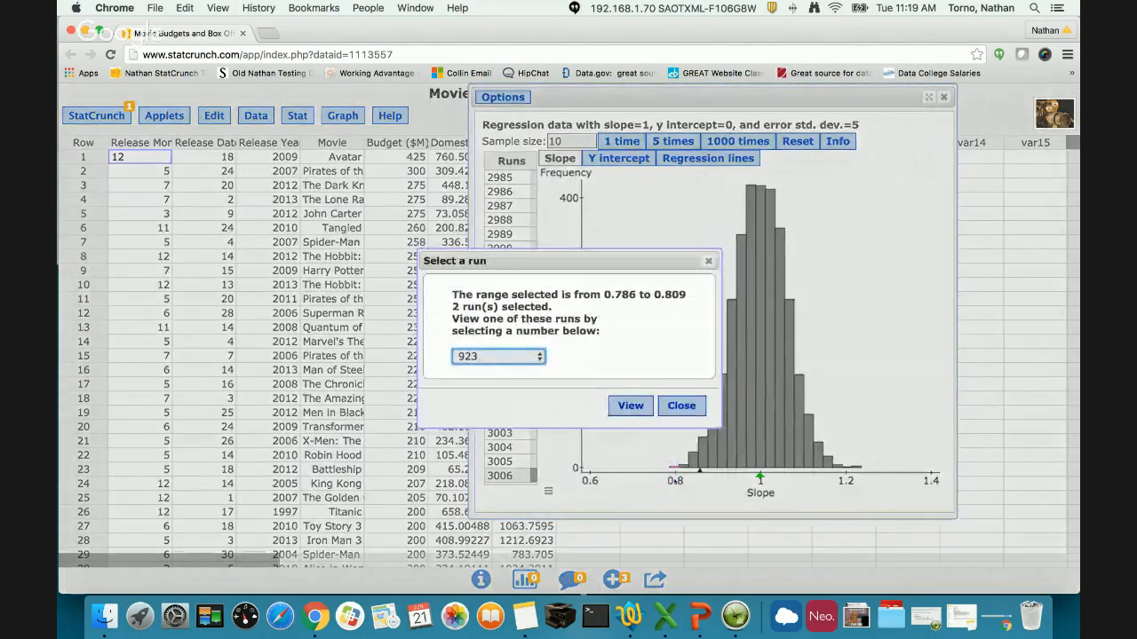
pyautogui.click(507, 357)
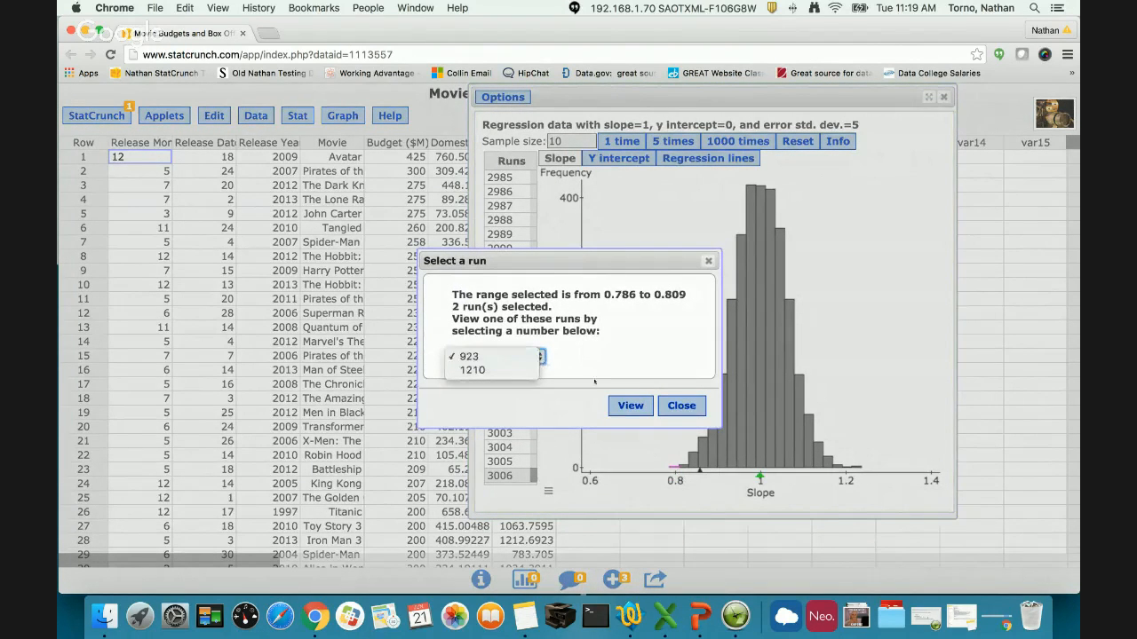
pyautogui.click(498, 356)
pyautogui.click(630, 405)
pyautogui.moveTo(637, 213); pyautogui.dragTo(331, 211)
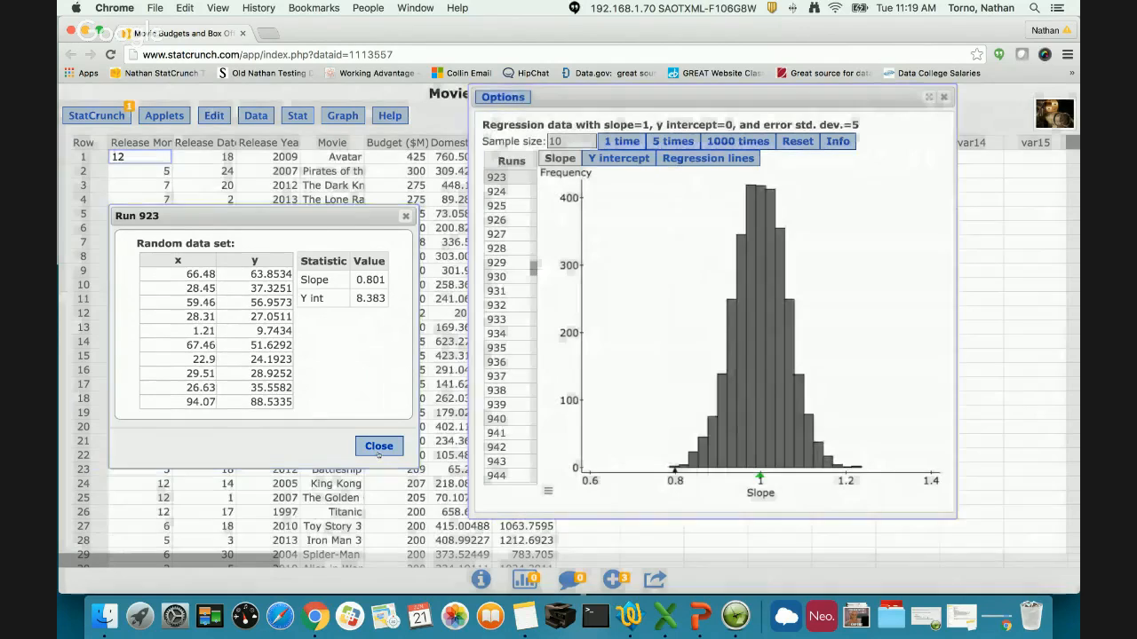
pyautogui.click(378, 448)
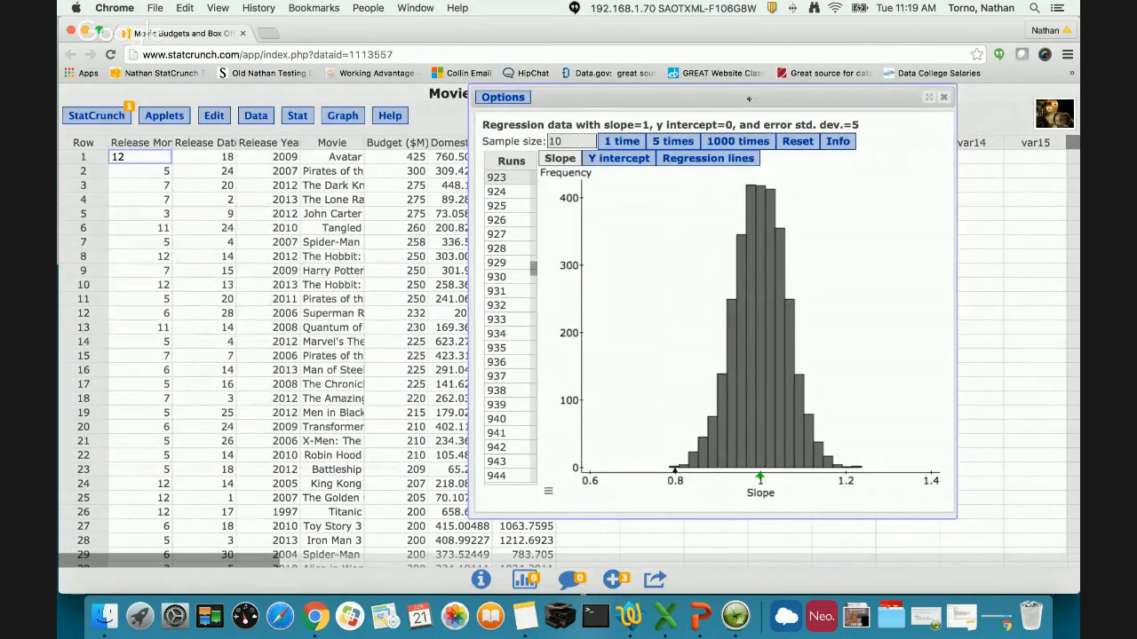
# - Show the y intercept distribution, select its 10.702 to 11.828 range and view the data set of run 1704
pyautogui.moveTo(747, 99); pyautogui.dragTo(654, 99)
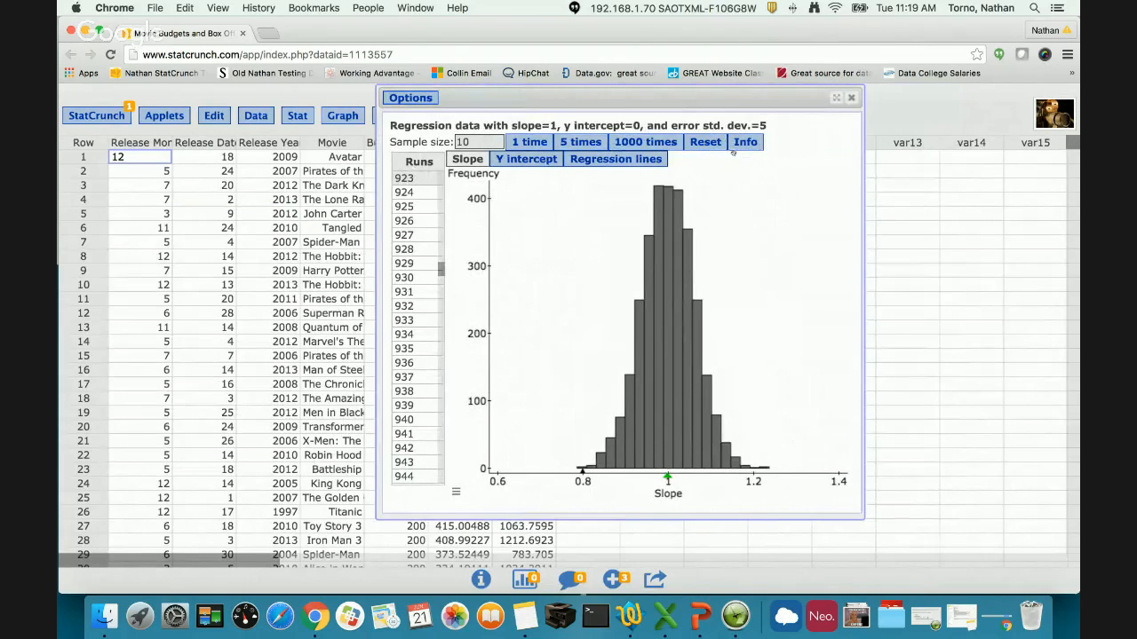
pyautogui.click(513, 164)
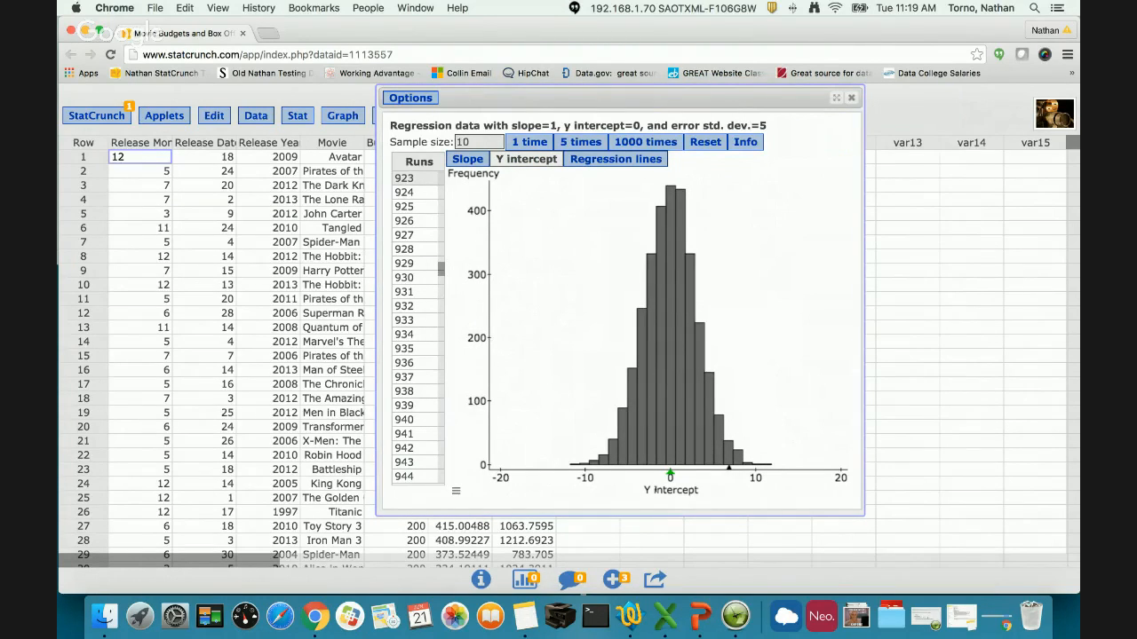
pyautogui.moveTo(781, 453); pyautogui.dragTo(770, 469)
pyautogui.moveTo(768, 472); pyautogui.dragTo(765, 475)
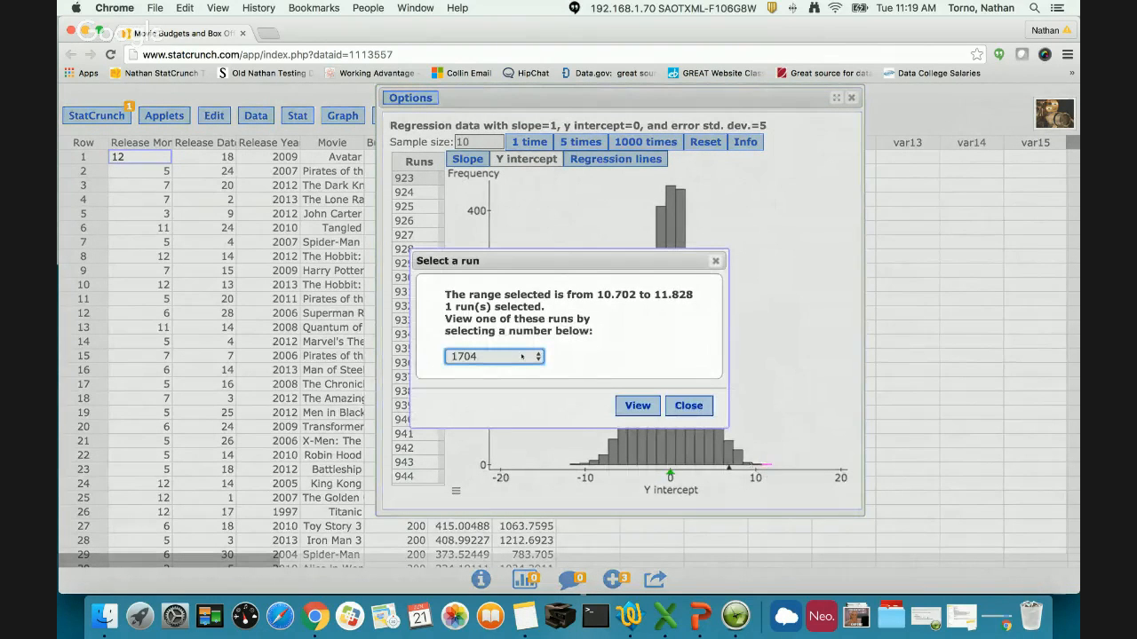
pyautogui.click(522, 356)
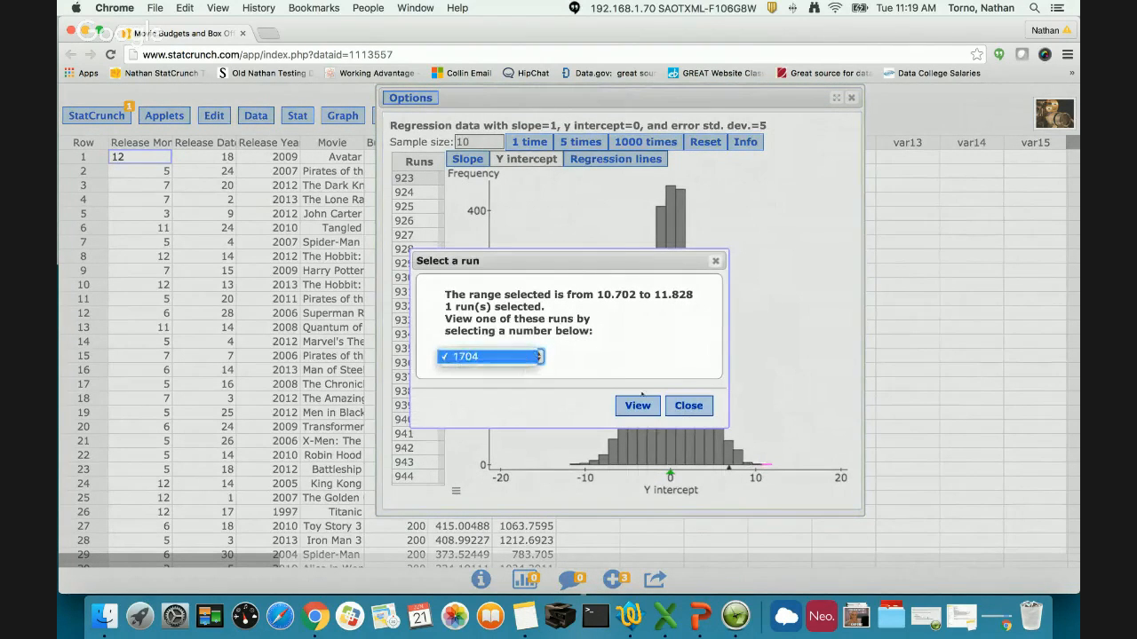
pyautogui.click(641, 402)
pyautogui.click(641, 403)
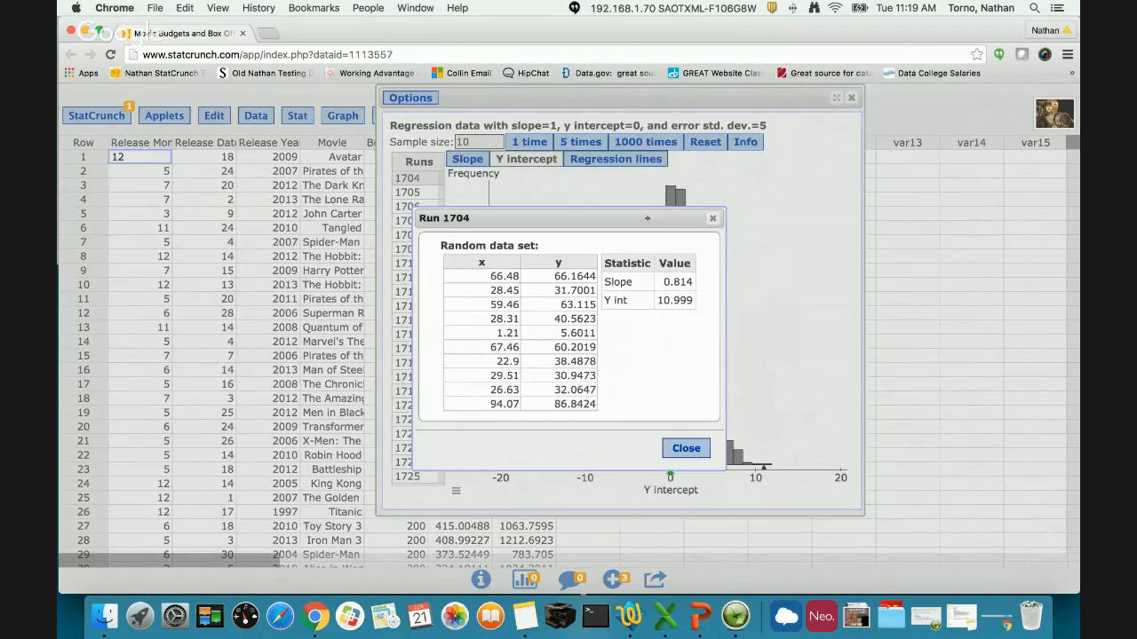
pyautogui.moveTo(648, 218); pyautogui.dragTo(295, 213)
pyautogui.moveTo(304, 295); pyautogui.dragTo(341, 295)
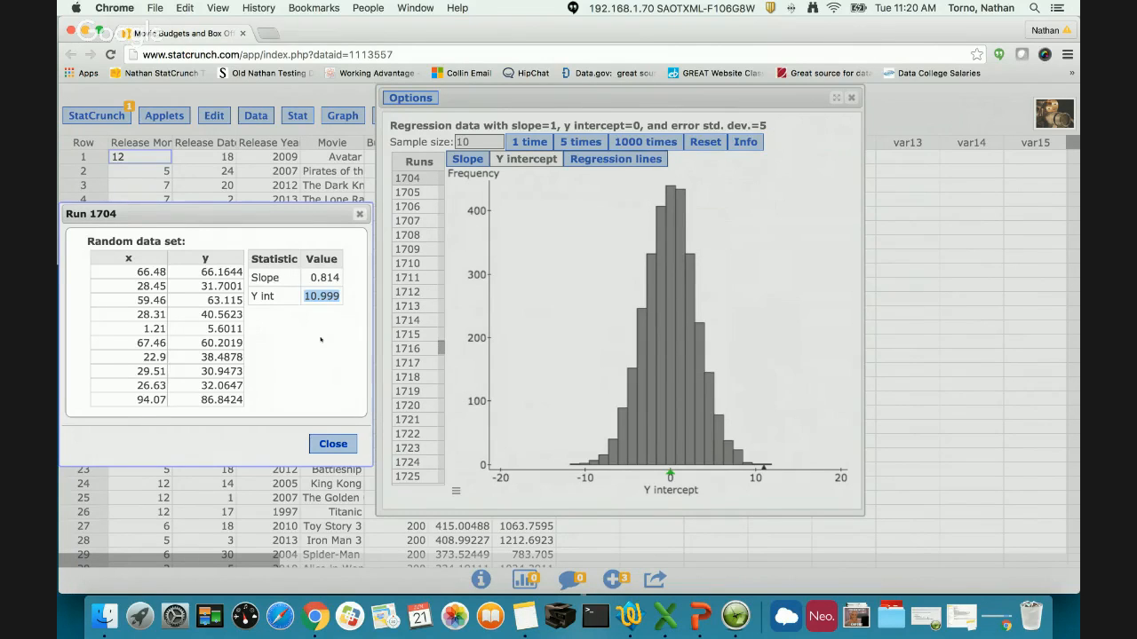
pyautogui.click(348, 446)
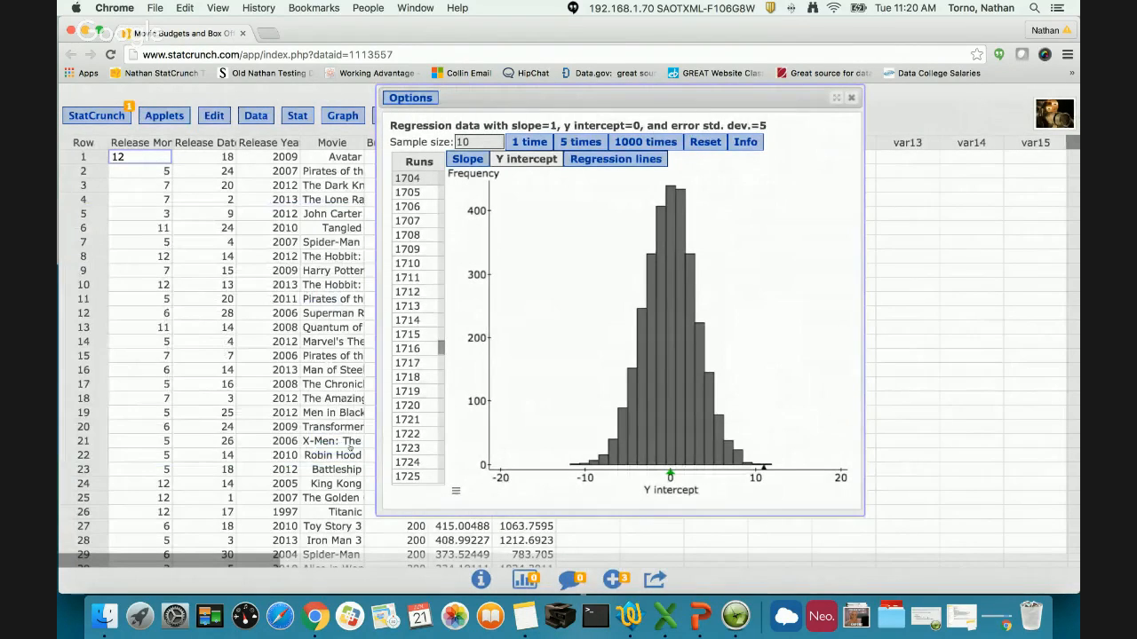
# - Show the plot of all regression lines and compare it with the slope and y intercept in the applet's heading
pyautogui.moveTo(528, 95); pyautogui.dragTo(630, 94)
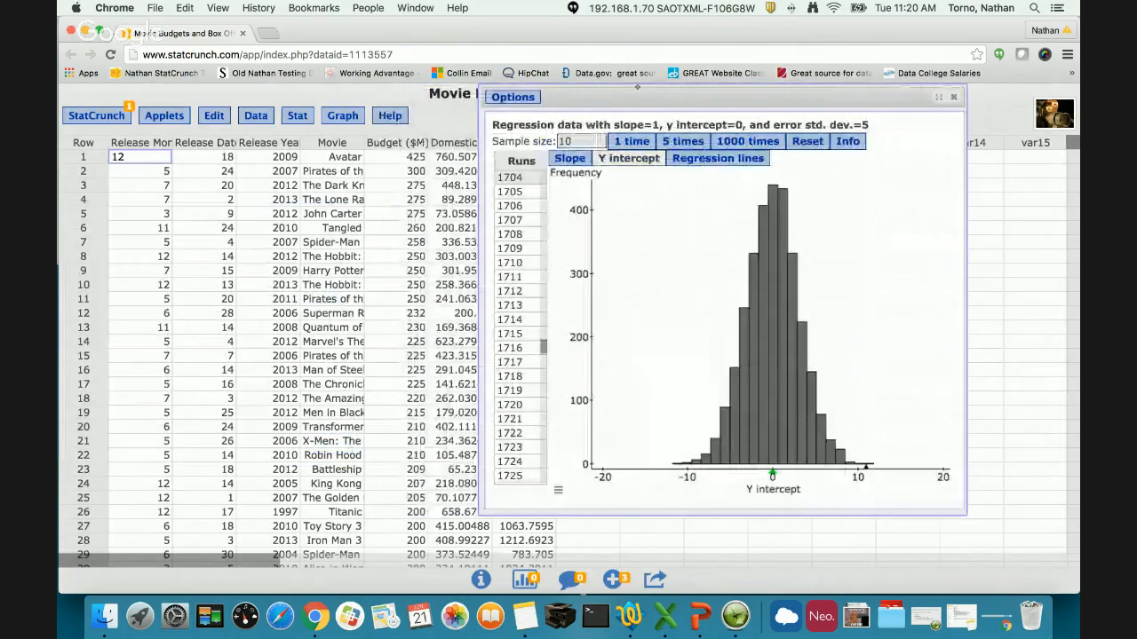
pyautogui.click(687, 161)
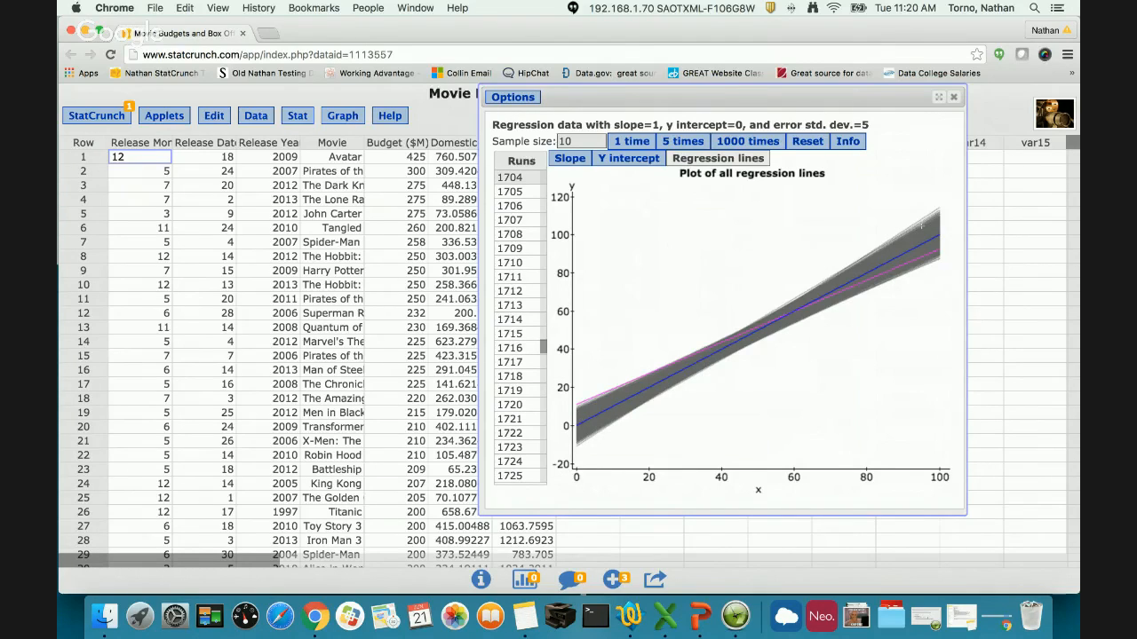
pyautogui.moveTo(614, 126); pyautogui.dragTo(747, 125)
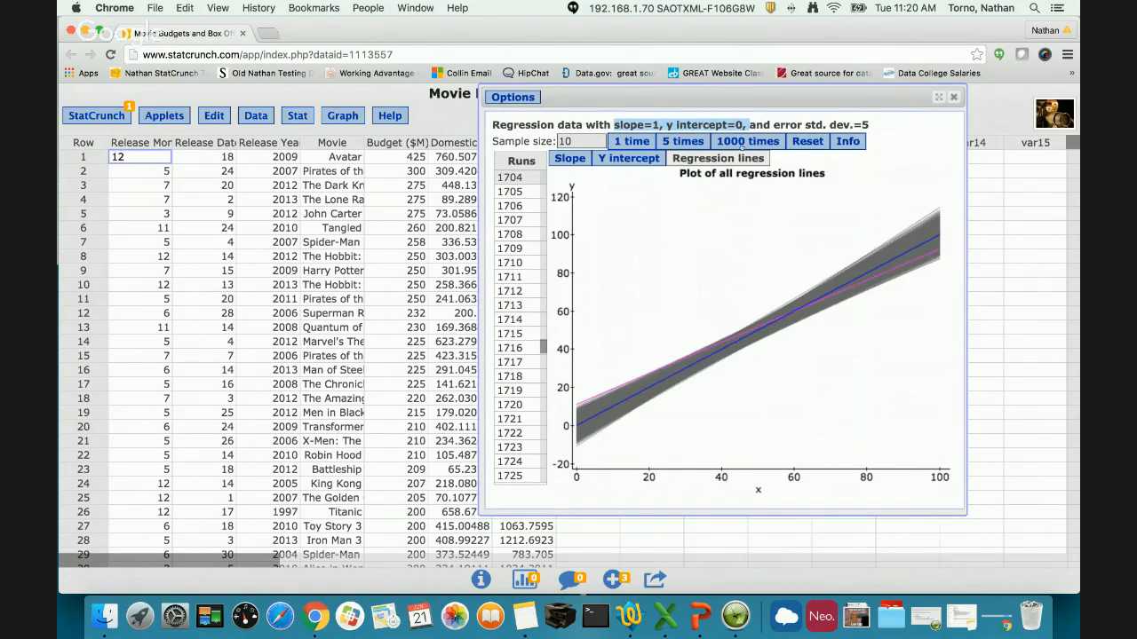
pyautogui.click(730, 257)
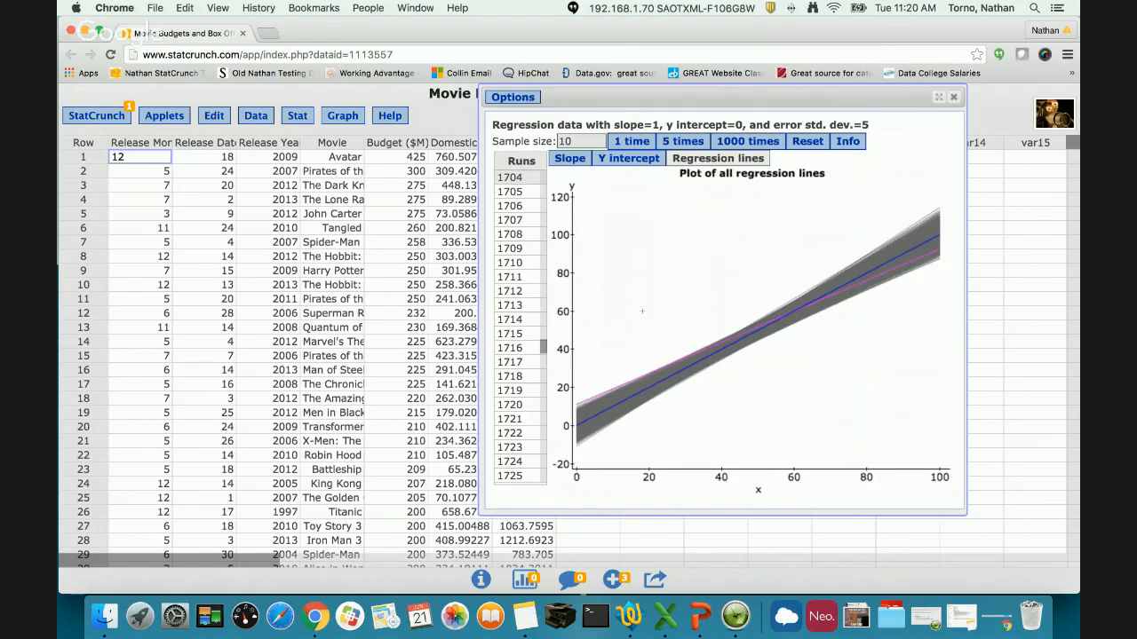
# - Add 4000 more simulated runs in batches of 1000, viewing the y intercept and slope distributions and the plot of all regression lines
pyautogui.click(628, 158)
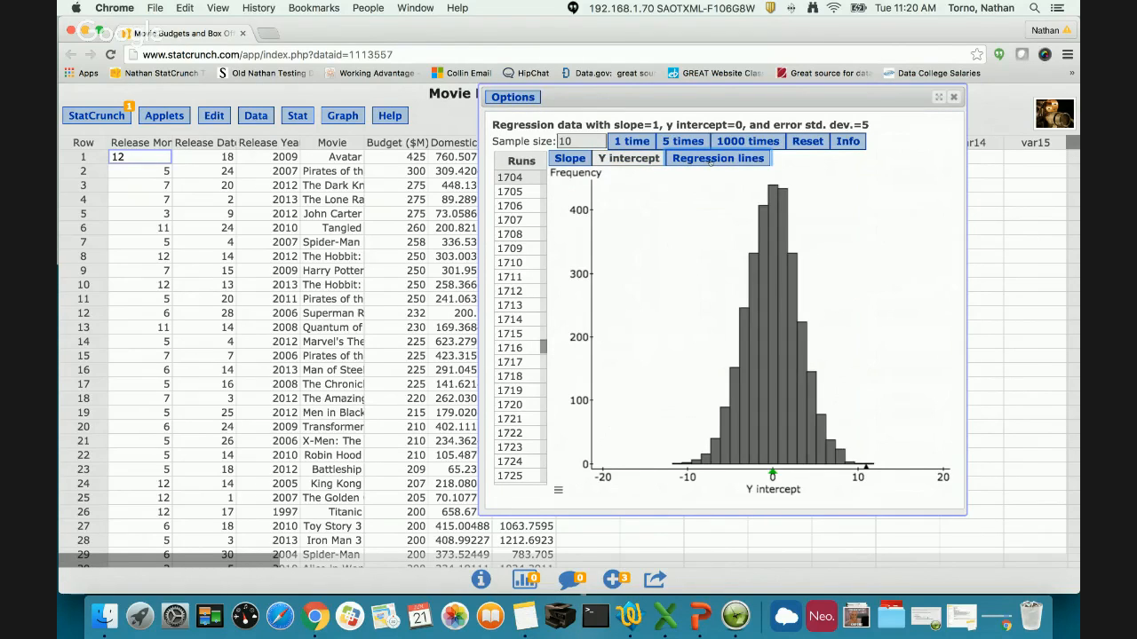
pyautogui.click(710, 162)
pyautogui.click(656, 161)
pyautogui.click(737, 141)
pyautogui.click(737, 141)
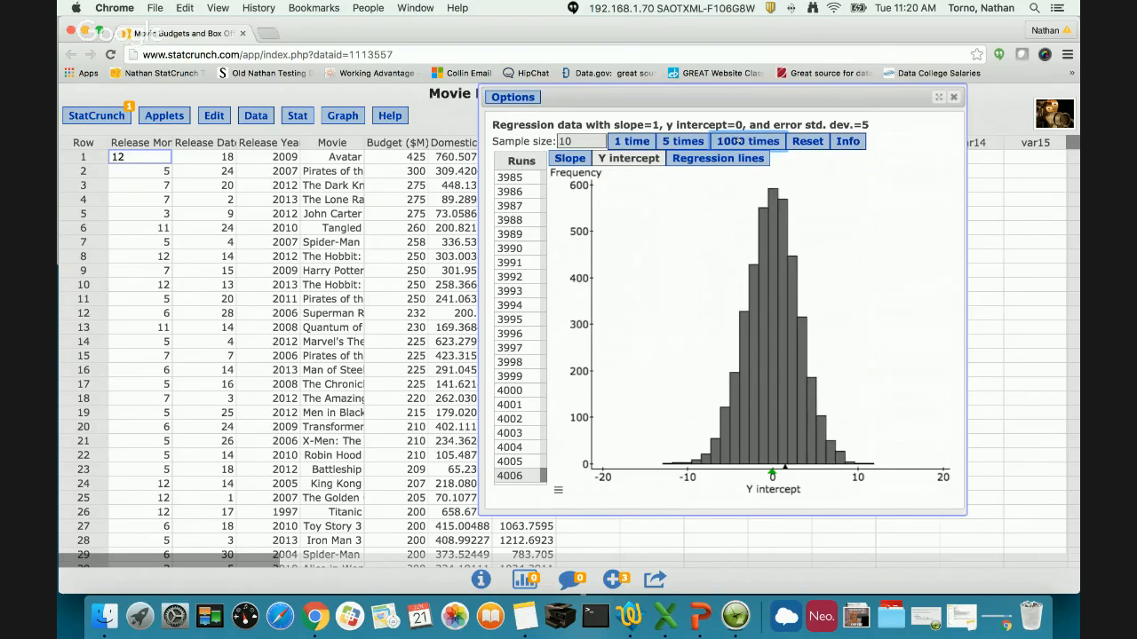
pyautogui.click(737, 141)
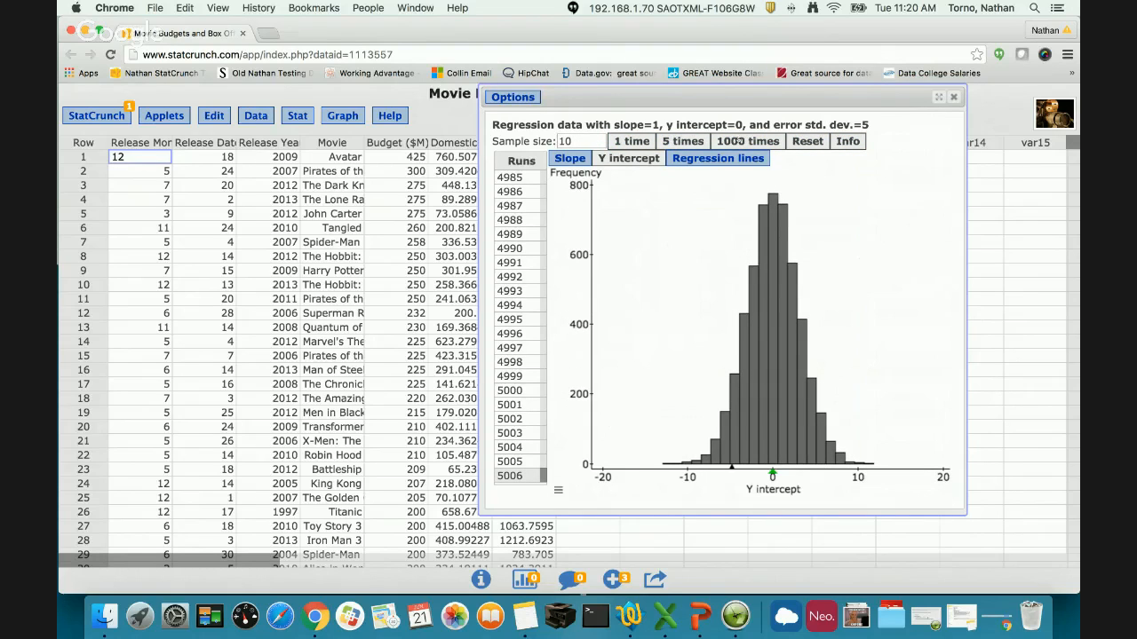
pyautogui.click(737, 141)
pyautogui.click(560, 158)
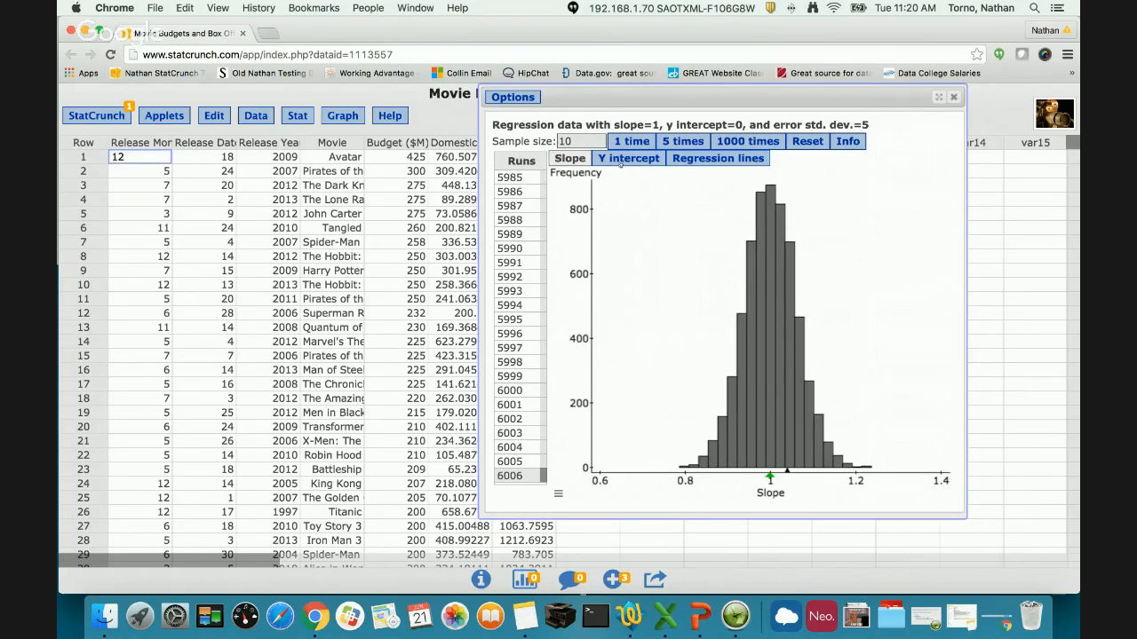
pyautogui.click(732, 142)
pyautogui.click(718, 158)
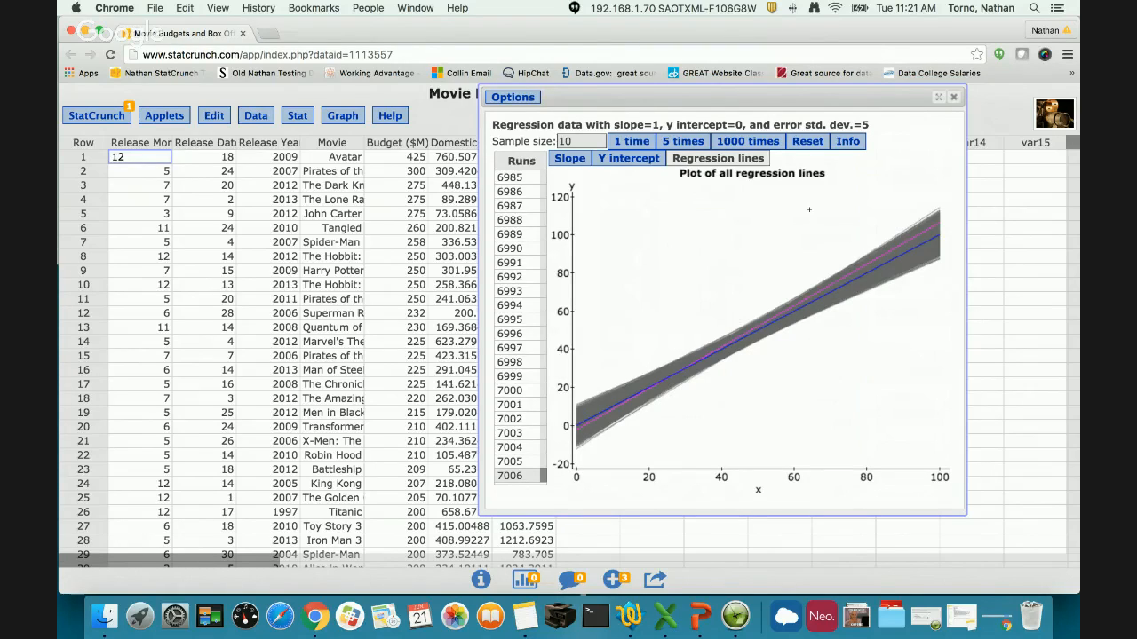
# - Reset the simulation and add 5 new runs, comparing their regression lines, y intercept and slope plots and ending on the slope distribution
pyautogui.click(799, 142)
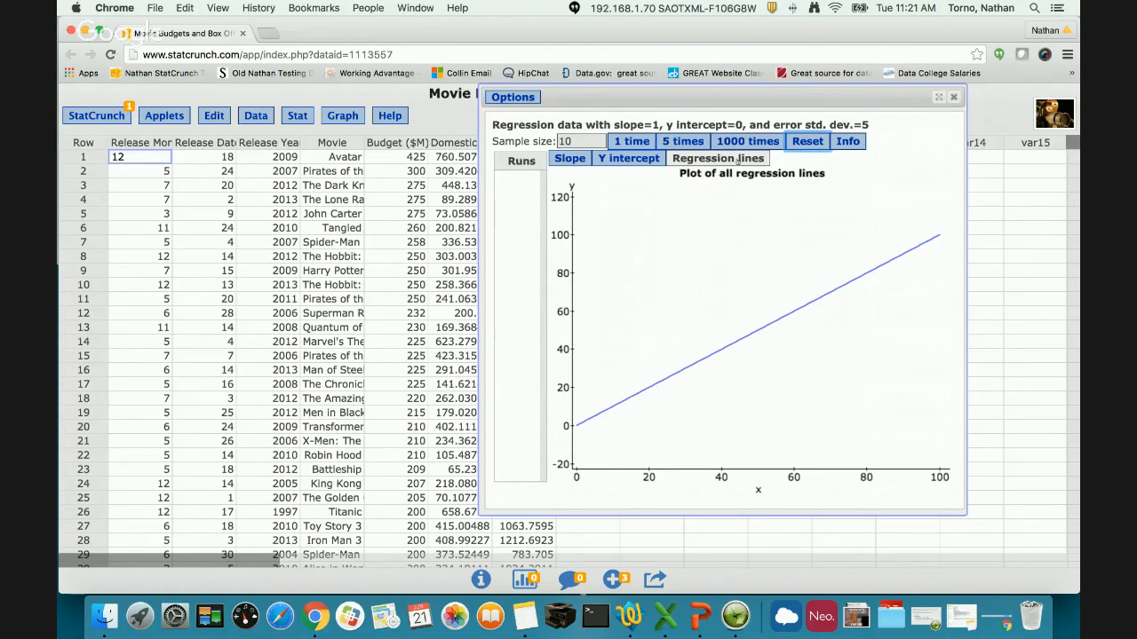
pyautogui.click(677, 142)
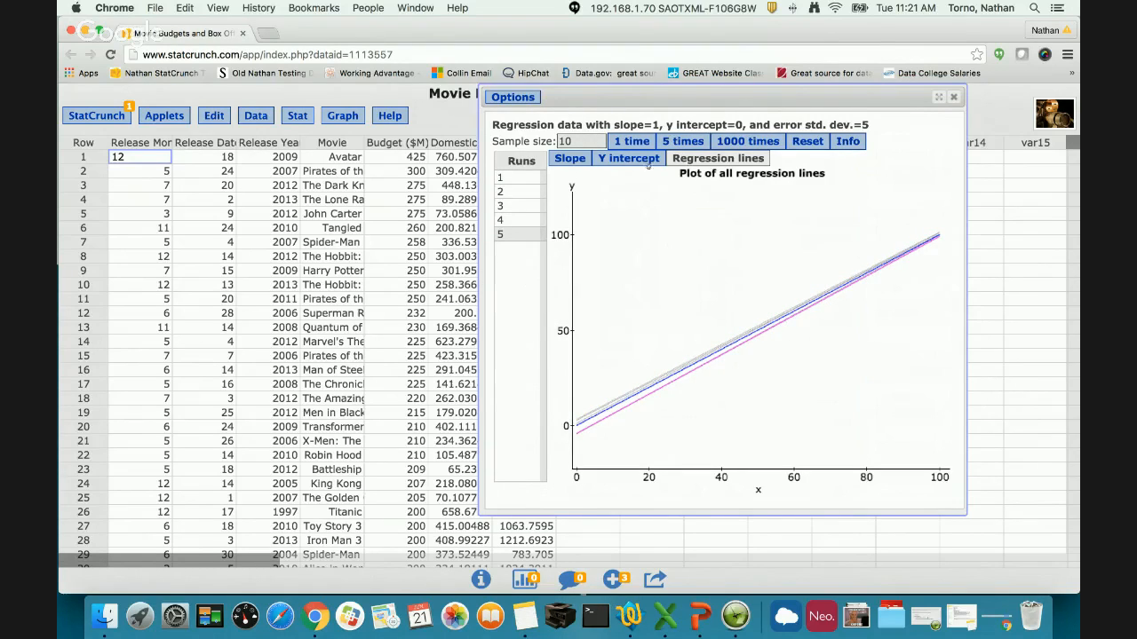
pyautogui.click(641, 162)
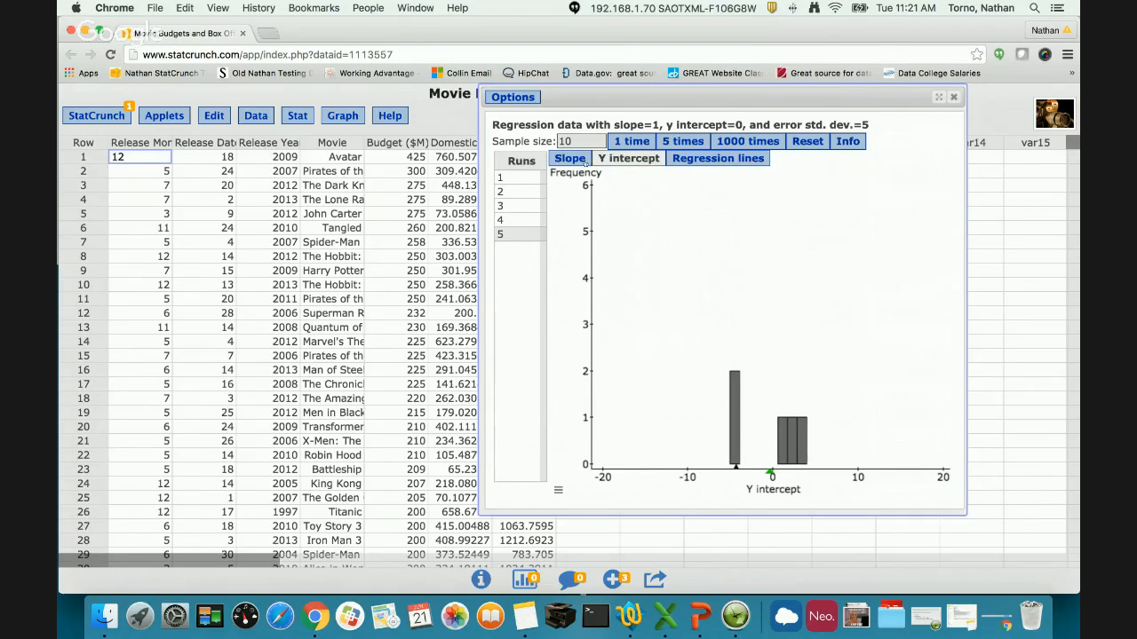
pyautogui.click(576, 160)
pyautogui.click(619, 157)
pyautogui.click(702, 157)
pyautogui.click(579, 160)
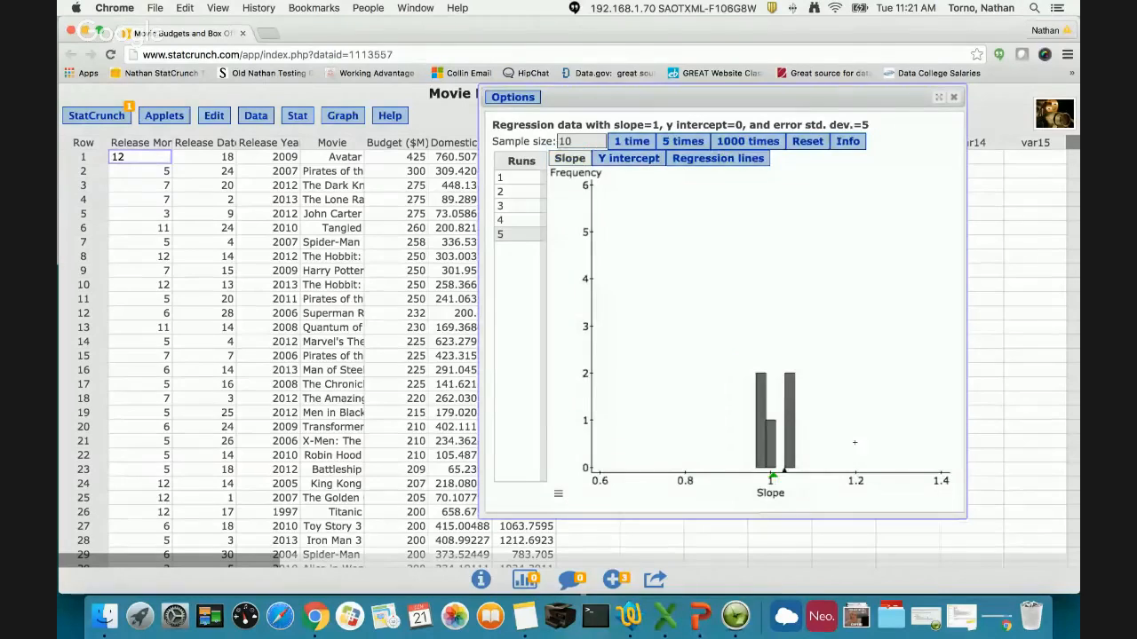
# - Make the applet window wider and shorter, and view the copyable image of the slope histogram
pyautogui.moveTo(967, 518); pyautogui.dragTo(997, 484)
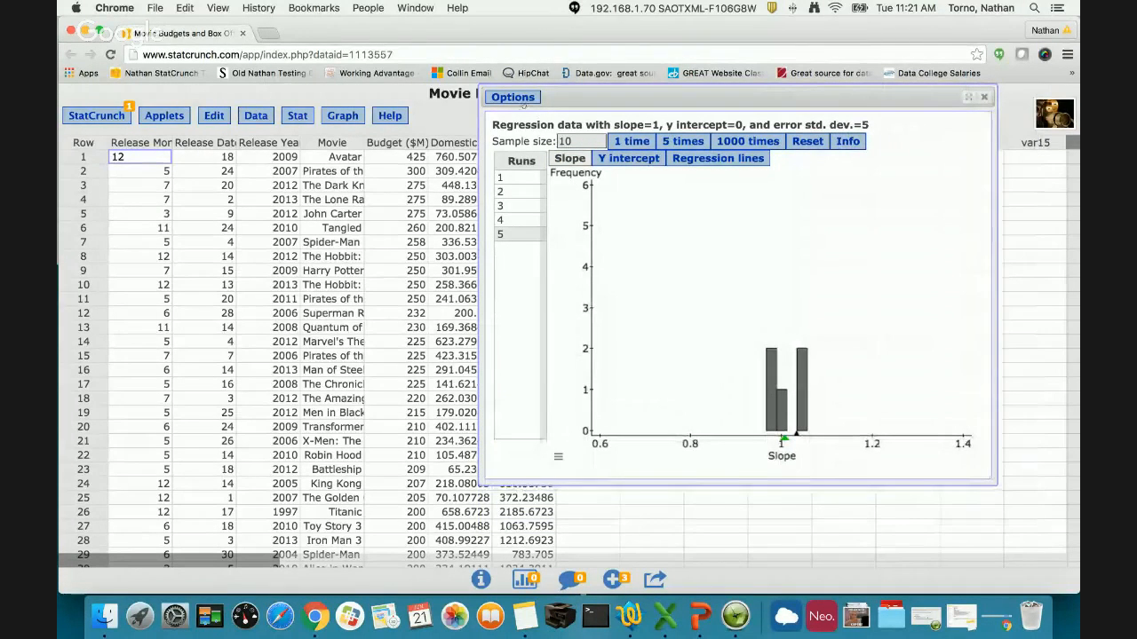
pyautogui.click(513, 97)
pyautogui.click(521, 142)
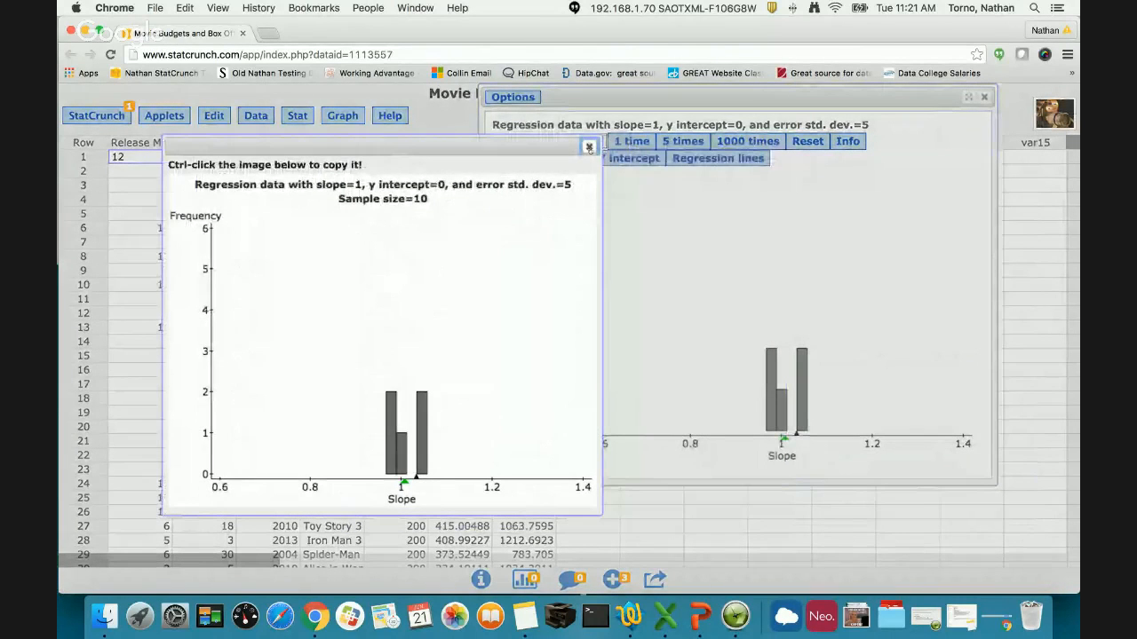
pyautogui.click(589, 147)
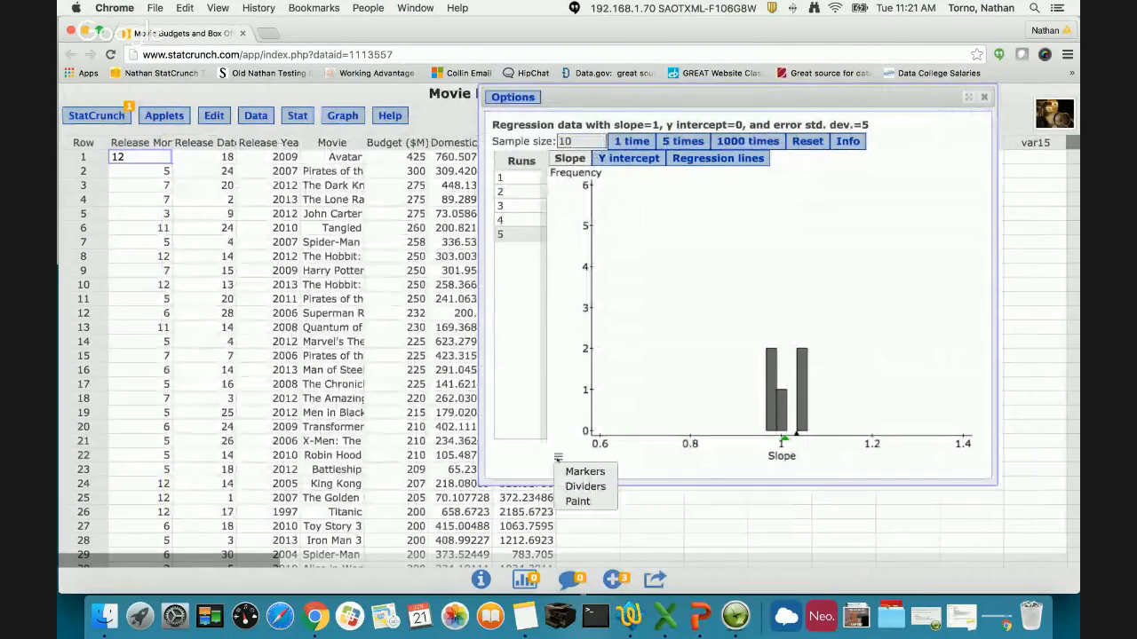
# - Add 1000 simulated runs and inspect the slope histogram's Markers settings without changing them
pyautogui.click(715, 141)
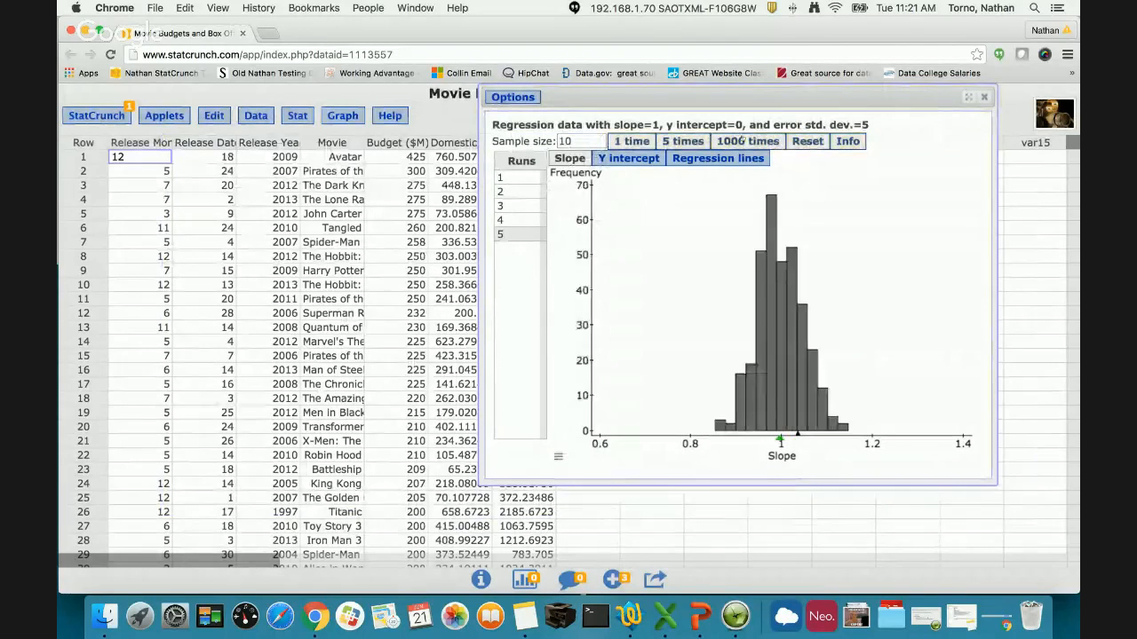
pyautogui.click(560, 456)
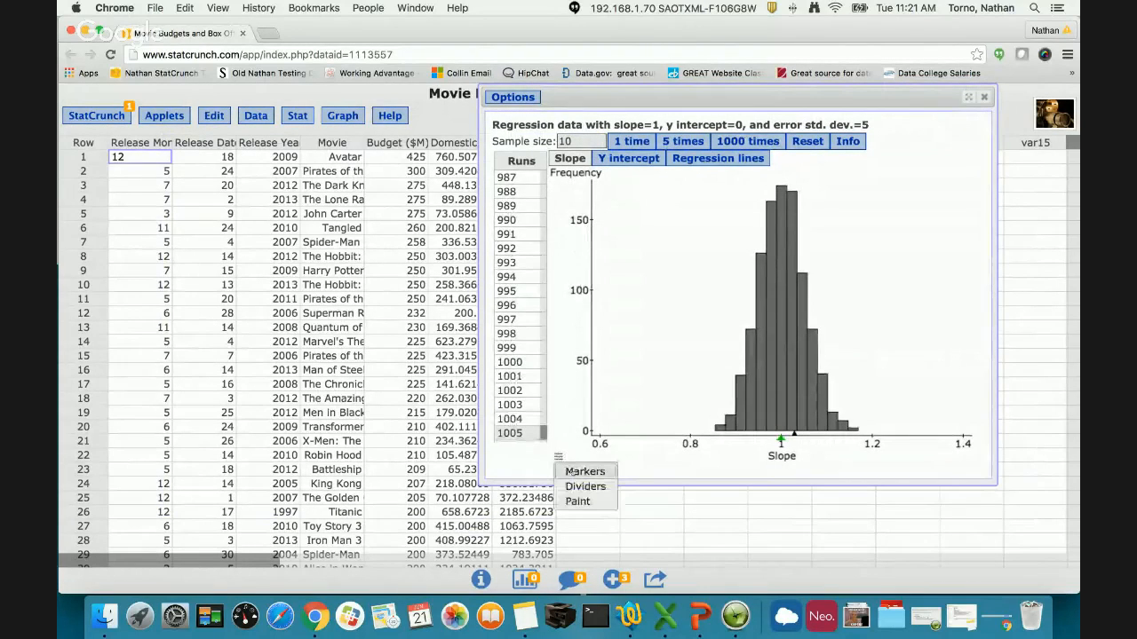
pyautogui.click(581, 466)
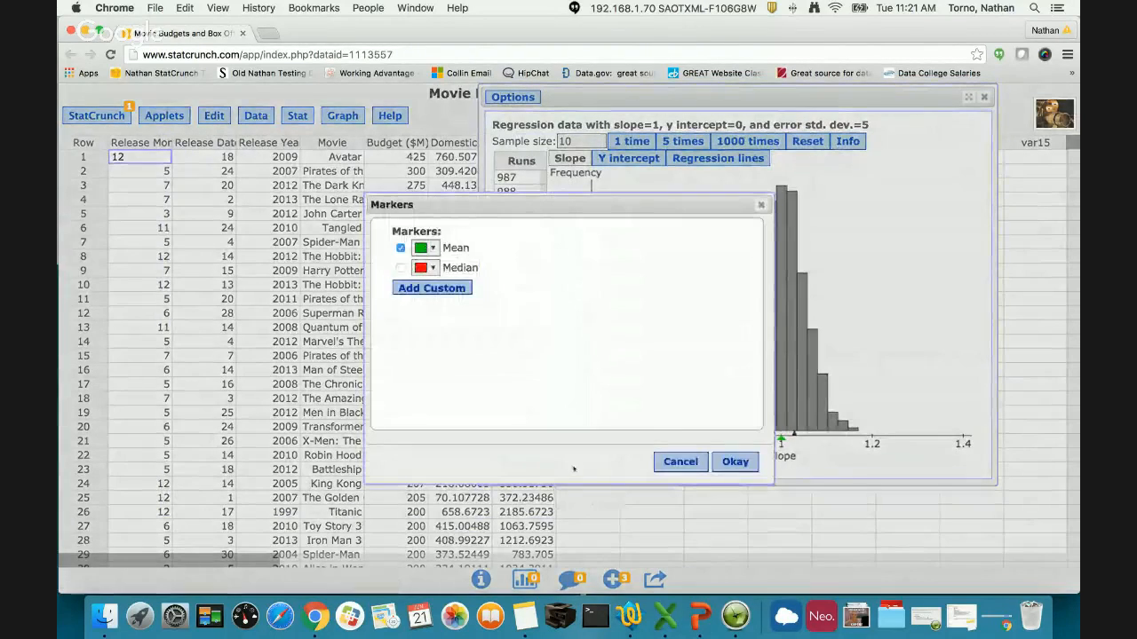
pyautogui.click(681, 463)
# - Use Paint to draw freehand red loops over the lower-slope side of the histogram
pyautogui.click(557, 457)
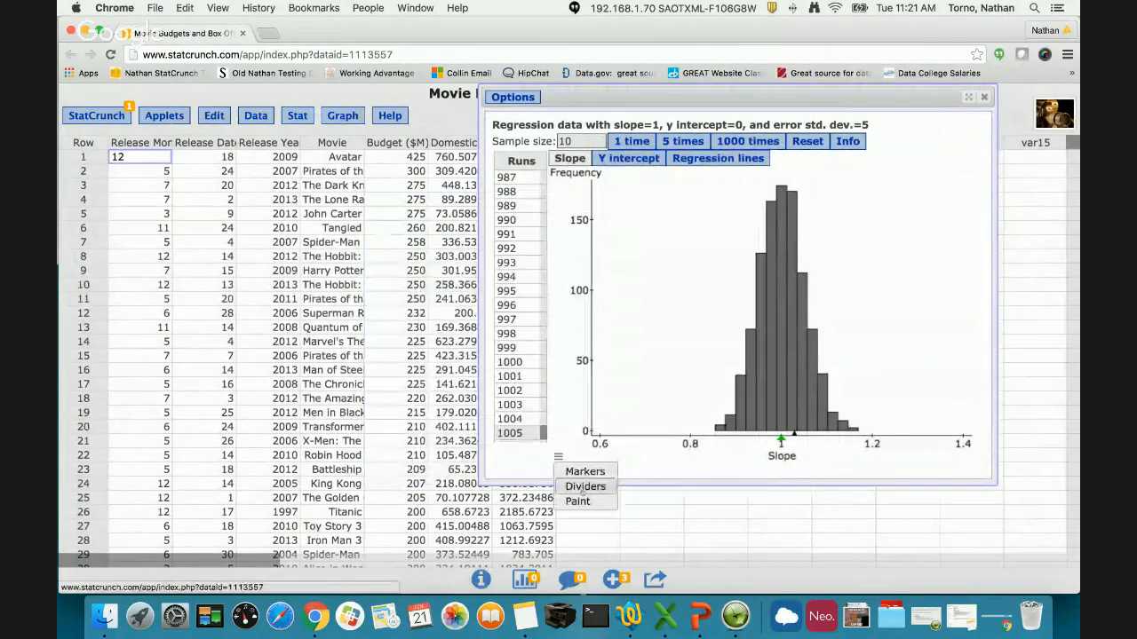
pyautogui.click(579, 501)
pyautogui.moveTo(703, 340)
pyautogui.mouseDown()
pyautogui.moveTo(745, 359)
pyautogui.moveTo(710, 435)
pyautogui.moveTo(730, 391)
pyautogui.mouseUp()
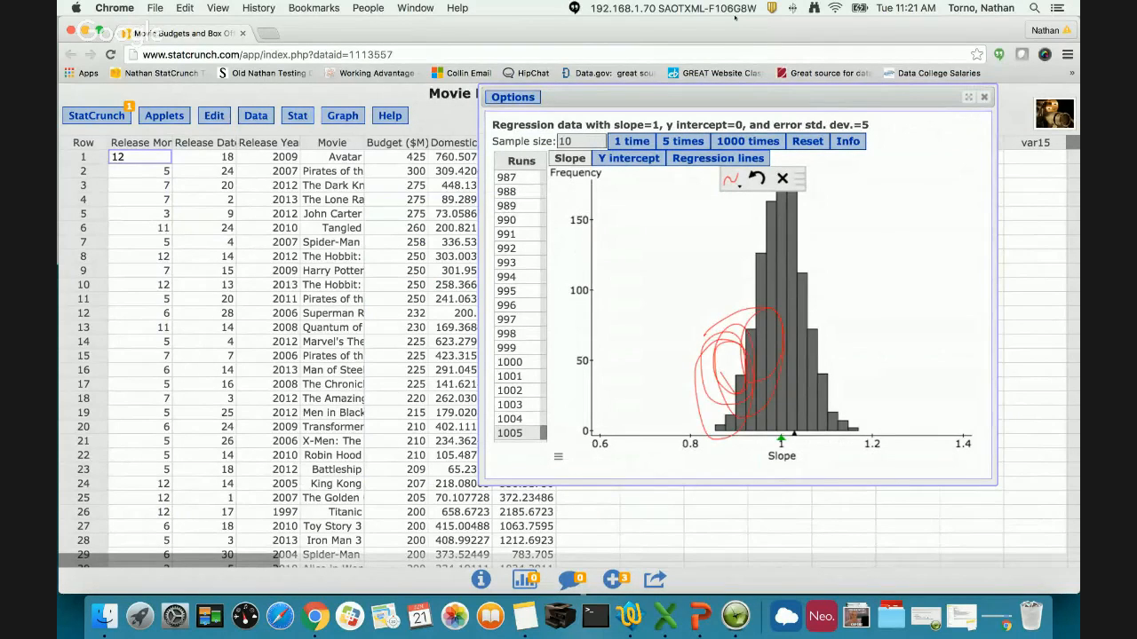
# - Add 4000 more simulated runs to the painted slope histogram in batches of 1000
pyautogui.click(730, 142)
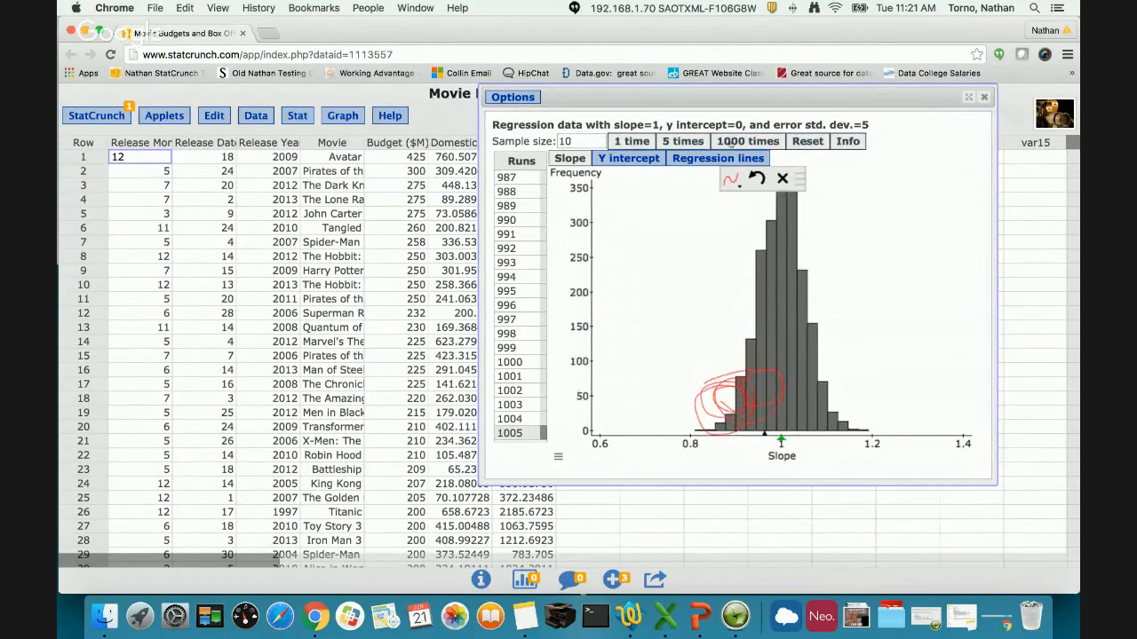
pyautogui.click(730, 143)
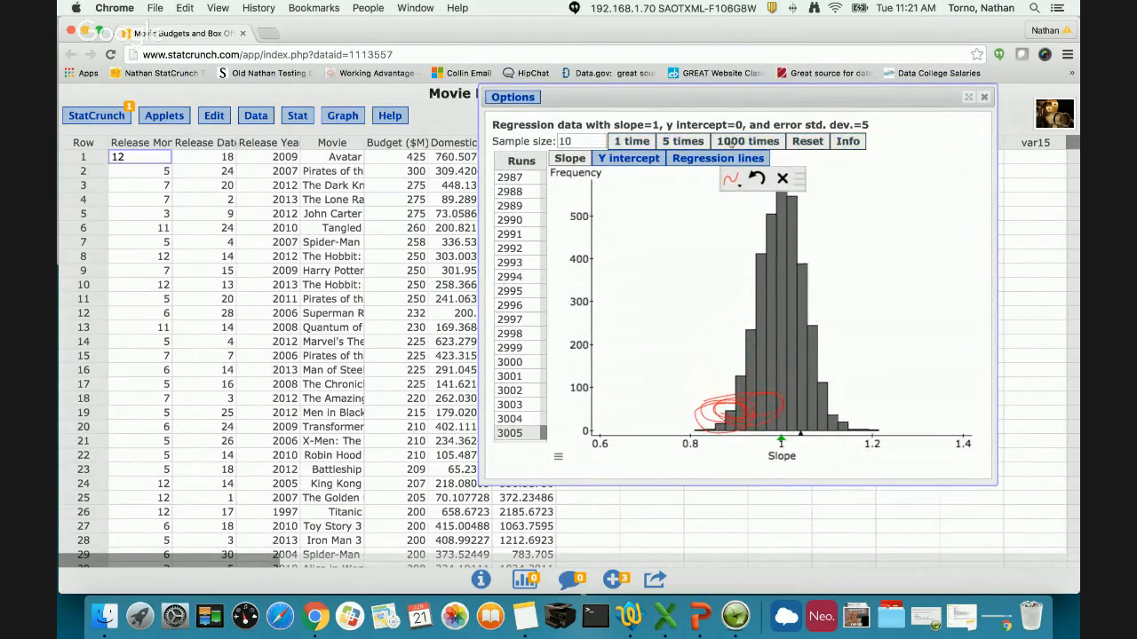
pyautogui.click(730, 142)
pyautogui.click(729, 142)
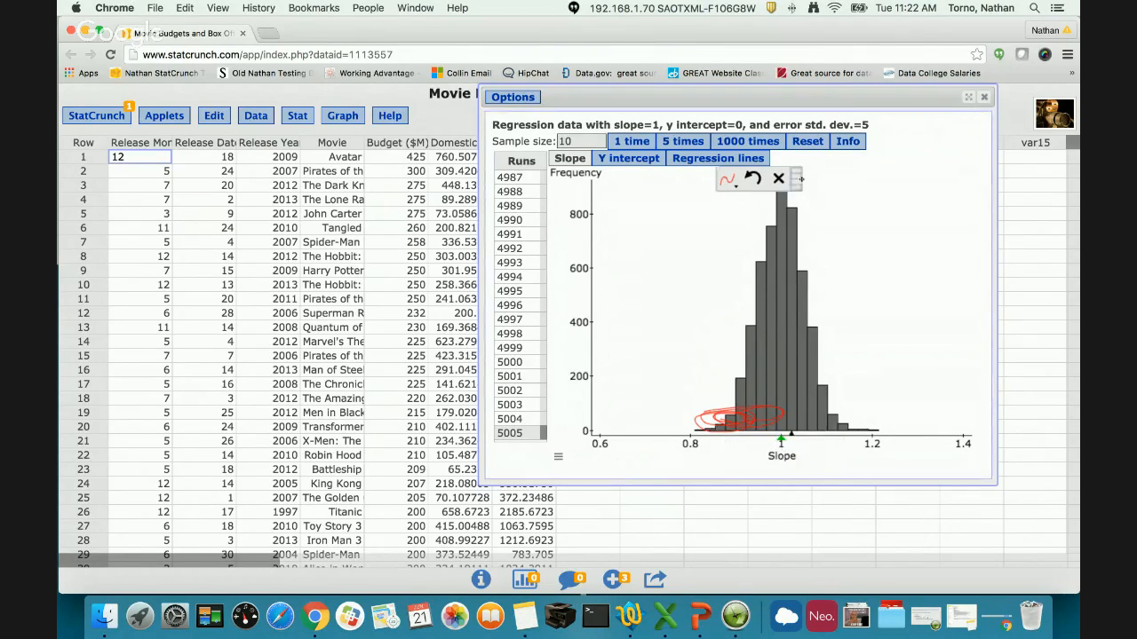
# - Move the paint toolbar clear of the histogram bars and enlarge the applet window
pyautogui.moveTo(802, 180); pyautogui.dragTo(953, 180)
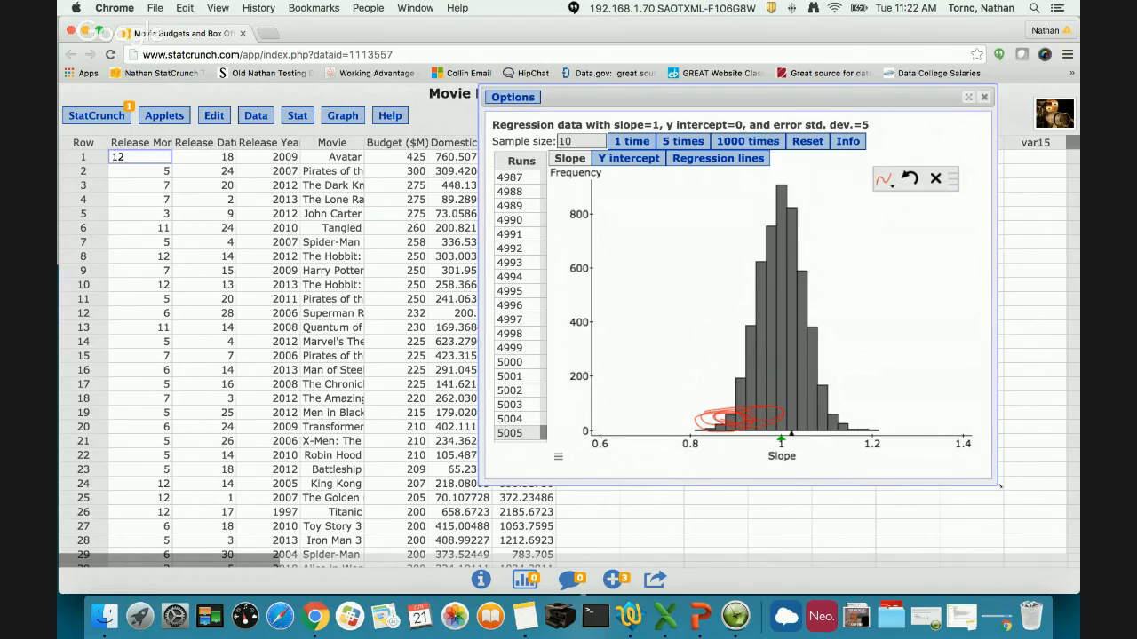
pyautogui.moveTo(999, 486); pyautogui.dragTo(1022, 516)
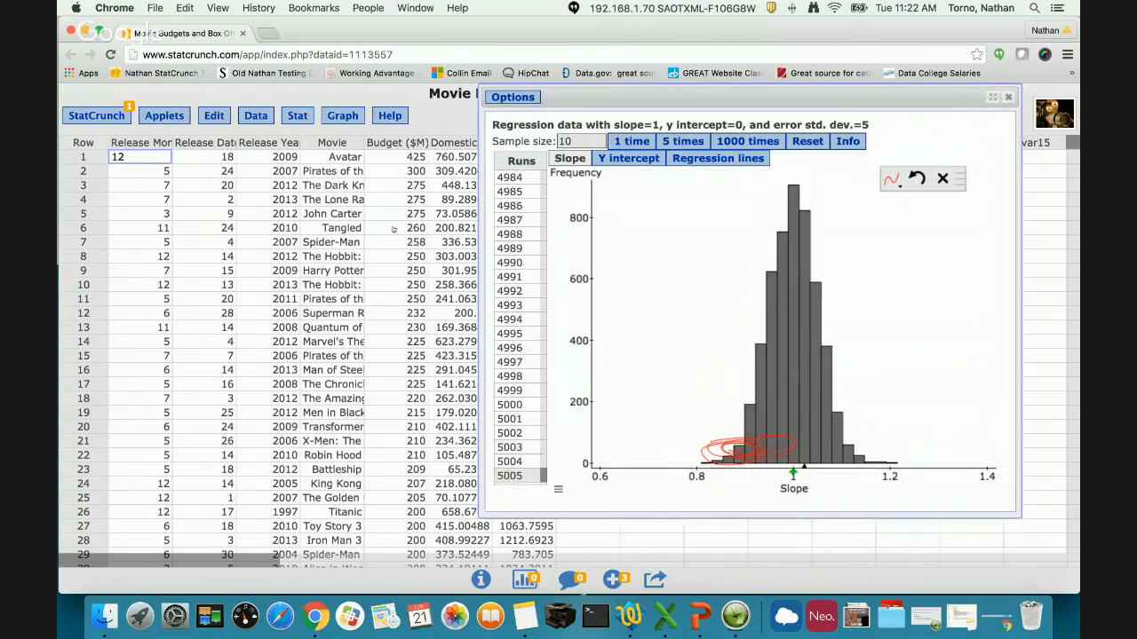
pyautogui.click(175, 118)
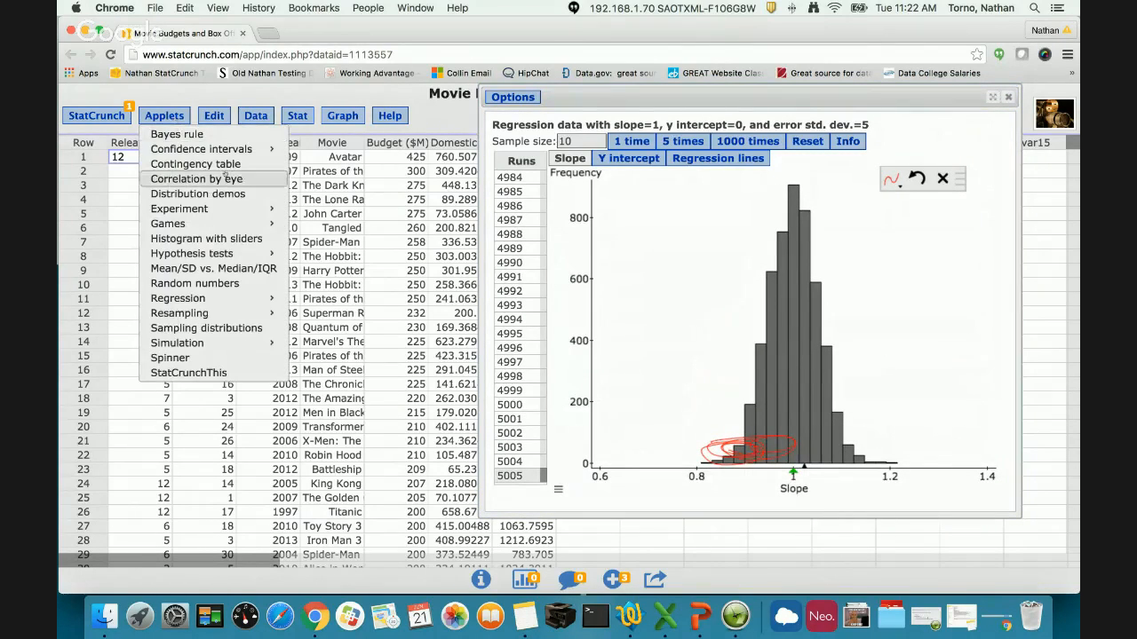
pyautogui.moveTo(257, 253)
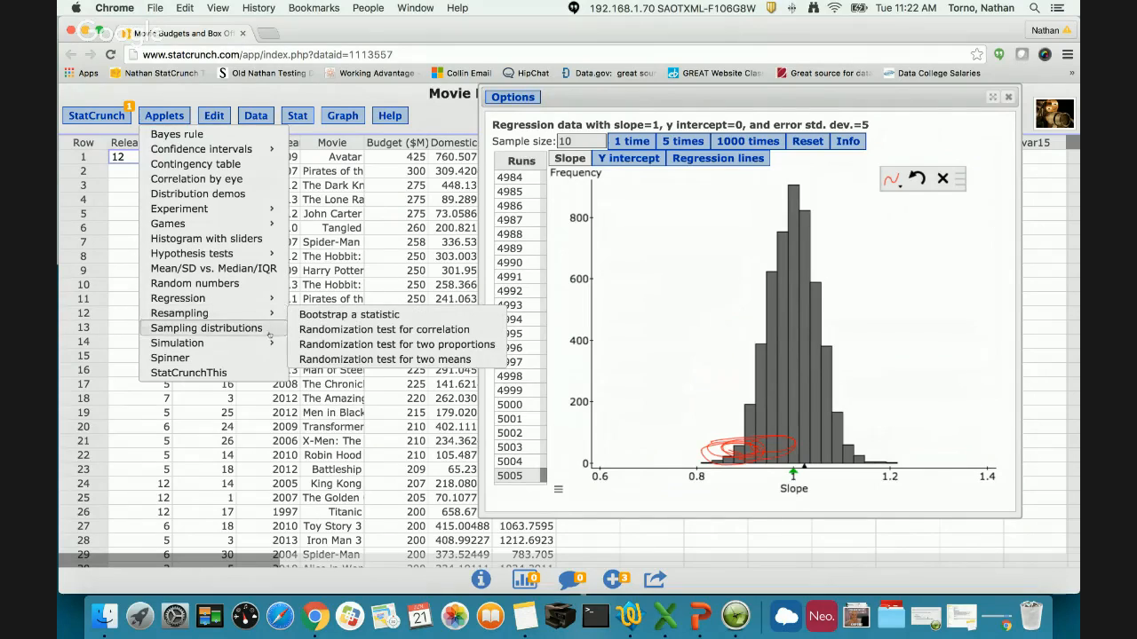
pyautogui.moveTo(269, 347)
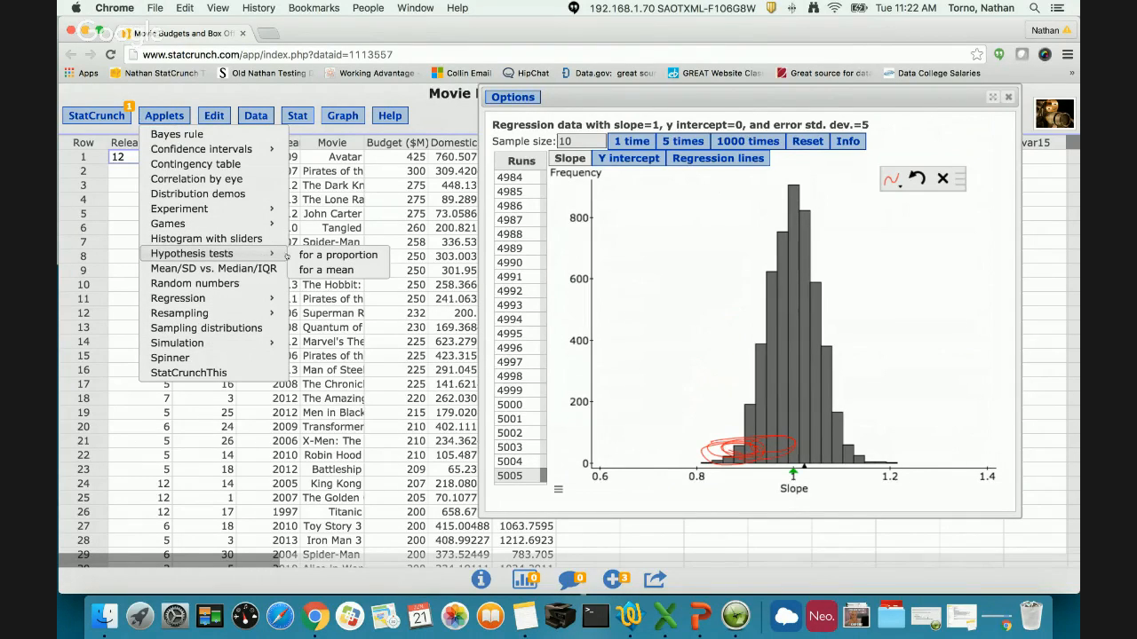
pyautogui.moveTo(260, 299)
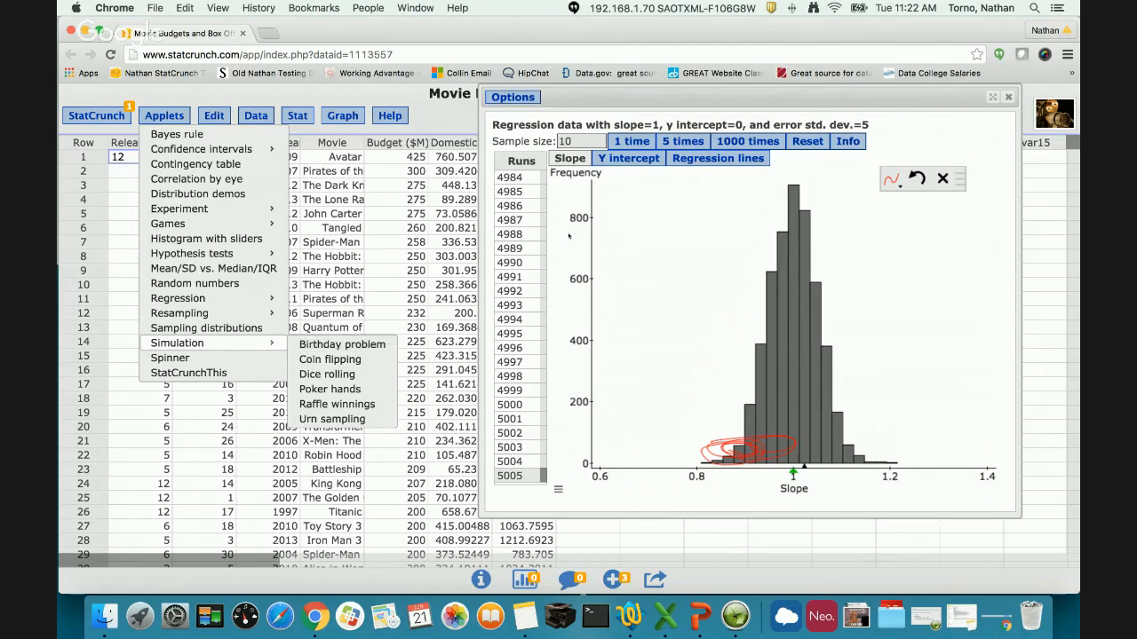
pyautogui.click(738, 211)
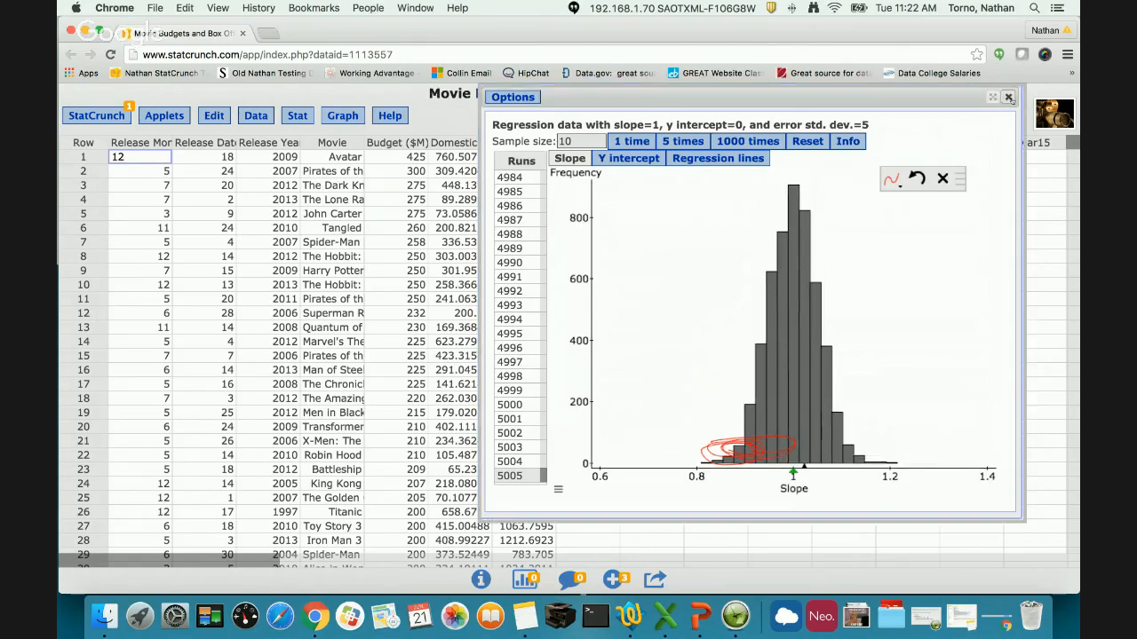
# - Close the regression simulation applet and open the randomization test for correlation
pyautogui.click(1009, 97)
pyautogui.click(164, 115)
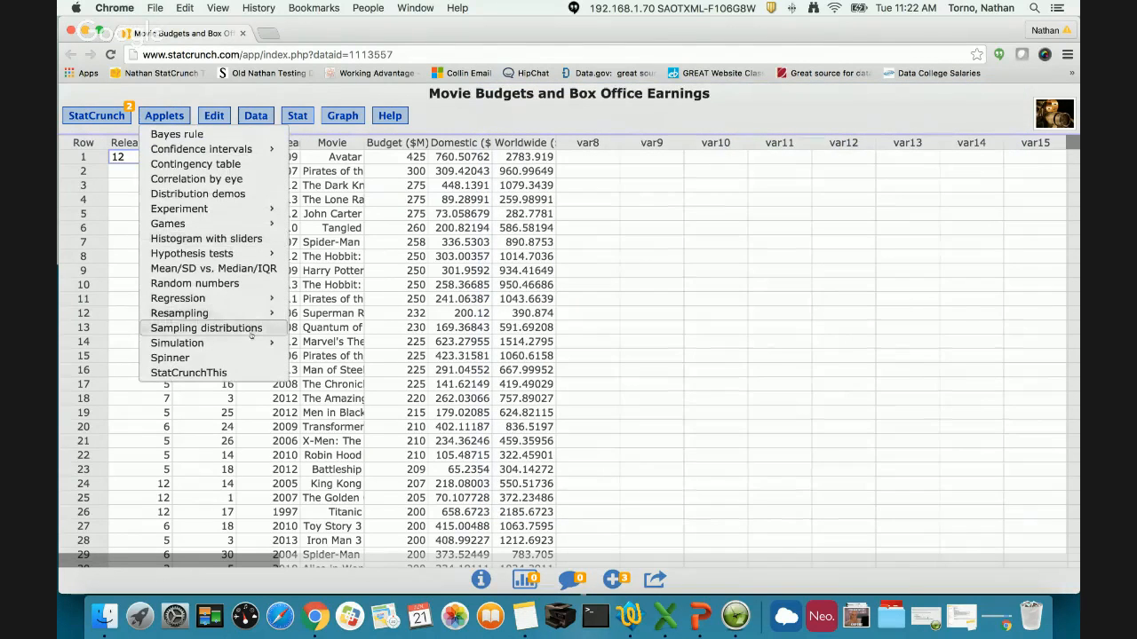
pyautogui.moveTo(250, 319)
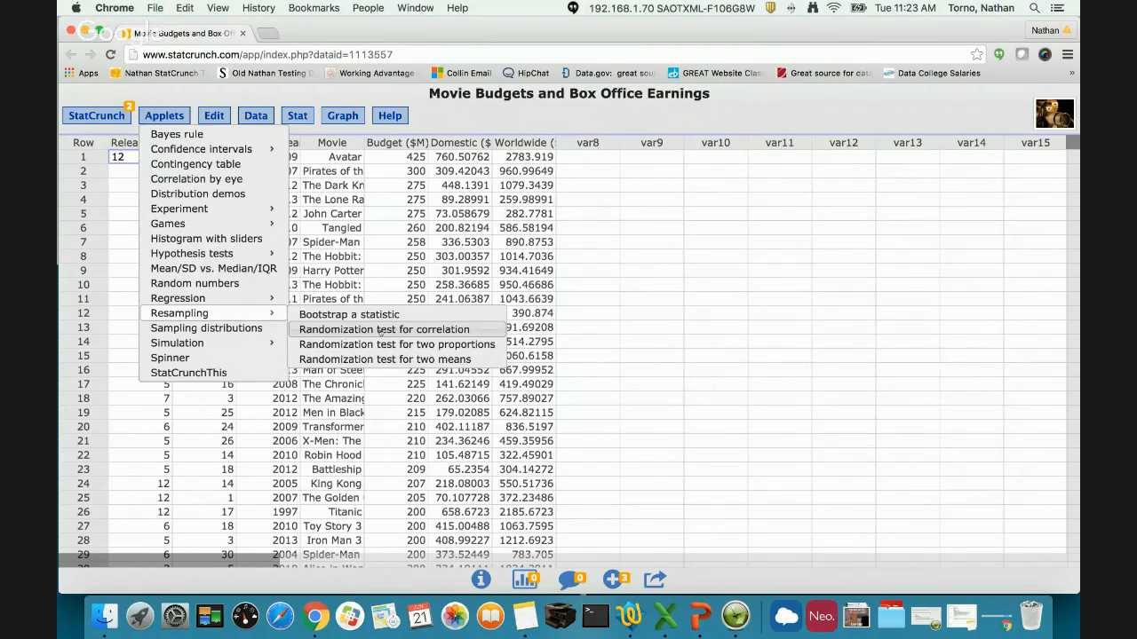
pyautogui.click(380, 330)
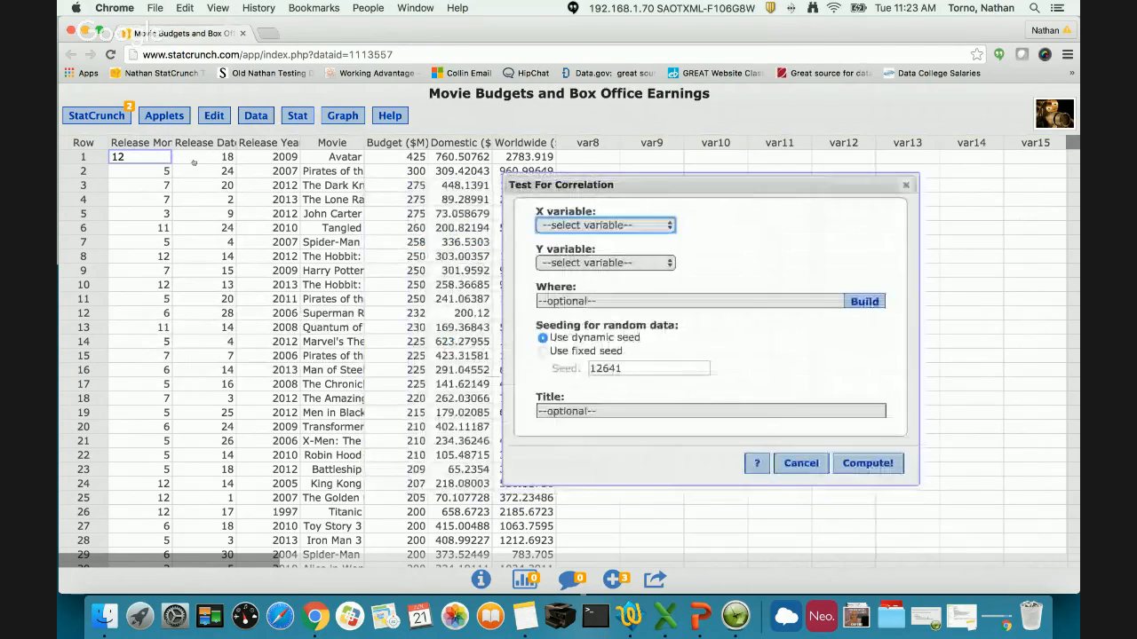
pyautogui.click(164, 115)
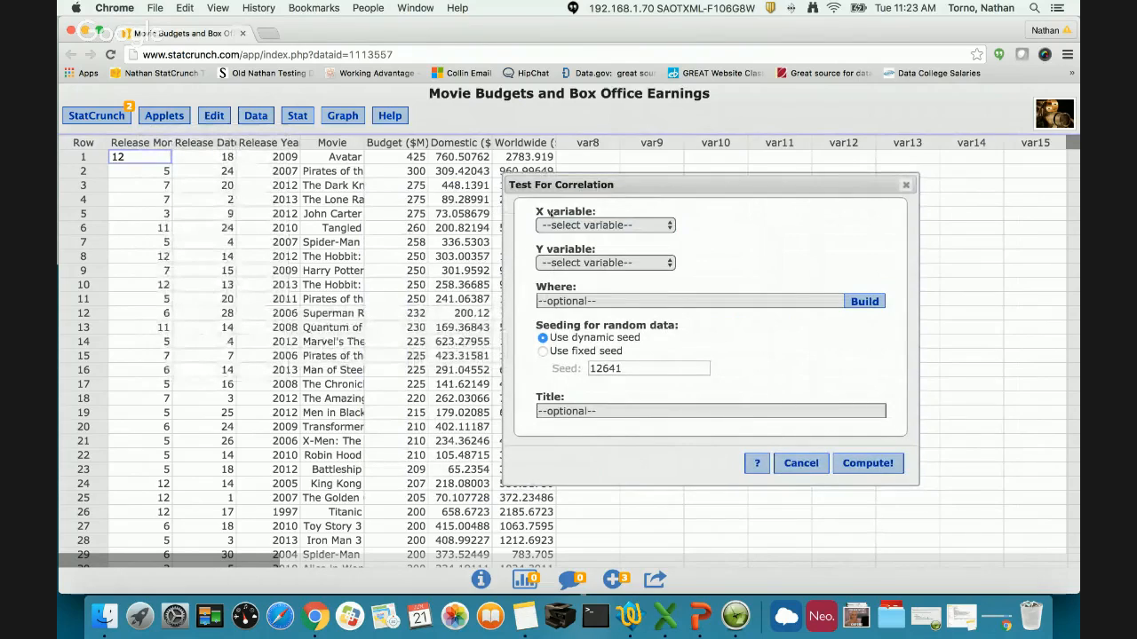
# - Create the correlation randomization test with Budget ($M) as the X variable and Domestic ($M) as the Y variable
pyautogui.click(575, 225)
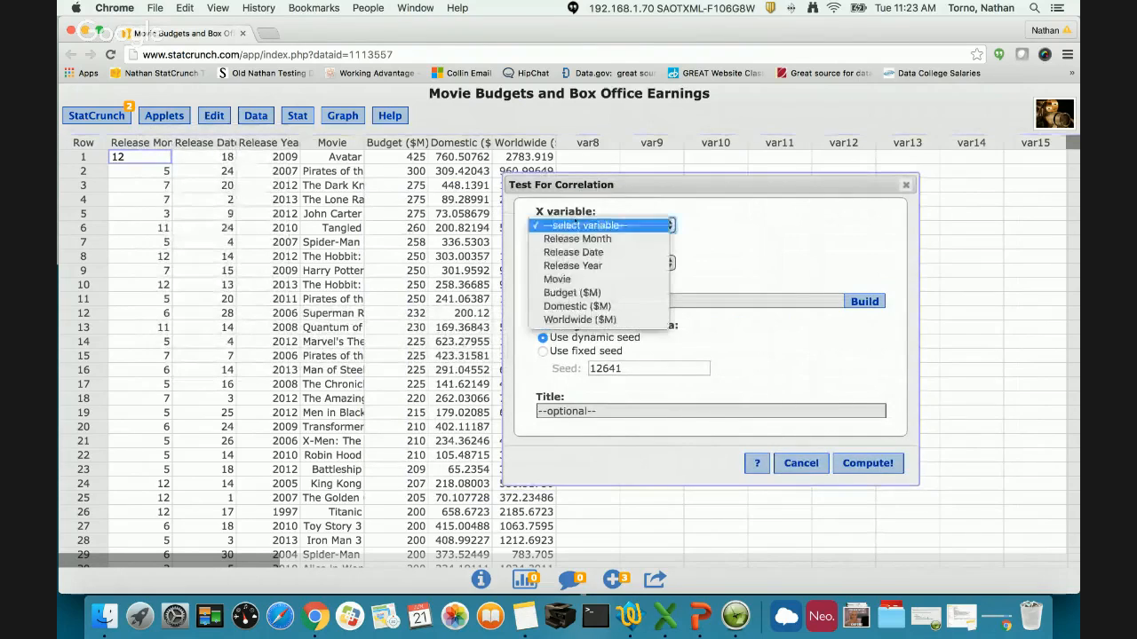
pyautogui.click(630, 294)
pyautogui.click(626, 263)
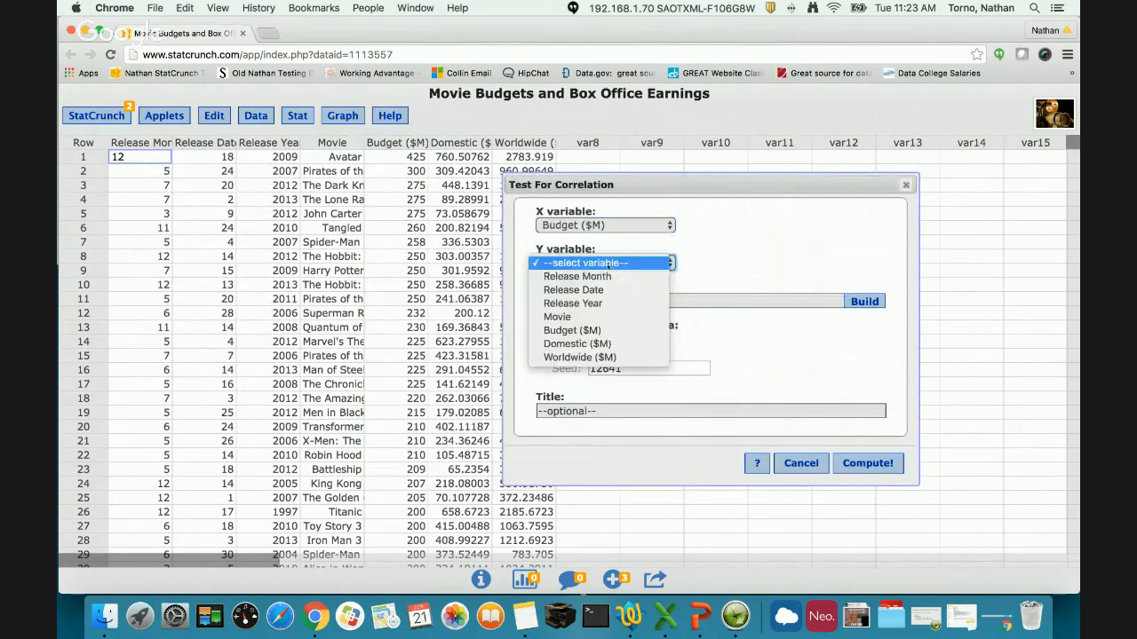
pyautogui.click(608, 343)
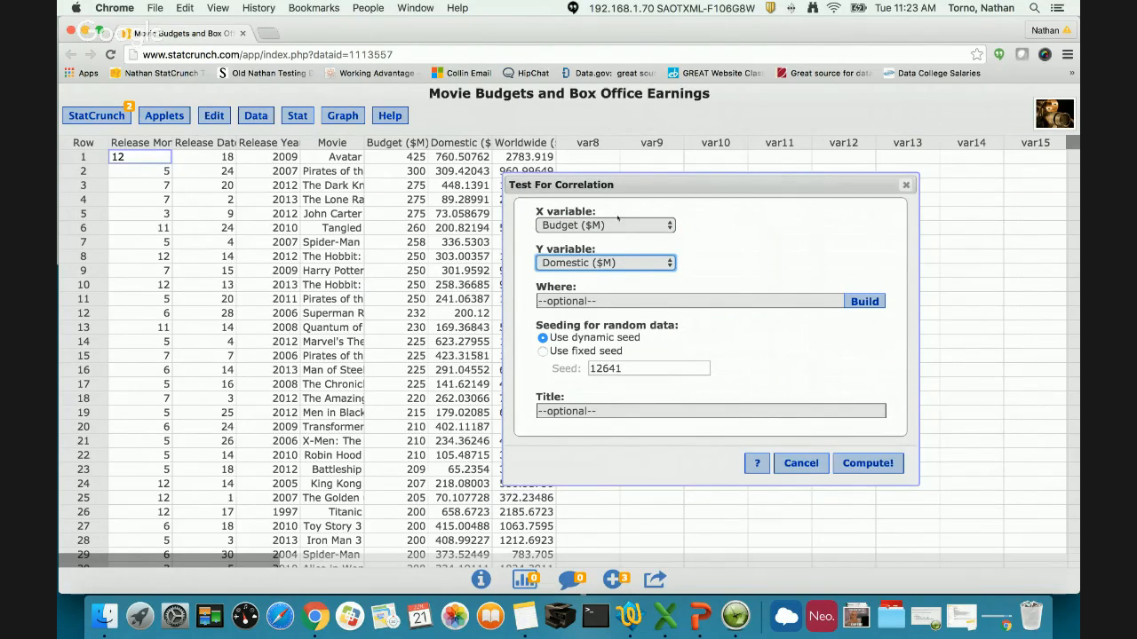
pyautogui.click(873, 471)
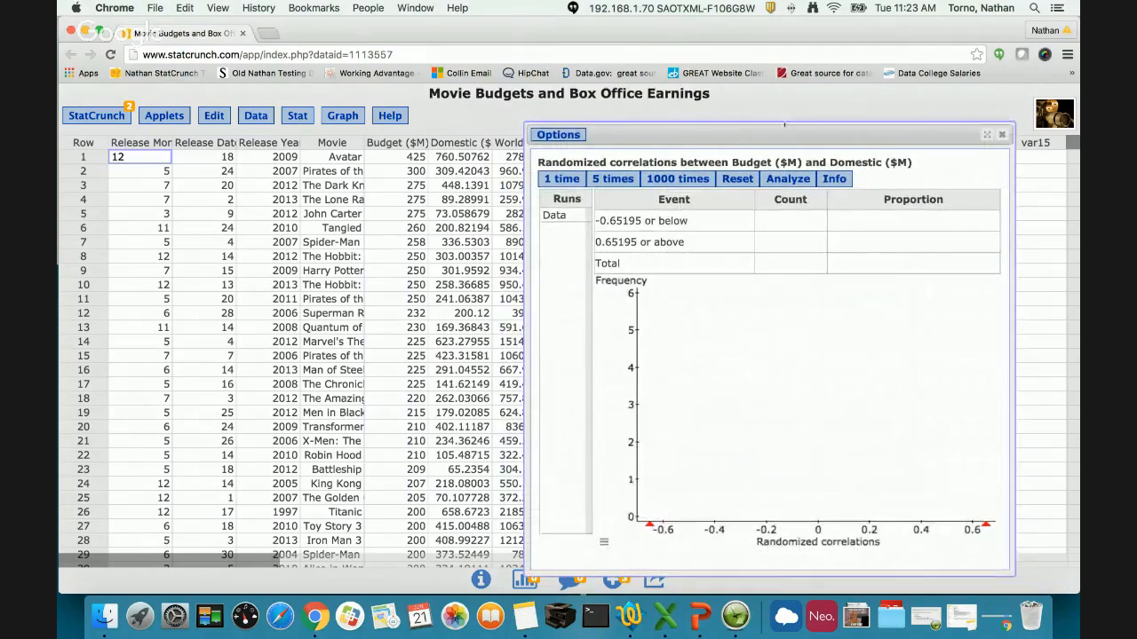
# - Examine the original data table, scatterplot and correlation of Budget ($M) and Domestic ($M), and close that view
pyautogui.moveTo(780, 132); pyautogui.dragTo(725, 96)
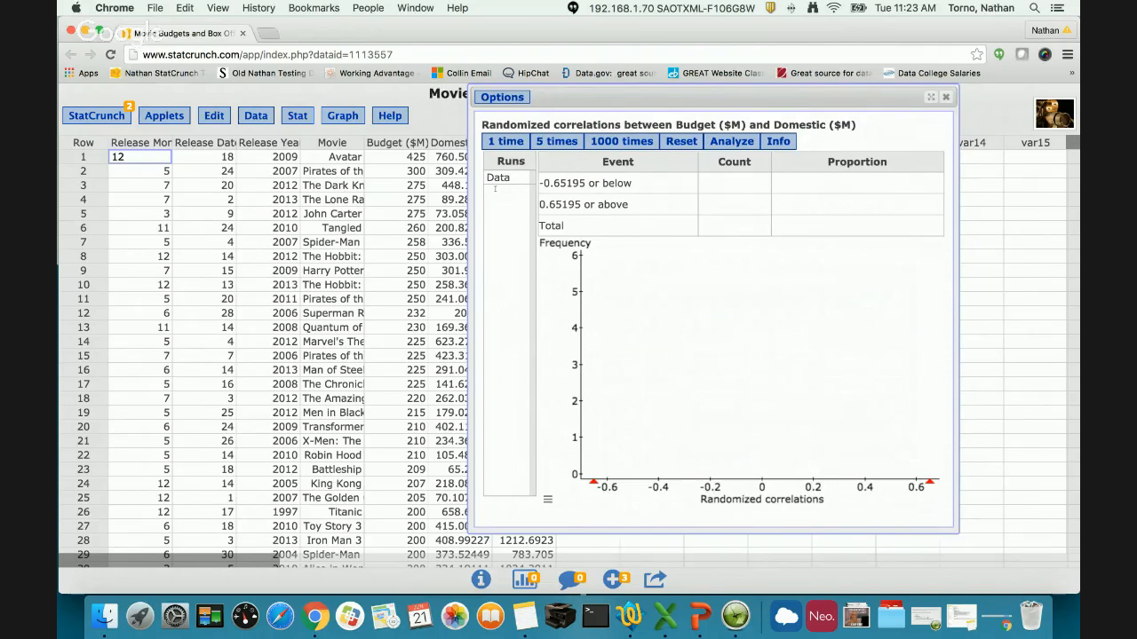
pyautogui.click(531, 180)
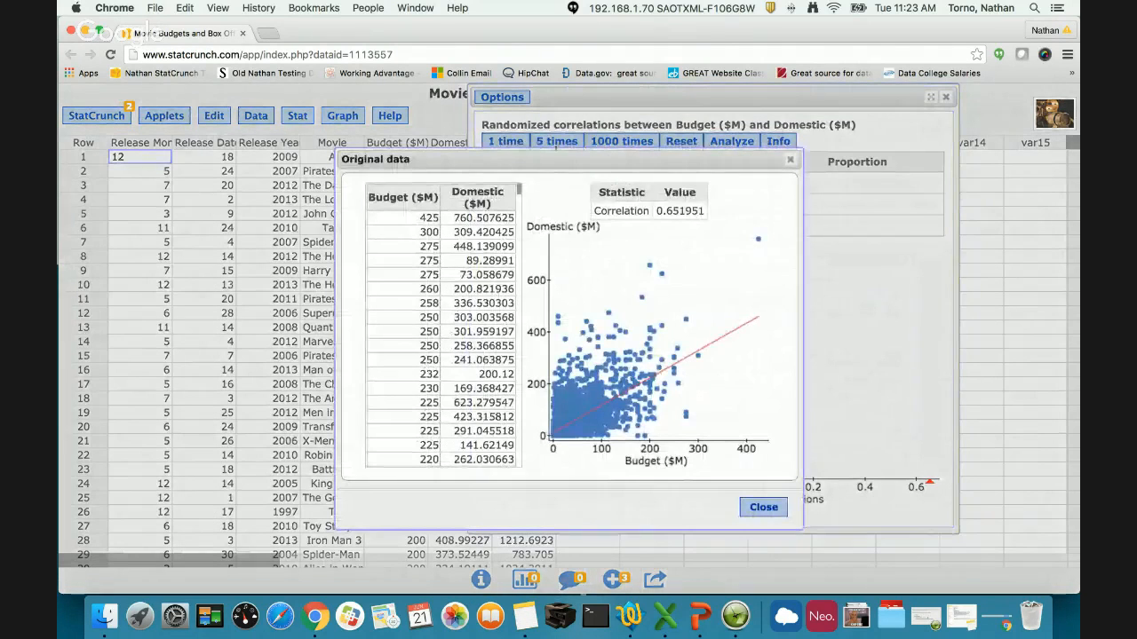
pyautogui.moveTo(461, 164); pyautogui.dragTo(161, 100)
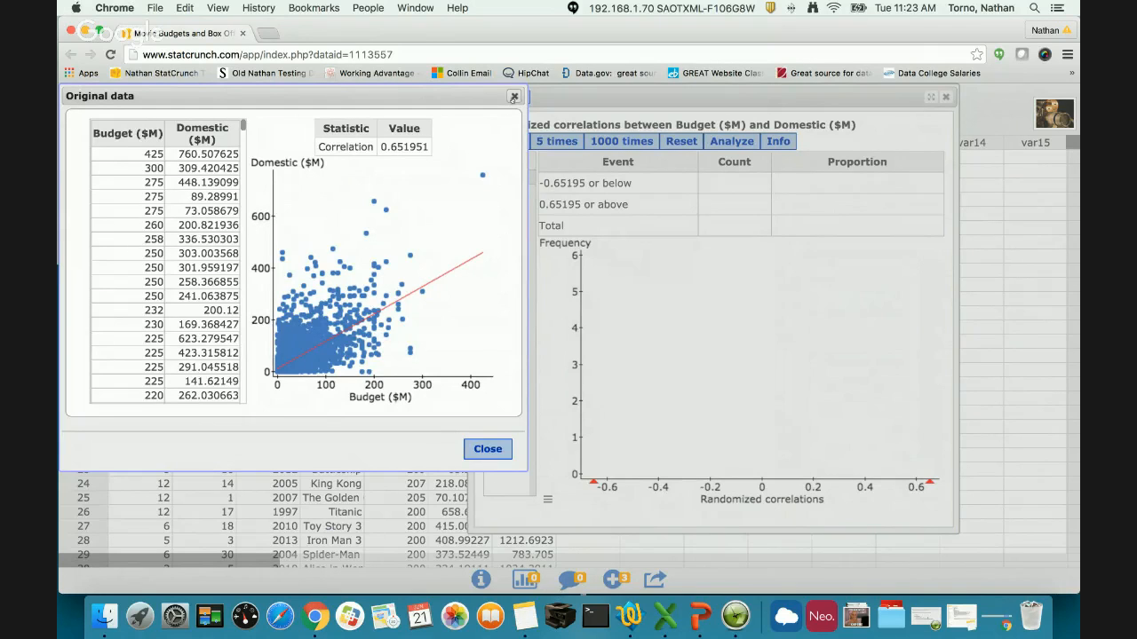
pyautogui.scroll(-10, 155, 240)
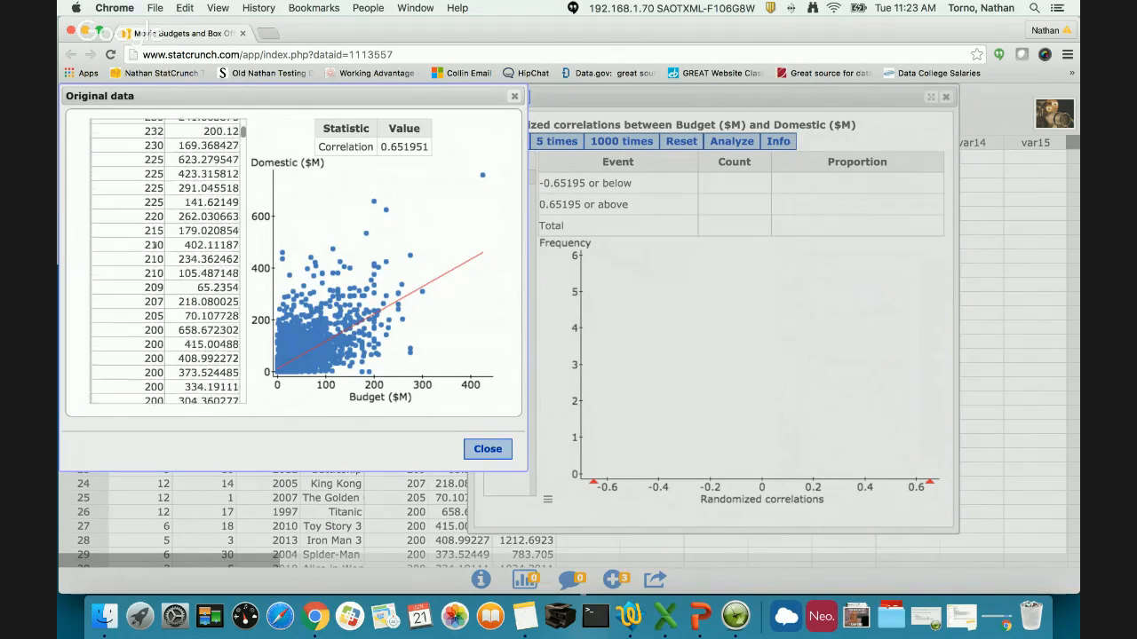
pyautogui.scroll(10, 202, 267)
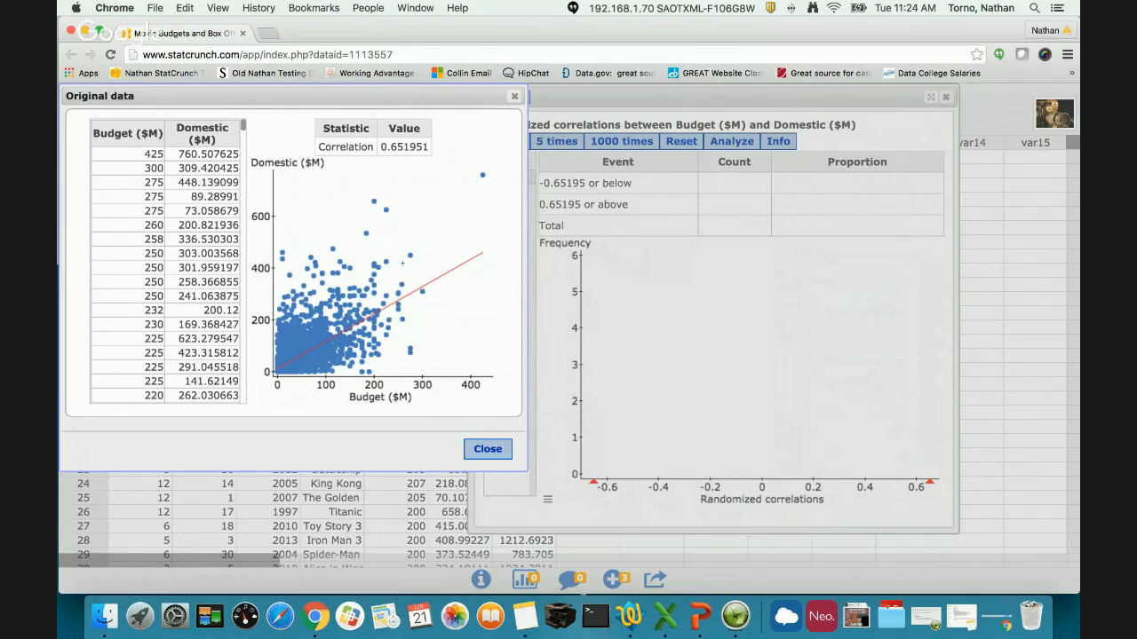
pyautogui.moveTo(380, 146); pyautogui.dragTo(424, 146)
pyautogui.click(484, 449)
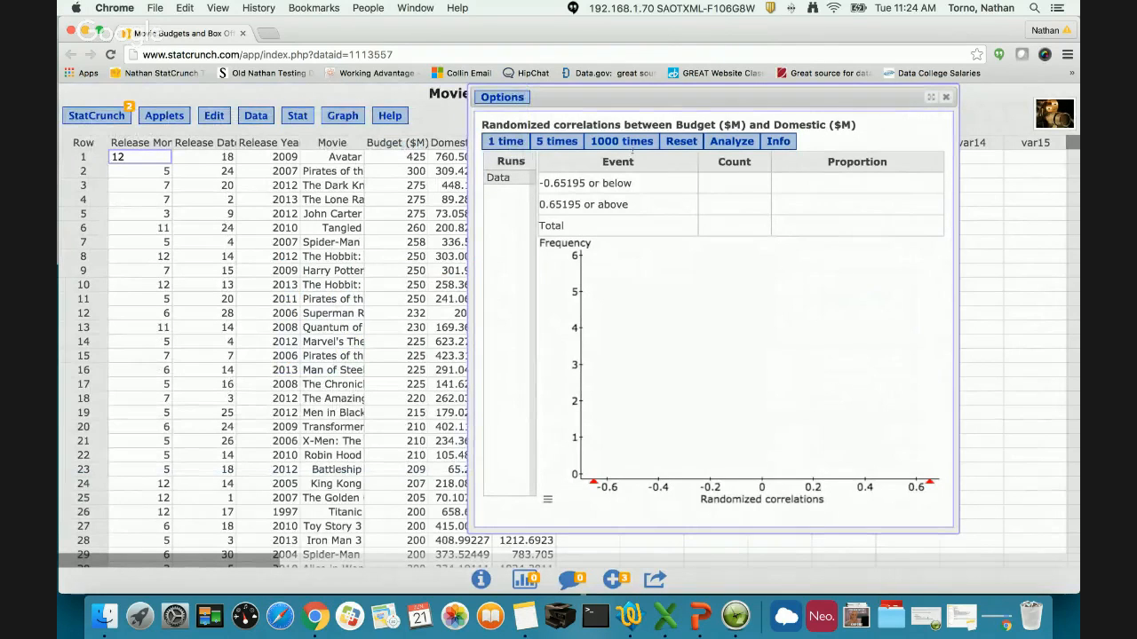
# - Run the randomization once and inspect that run's shuffled sample, scatterplot and correlation
pyautogui.click(503, 141)
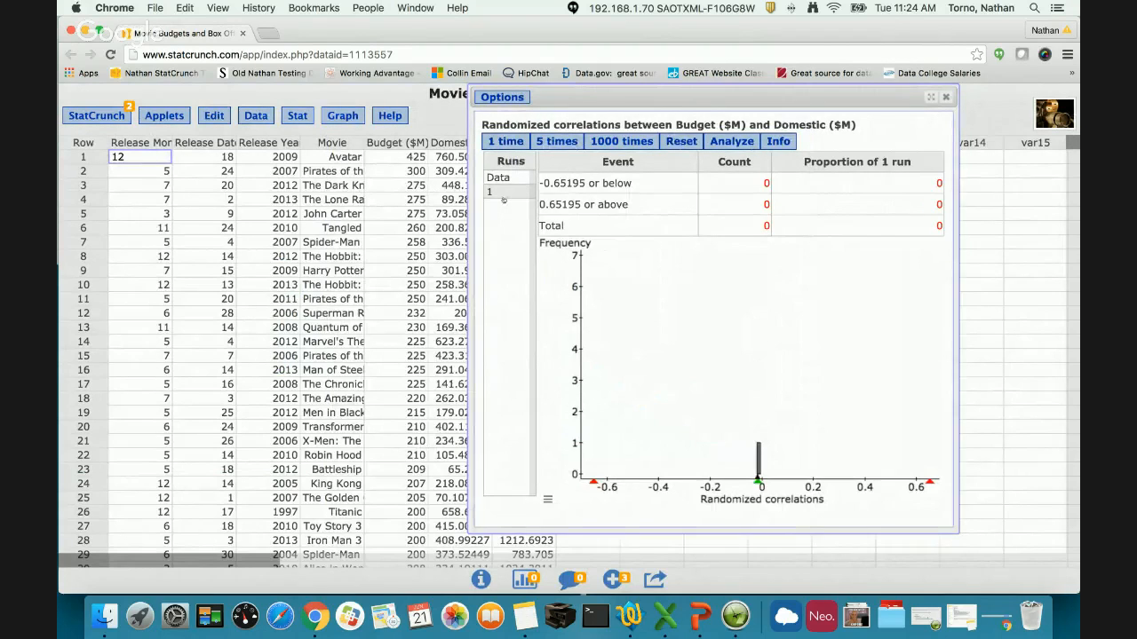
pyautogui.click(503, 200)
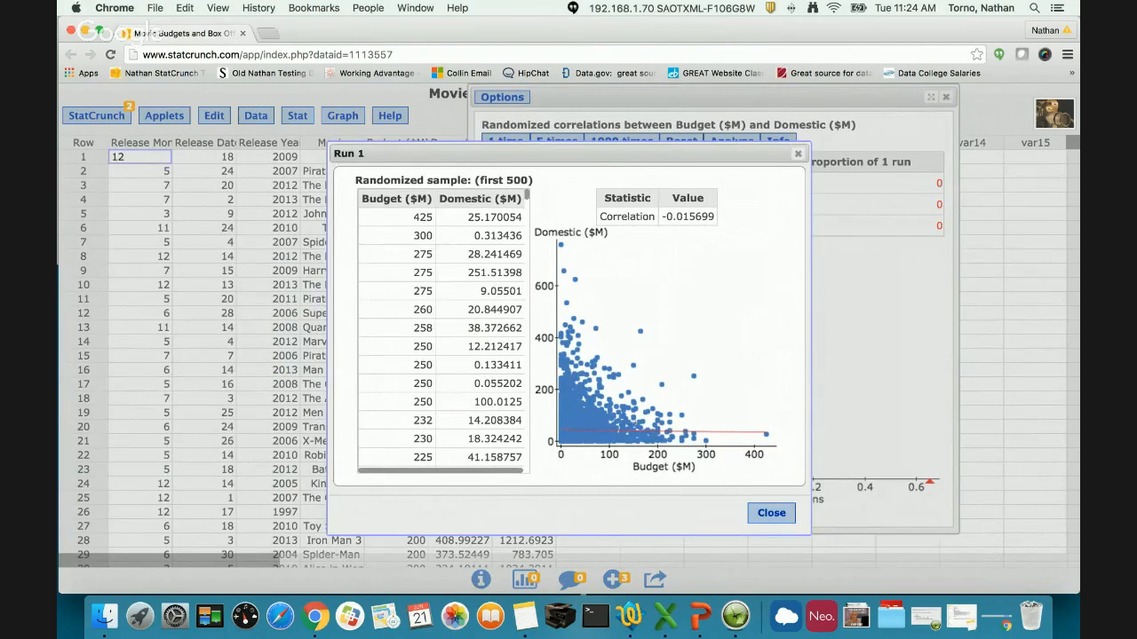
pyautogui.moveTo(651, 154); pyautogui.dragTo(383, 149)
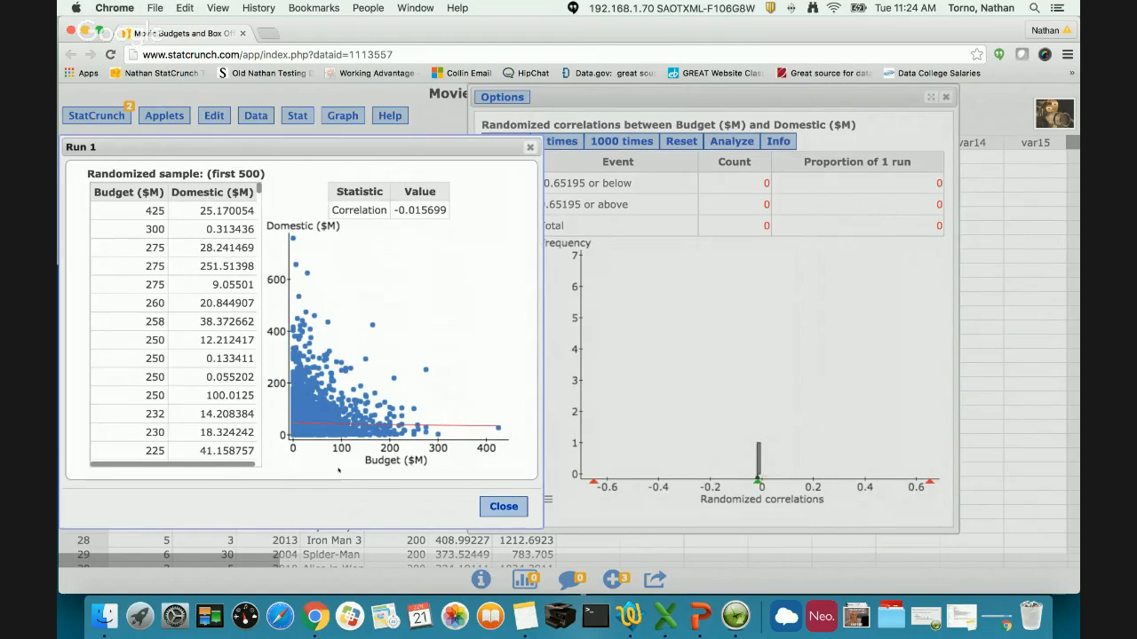
pyautogui.scroll(-10, 145, 341)
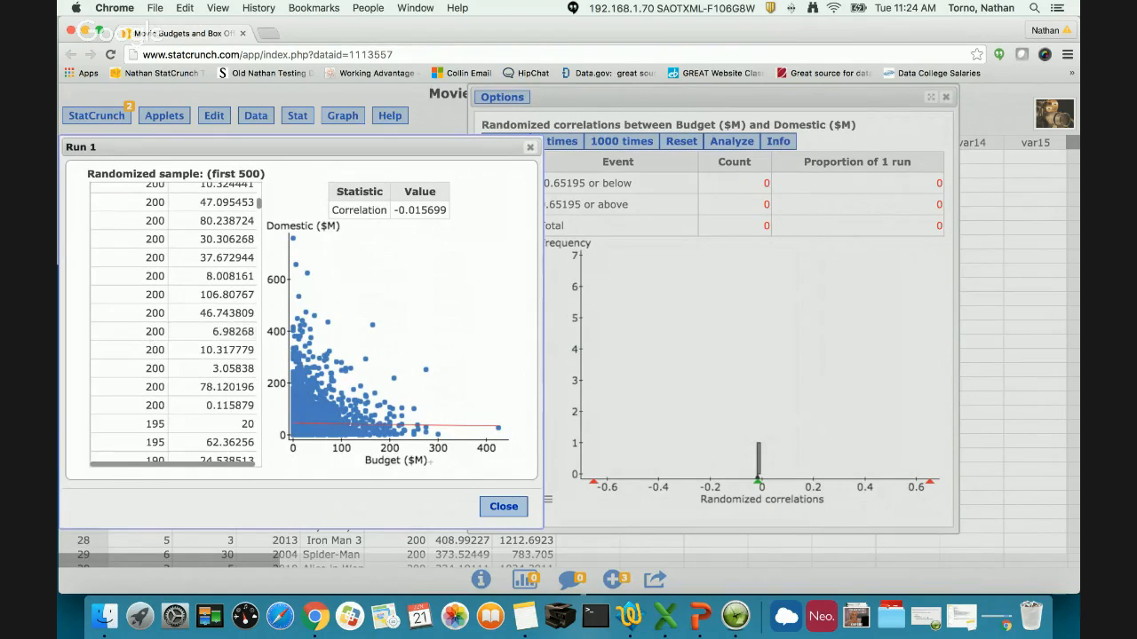
pyautogui.click(502, 506)
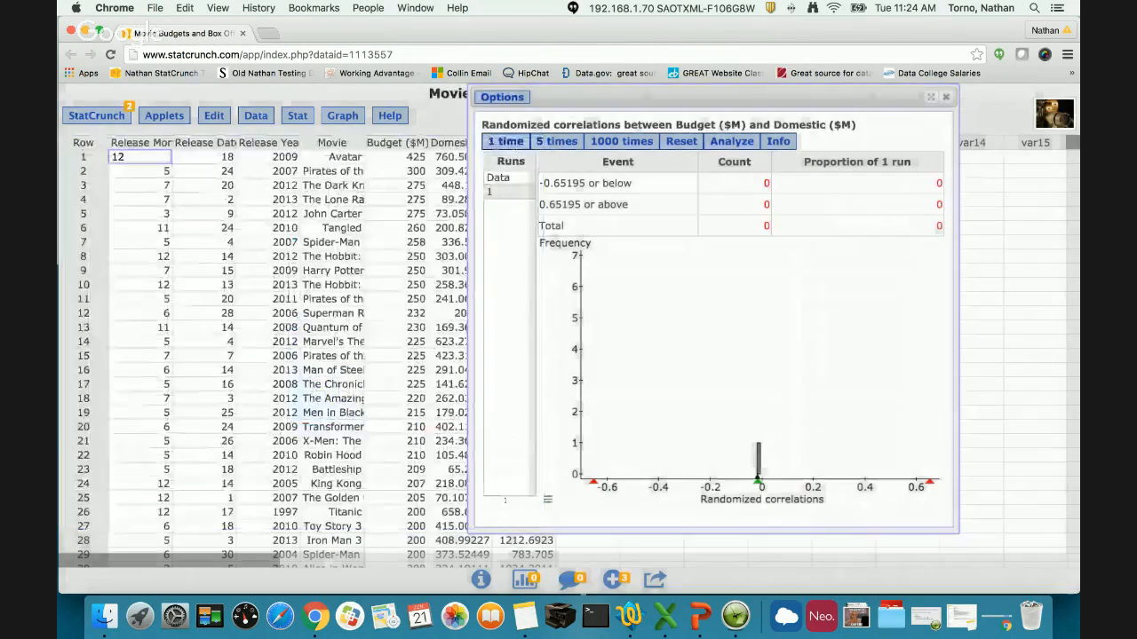
# - Add 5 more randomization runs, followed by 4000 more in batches of 1000
pyautogui.click(557, 142)
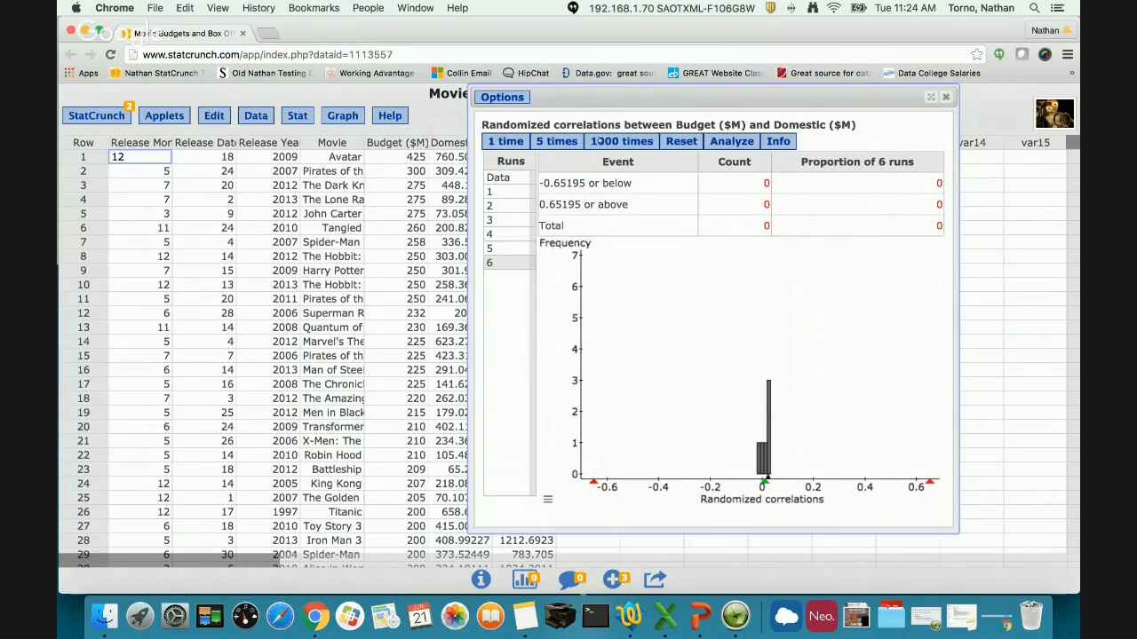
pyautogui.click(600, 141)
pyautogui.click(604, 140)
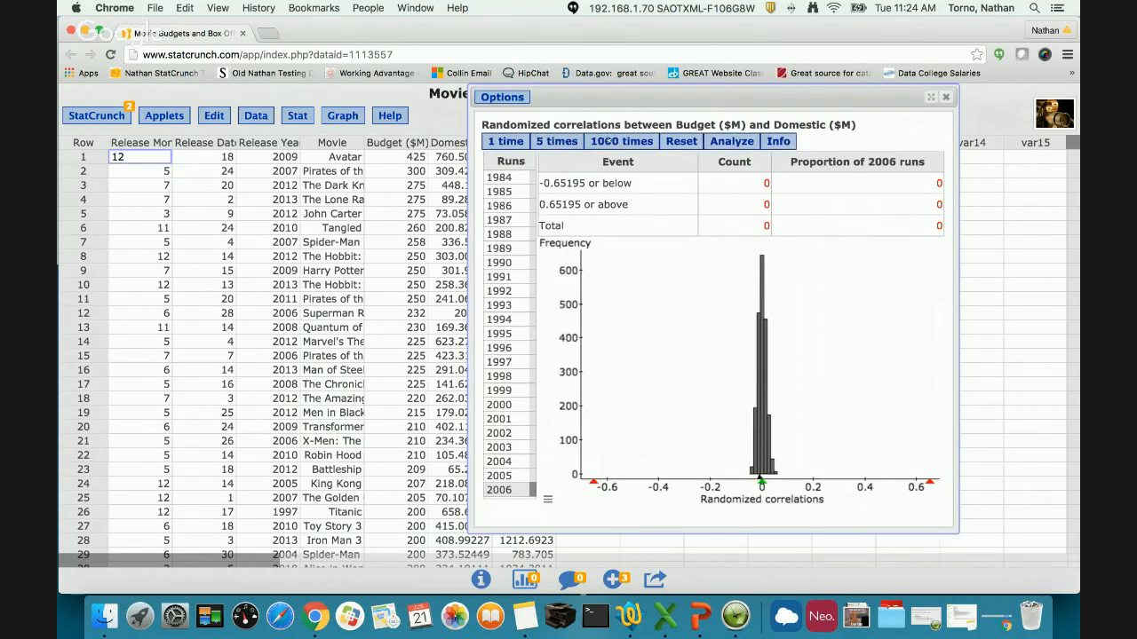
pyautogui.click(603, 141)
pyautogui.click(603, 140)
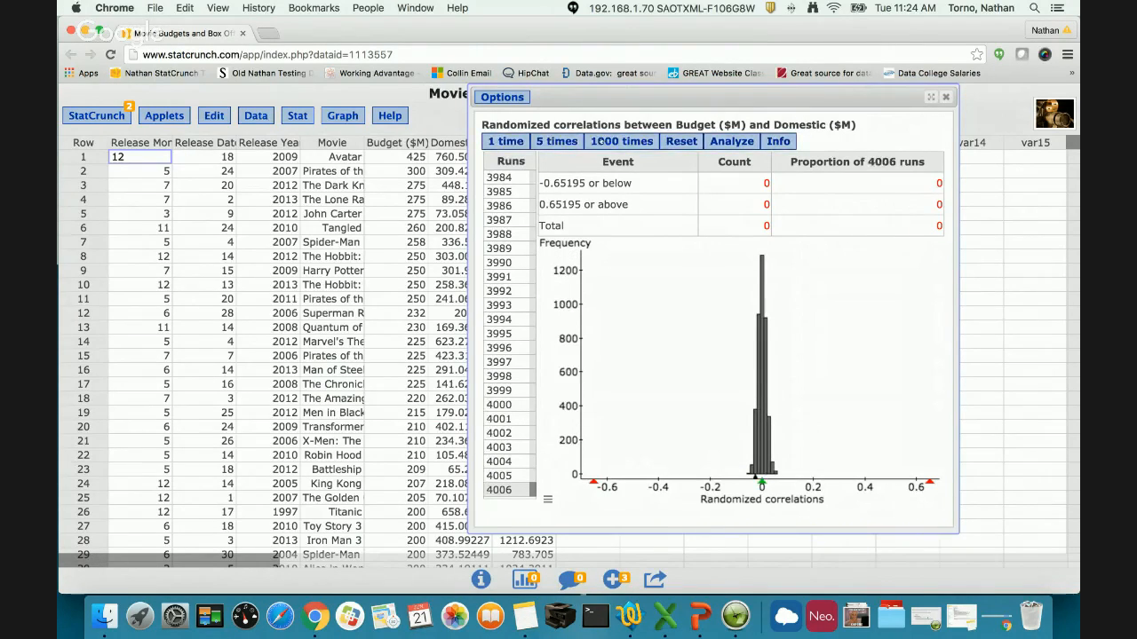
# - Restrict the correlation test to rows satisfying row<50 and recompute it
pyautogui.moveTo(545, 103); pyautogui.dragTo(608, 104)
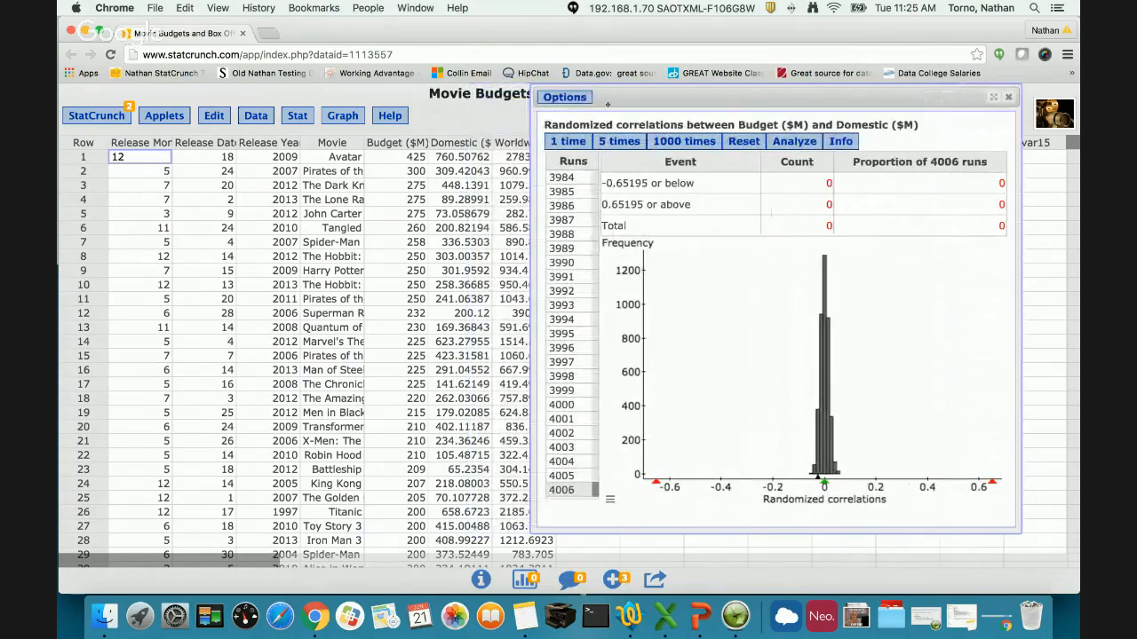
pyautogui.click(577, 99)
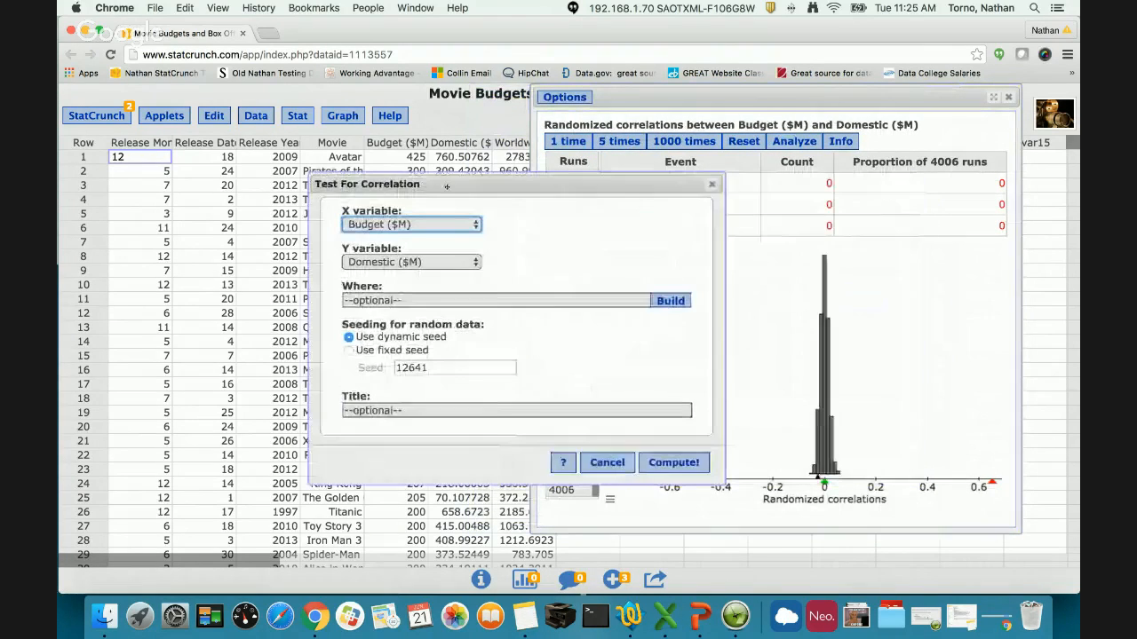
pyautogui.click(247, 301)
pyautogui.write('row<50')
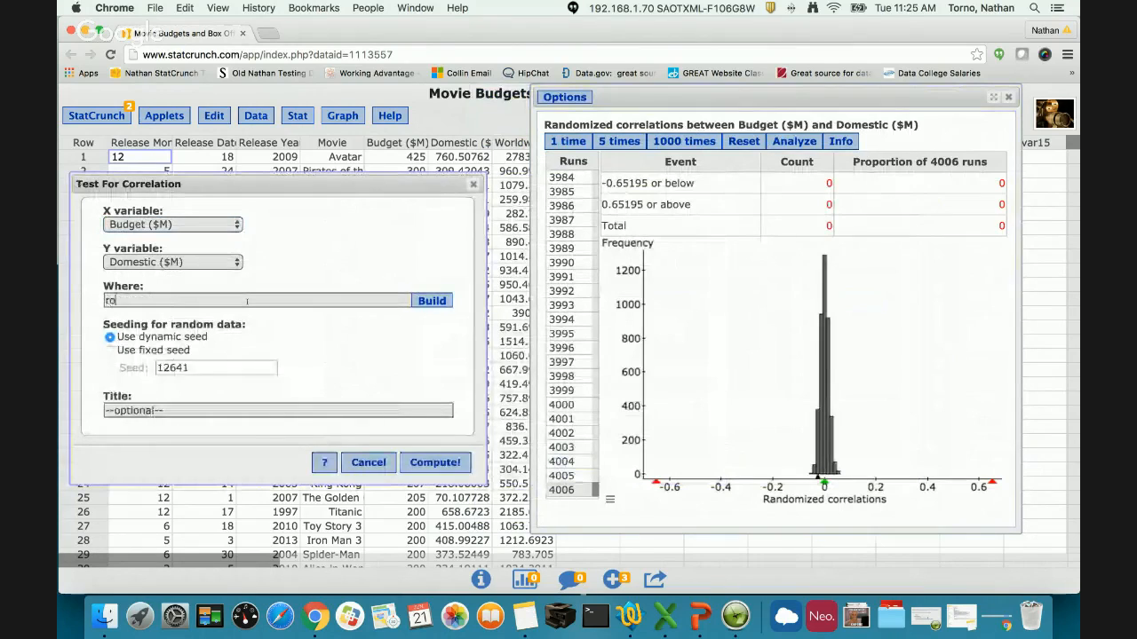
pyautogui.click(435, 463)
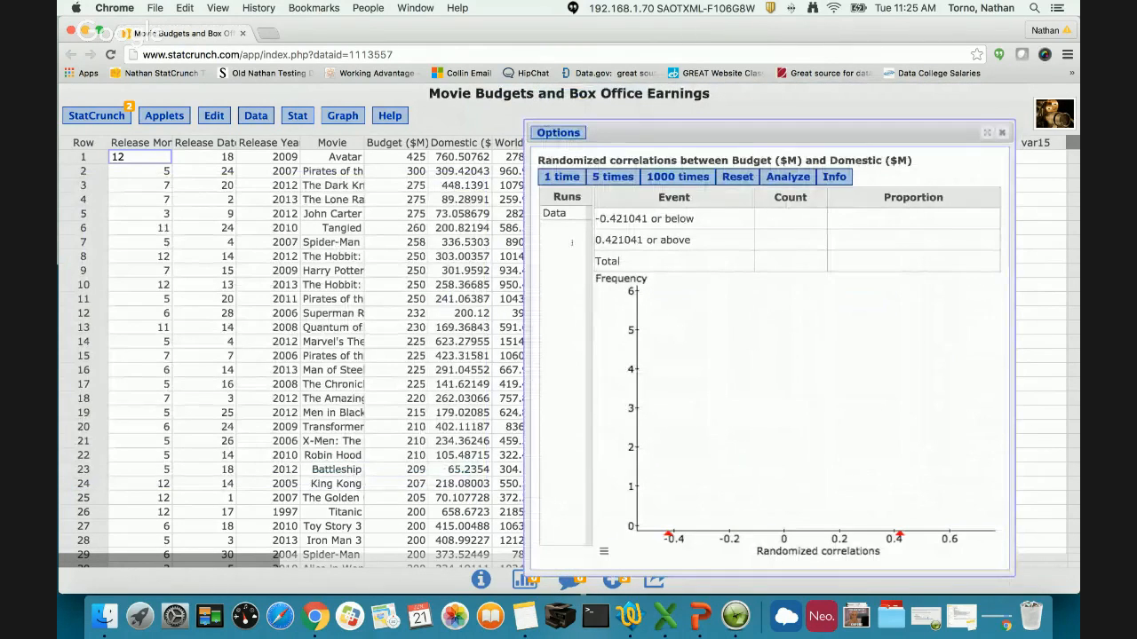
# - Examine the original data, scatterplot and correlation of the restricted rows, and close that view
pyautogui.click(561, 220)
pyautogui.moveTo(518, 165); pyautogui.dragTo(243, 150)
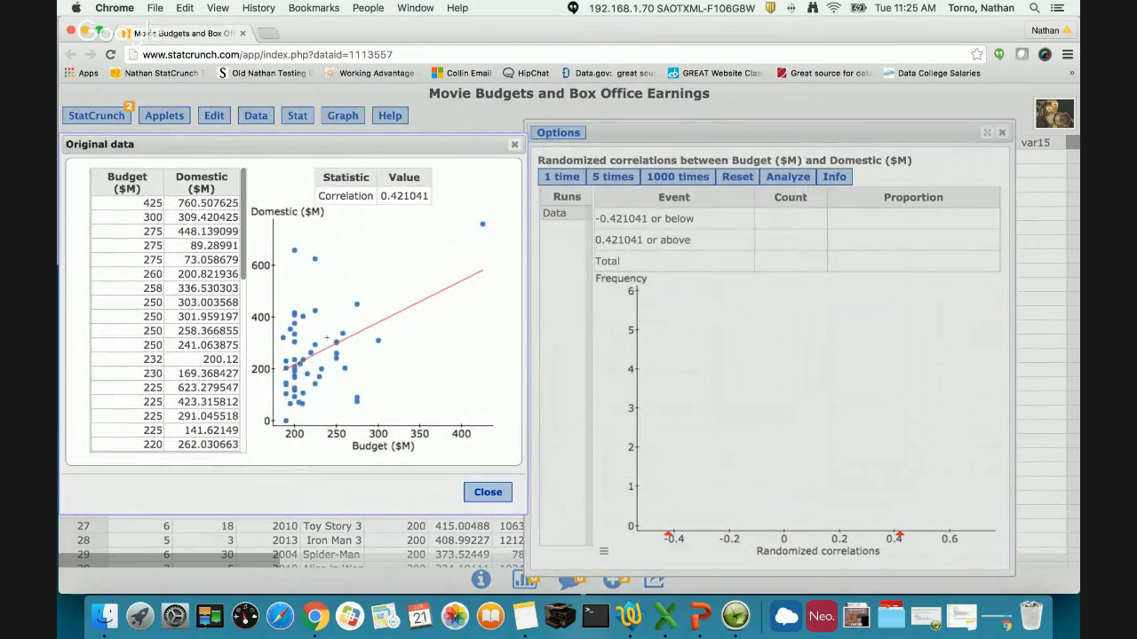
pyautogui.click(486, 492)
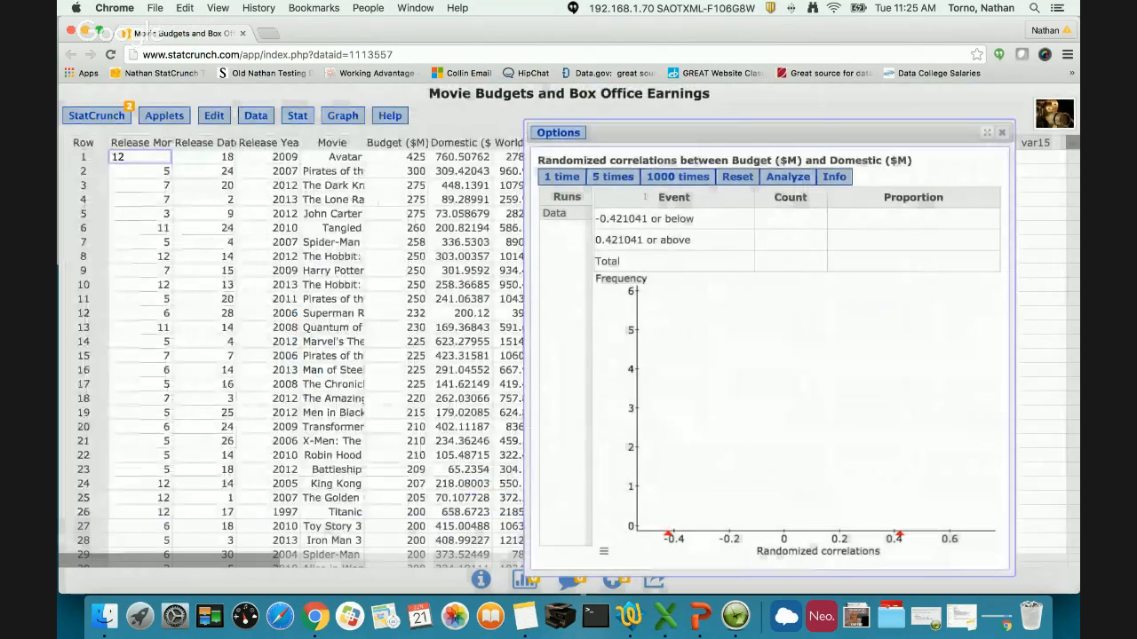
# - Run the restricted randomization twice, one run at a time, and inspect the second run's shuffled sample
pyautogui.click(561, 176)
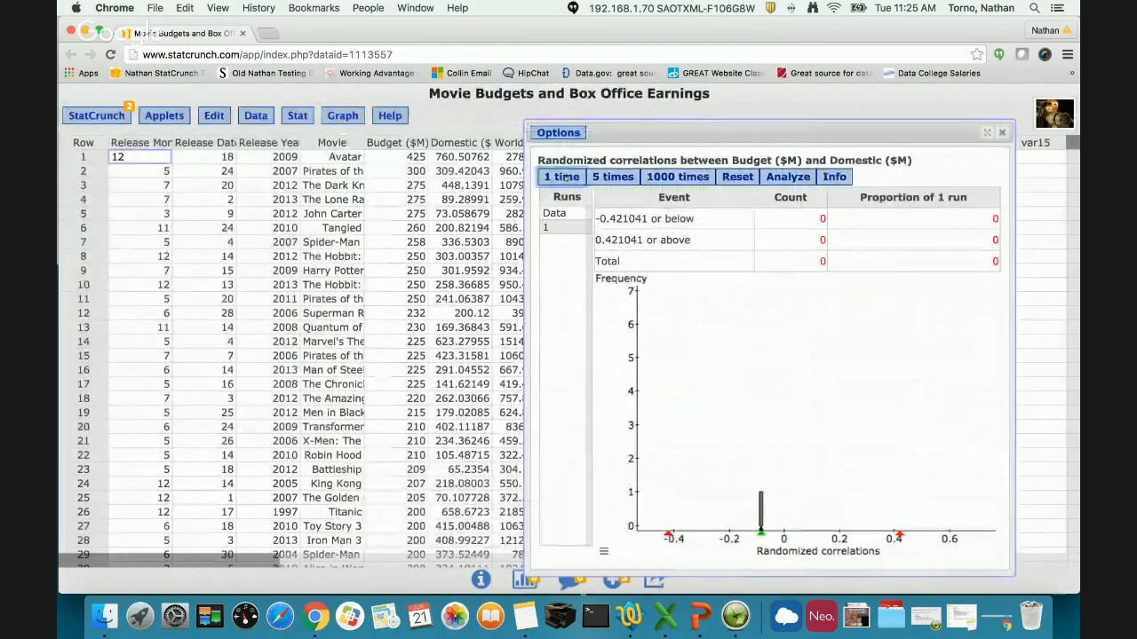
pyautogui.click(563, 176)
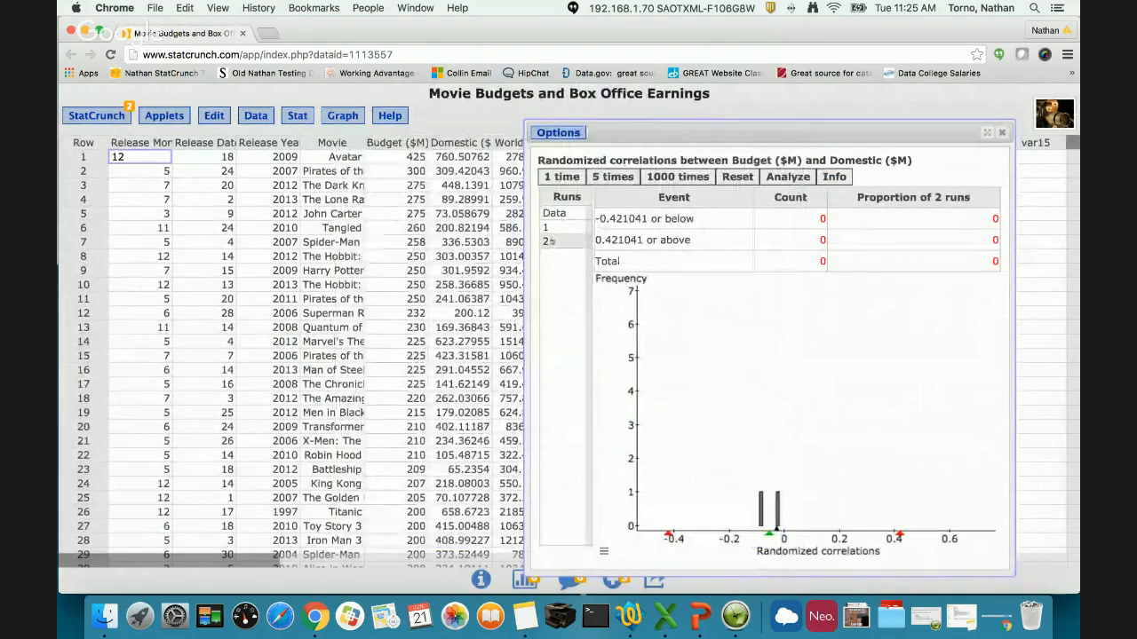
pyautogui.click(552, 241)
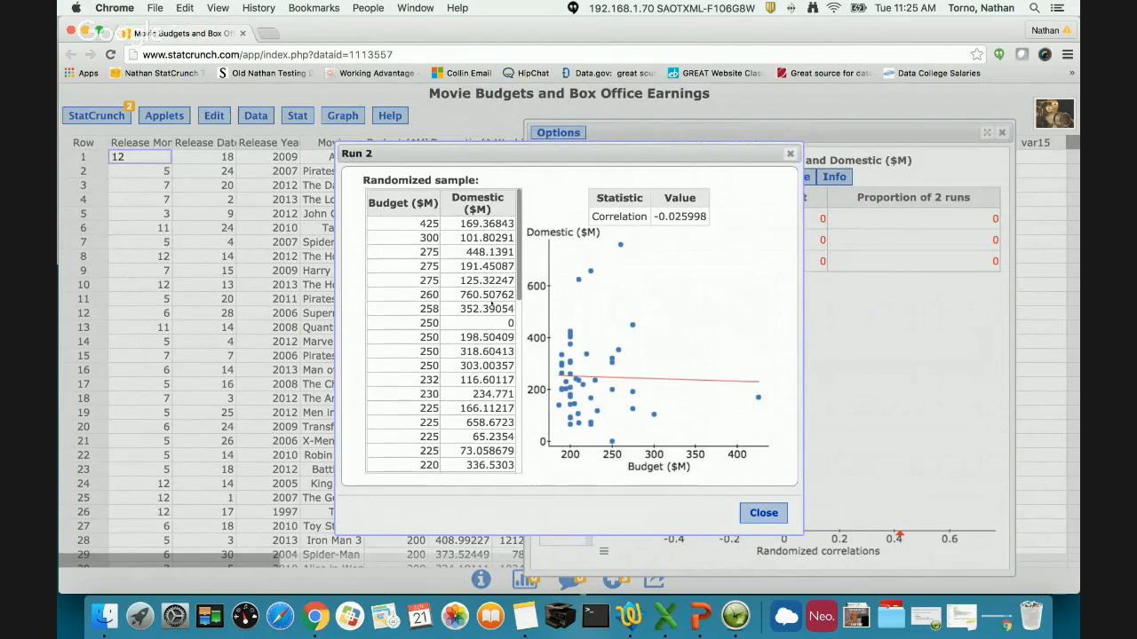
pyautogui.click(763, 512)
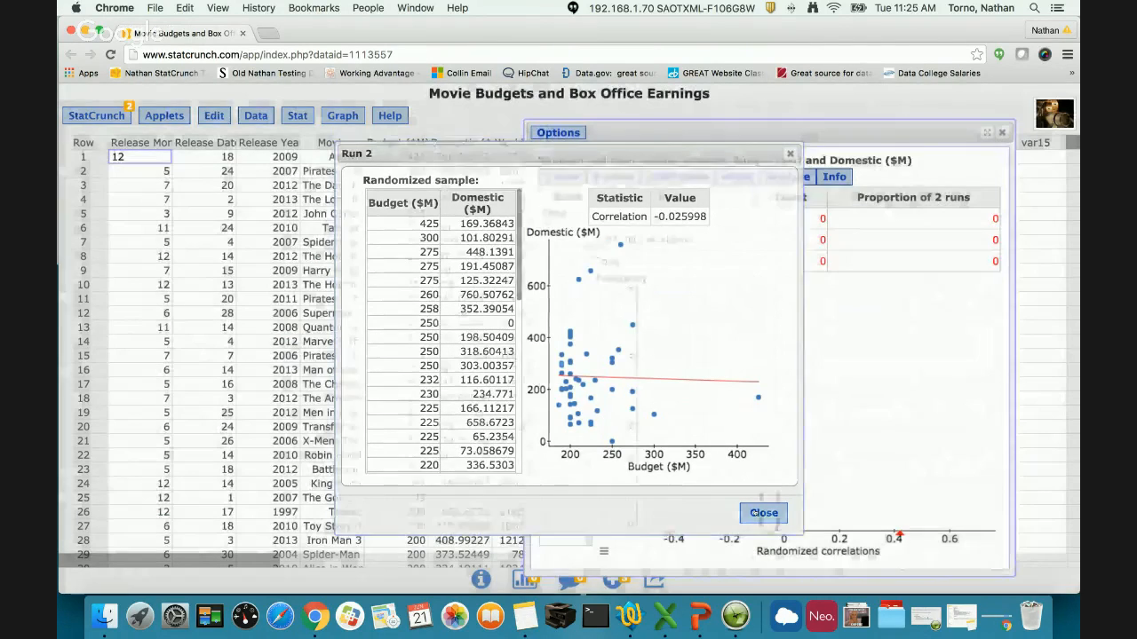
# - Add 7000 more runs to the restricted randomization test in batches of 1000
pyautogui.click(677, 176)
pyautogui.click(688, 177)
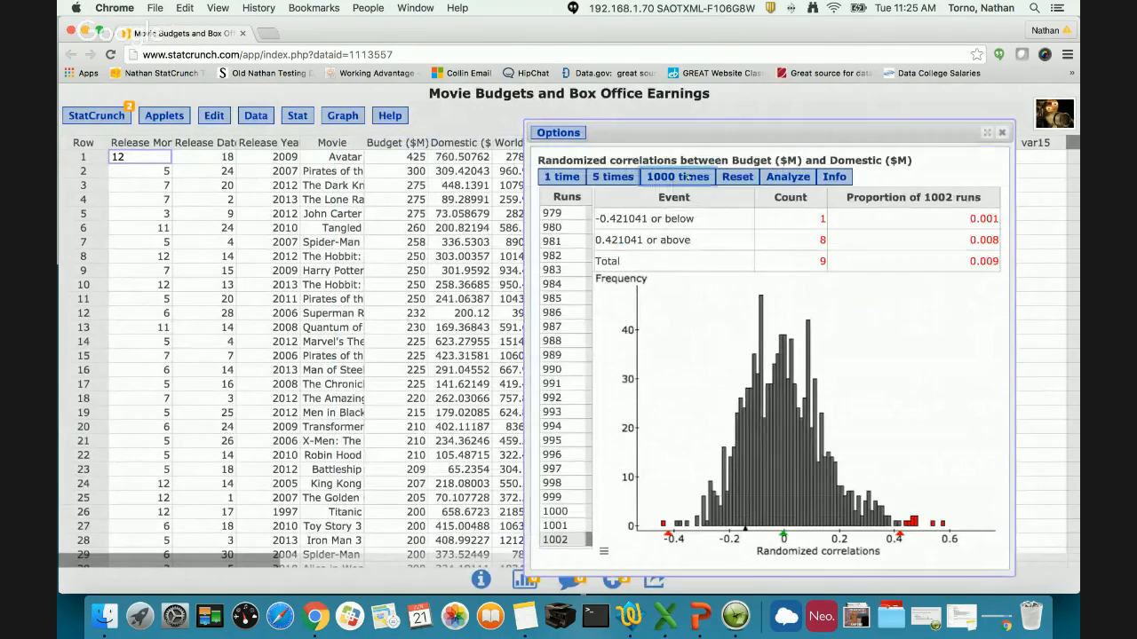
pyautogui.click(688, 177)
pyautogui.click(688, 177)
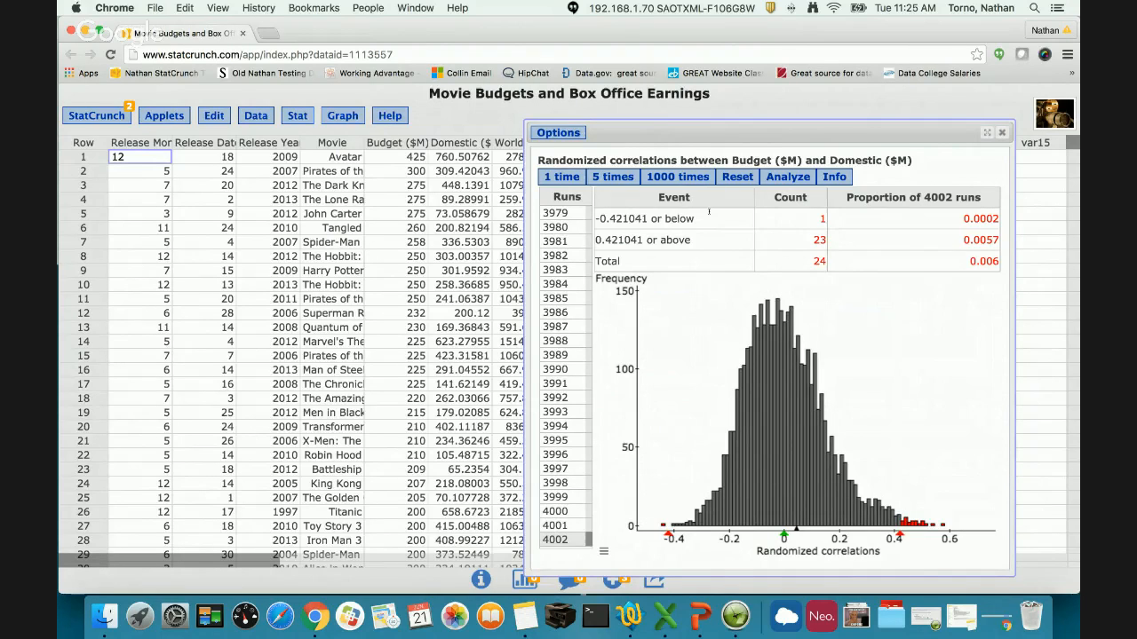
pyautogui.click(691, 177)
pyautogui.click(692, 178)
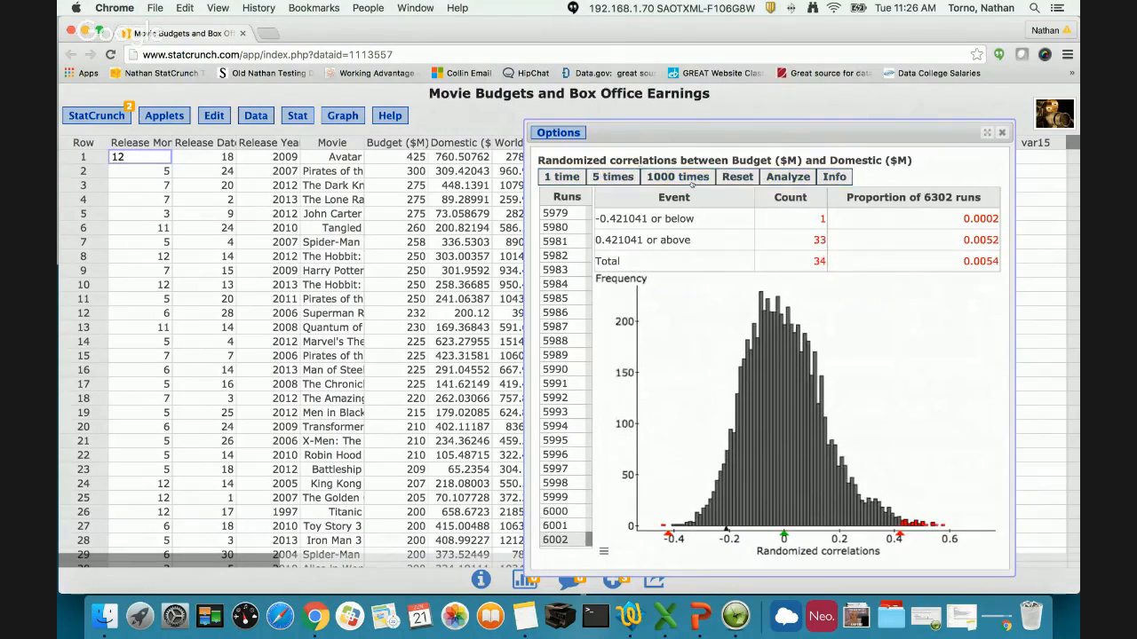
pyautogui.click(692, 178)
# - Move the randomization test window towards the middle of the data table and enlarge it slightly
pyautogui.moveTo(694, 129); pyautogui.dragTo(433, 93)
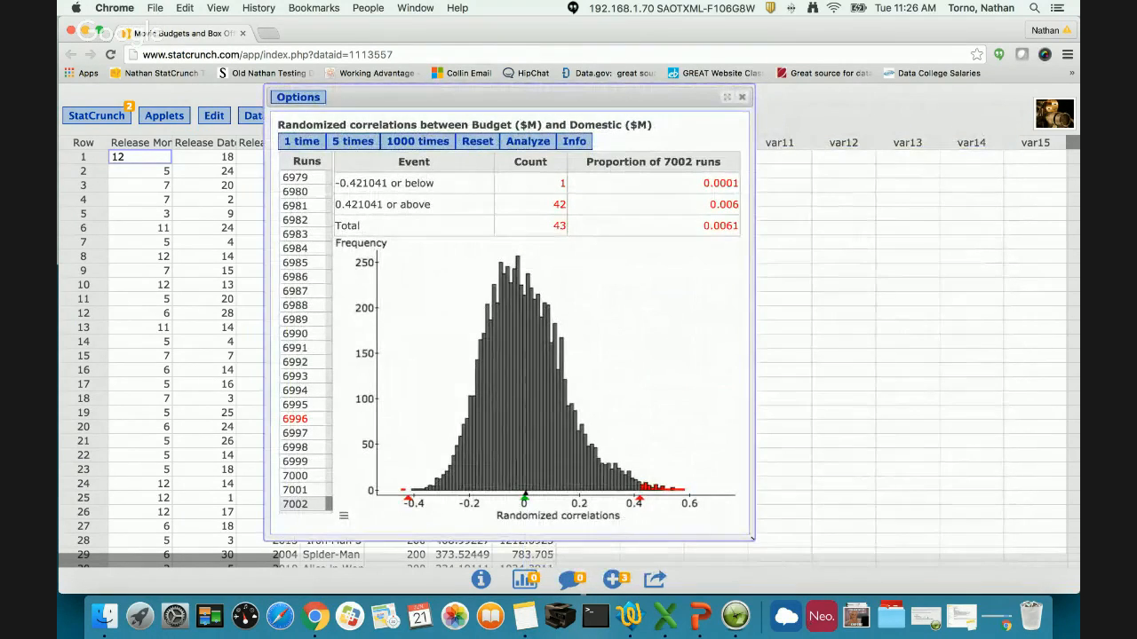
pyautogui.moveTo(753, 538); pyautogui.dragTo(789, 557)
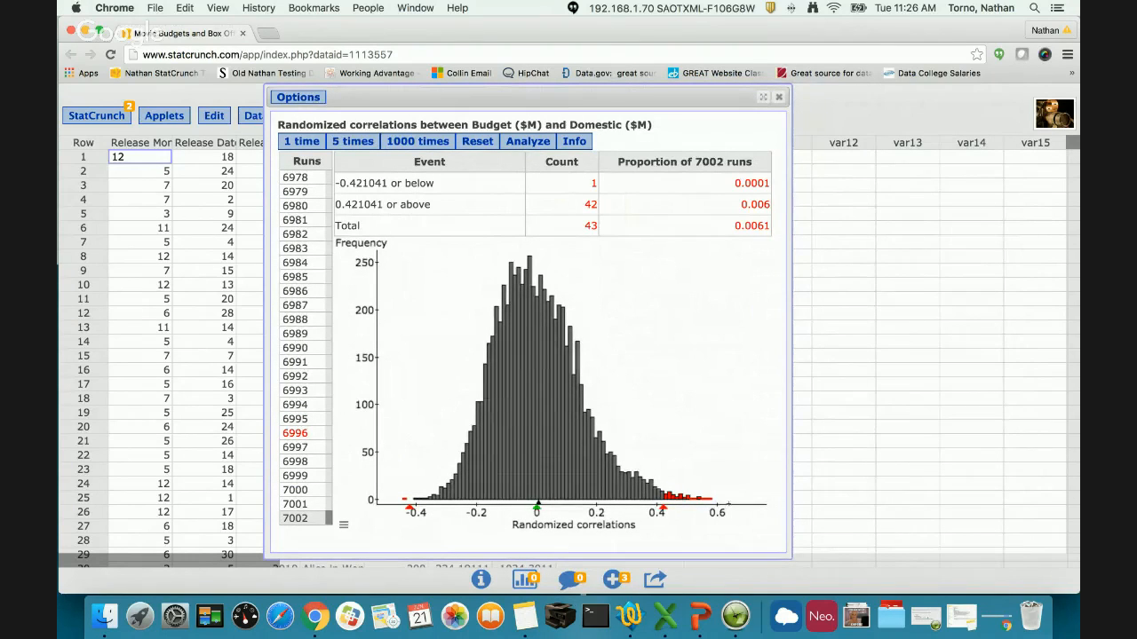
pyautogui.moveTo(780, 552)
pyautogui.mouseDown()
pyautogui.moveTo(874, 533)
pyautogui.moveTo(872, 561)
pyautogui.moveTo(784, 541)
pyautogui.mouseUp()
pyautogui.click(342, 513)
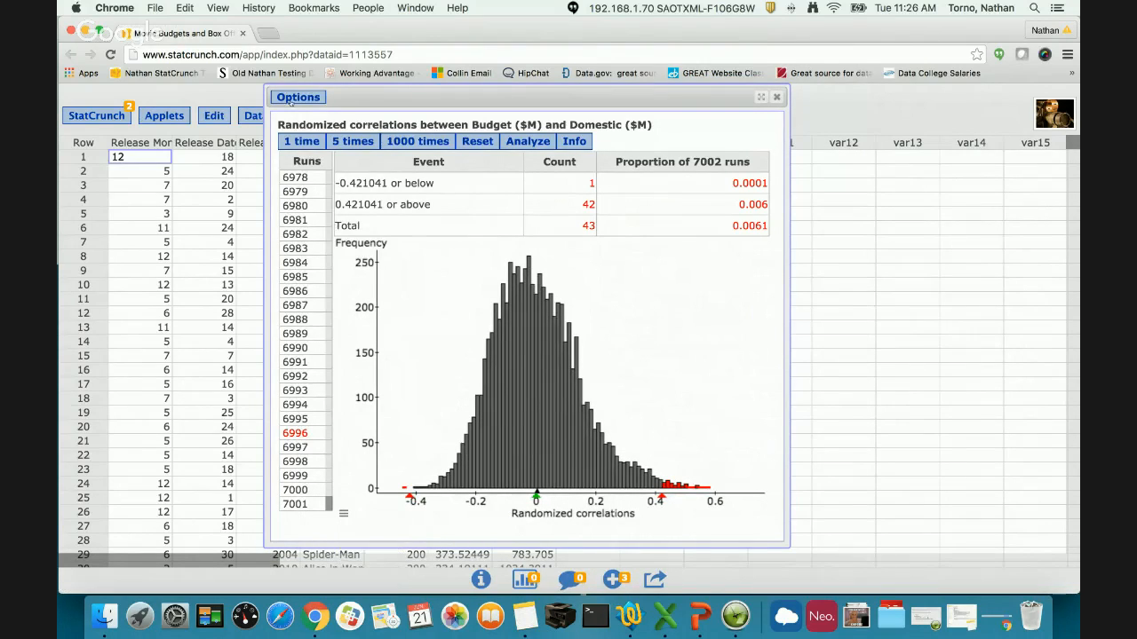
# - View the copyable image of the randomization table and histogram, and close it
pyautogui.click(293, 99)
pyautogui.click(295, 143)
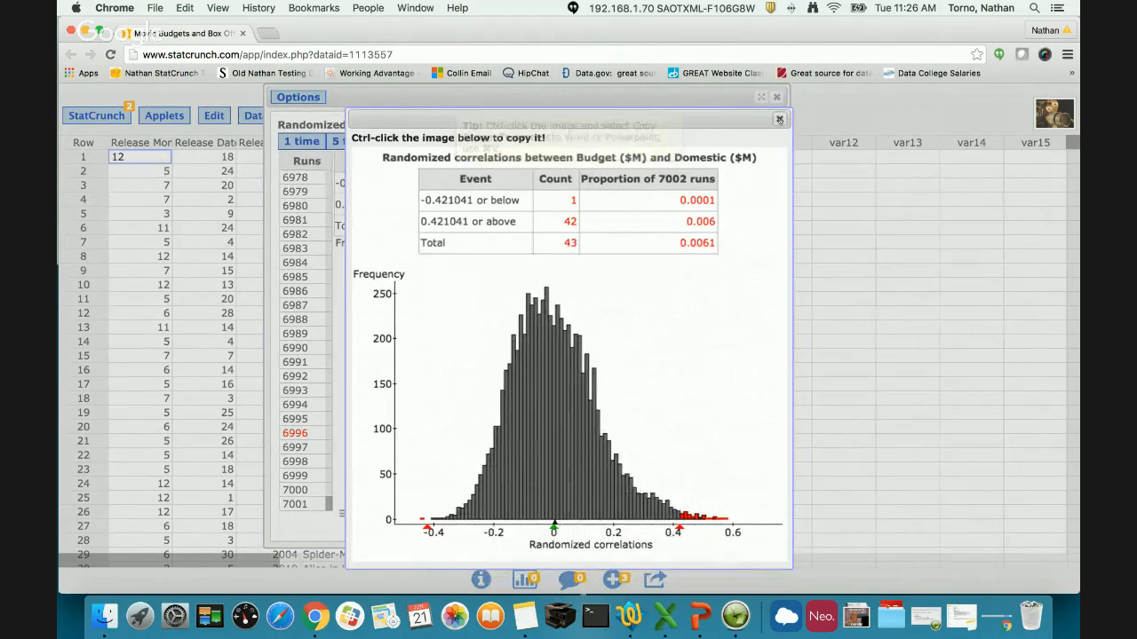
pyautogui.click(680, 88)
# - Move the test window aside and store the randomized correlations in a new data column
pyautogui.moveTo(680, 88); pyautogui.dragTo(486, 88)
pyautogui.click(334, 142)
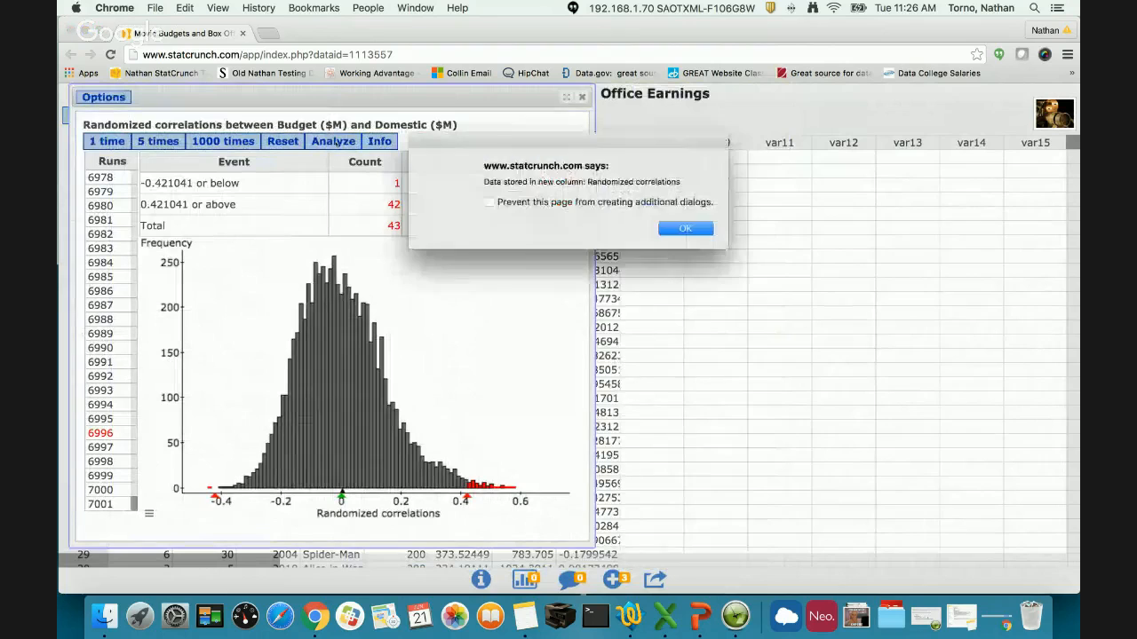
pyautogui.click(680, 229)
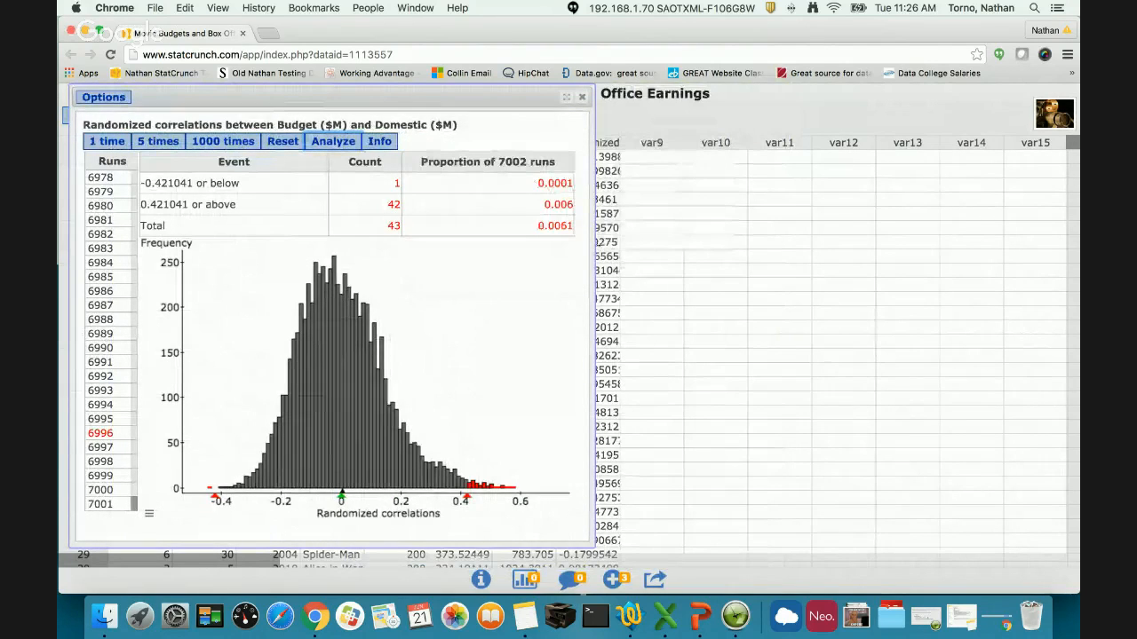
# - Narrow and lower the randomization test window, and create a frequency histogram of the Randomized correlations column
pyautogui.moveTo(595, 249); pyautogui.dragTo(522, 254)
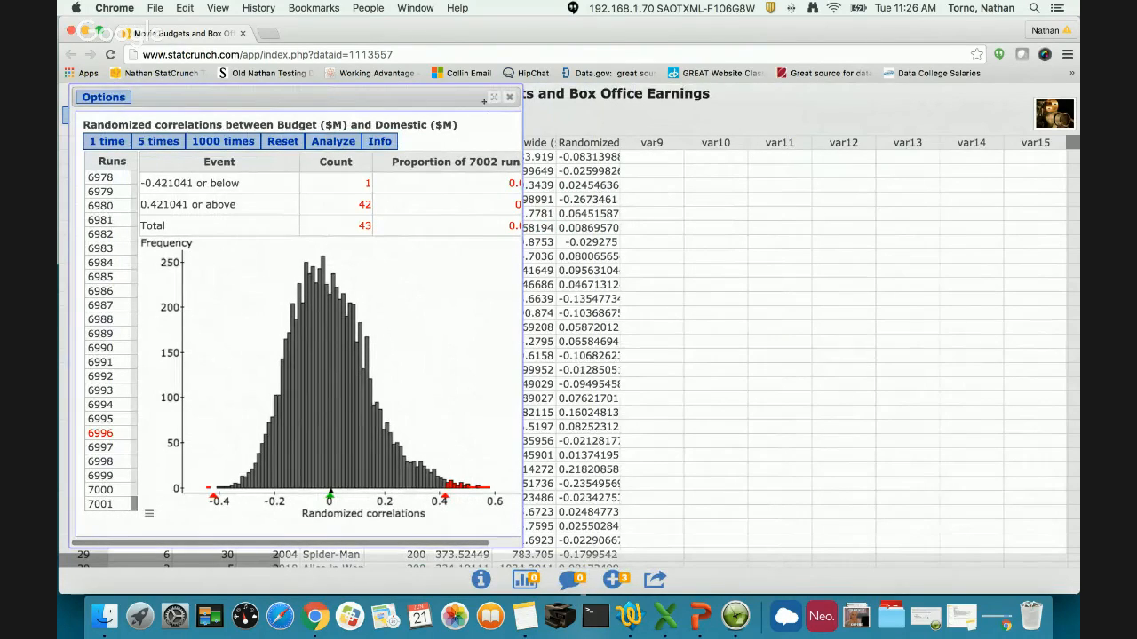
pyautogui.moveTo(473, 88); pyautogui.dragTo(474, 153)
pyautogui.click(343, 116)
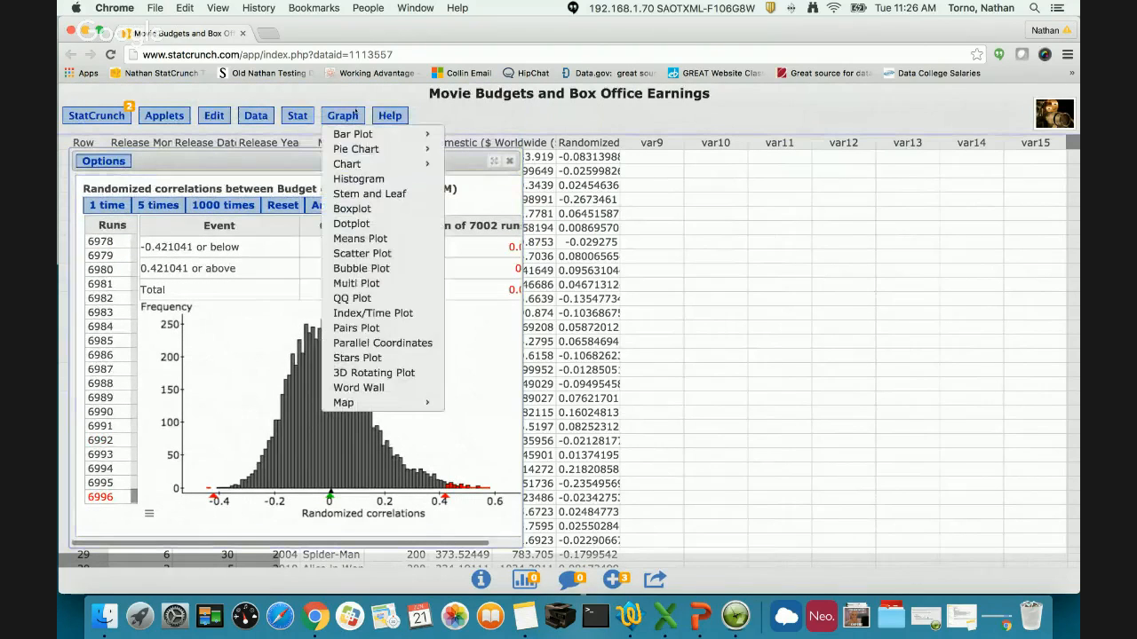
pyautogui.click(379, 180)
pyautogui.scroll(-3, 474, 186)
pyautogui.scroll(2, 473, 187)
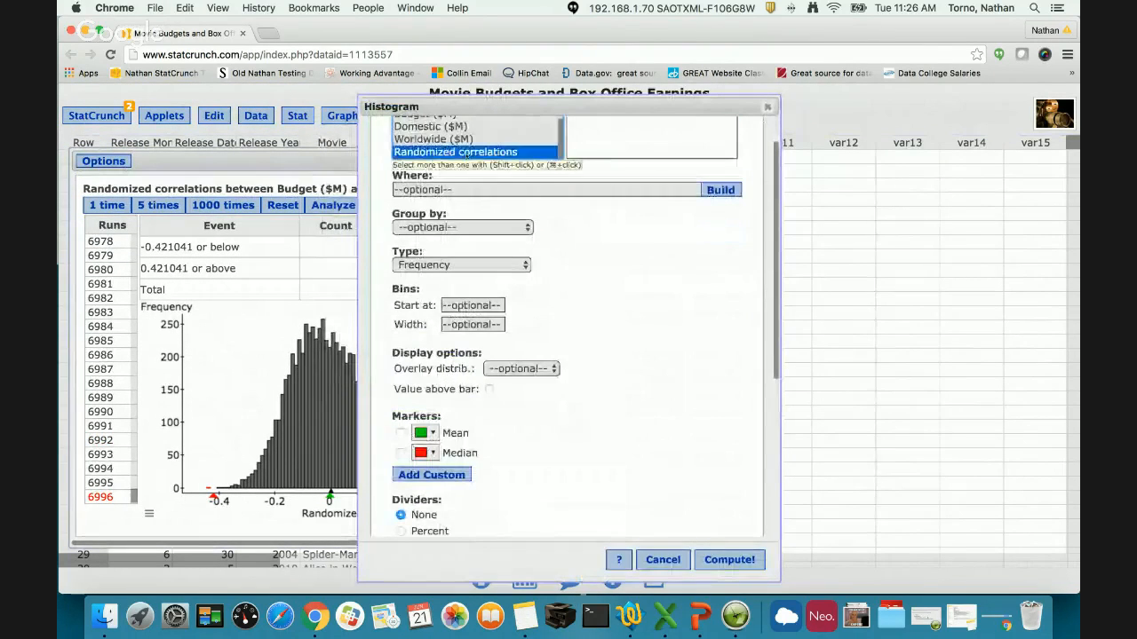
pyautogui.click(726, 559)
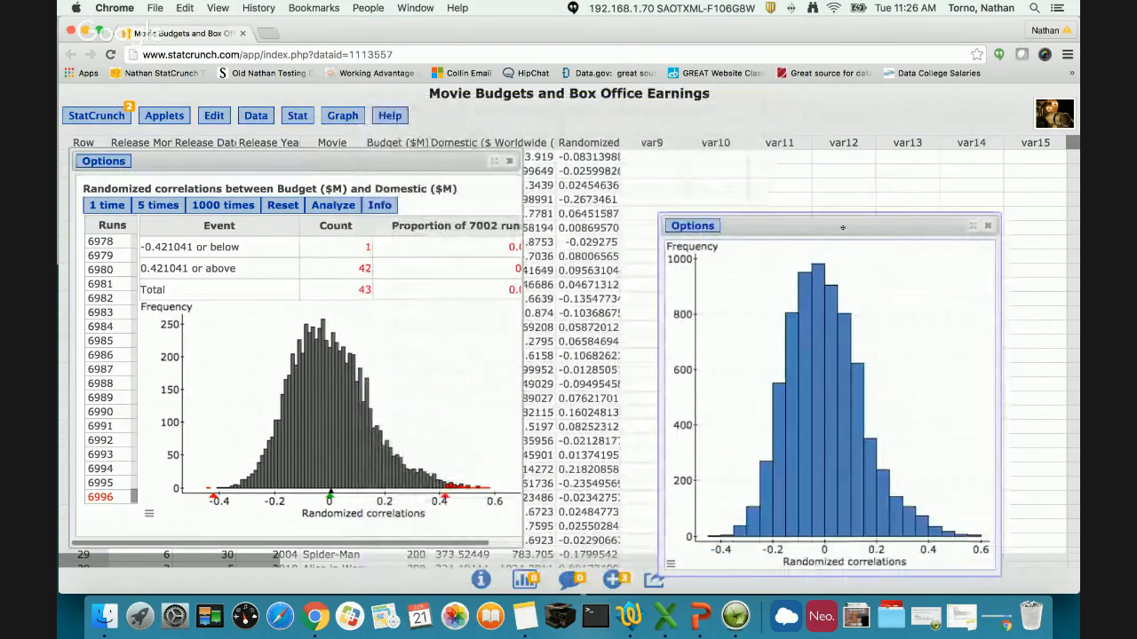
pyautogui.moveTo(840, 211); pyautogui.dragTo(777, 156)
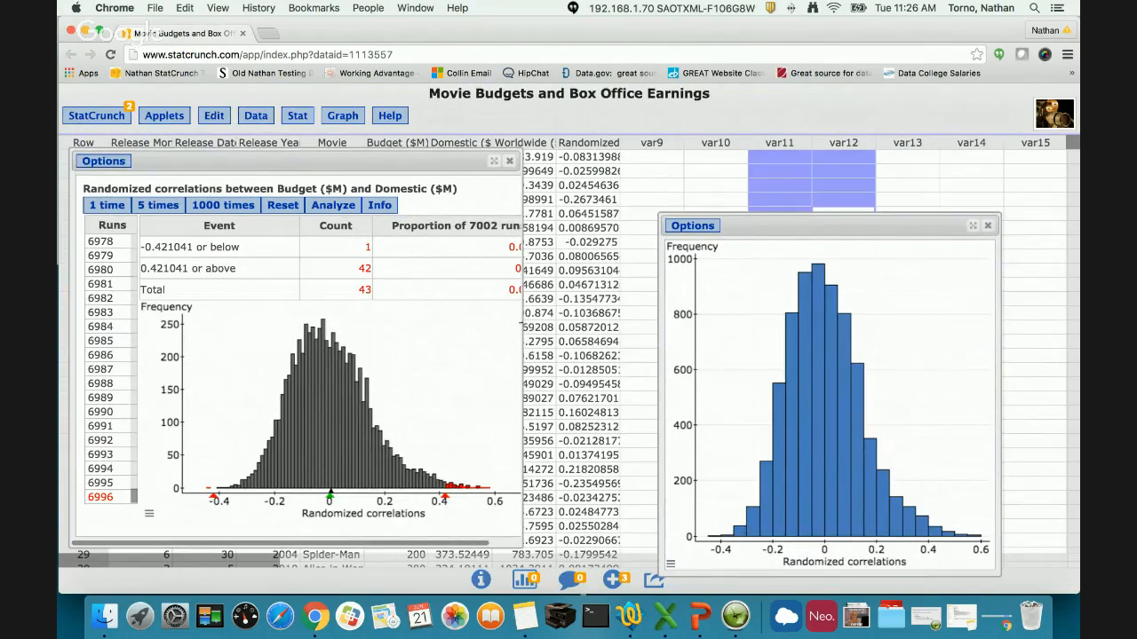
# - Widen the test window slightly and inspect the correlation of run 759 from the far right tail of the randomization histogram
pyautogui.moveTo(522, 324); pyautogui.dragTo(534, 325)
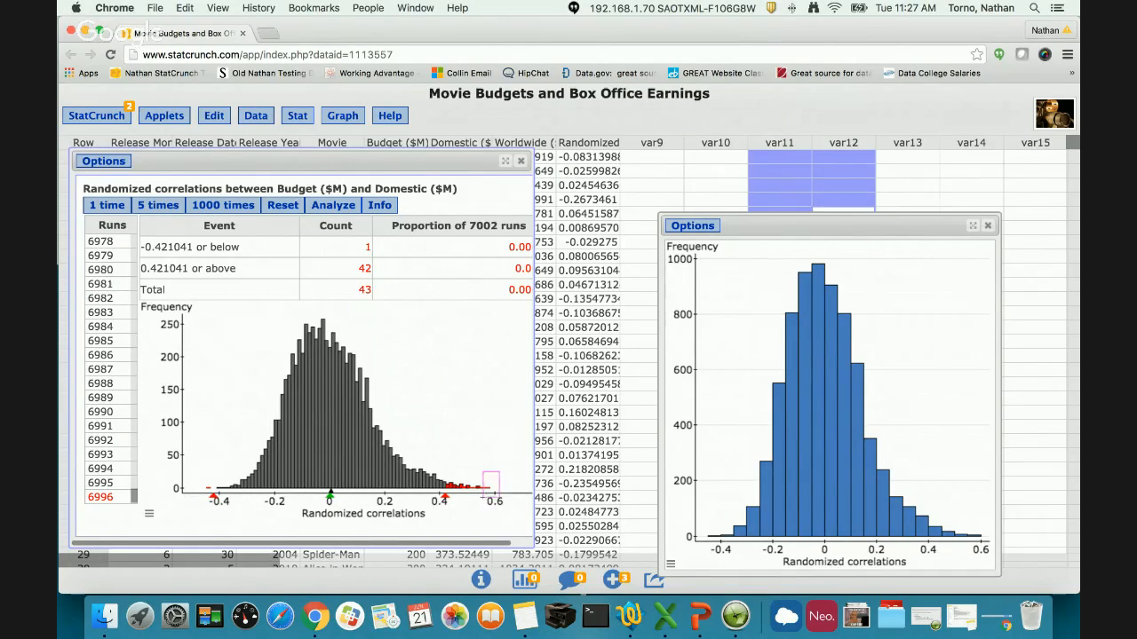
pyautogui.click(485, 493)
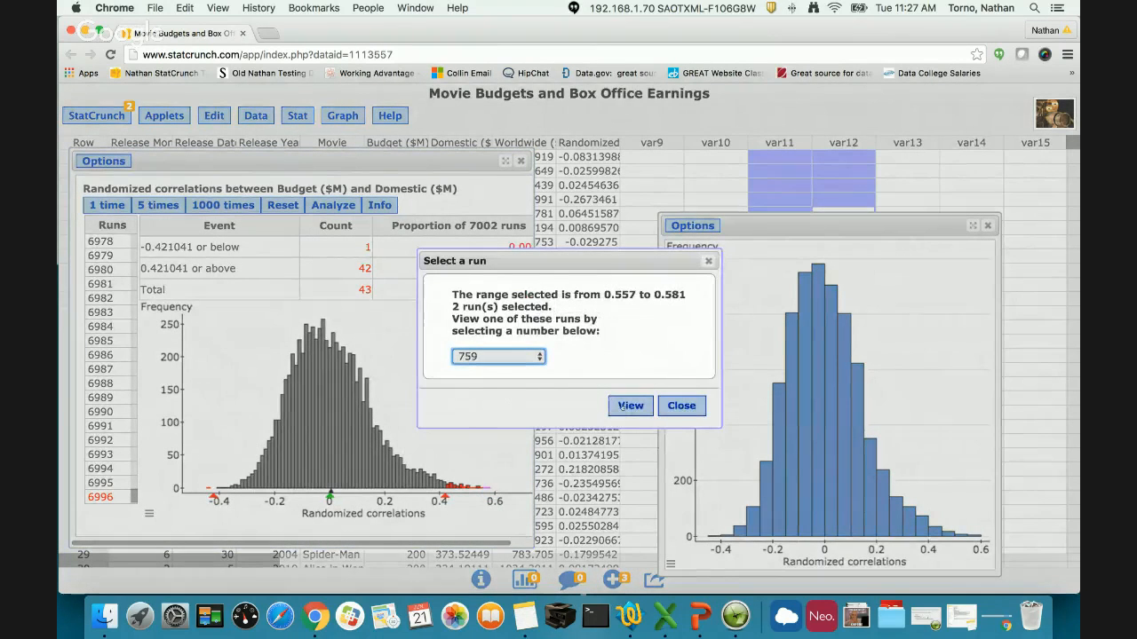
pyautogui.click(627, 406)
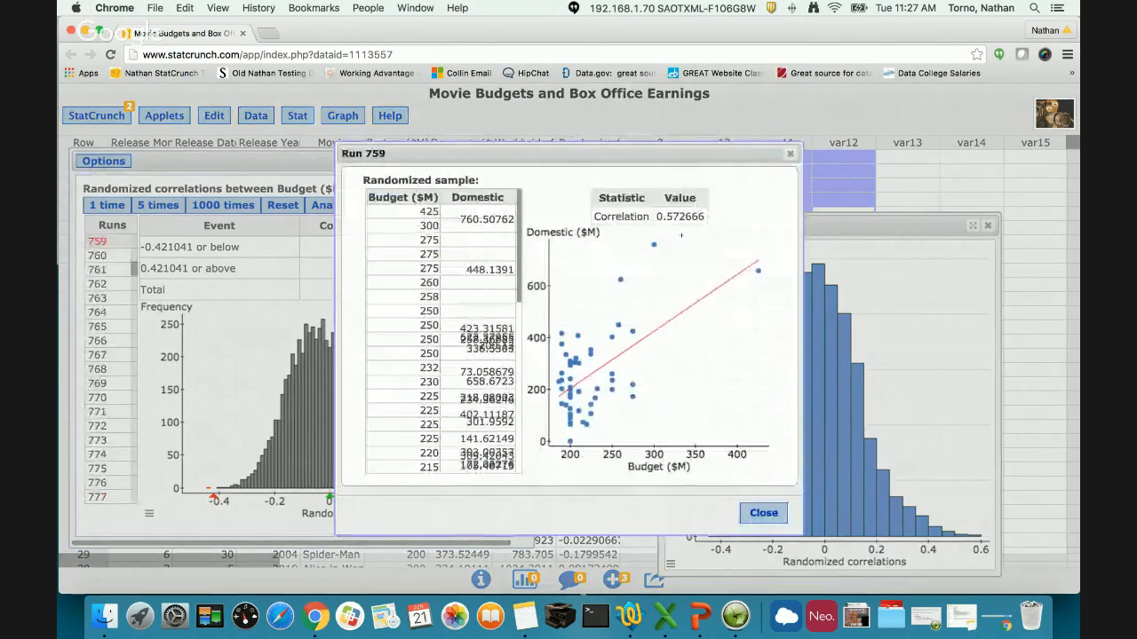
pyautogui.moveTo(693, 150); pyautogui.dragTo(968, 128)
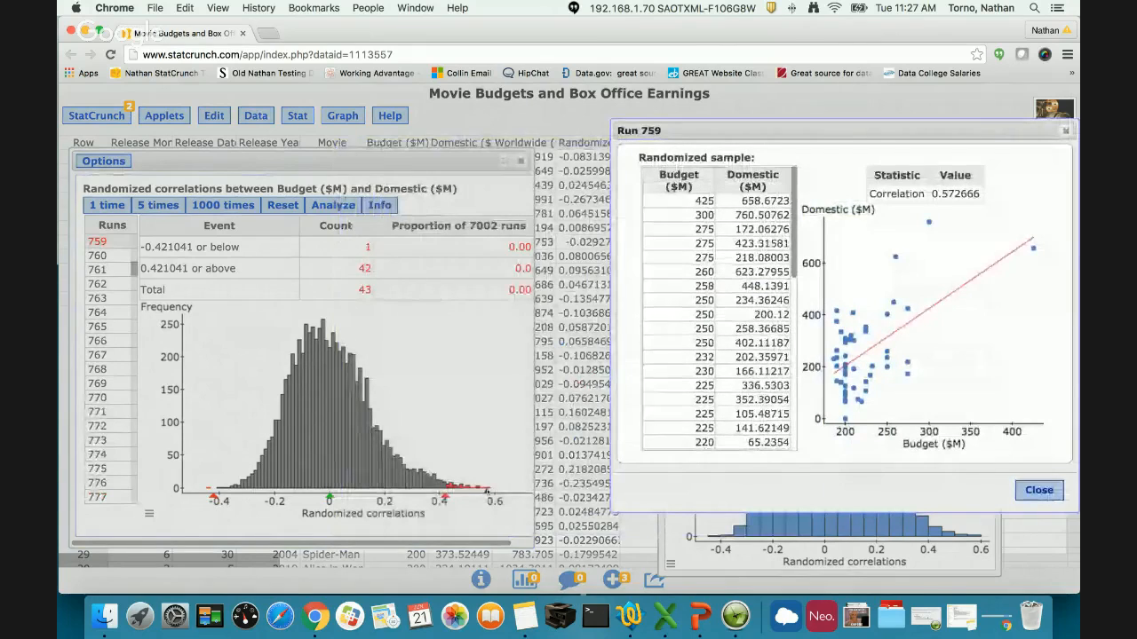
pyautogui.moveTo(930, 194); pyautogui.dragTo(970, 194)
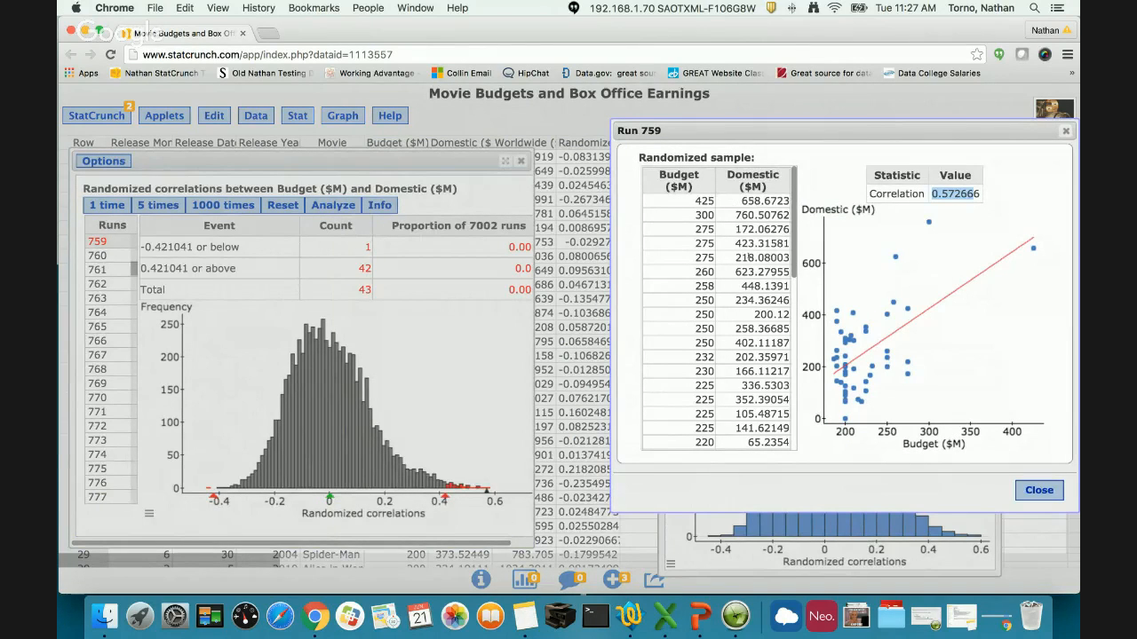
pyautogui.click(1049, 491)
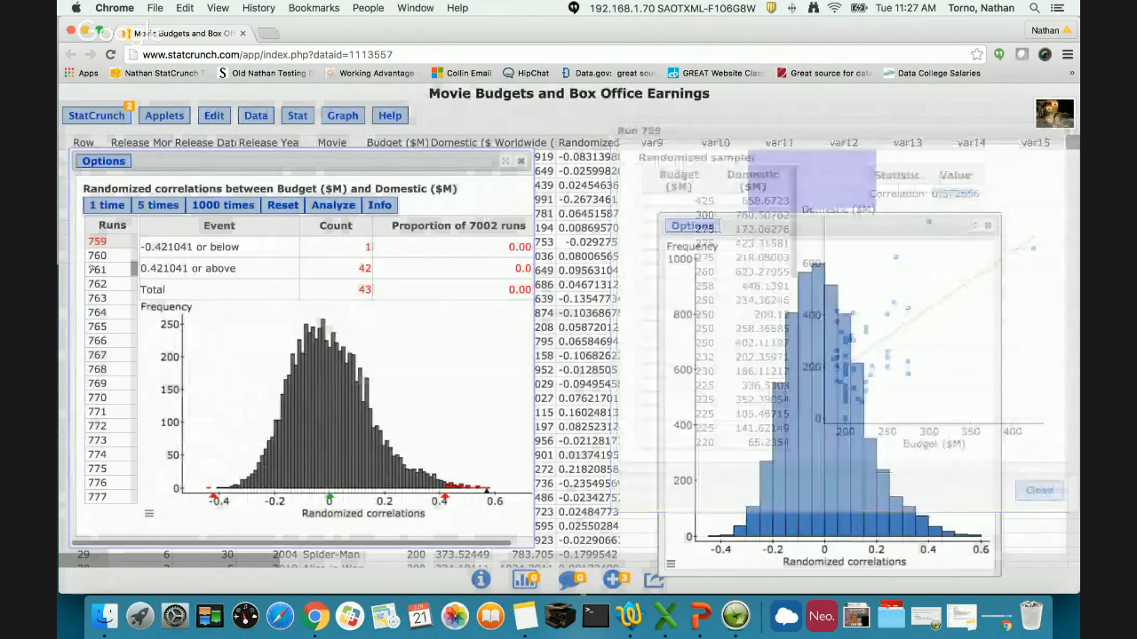
# - View run 759 again from the list of runs, and close the histogram and randomization test windows
pyautogui.click(98, 241)
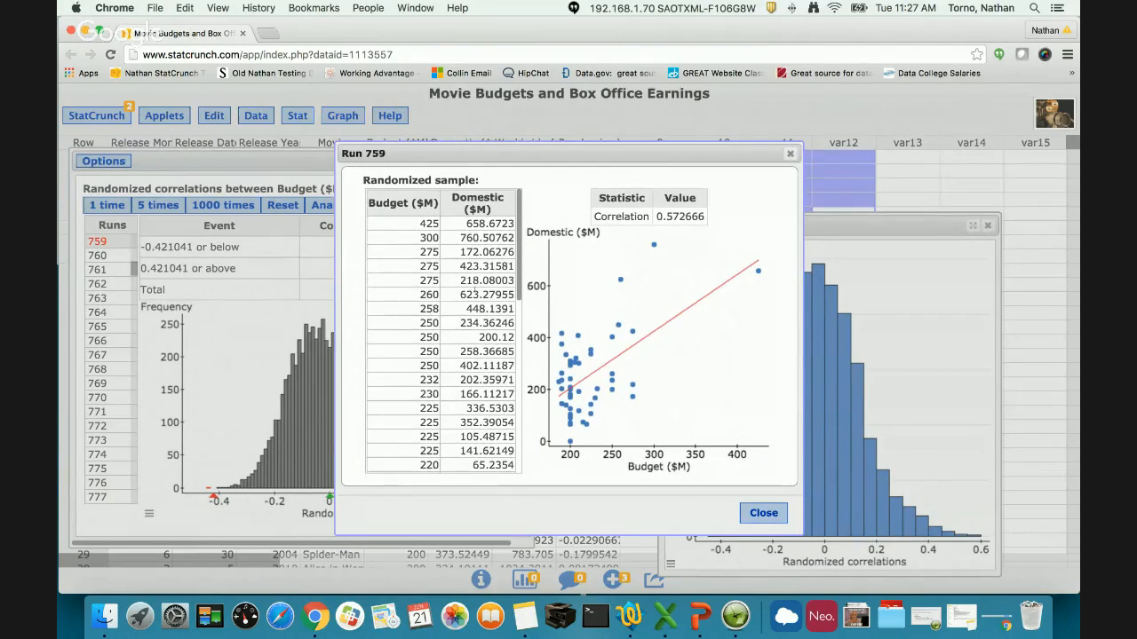
pyautogui.click(763, 512)
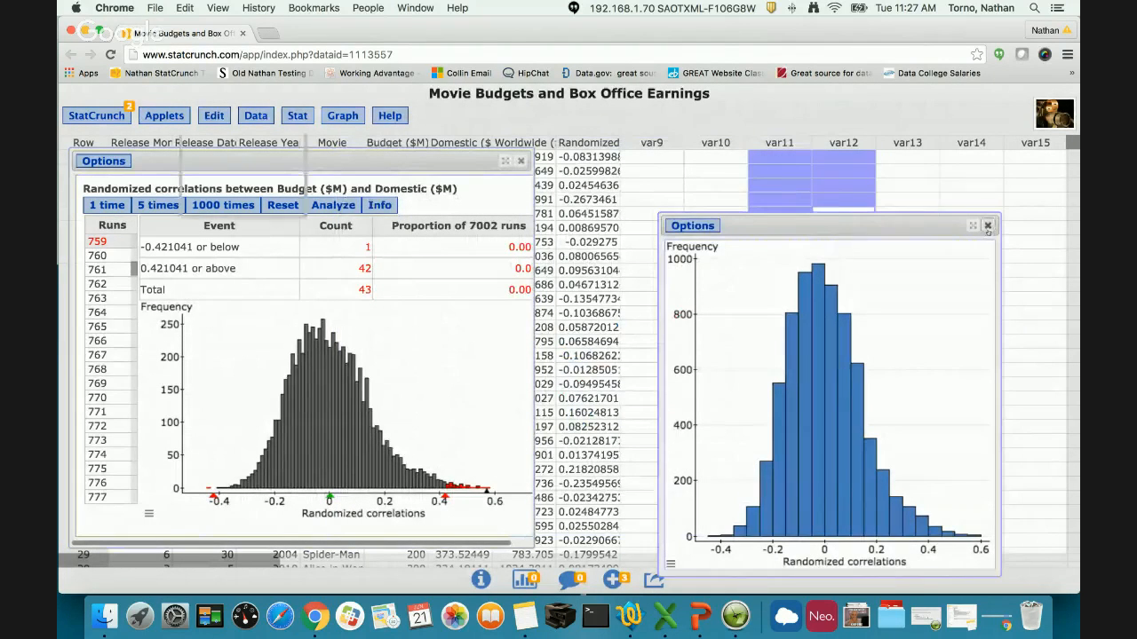
pyautogui.click(988, 226)
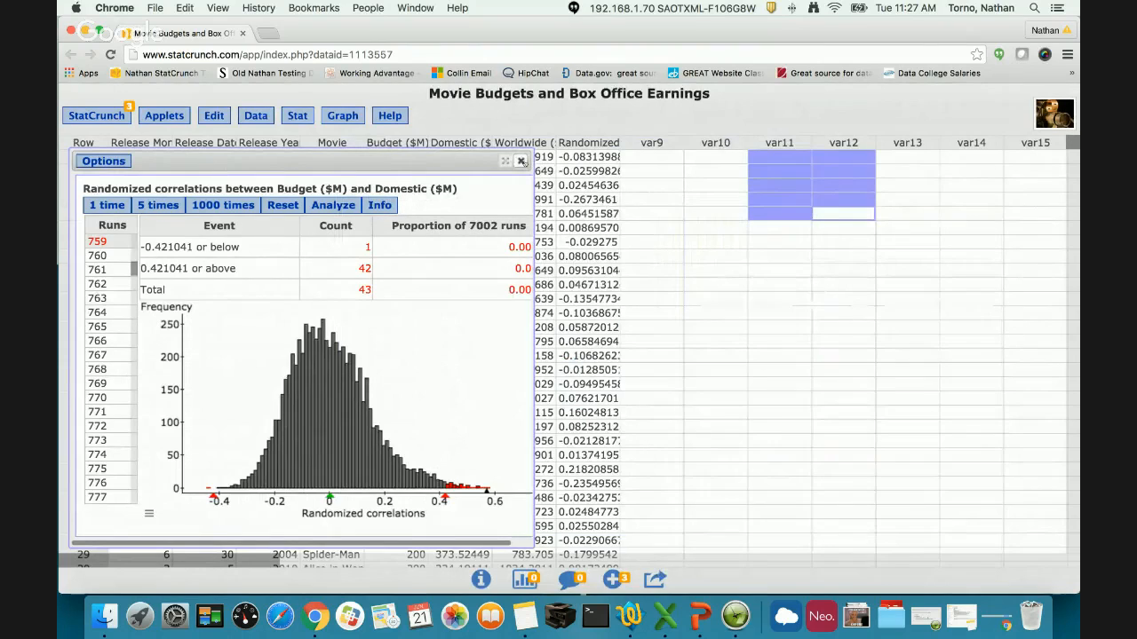
pyautogui.click(521, 161)
# - Create a sampling distributions applet with a uniform population and the mean as its statistic, and enlarge its window
pyautogui.click(165, 115)
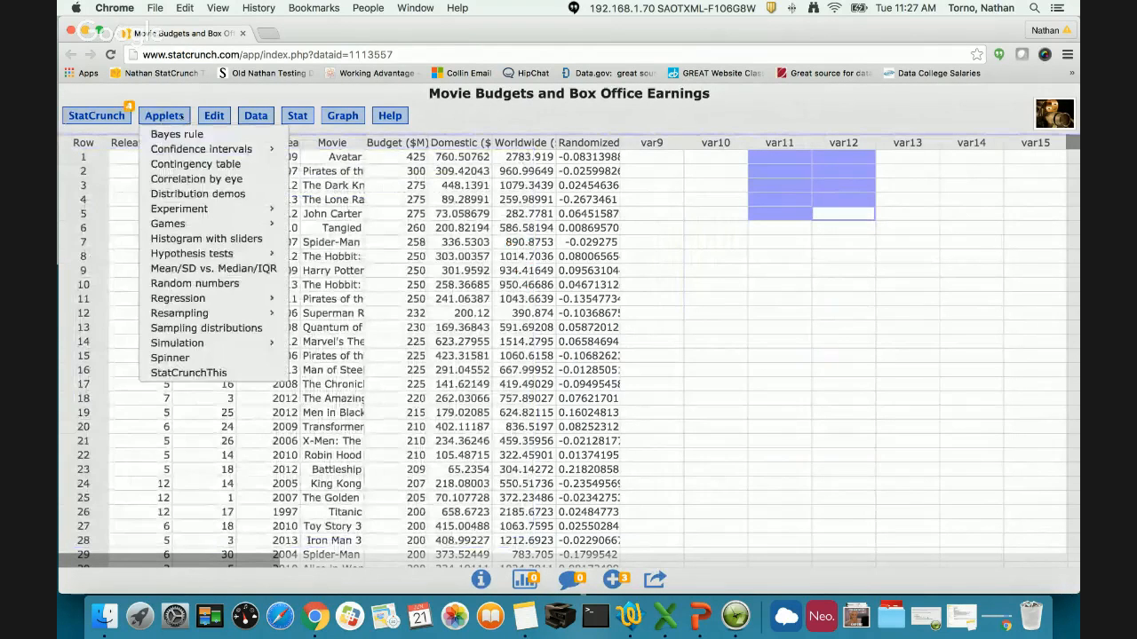
pyautogui.moveTo(238, 318)
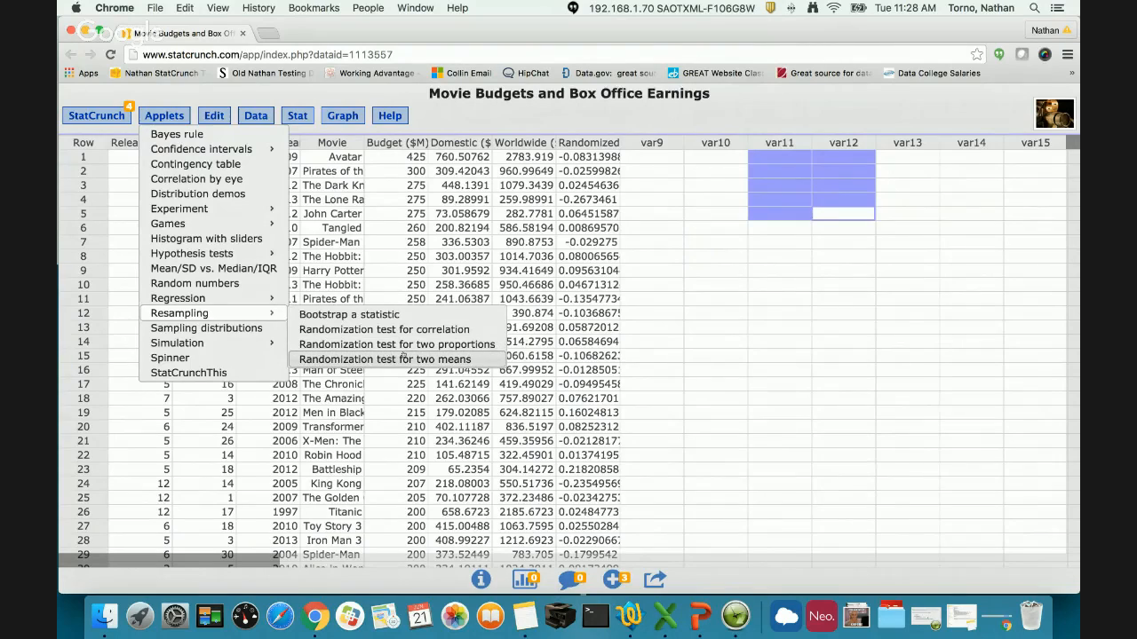
pyautogui.moveTo(266, 345)
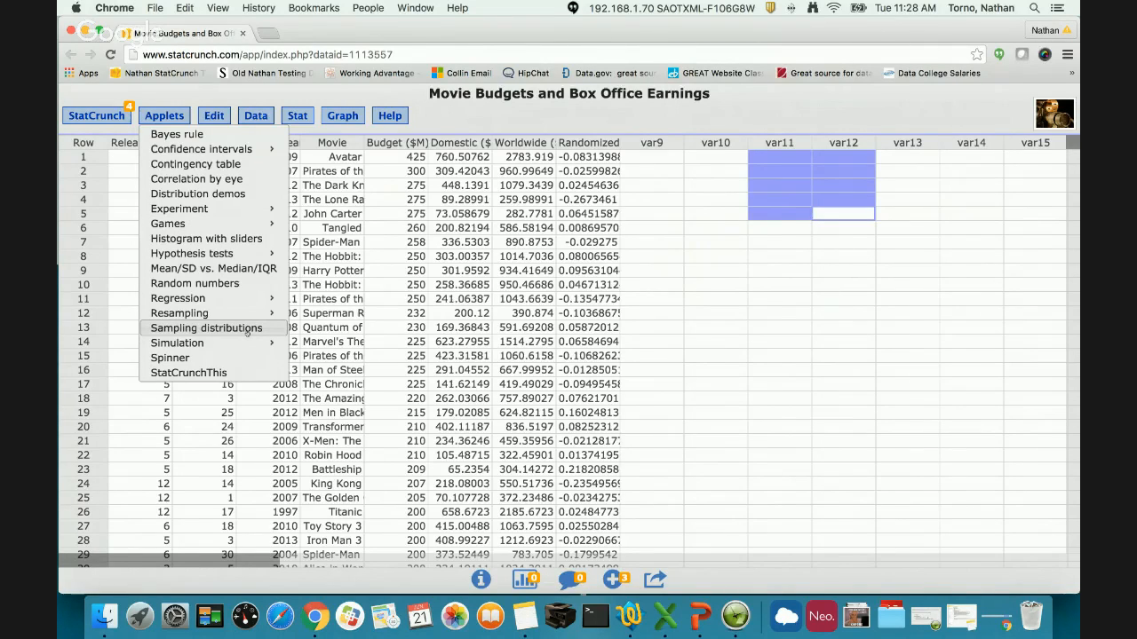
pyautogui.click(247, 328)
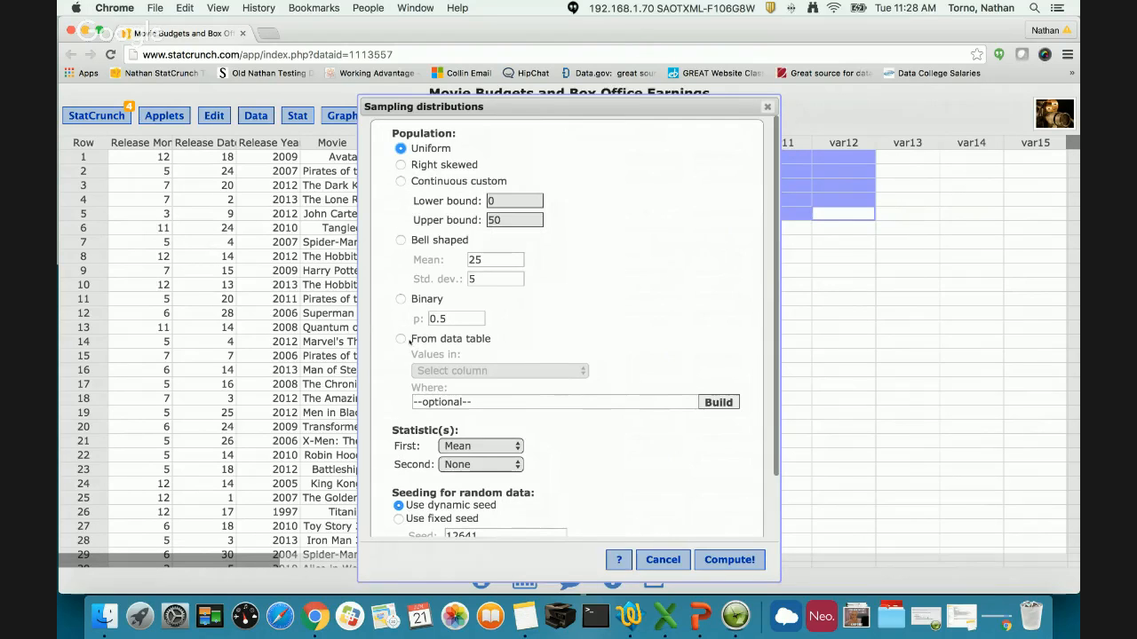
pyautogui.scroll(-1, 406, 345)
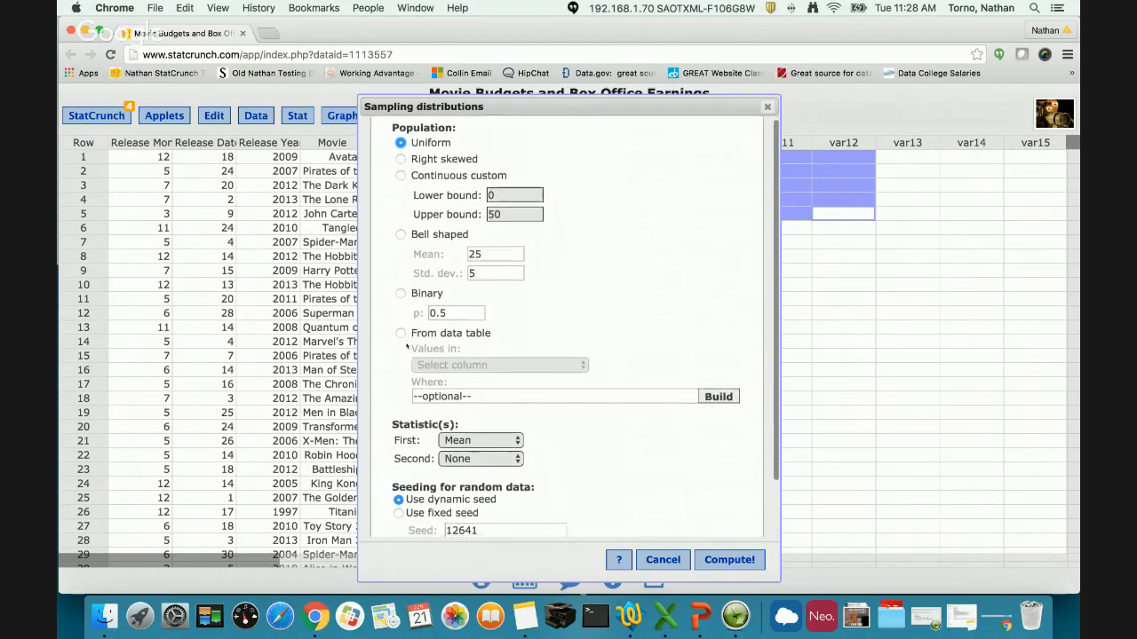
pyautogui.scroll(-5, 405, 345)
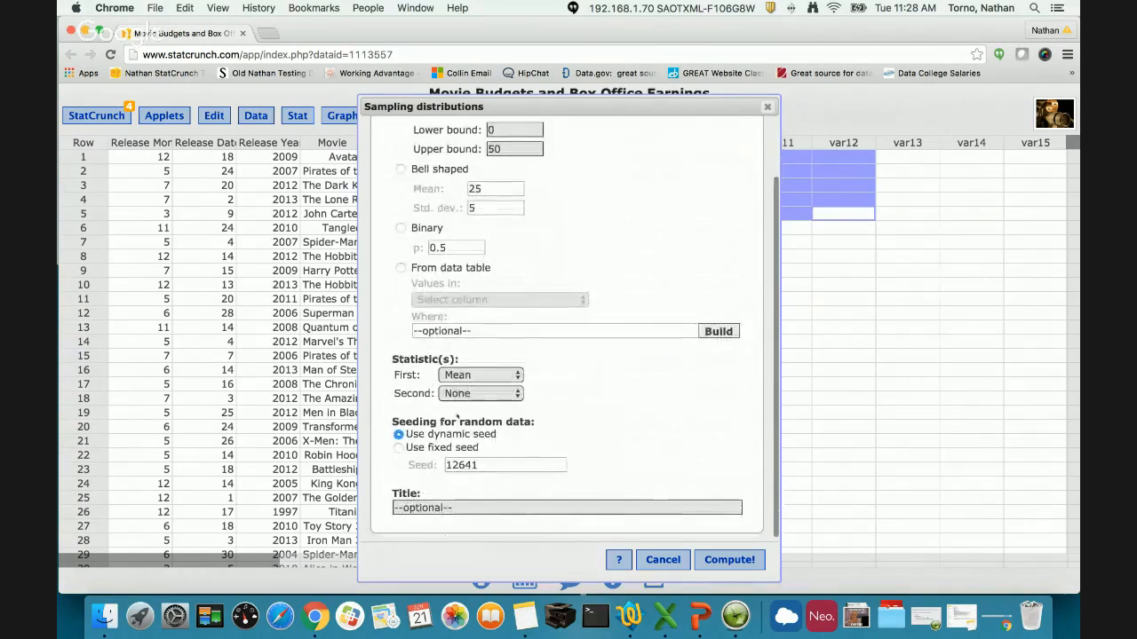
pyautogui.scroll(5, 482, 345)
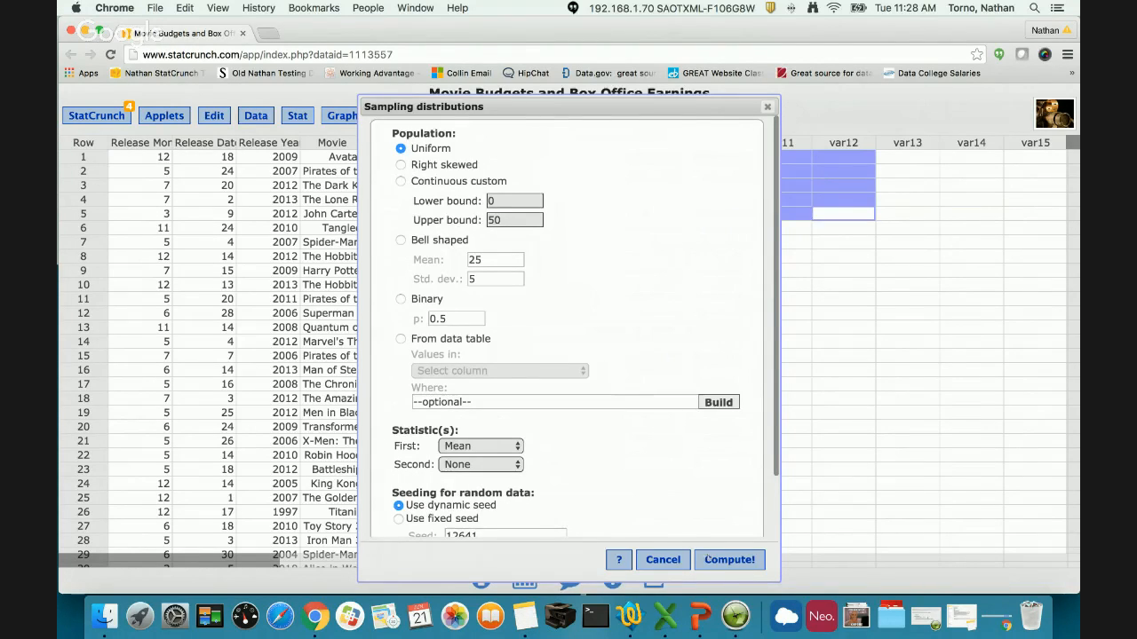
pyautogui.click(708, 560)
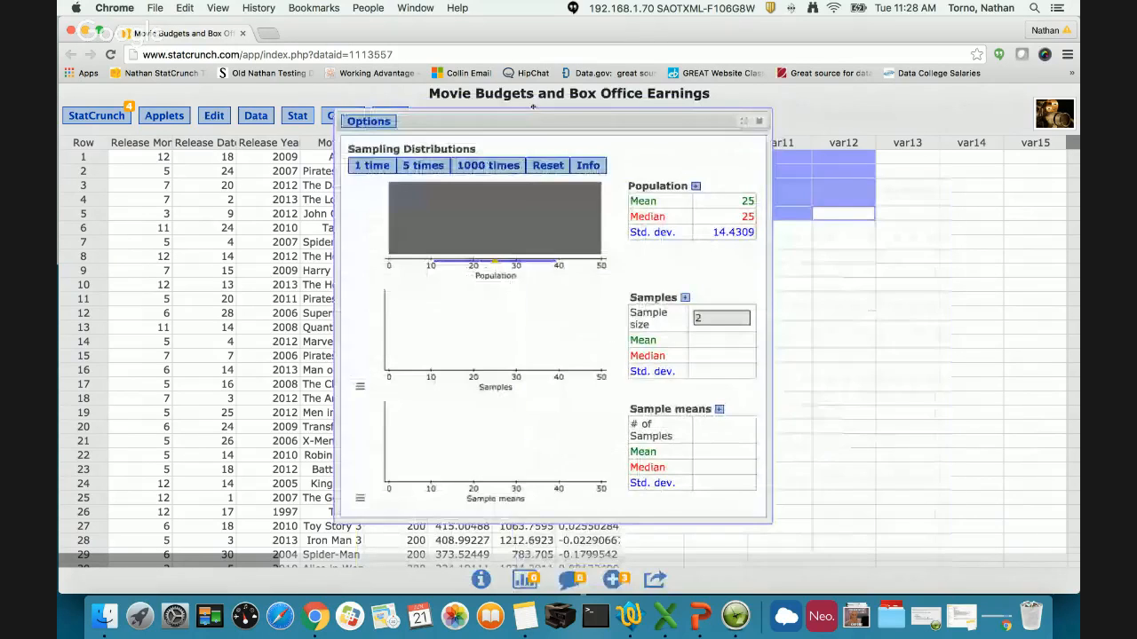
pyautogui.moveTo(766, 525); pyautogui.dragTo(839, 544)
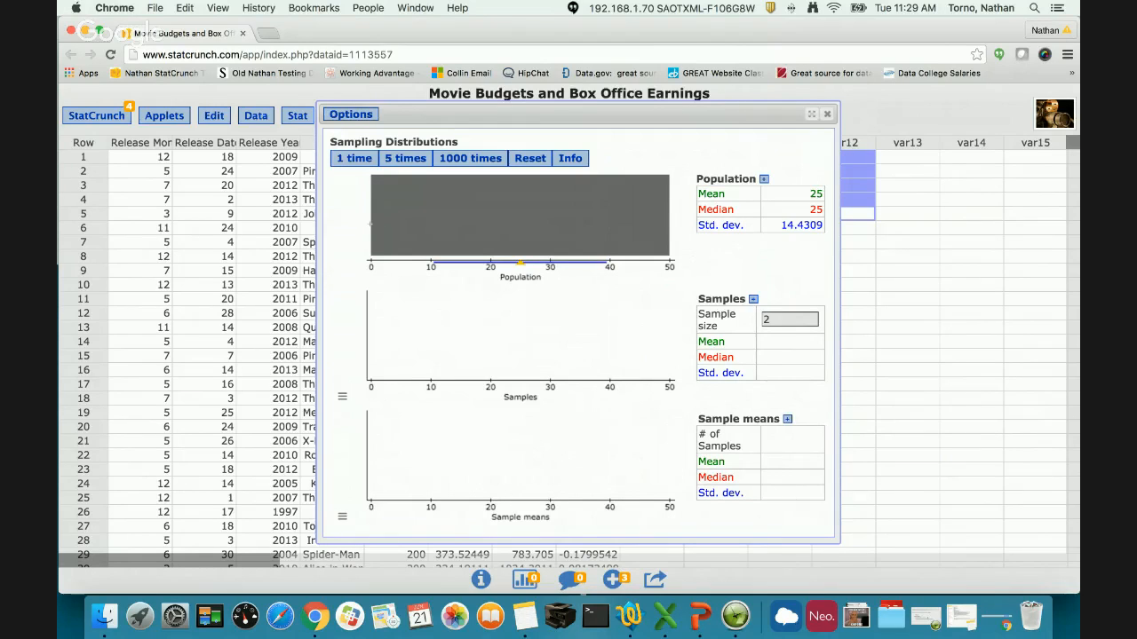
# - Reshape the population freehand into a three-peaked distribution between 0 and 50, and check its mean and median markers
pyautogui.moveTo(371, 224)
pyautogui.mouseDown()
pyautogui.moveTo(444, 211)
pyautogui.moveTo(449, 222)
pyautogui.moveTo(499, 204)
pyautogui.moveTo(545, 230)
pyautogui.moveTo(608, 184)
pyautogui.moveTo(625, 226)
pyautogui.moveTo(664, 241)
pyautogui.moveTo(651, 252)
pyautogui.mouseUp()
pyautogui.moveTo(607, 189)
pyautogui.mouseDown()
pyautogui.moveTo(623, 215)
pyautogui.moveTo(675, 241)
pyautogui.mouseUp()
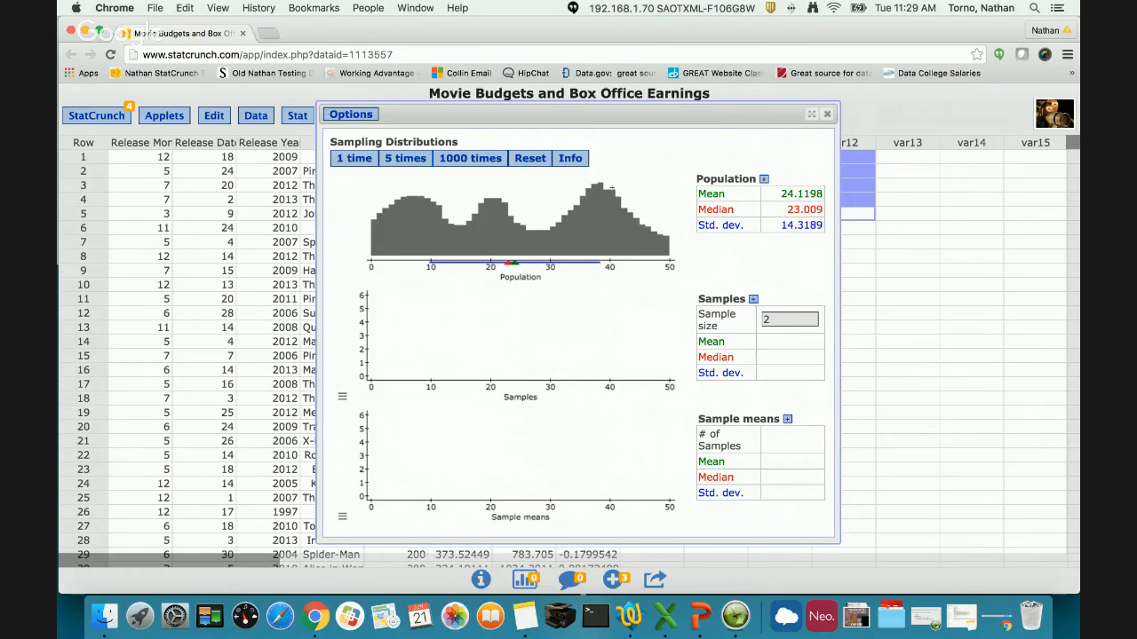
pyautogui.moveTo(611, 189); pyautogui.dragTo(603, 184)
pyautogui.moveTo(783, 195); pyautogui.dragTo(816, 225)
pyautogui.click(816, 226)
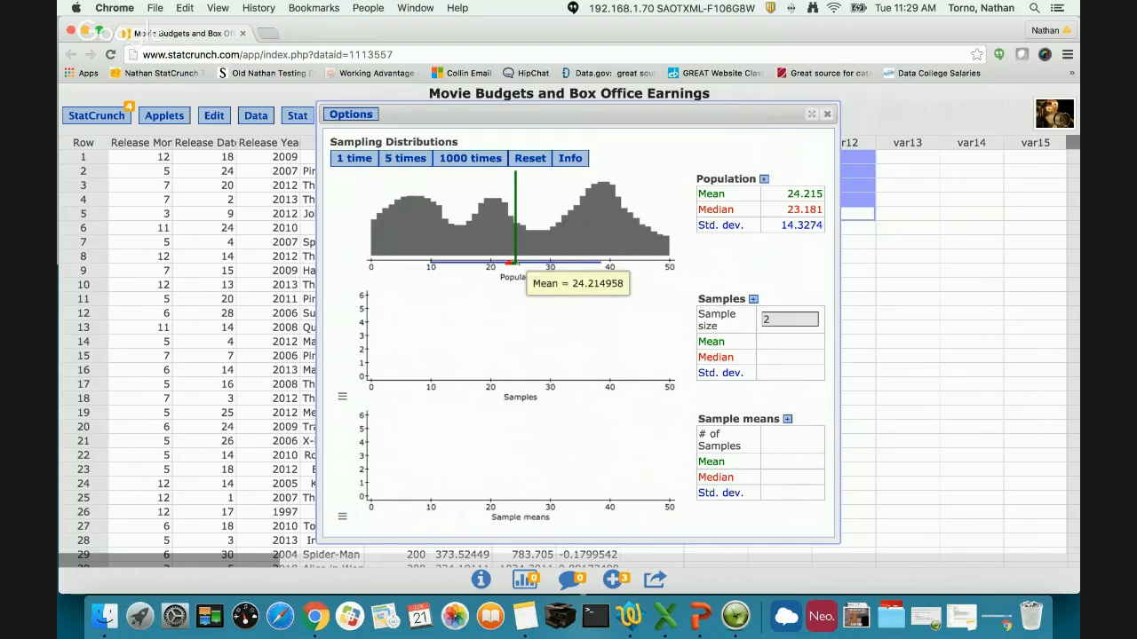
pyautogui.moveTo(510, 264)
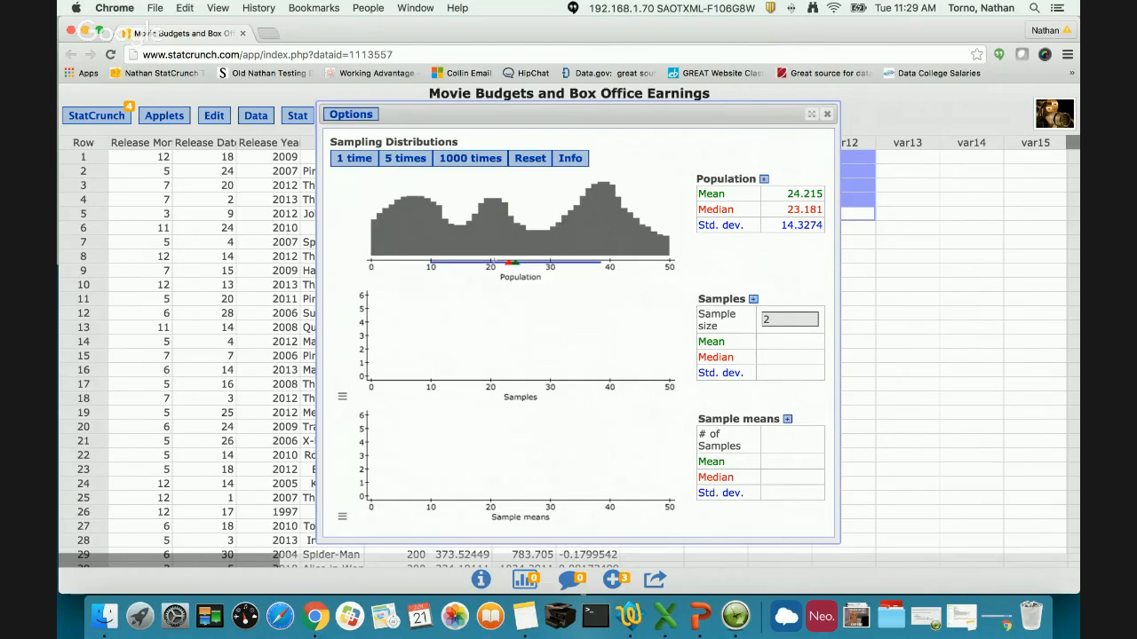
pyautogui.moveTo(479, 261); pyautogui.dragTo(484, 222)
pyautogui.moveTo(480, 206); pyautogui.dragTo(478, 218)
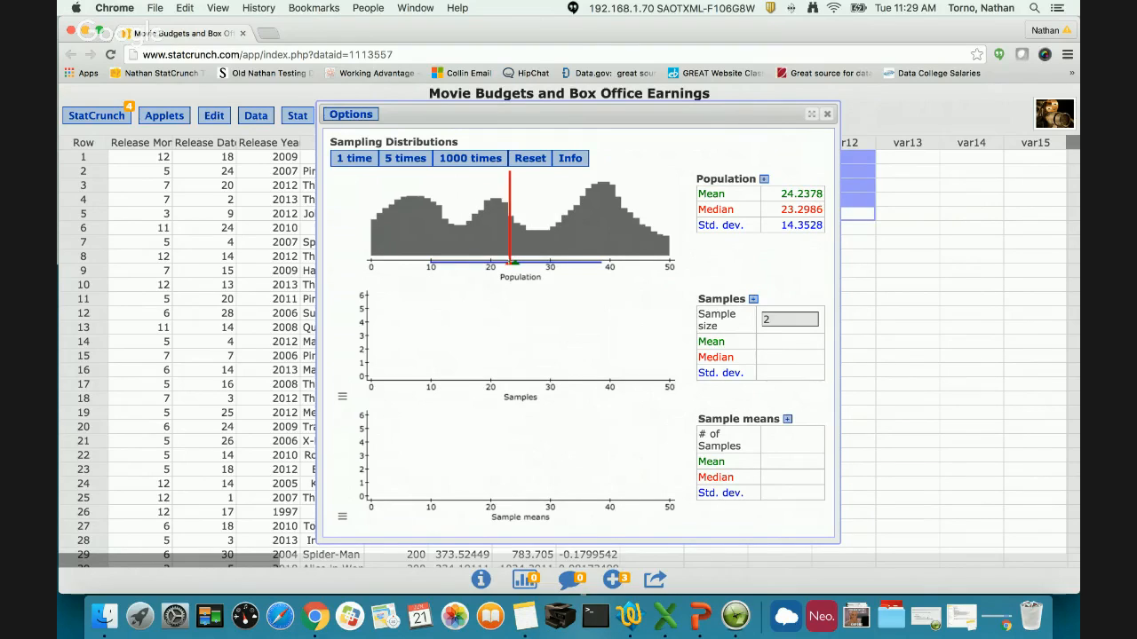
# - Draw three single samples of size 2 from the custom population, followed by a batch of five more
pyautogui.moveTo(513, 264)
pyautogui.click(368, 160)
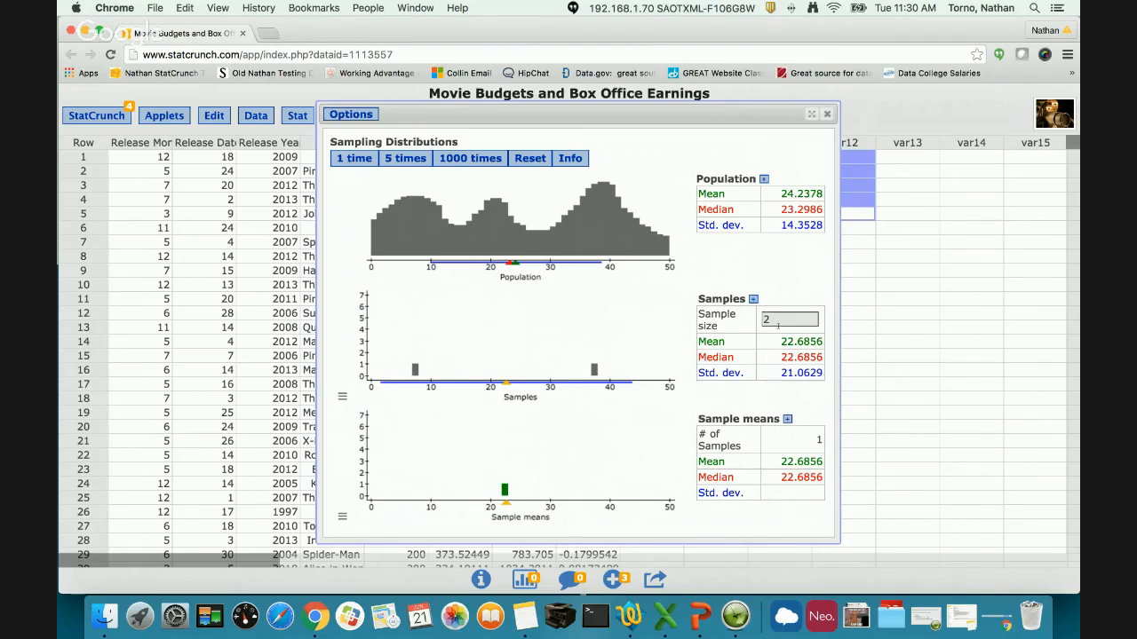
pyautogui.moveTo(507, 503)
pyautogui.click(353, 160)
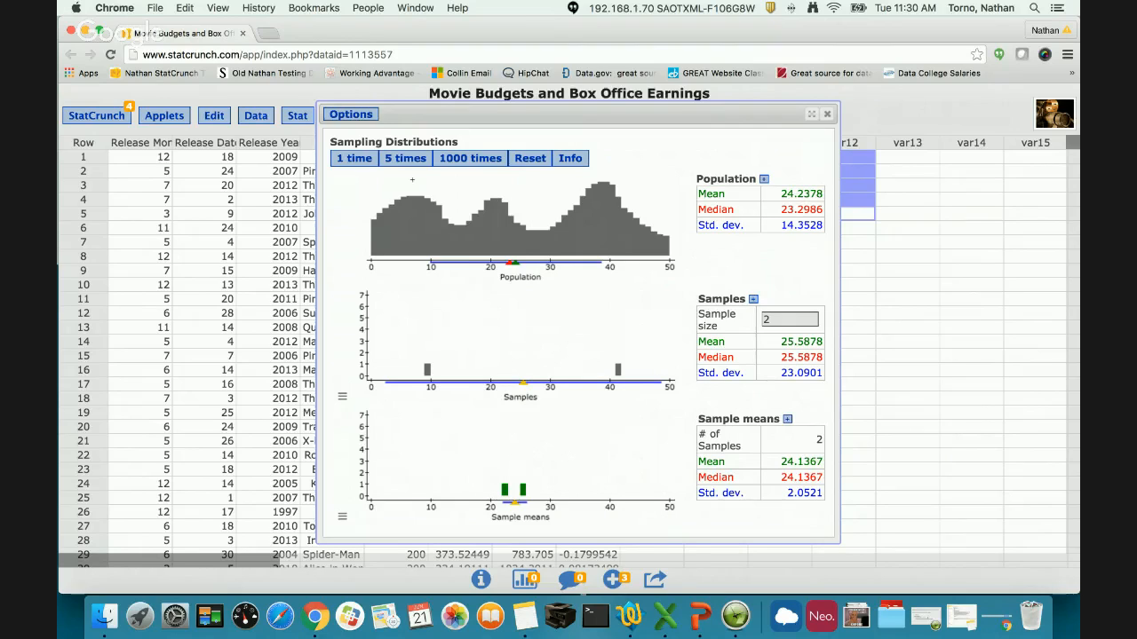
pyautogui.click(369, 163)
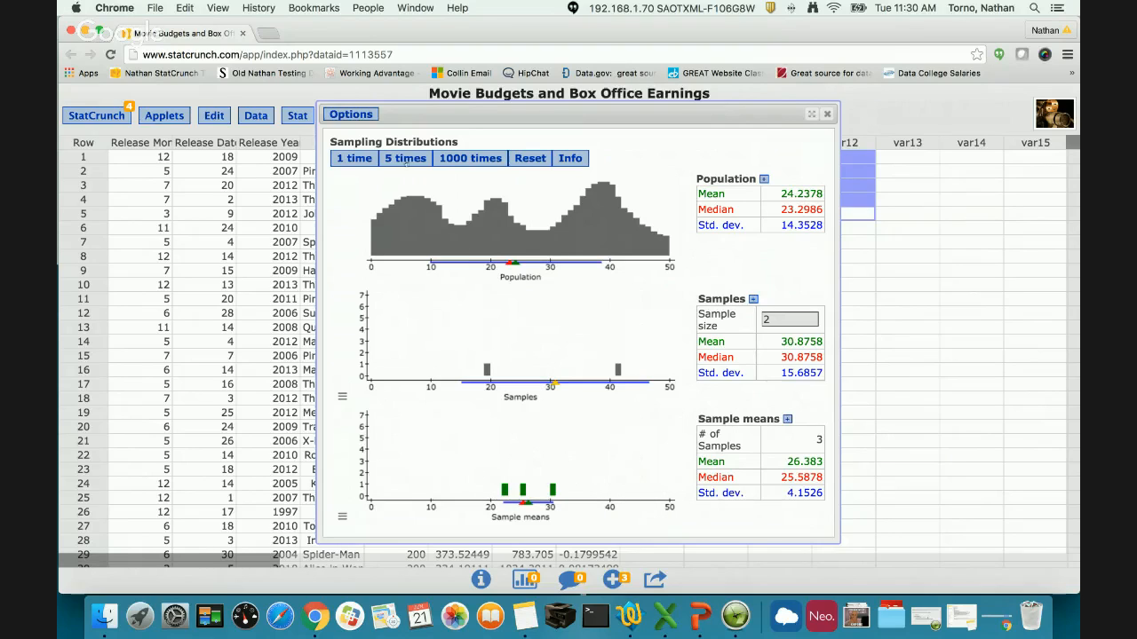
pyautogui.click(406, 160)
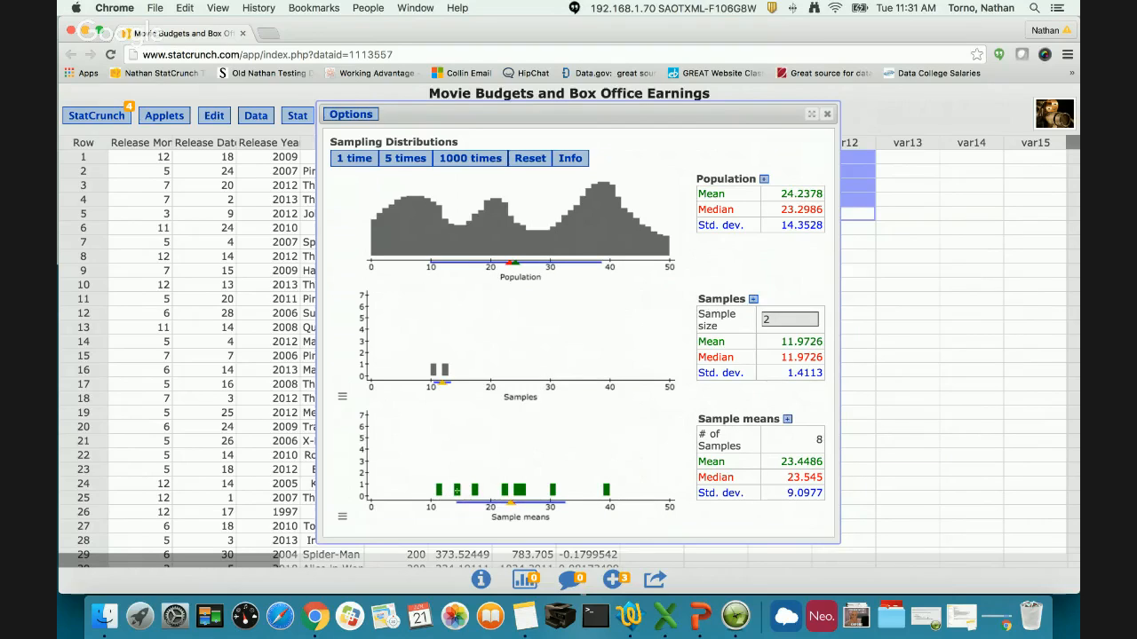
# - Add 10000 more samples of size 2 in batches of 1000 and highlight the sample means' summary statistics
pyautogui.click(475, 158)
pyautogui.click(474, 158)
pyautogui.click(474, 158)
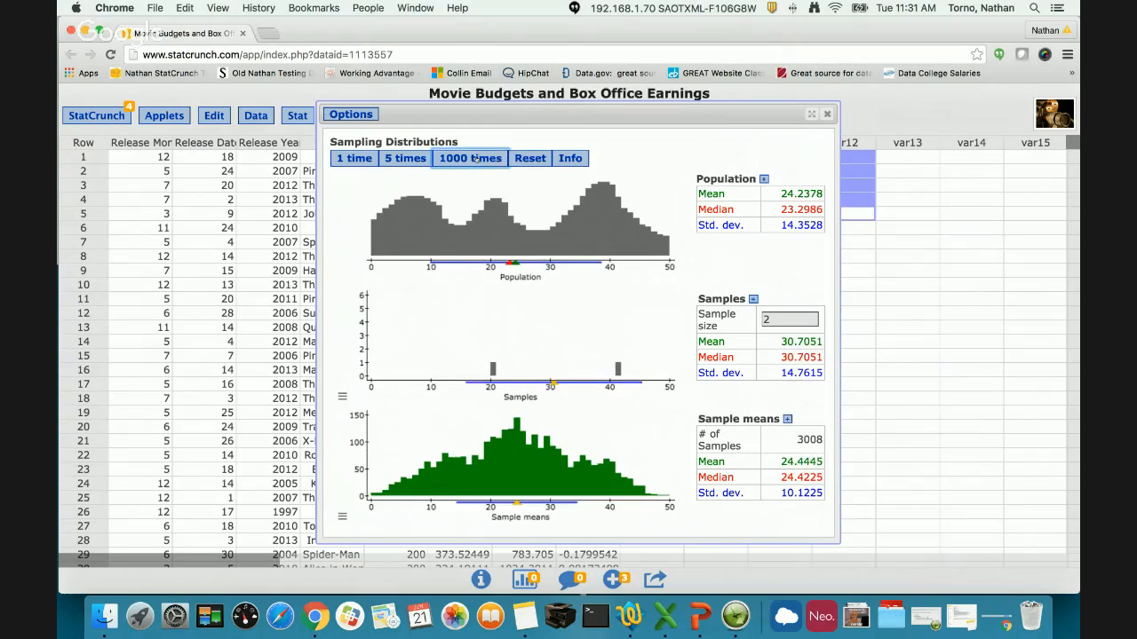
pyautogui.click(474, 158)
pyautogui.click(474, 158)
pyautogui.click(474, 158)
pyautogui.click(475, 158)
pyautogui.click(476, 158)
pyautogui.click(478, 158)
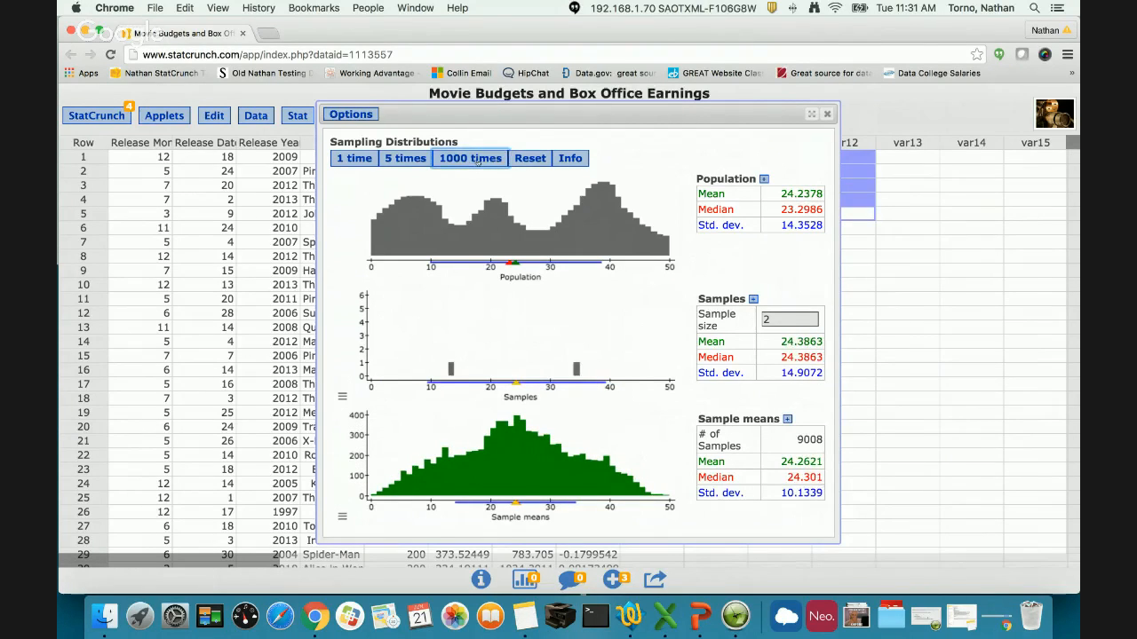
pyautogui.click(477, 158)
pyautogui.moveTo(826, 497); pyautogui.dragTo(825, 436)
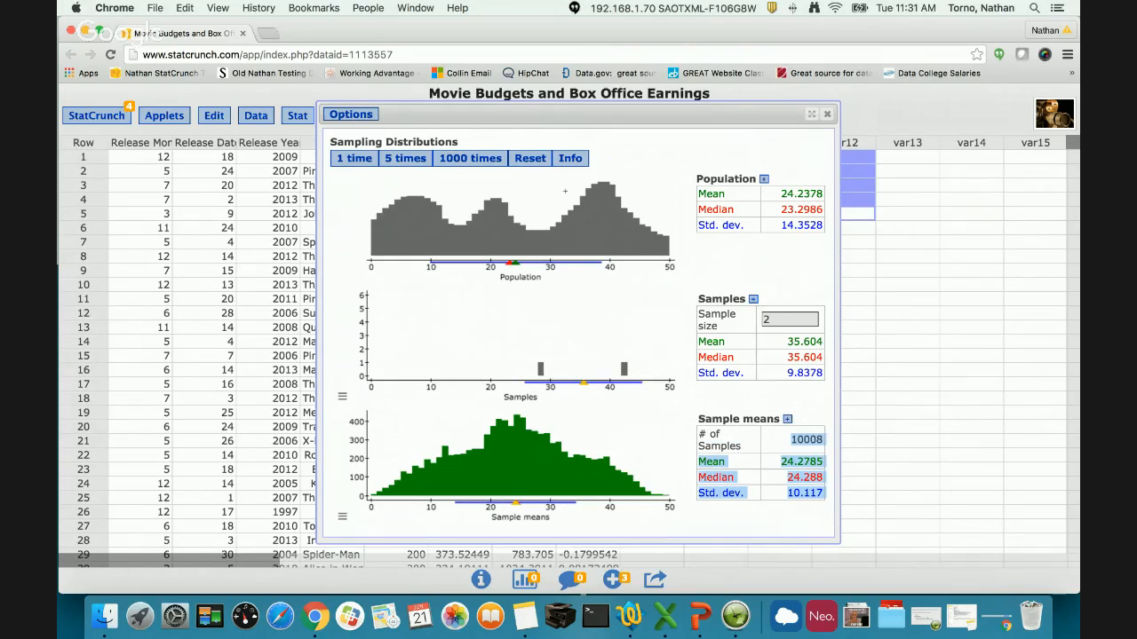
pyautogui.doubleClick(808, 440)
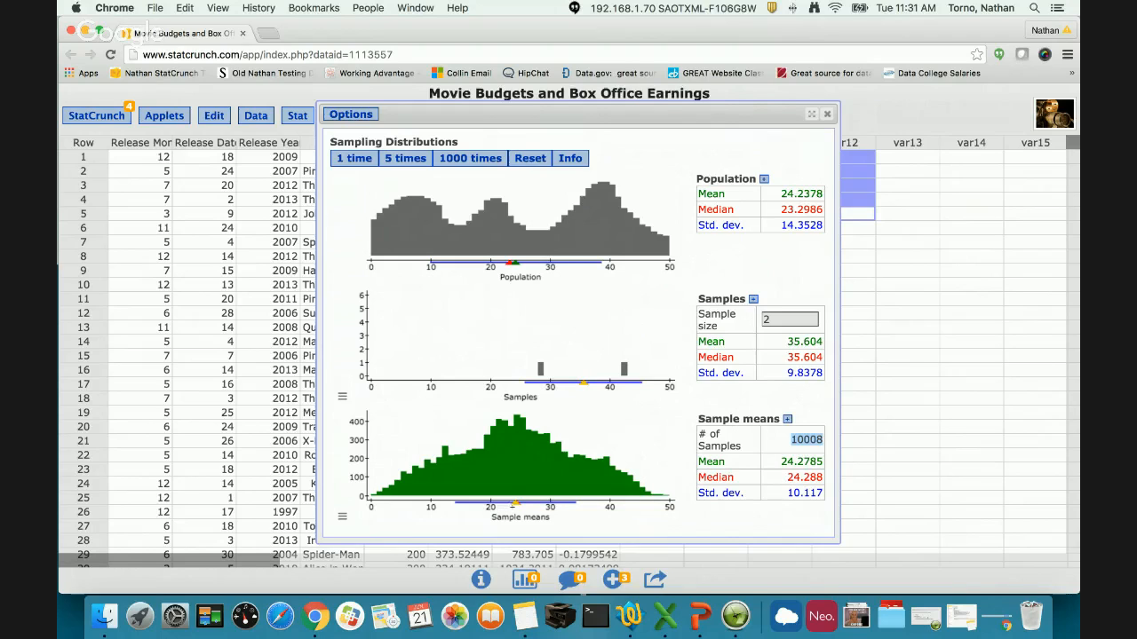
# - View the detailed statistics of the population and of the current sample in turn, moving each window clear of the plots before closing it
pyautogui.moveTo(516, 504)
pyautogui.click(764, 179)
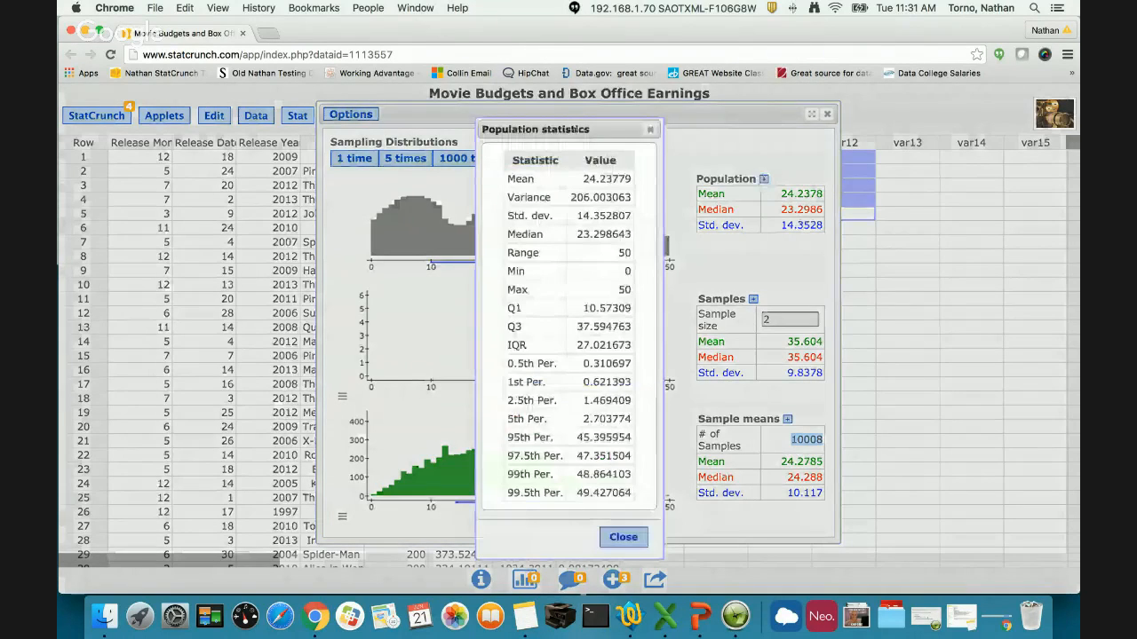
pyautogui.moveTo(572, 128); pyautogui.dragTo(930, 124)
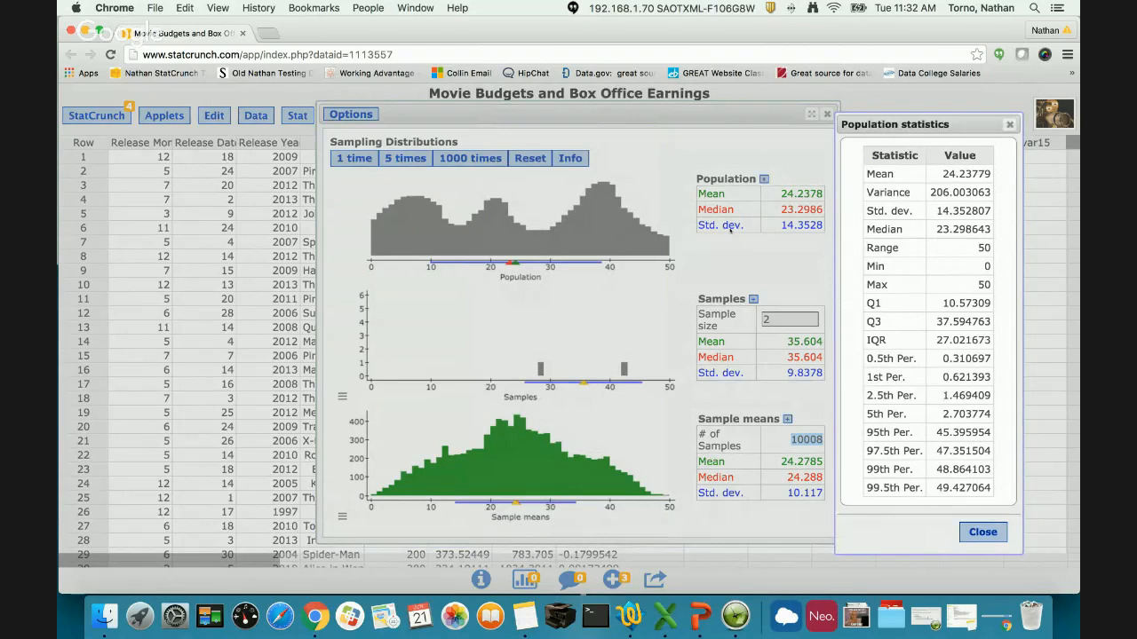
pyautogui.click(985, 532)
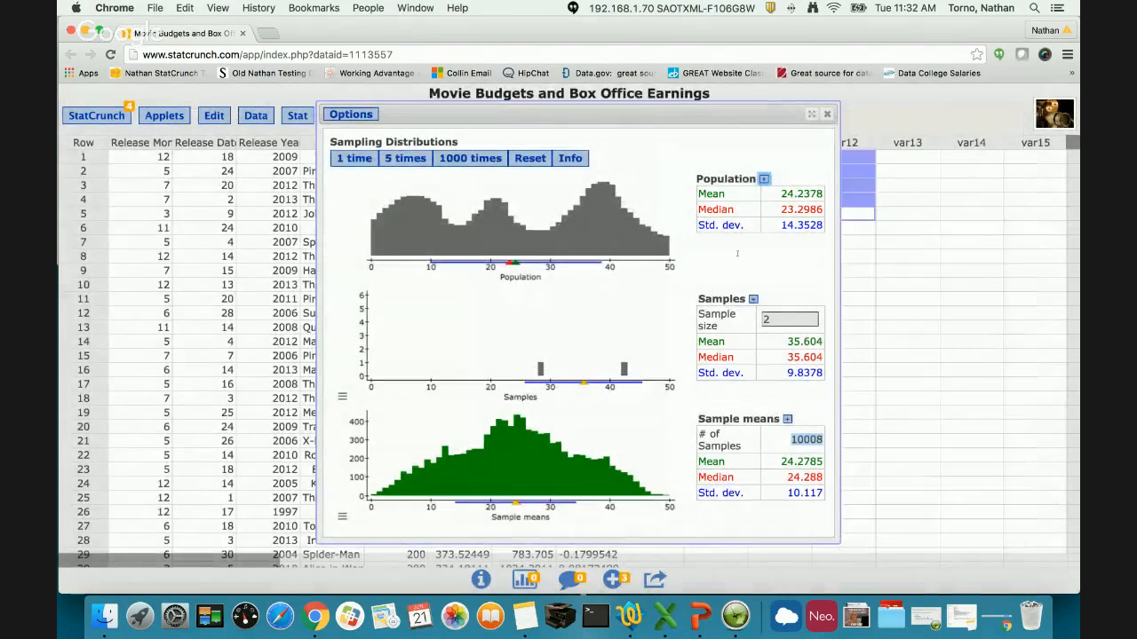
pyautogui.click(753, 299)
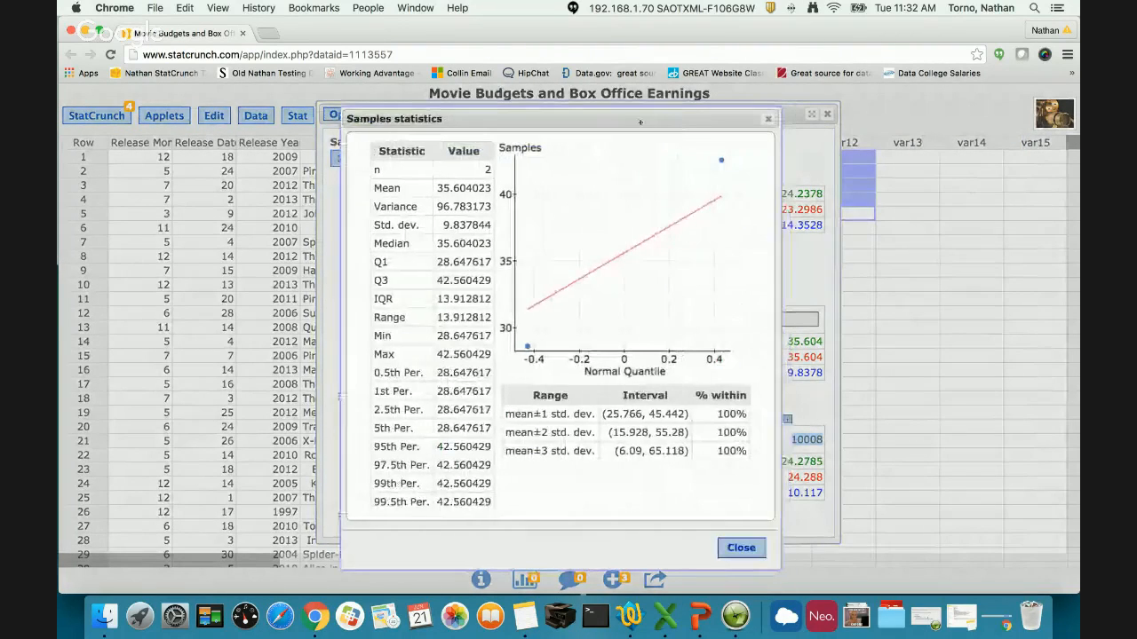
pyautogui.moveTo(365, 120); pyautogui.dragTo(77, 105)
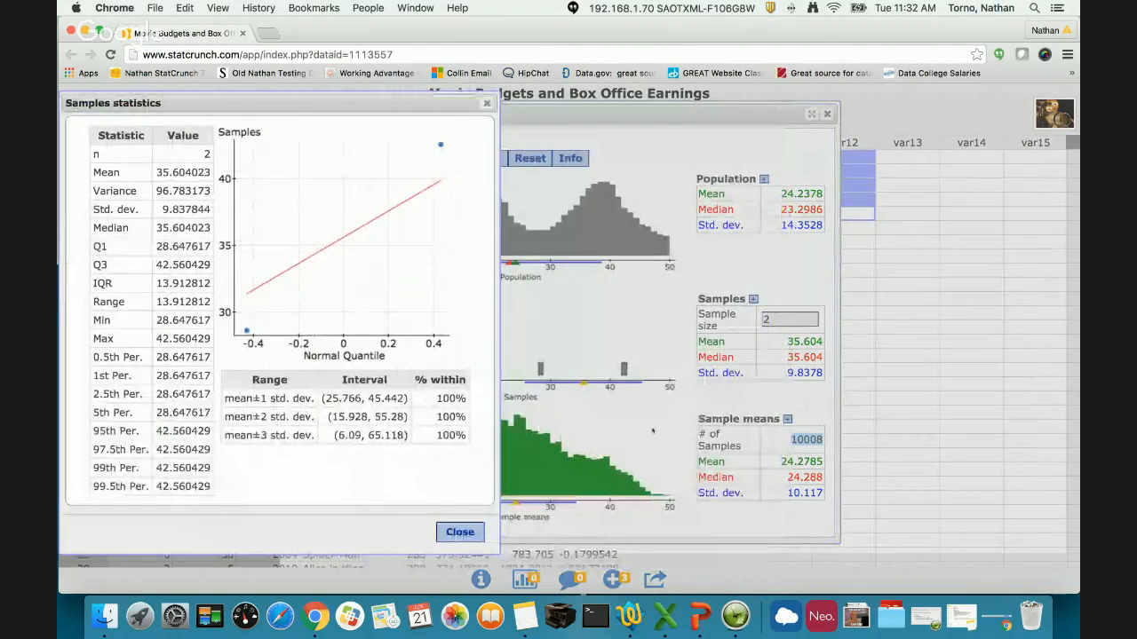
pyautogui.click(469, 533)
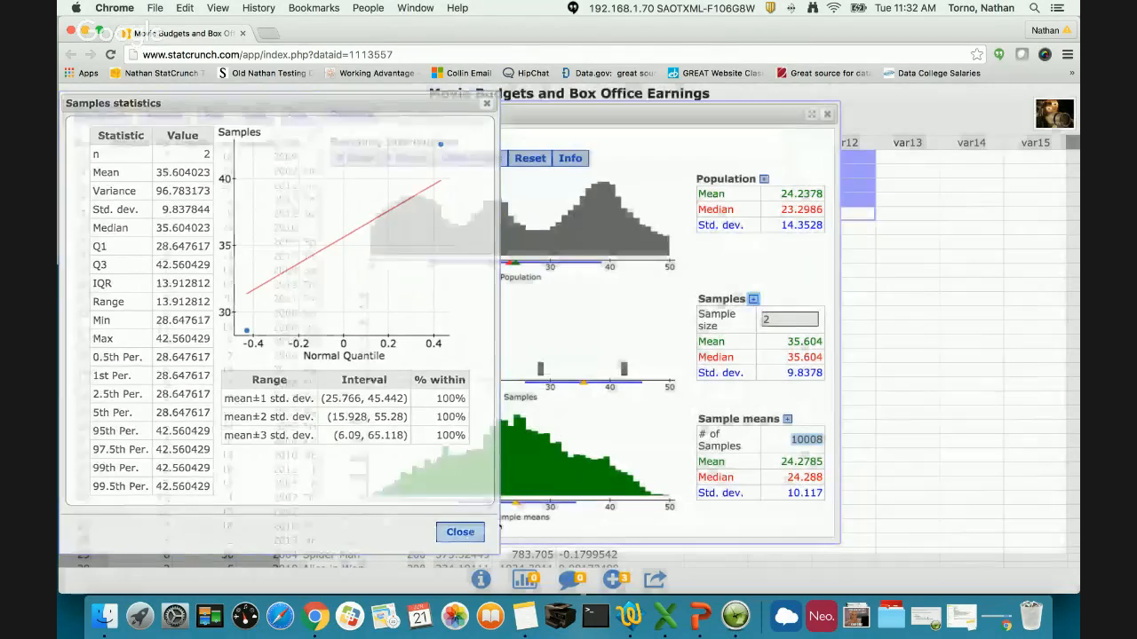
# - Examine the sample means' detailed statistics, normal quantile plot and standard deviation intervals alongside the applet, and close them
pyautogui.click(787, 418)
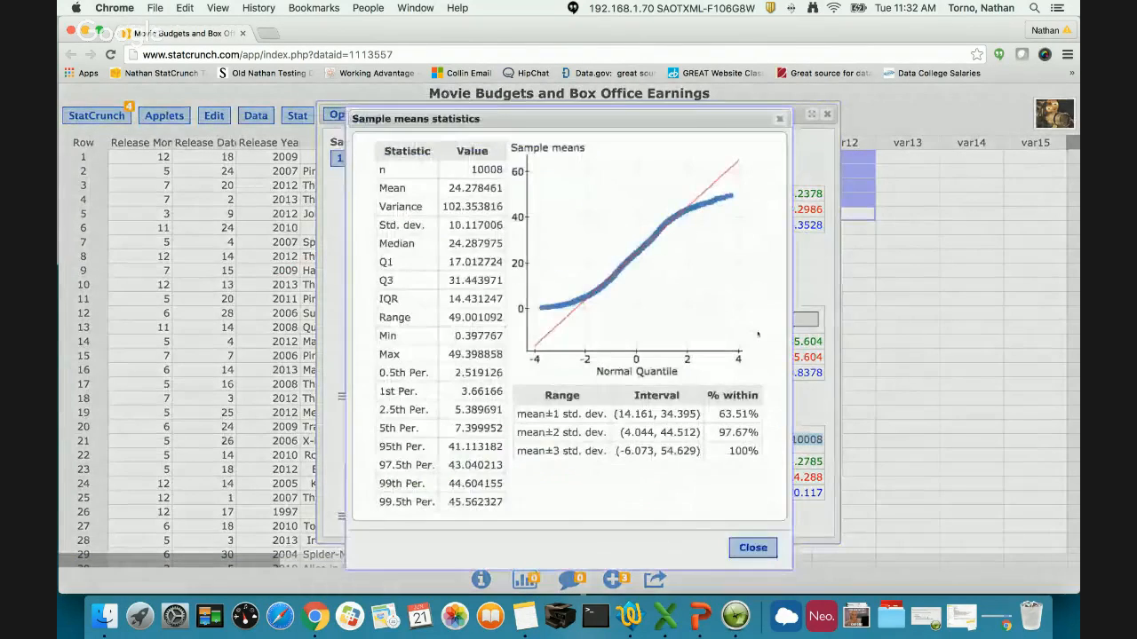
pyautogui.moveTo(638, 110); pyautogui.dragTo(930, 109)
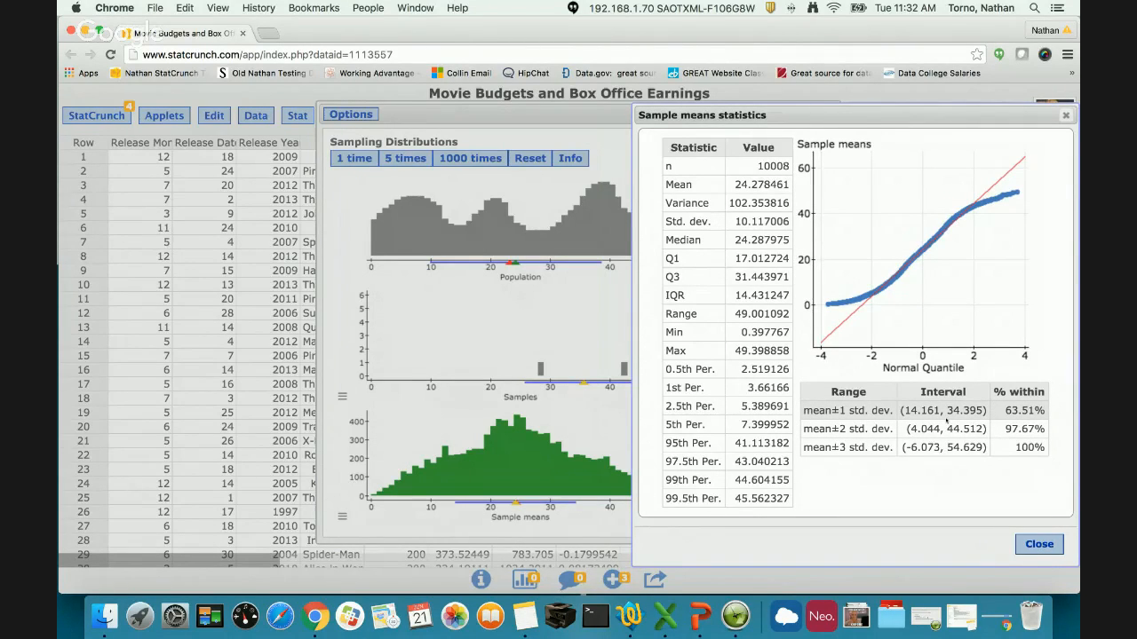
pyautogui.click(1039, 545)
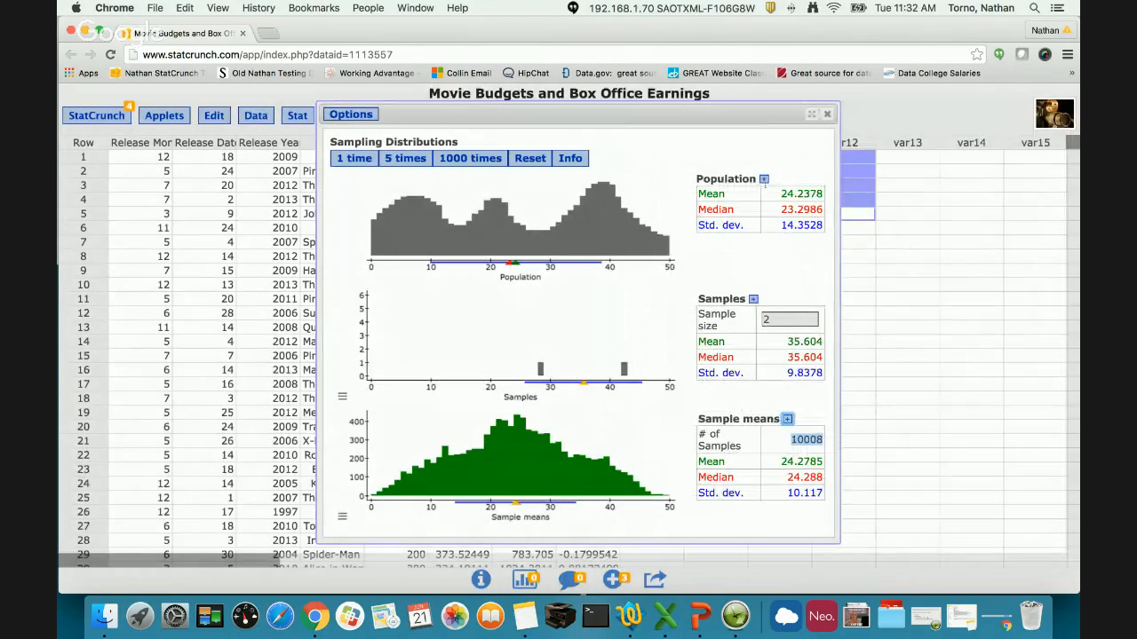
pyautogui.click(782, 247)
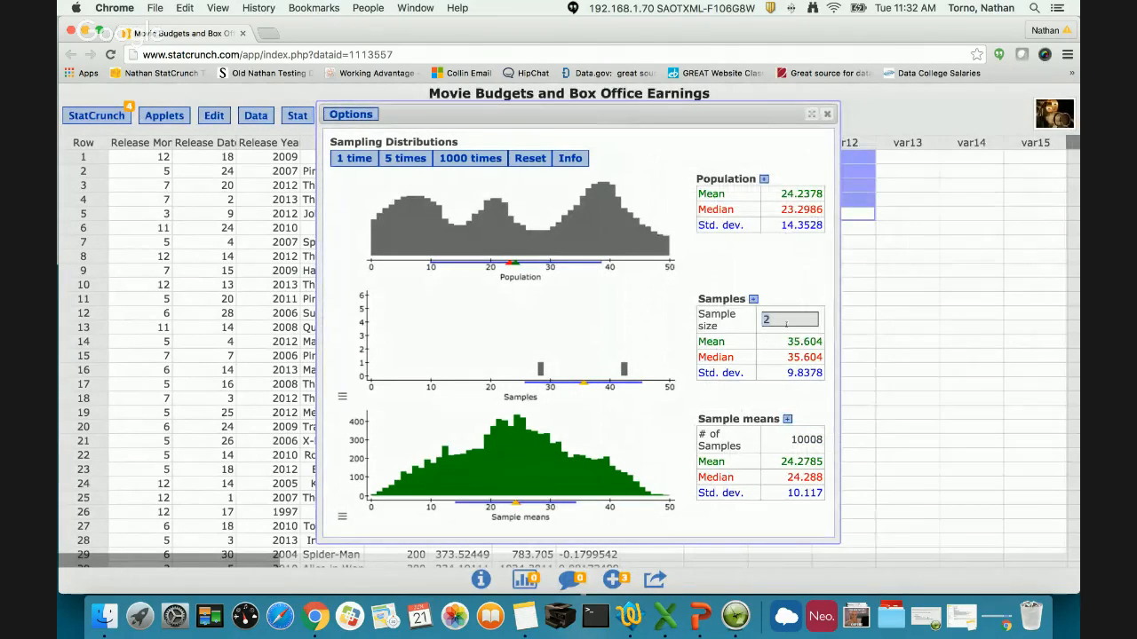
# - Set the sample size to 30 and draw two single samples, one batch of five and 10000 more in batches of 1000
pyautogui.doubleClick(786, 324)
pyautogui.write('30')
pyautogui.press('Return')
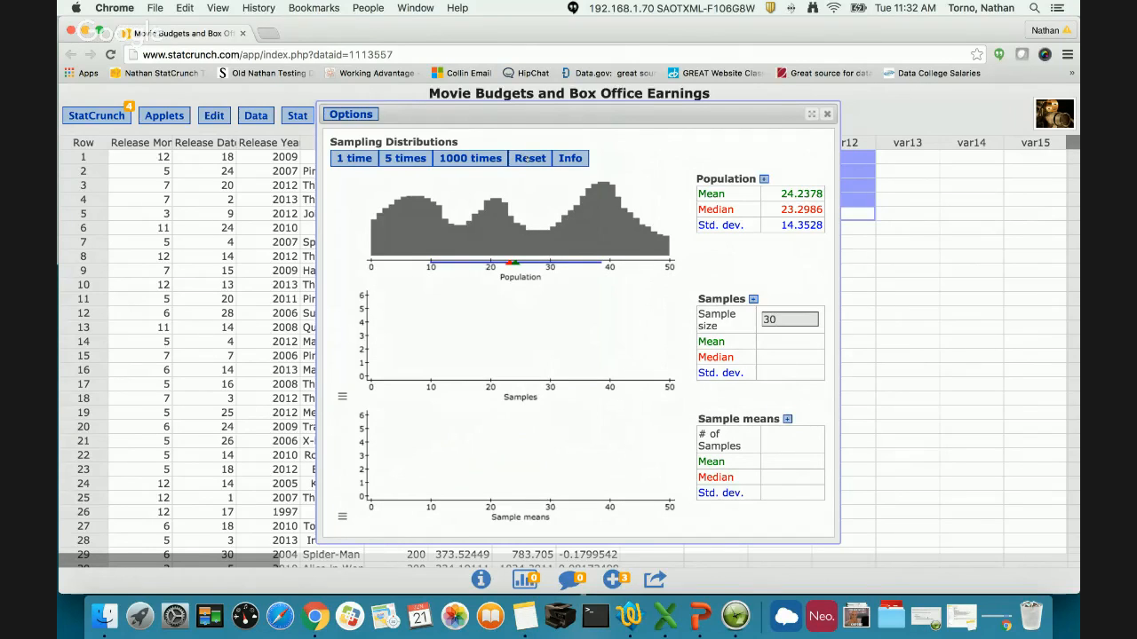
pyautogui.click(345, 158)
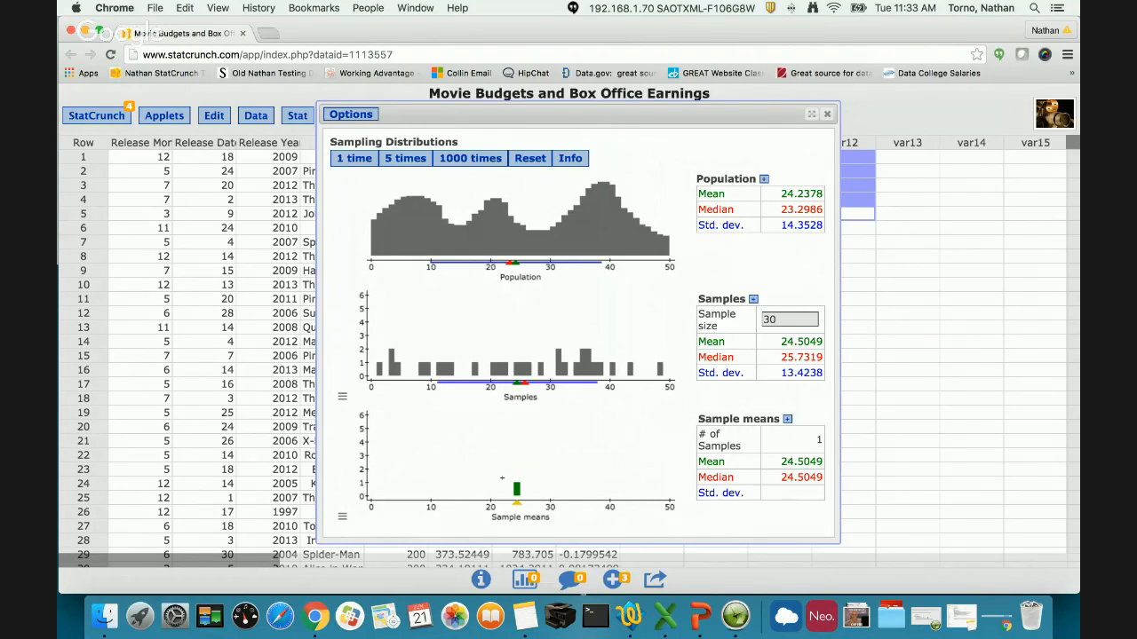
pyautogui.click(364, 162)
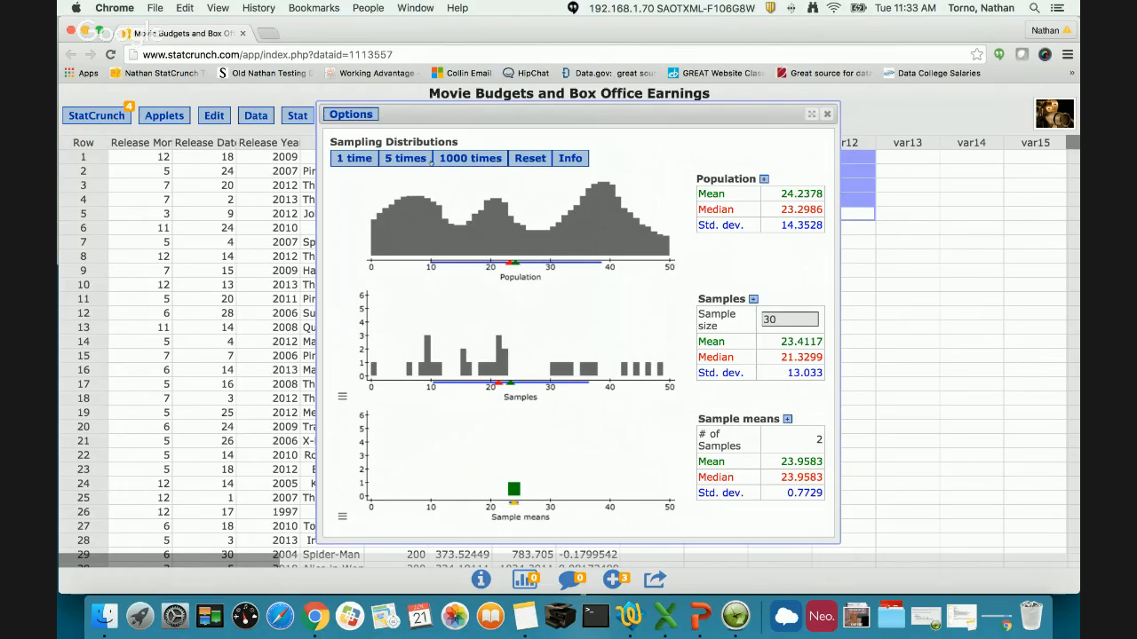
pyautogui.click(405, 158)
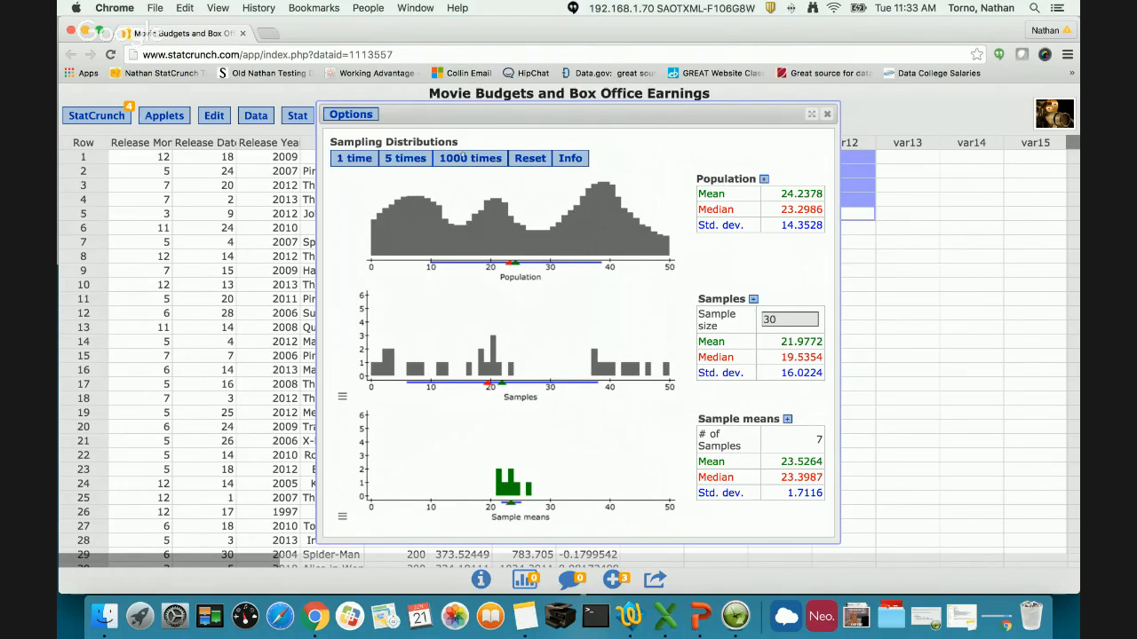
pyautogui.click(463, 157)
pyautogui.click(463, 158)
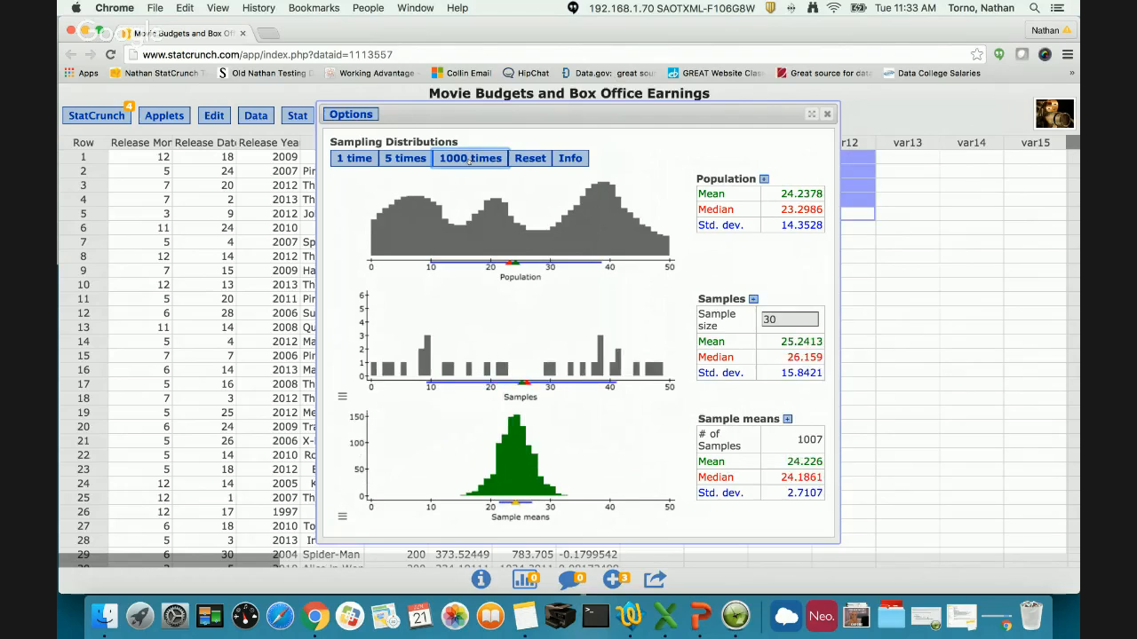
pyautogui.click(463, 158)
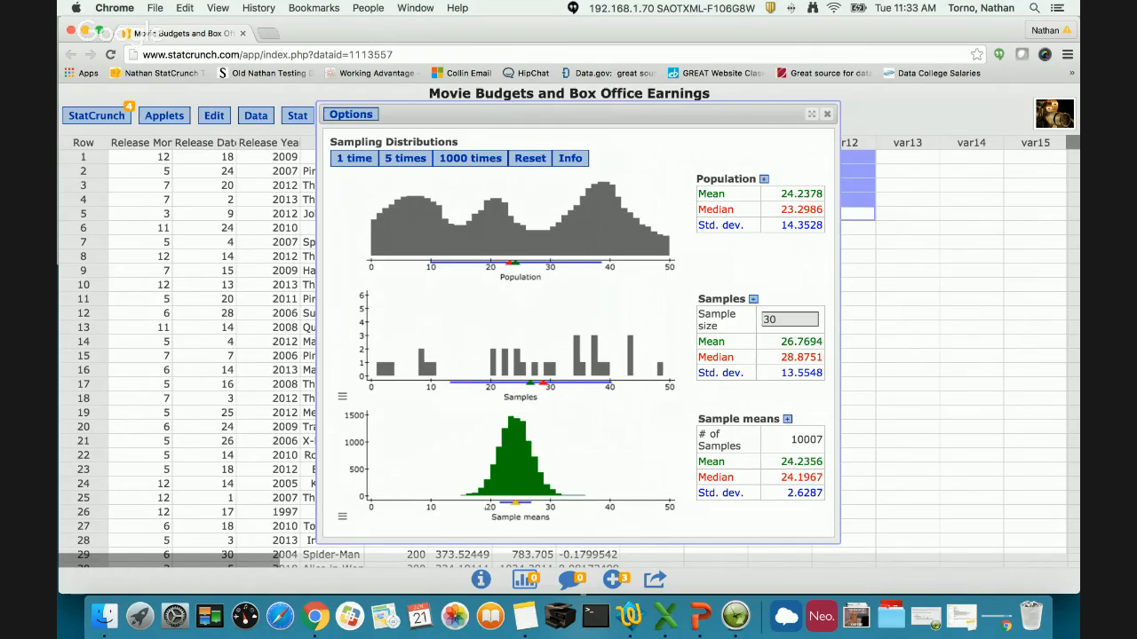
# - Add percent dividers to the Samples plot and move the upper divider to about 45
pyautogui.click(341, 397)
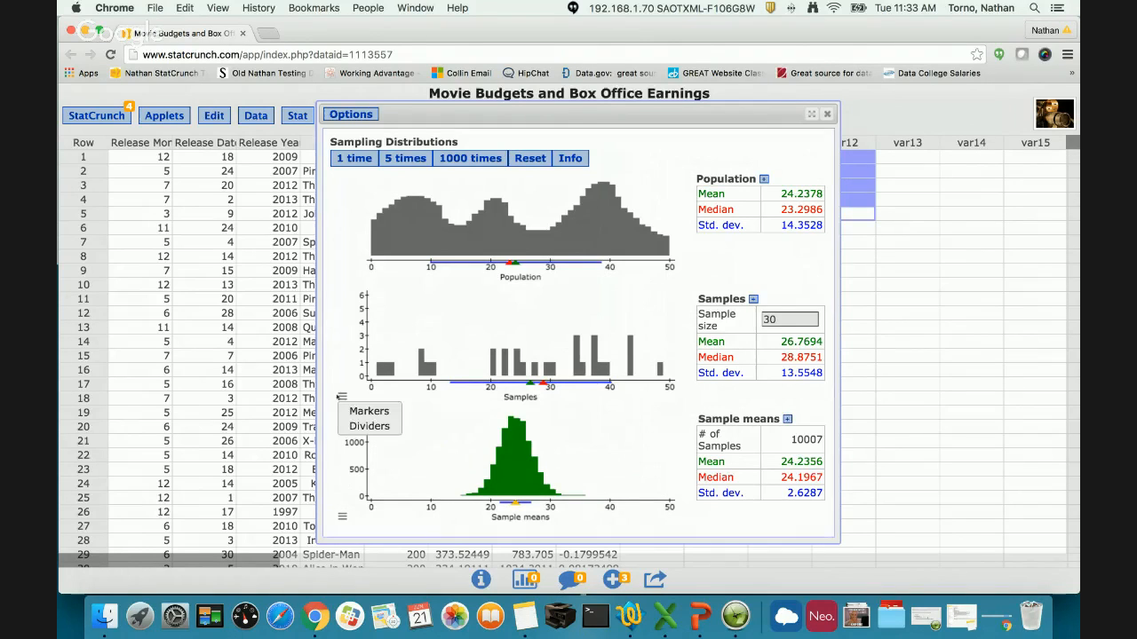
pyautogui.click(342, 397)
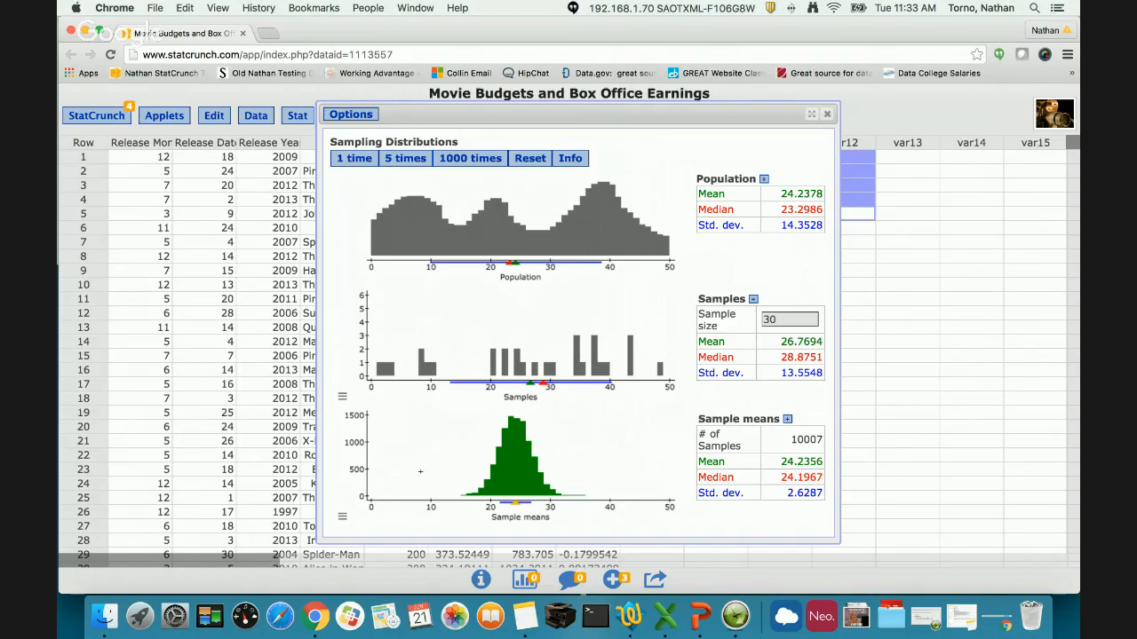
pyautogui.click(342, 398)
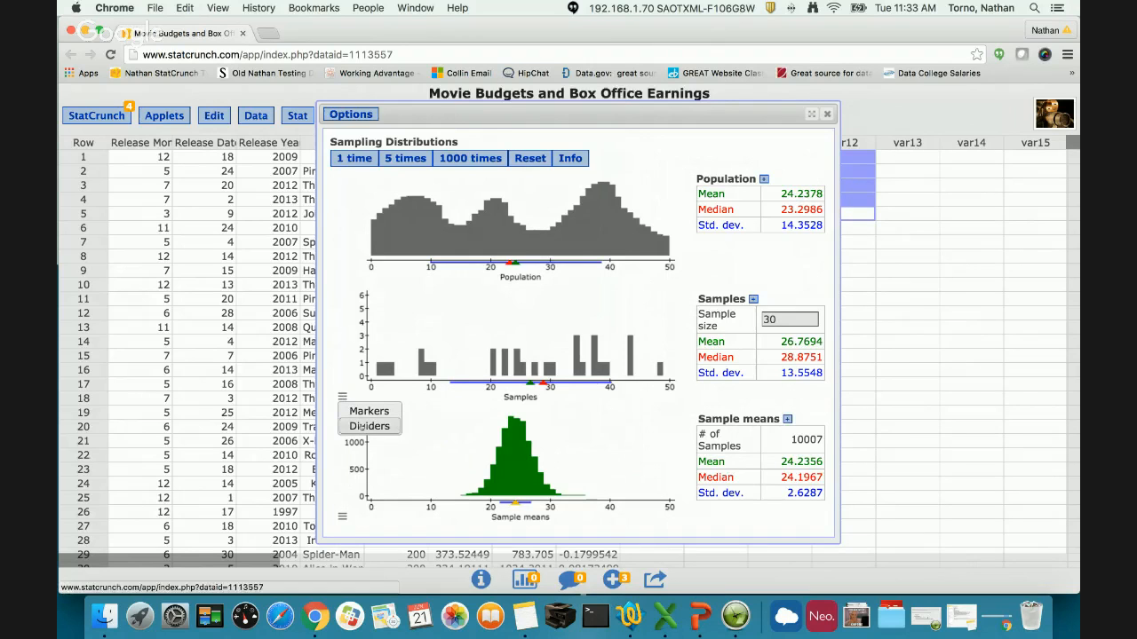
pyautogui.click(362, 427)
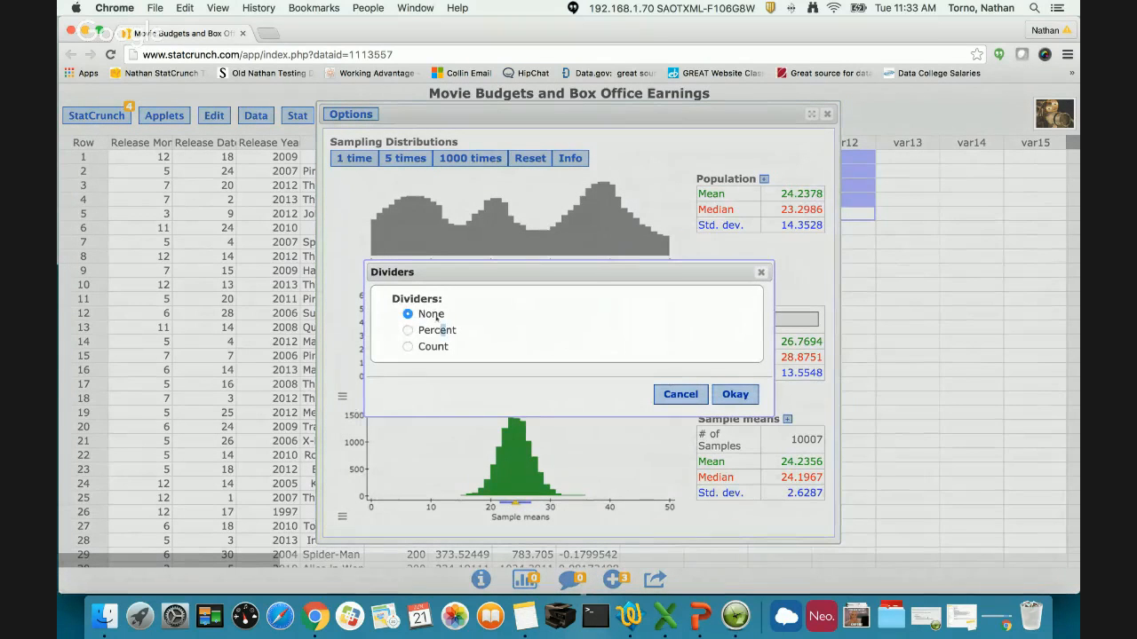
pyautogui.click(470, 334)
pyautogui.click(726, 396)
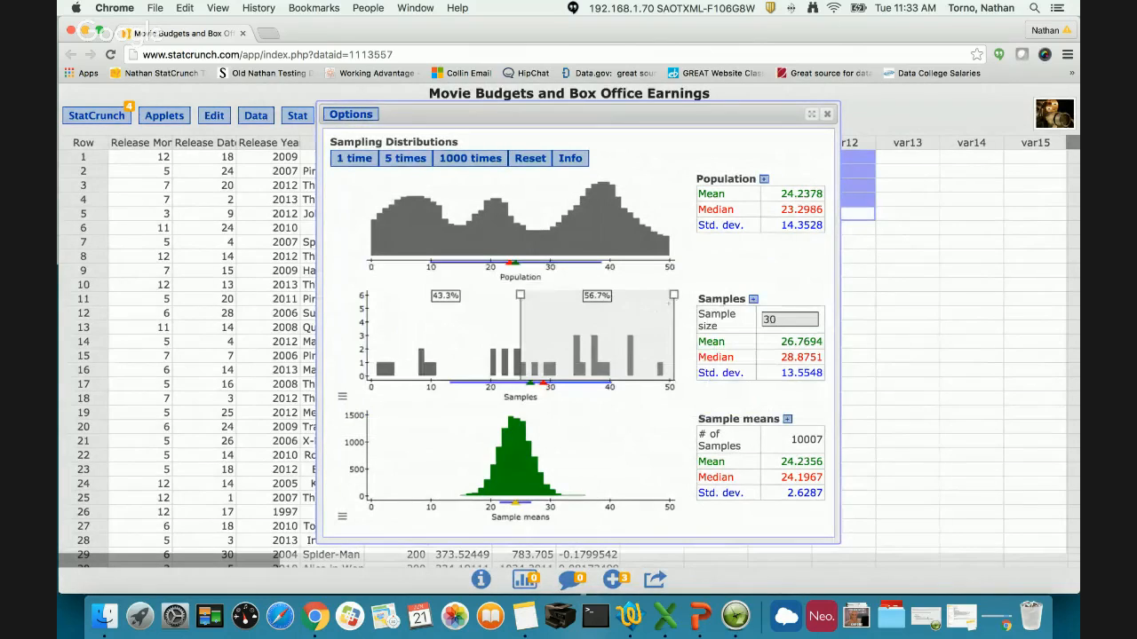
pyautogui.moveTo(668, 303)
pyautogui.mouseDown()
pyautogui.moveTo(386, 320)
pyautogui.moveTo(637, 324)
pyautogui.mouseUp()
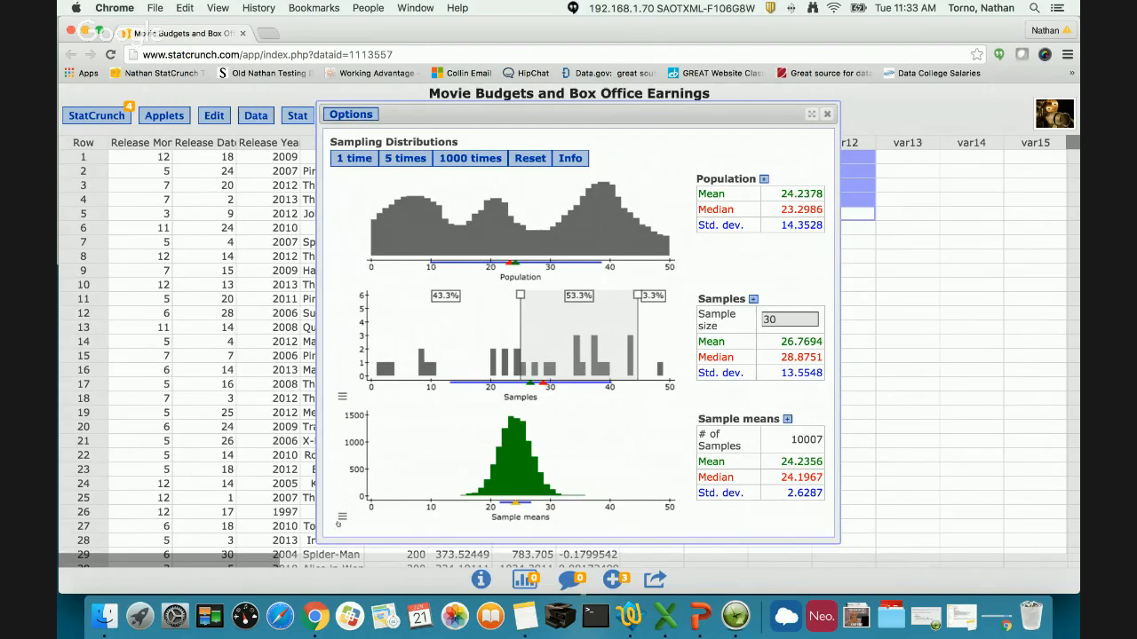
# - Zoom the x-axis of the Sample means plot and add 12000 more samples of size 30 in batches of 1000
pyautogui.click(341, 519)
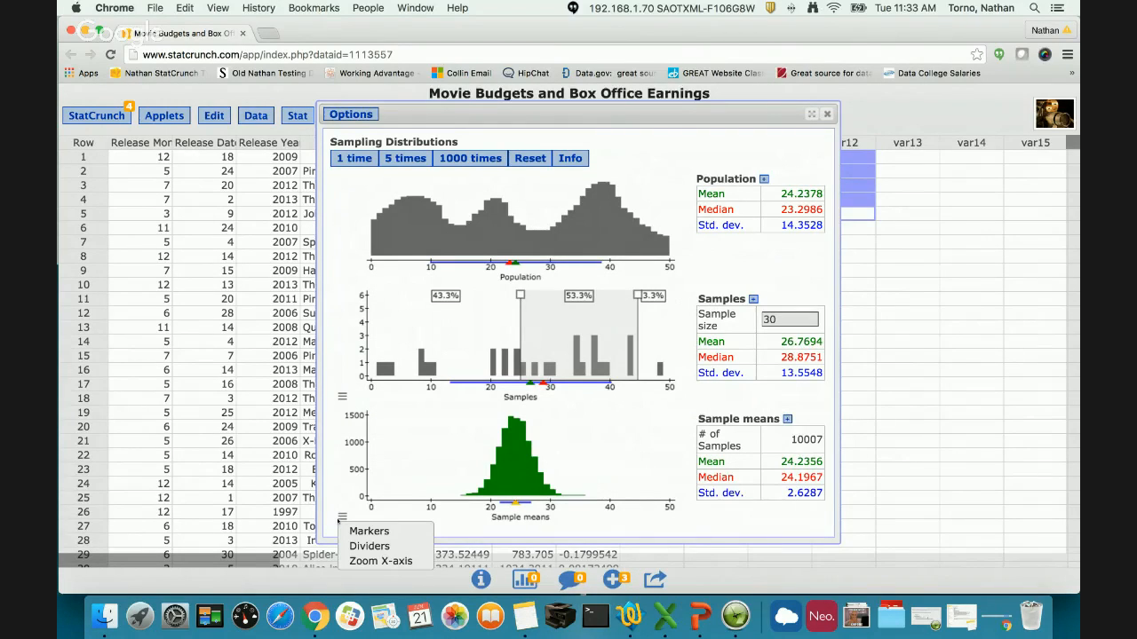
pyautogui.click(405, 561)
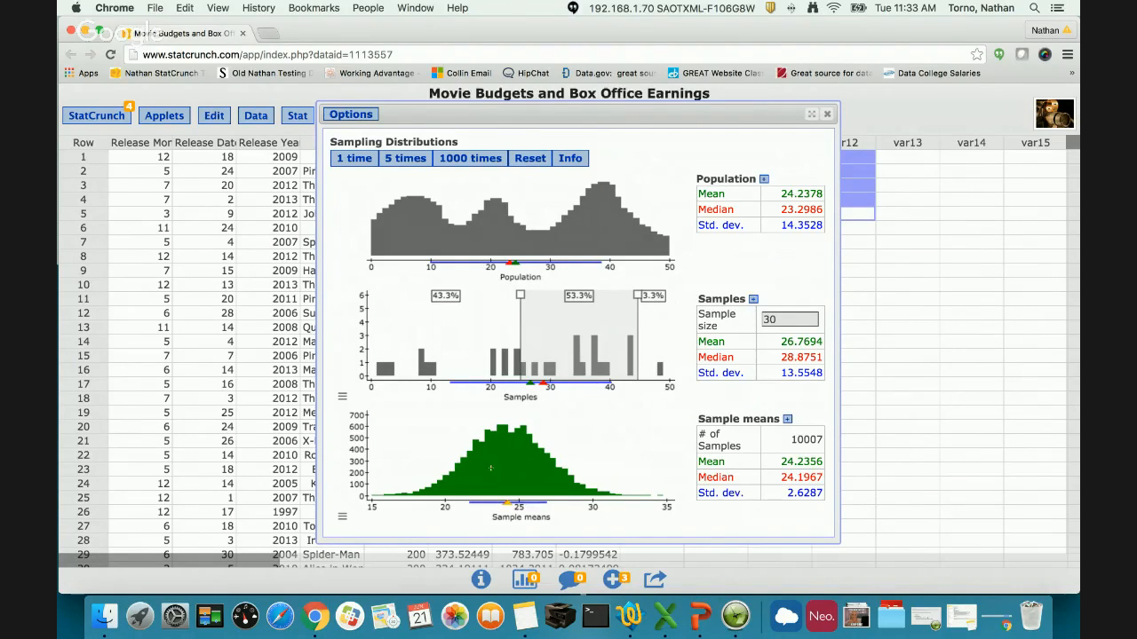
pyautogui.click(458, 163)
pyautogui.click(458, 163)
pyautogui.click(458, 163)
pyautogui.click(458, 163)
pyautogui.click(459, 163)
pyautogui.click(458, 163)
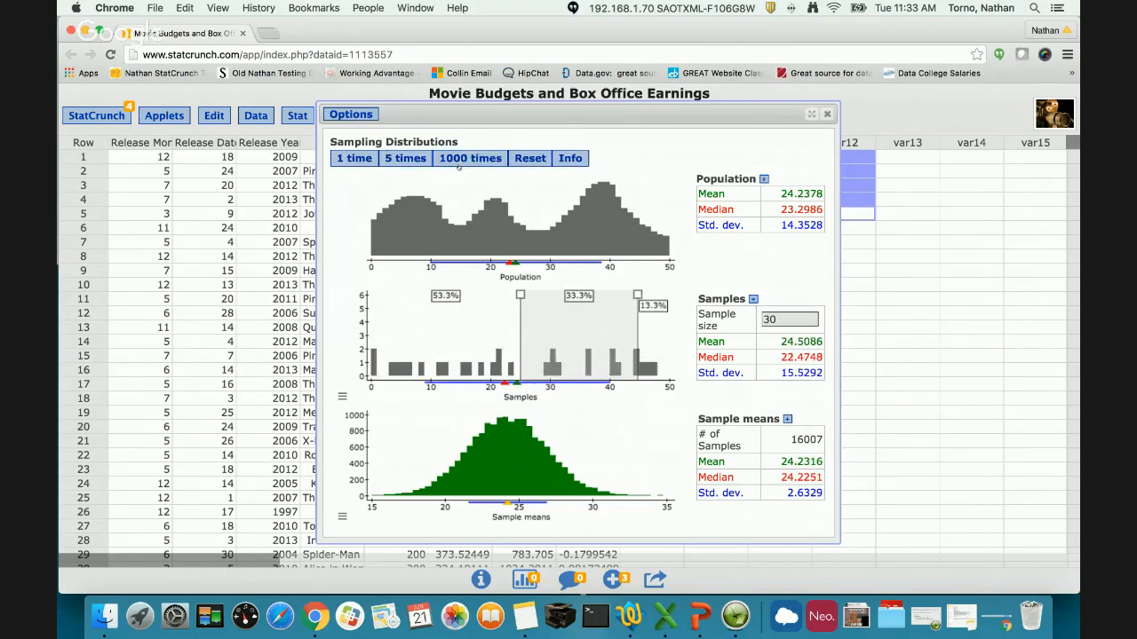
pyautogui.click(458, 164)
pyautogui.click(458, 164)
pyautogui.click(459, 164)
pyautogui.click(458, 163)
pyautogui.click(458, 164)
pyautogui.click(458, 164)
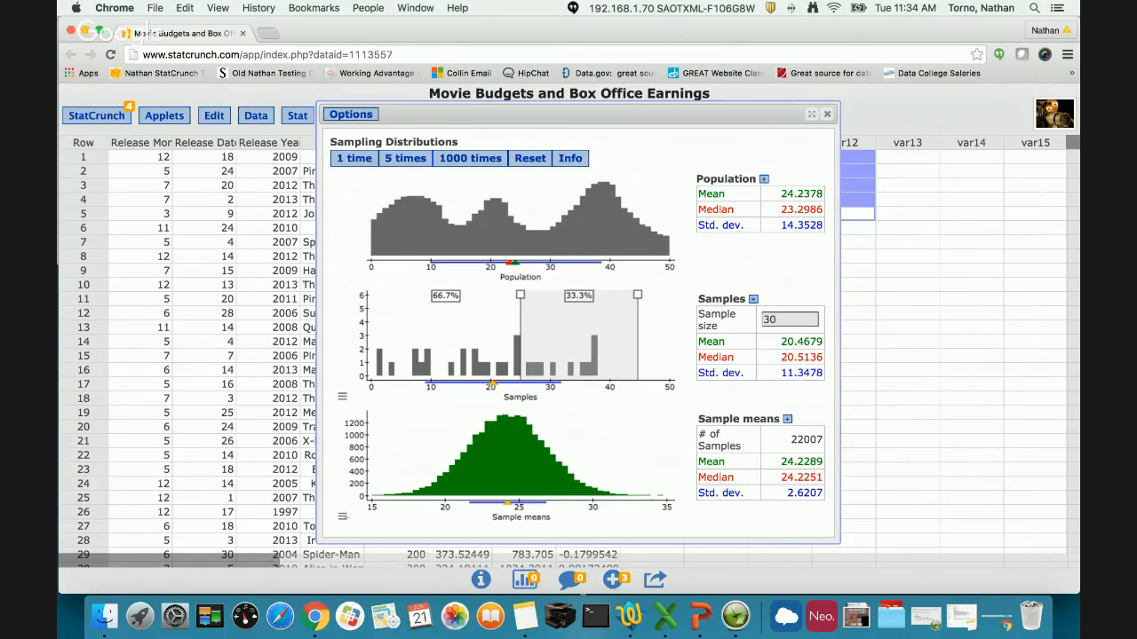
# - Return the Sample means plot to its fixed x-axis and reset the applet to clear all drawn samples
pyautogui.click(342, 516)
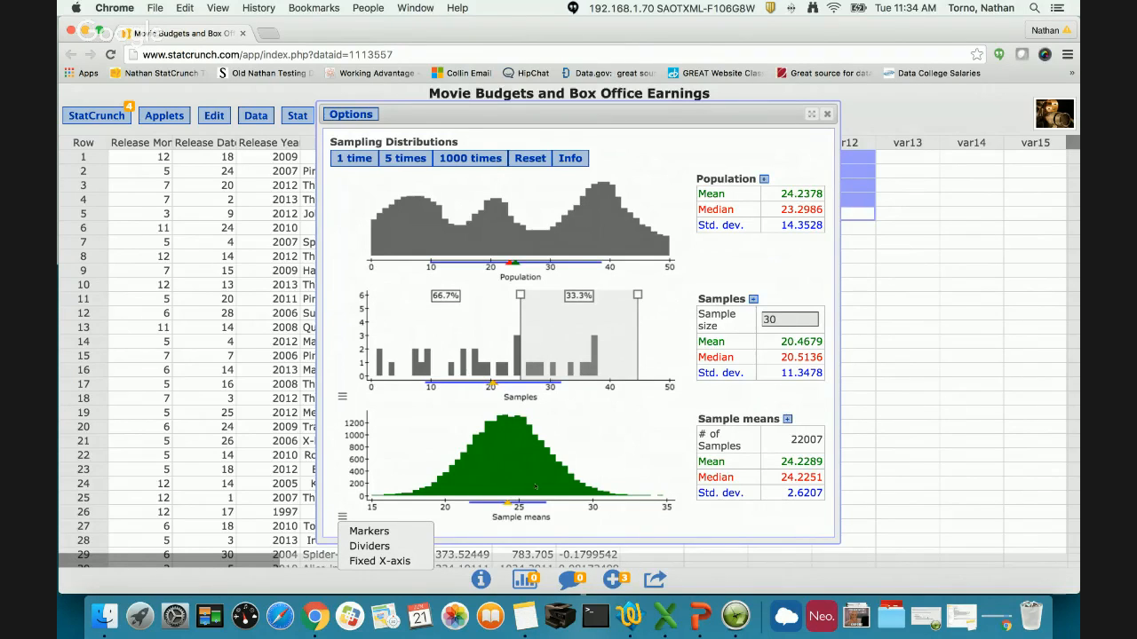
pyautogui.click(390, 561)
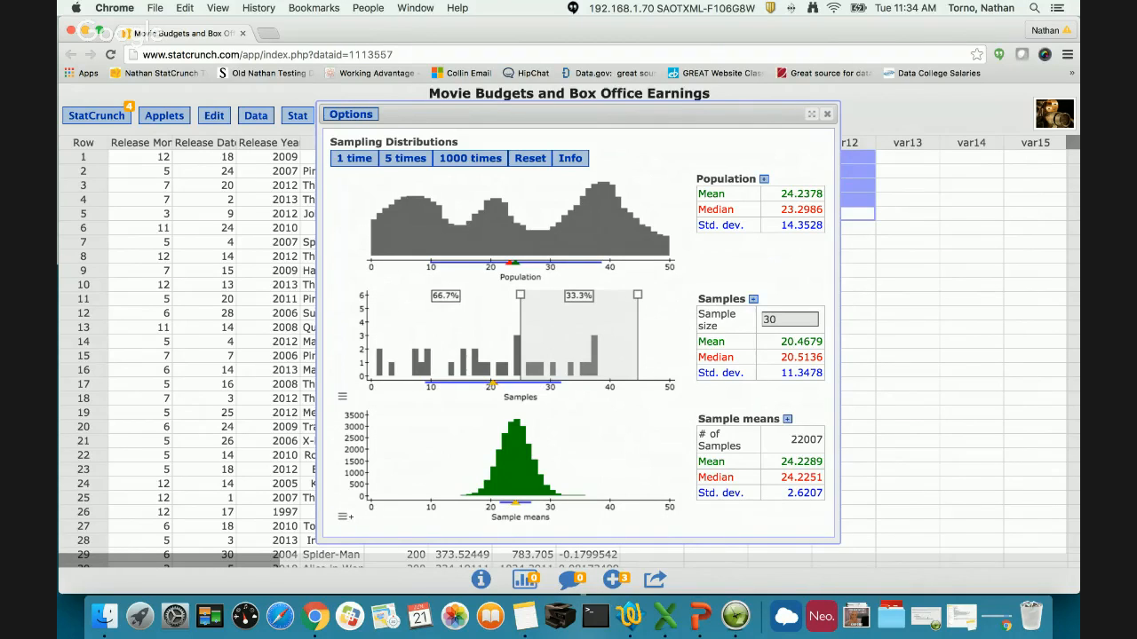
pyautogui.click(544, 158)
# - Zoom the x-axis of the empty Sample means plot, leaving its dividers unset
pyautogui.click(342, 514)
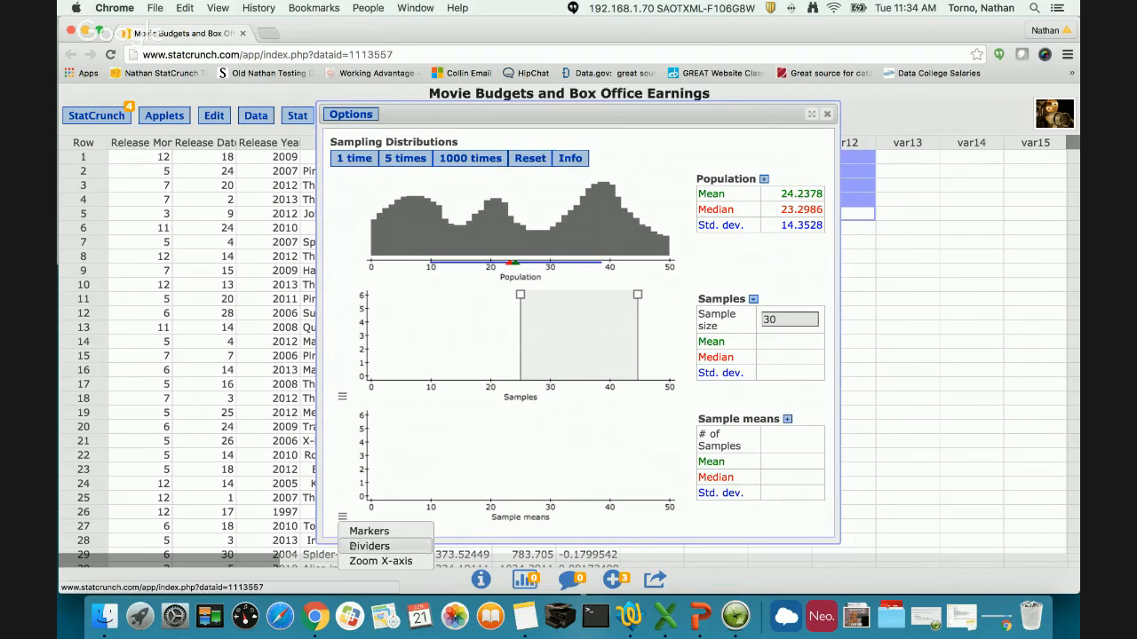
pyautogui.click(357, 550)
pyautogui.press('Escape')
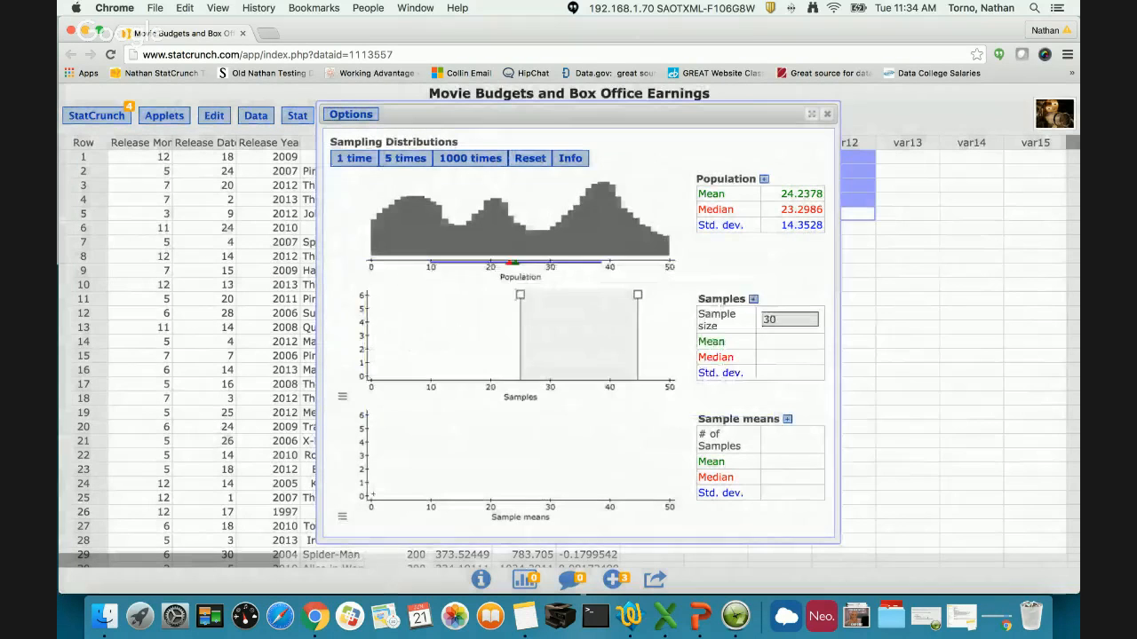
pyautogui.click(342, 516)
pyautogui.click(364, 559)
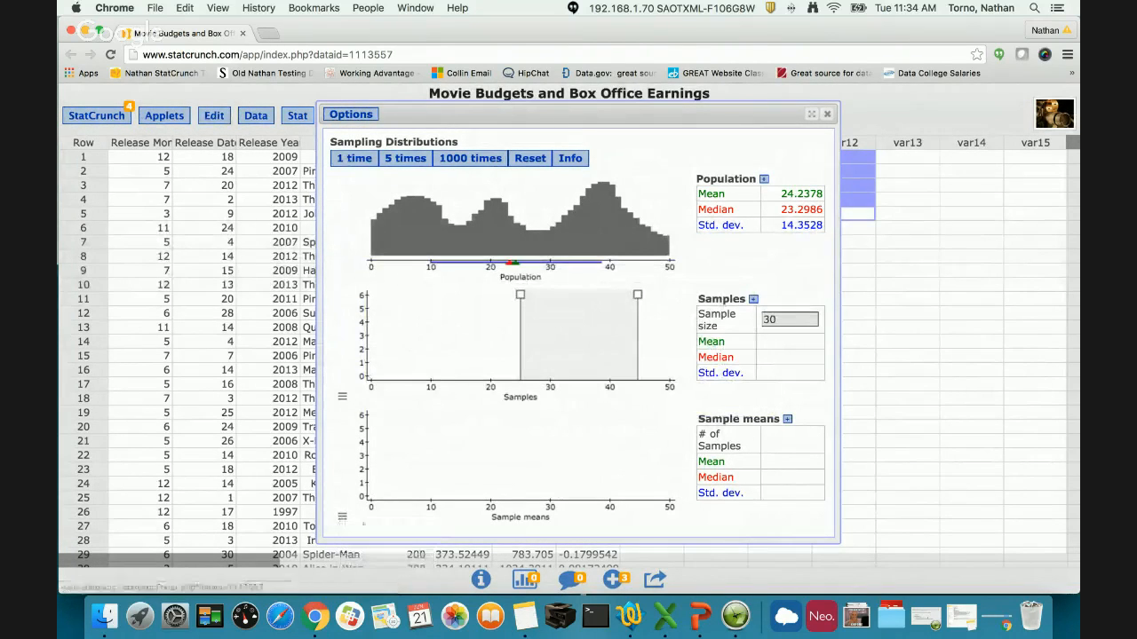
# - Draw 45 samples of size 30 in repeated batches of five to build up the zoomed Sample means plot
pyautogui.click(397, 158)
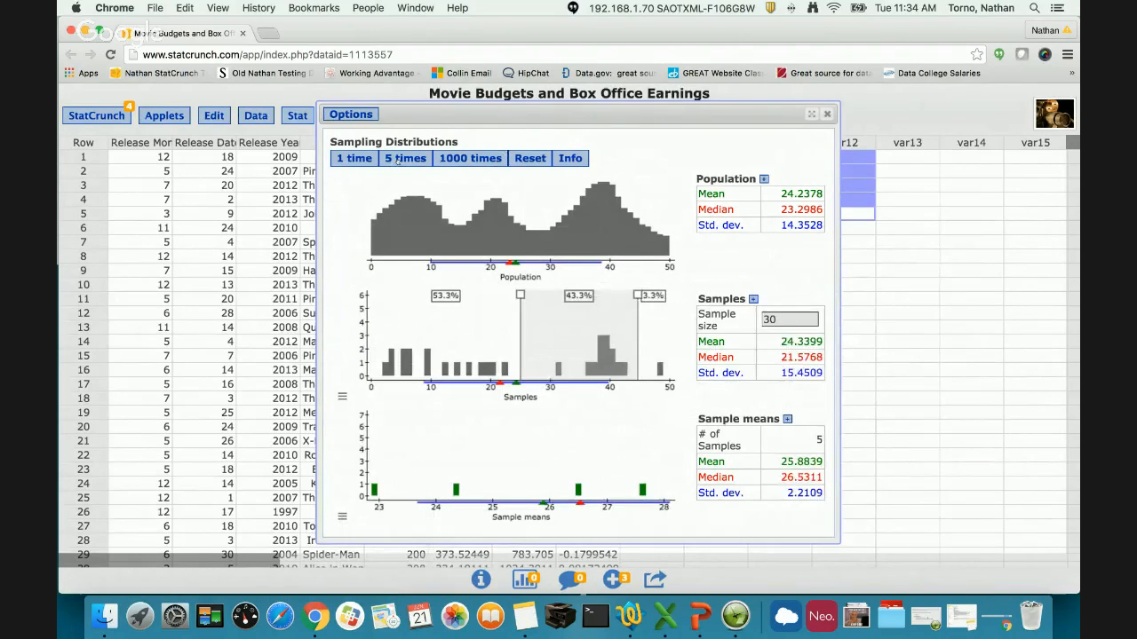
pyautogui.click(397, 158)
pyautogui.click(397, 158)
pyautogui.click(396, 158)
pyautogui.click(397, 158)
pyautogui.click(397, 159)
pyautogui.click(397, 159)
pyautogui.click(397, 161)
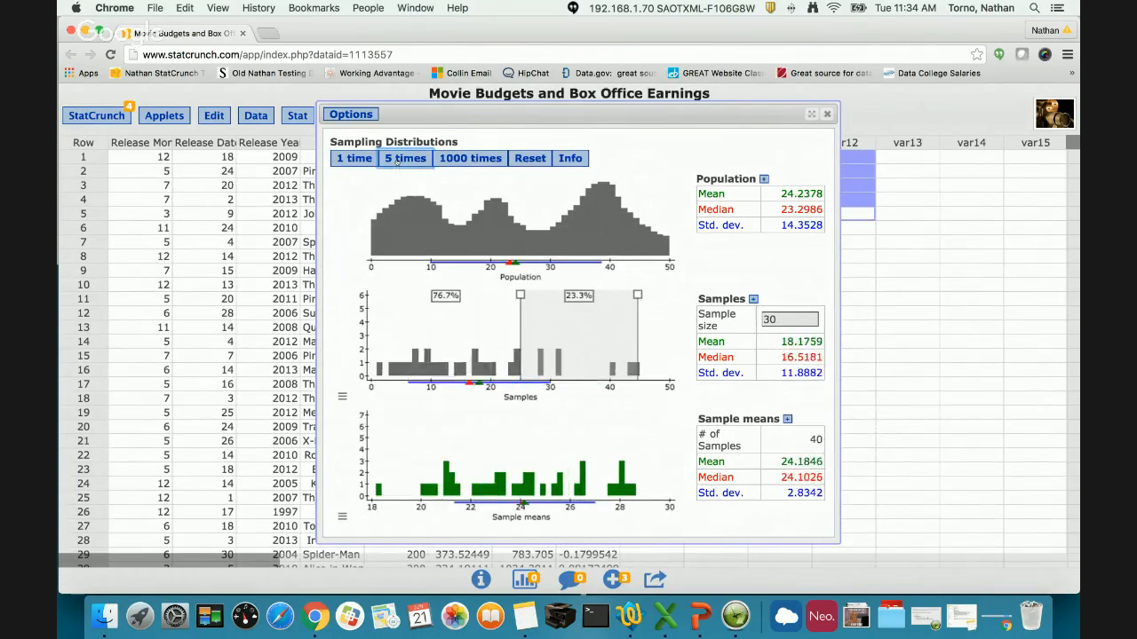
pyautogui.click(397, 160)
# - Add 9000 more samples of size 30 in batches of 1000 to the zoomed Sample means plot
pyautogui.click(459, 157)
pyautogui.click(459, 158)
pyautogui.click(459, 157)
pyautogui.click(459, 156)
pyautogui.click(459, 156)
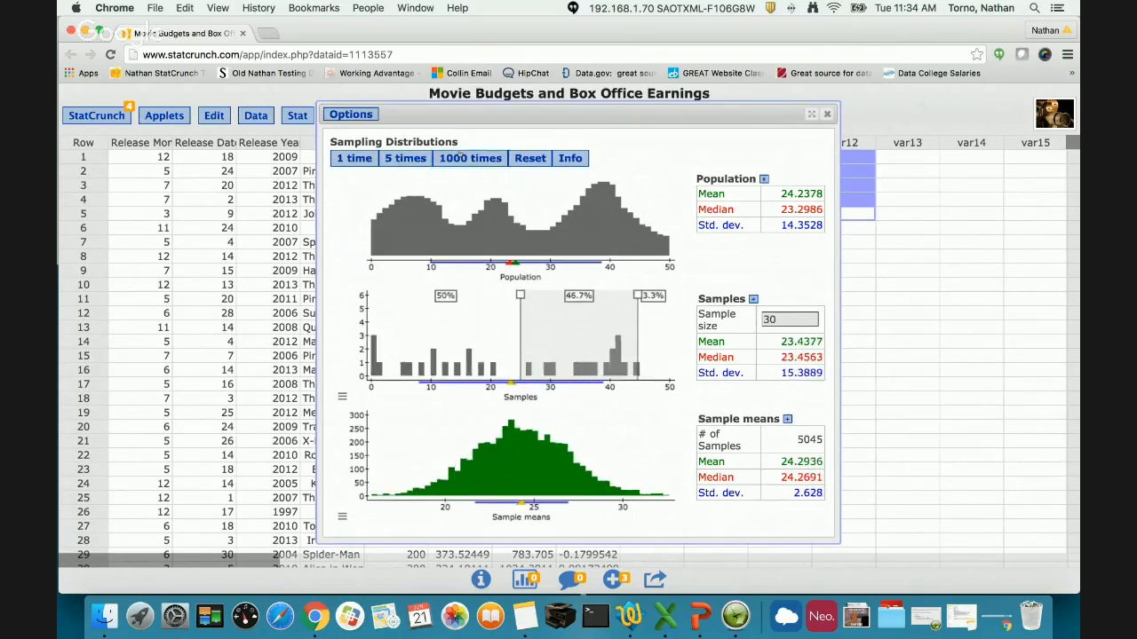
pyautogui.click(459, 156)
pyautogui.click(459, 157)
pyautogui.click(459, 156)
pyautogui.click(459, 156)
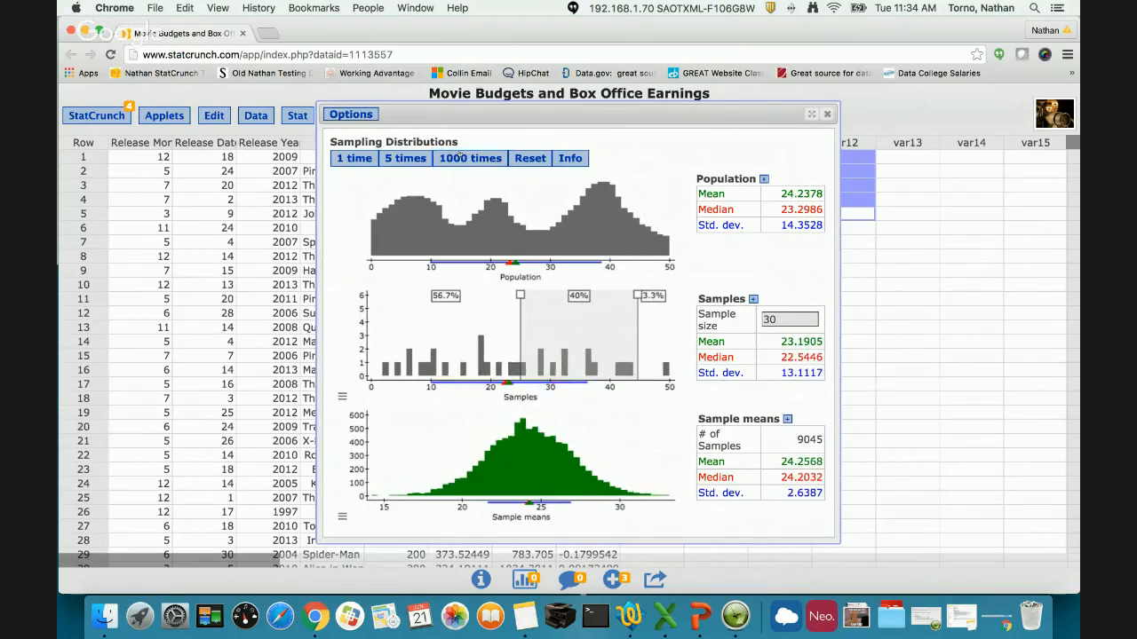
# - Add percent dividers to the Sample means plot and move the upper divider to about 29 on its x-axis
pyautogui.click(342, 517)
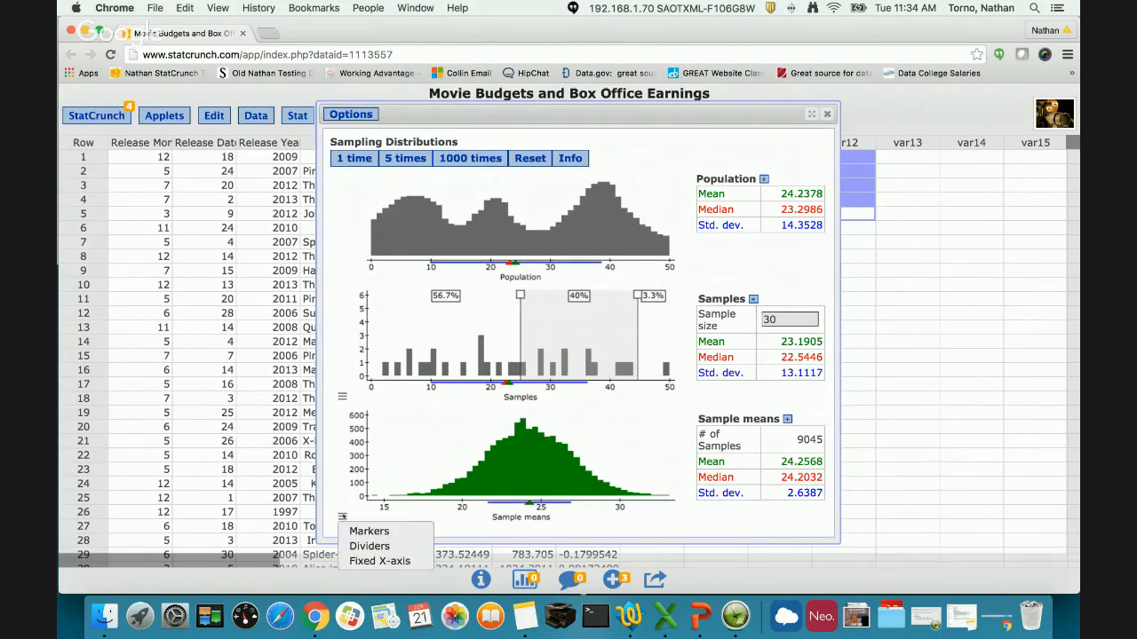
pyautogui.click(411, 545)
pyautogui.click(407, 329)
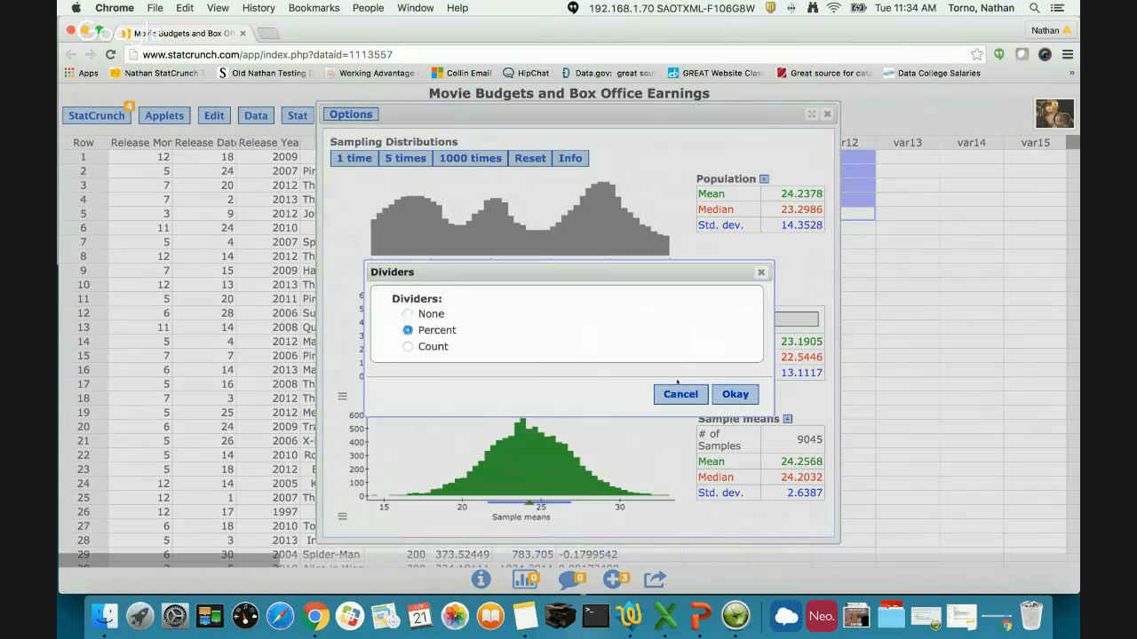
pyautogui.click(742, 398)
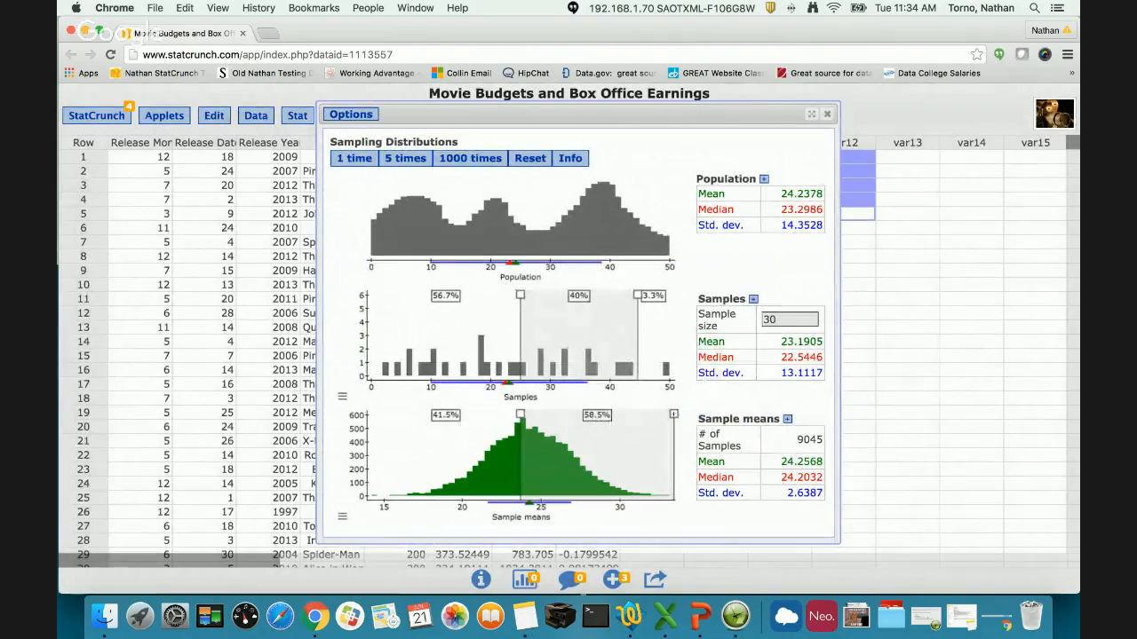
pyautogui.moveTo(674, 415); pyautogui.dragTo(607, 484)
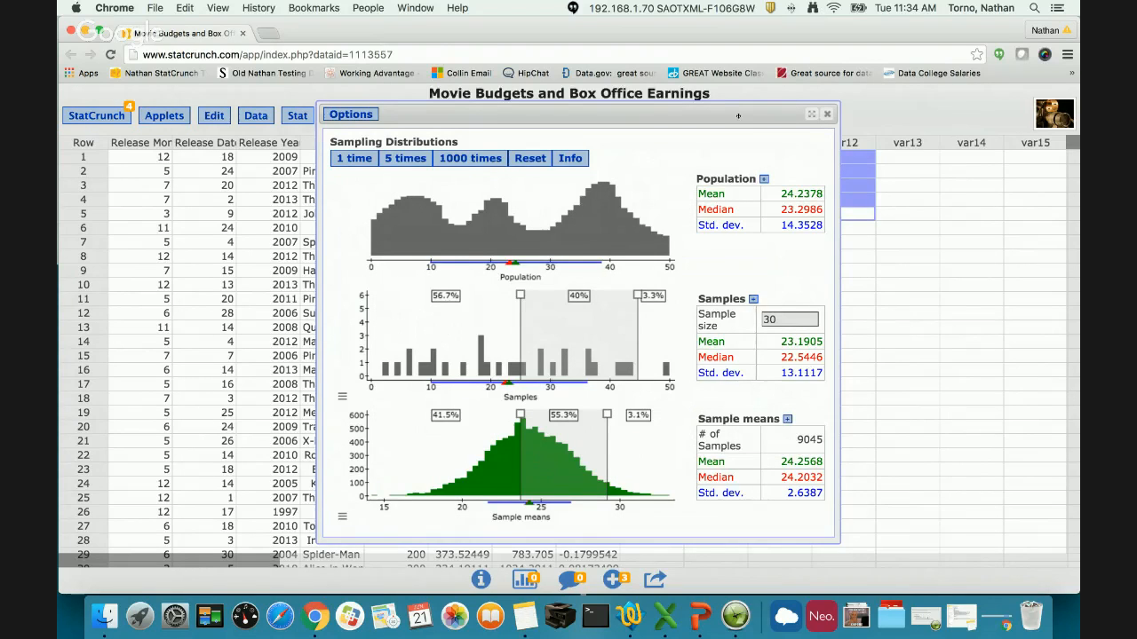
# - Reposition the sampling distributions applet and view its copyable image, closing the image when done
pyautogui.moveTo(738, 115); pyautogui.dragTo(813, 110)
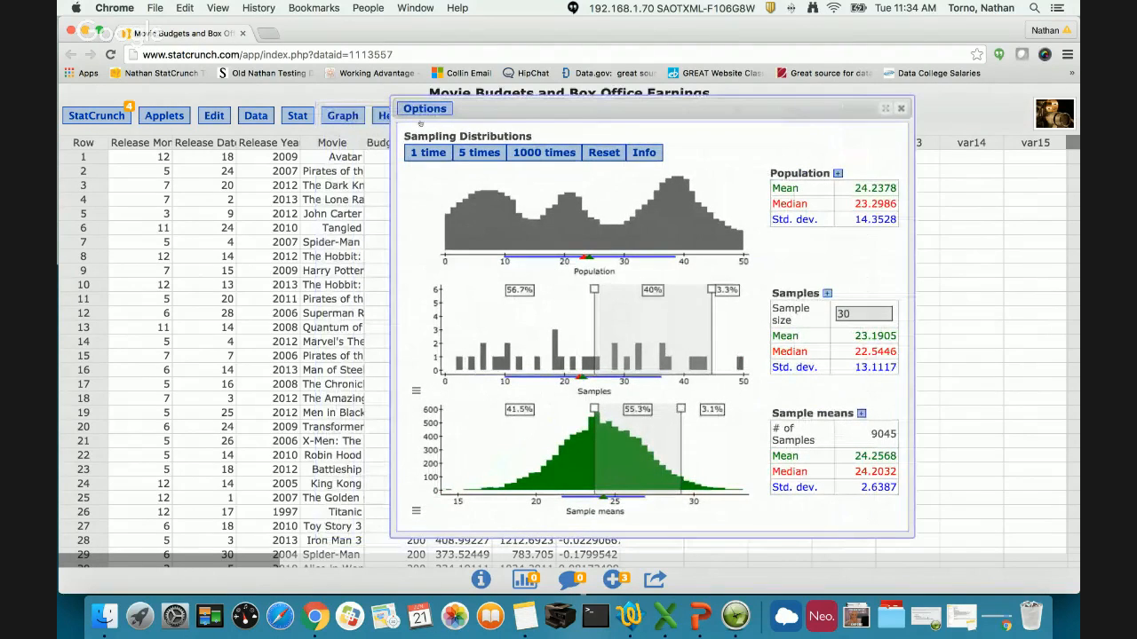
pyautogui.click(423, 109)
pyautogui.click(436, 154)
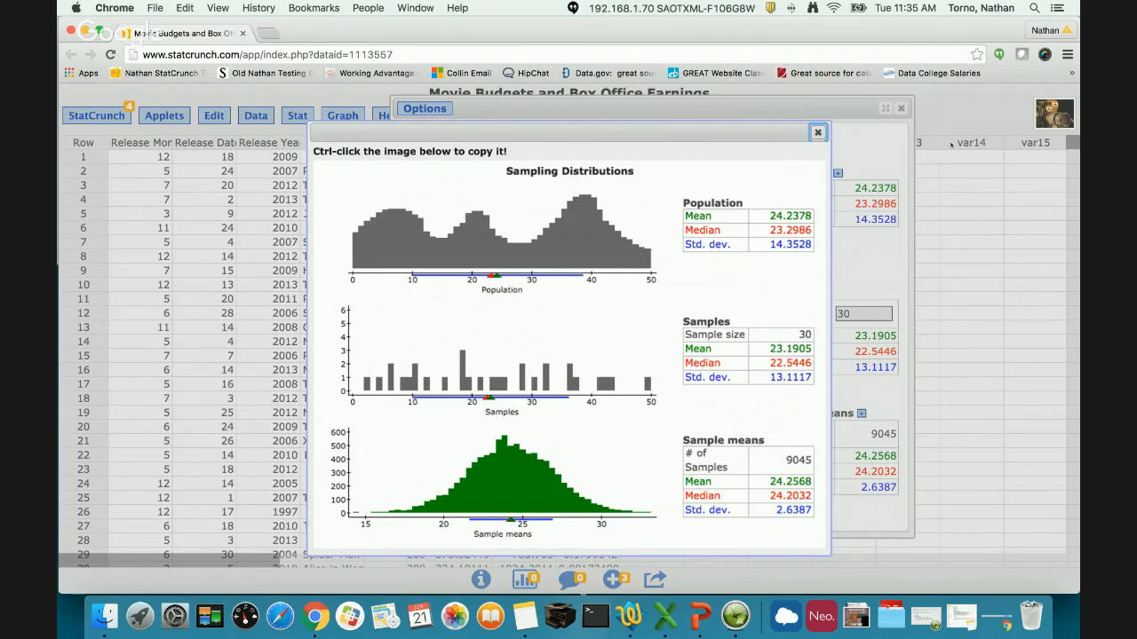
pyautogui.click(817, 132)
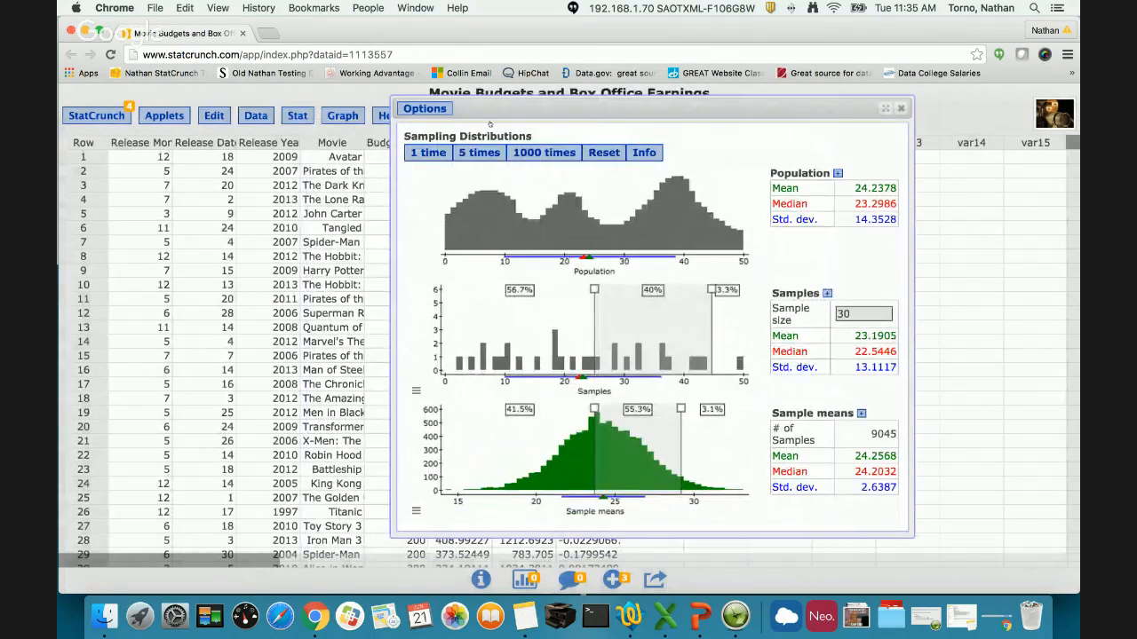
pyautogui.click(426, 109)
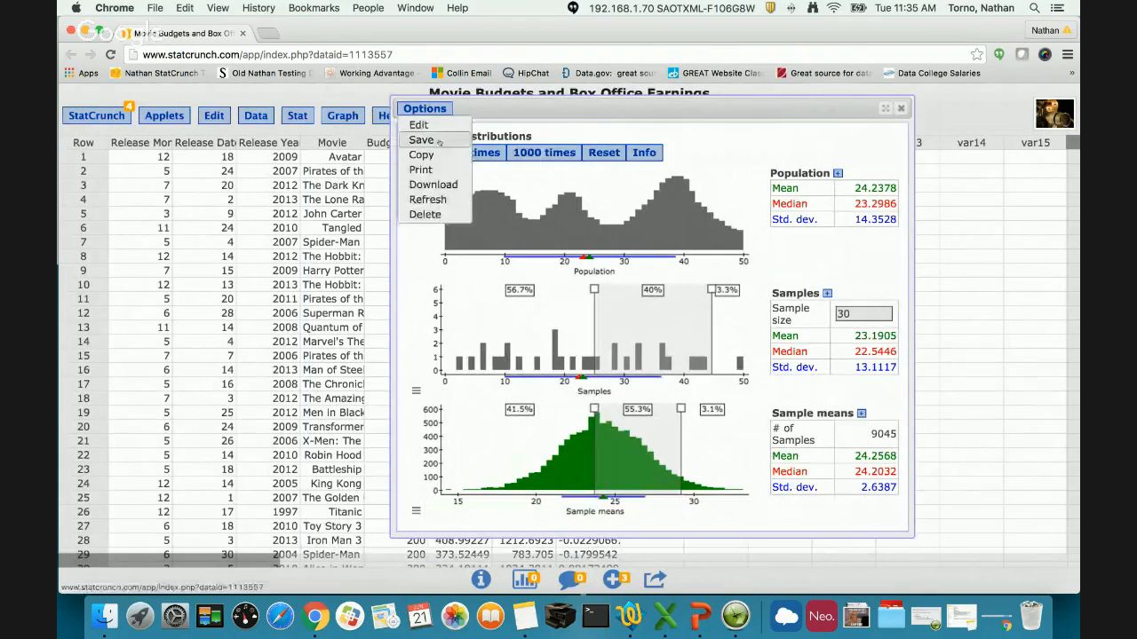
pyautogui.click(609, 127)
# - Edit the applet's settings so the population comes from the data table's Budget ($M) column
pyautogui.click(425, 109)
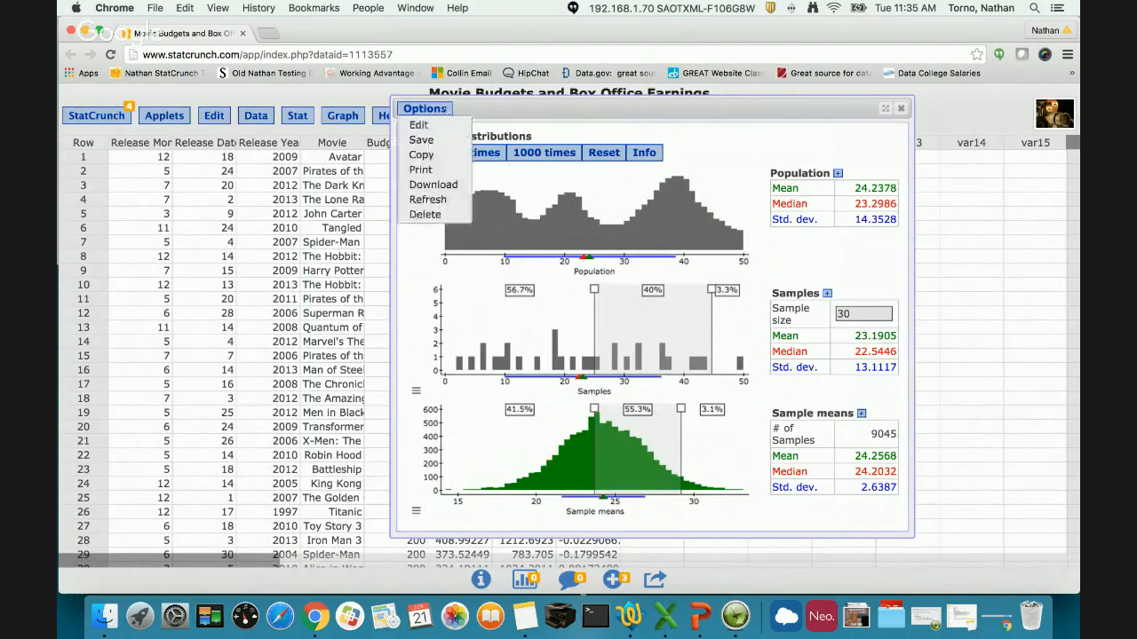
pyautogui.click(416, 119)
pyautogui.moveTo(523, 95); pyautogui.dragTo(293, 95)
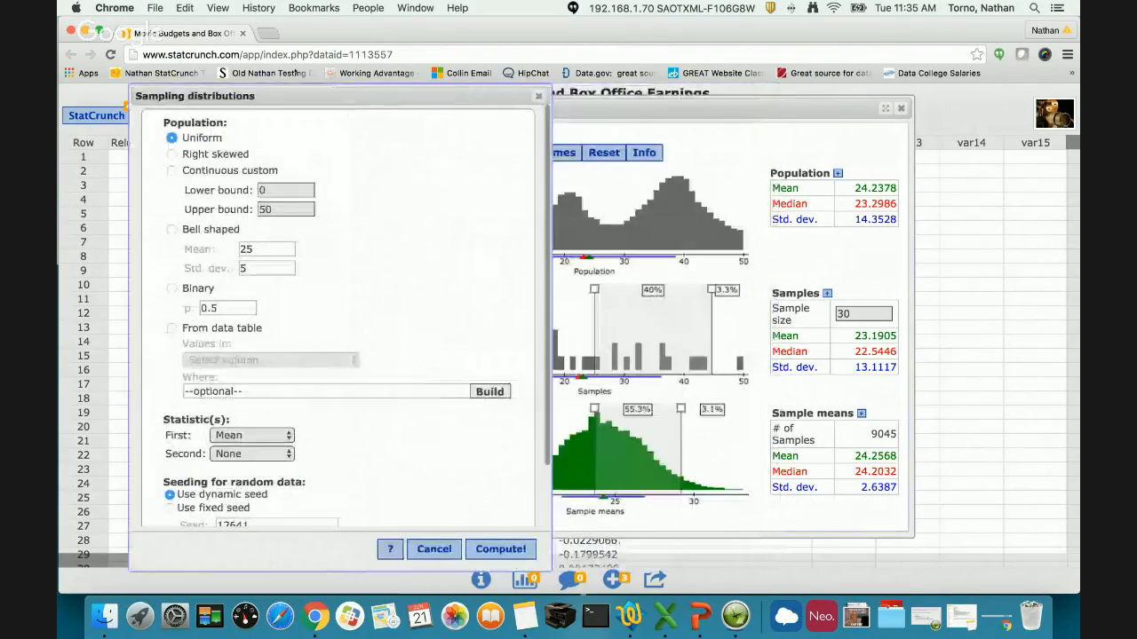
pyautogui.scroll(-1, 260, 262)
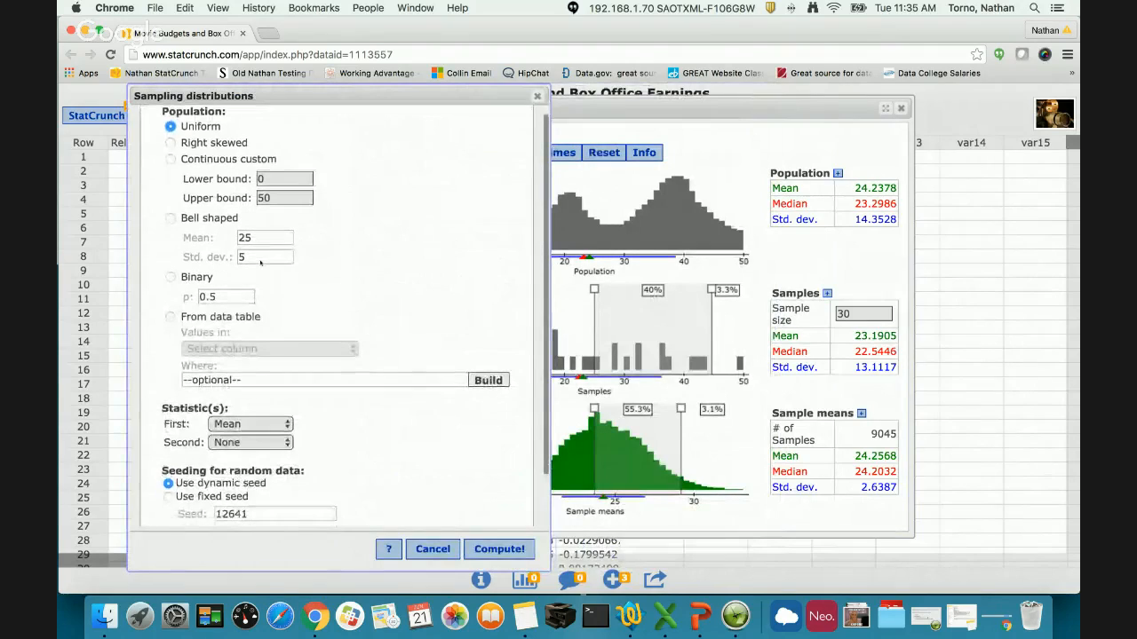
pyautogui.click(227, 317)
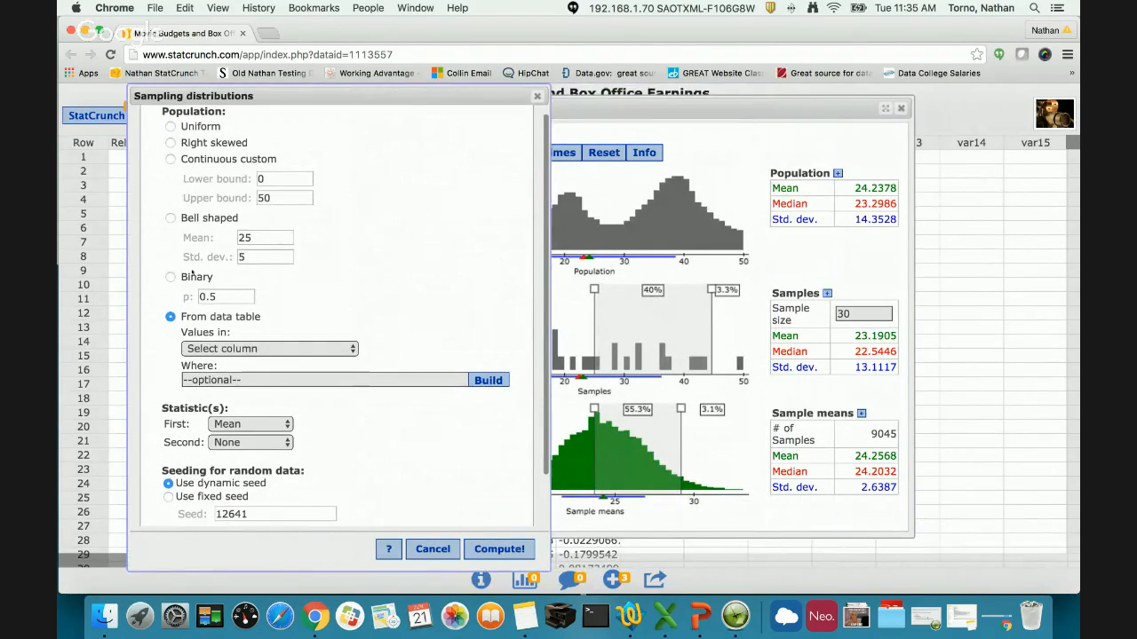
pyautogui.click(196, 278)
pyautogui.click(203, 316)
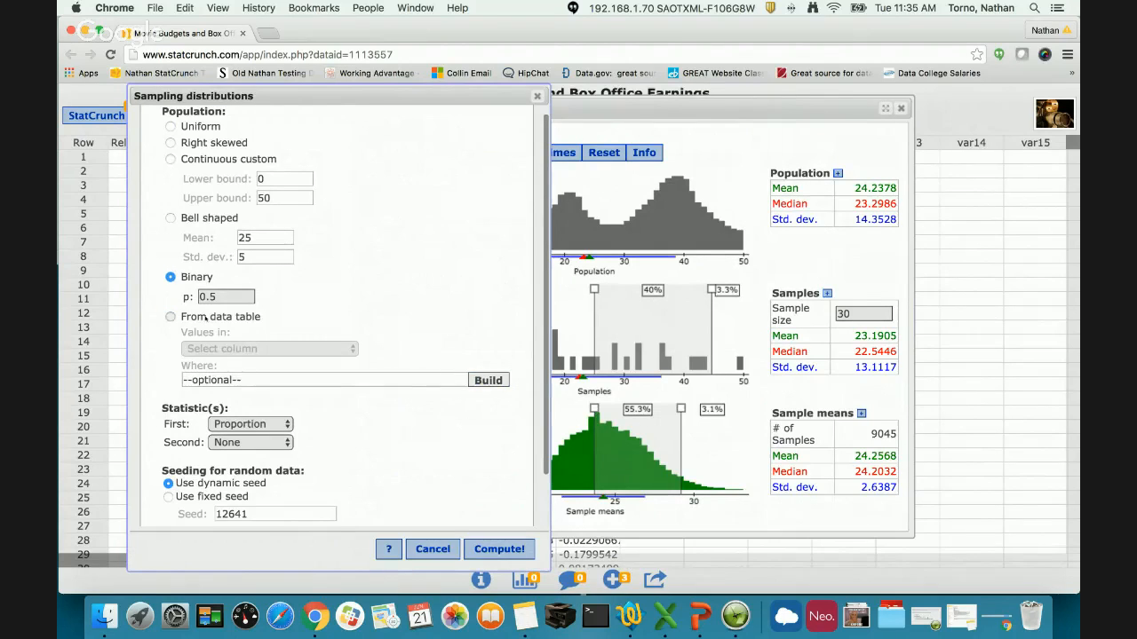
pyautogui.click(258, 348)
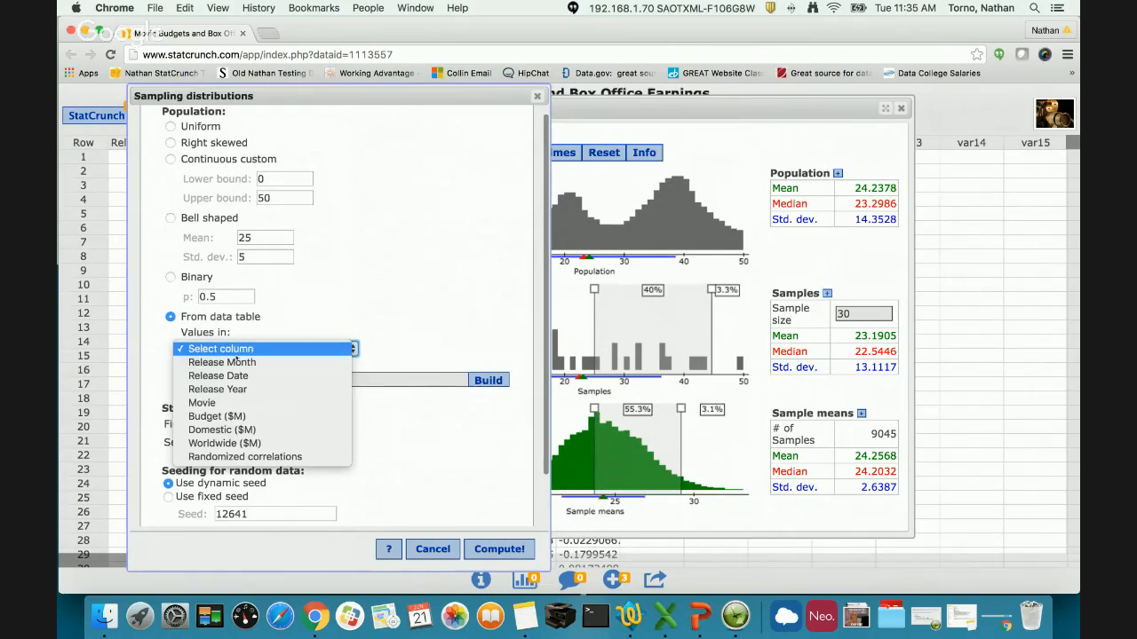
pyautogui.click(255, 416)
# - Add Median as the second statistic and compute the sampling distributions applet
pyautogui.click(256, 443)
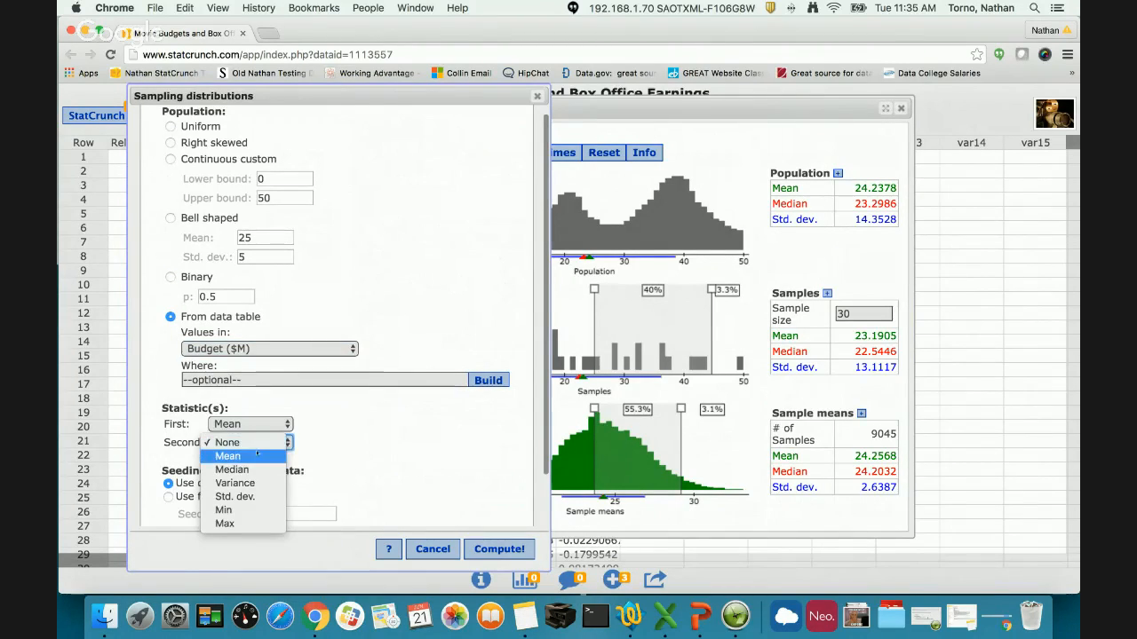
pyautogui.click(233, 469)
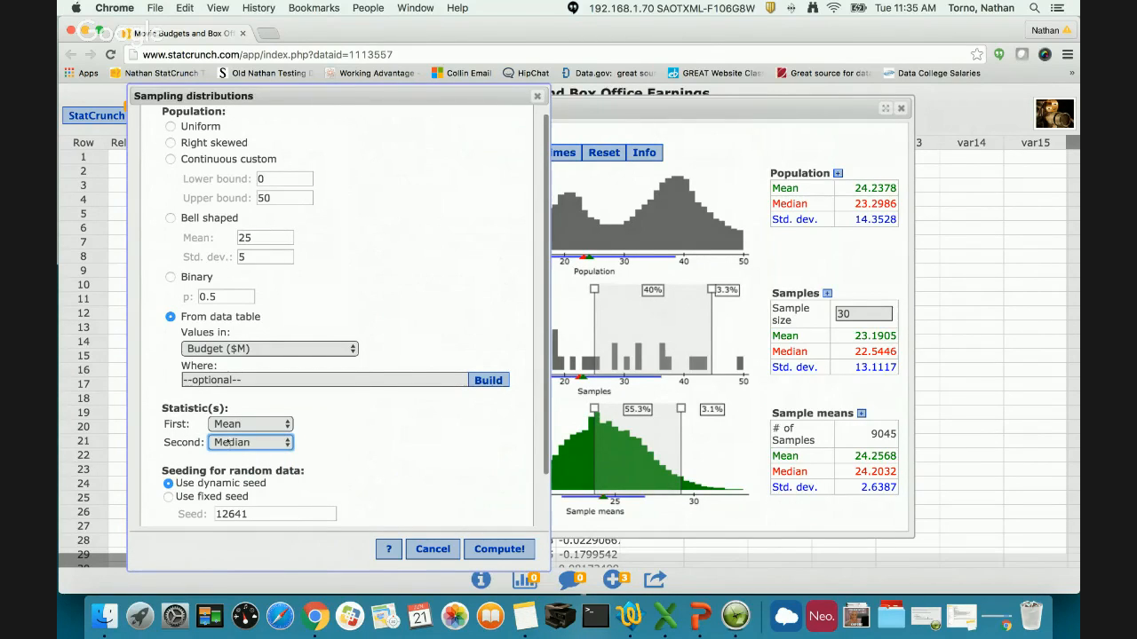
pyautogui.click(490, 552)
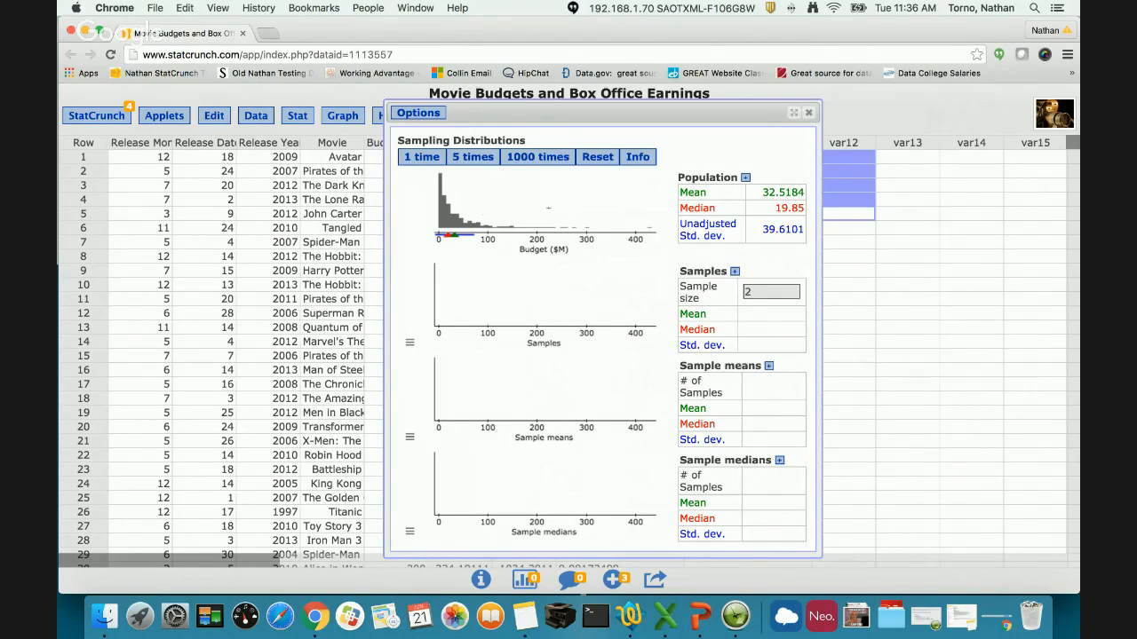
# - Draw 6000 samples of size 2 from the Budget ($M) population in batches of 1000
pyautogui.click(524, 164)
pyautogui.click(524, 164)
pyautogui.click(524, 164)
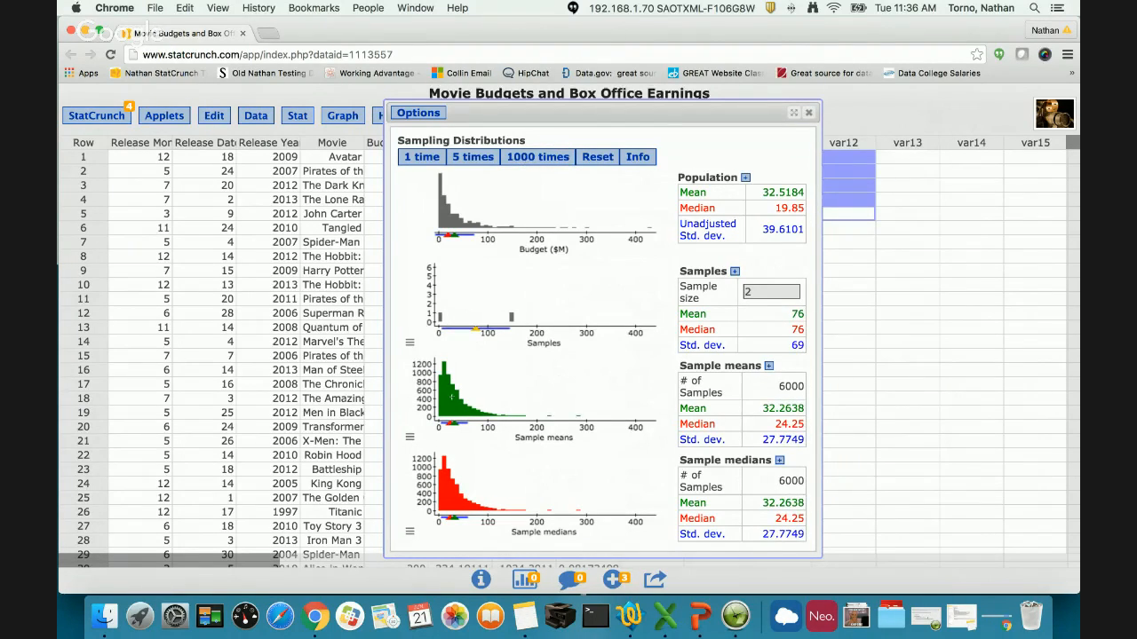
# - Set the sample size to 30 and draw two individual samples from the Budget ($M) population
pyautogui.doubleClick(760, 291)
pyautogui.write('30')
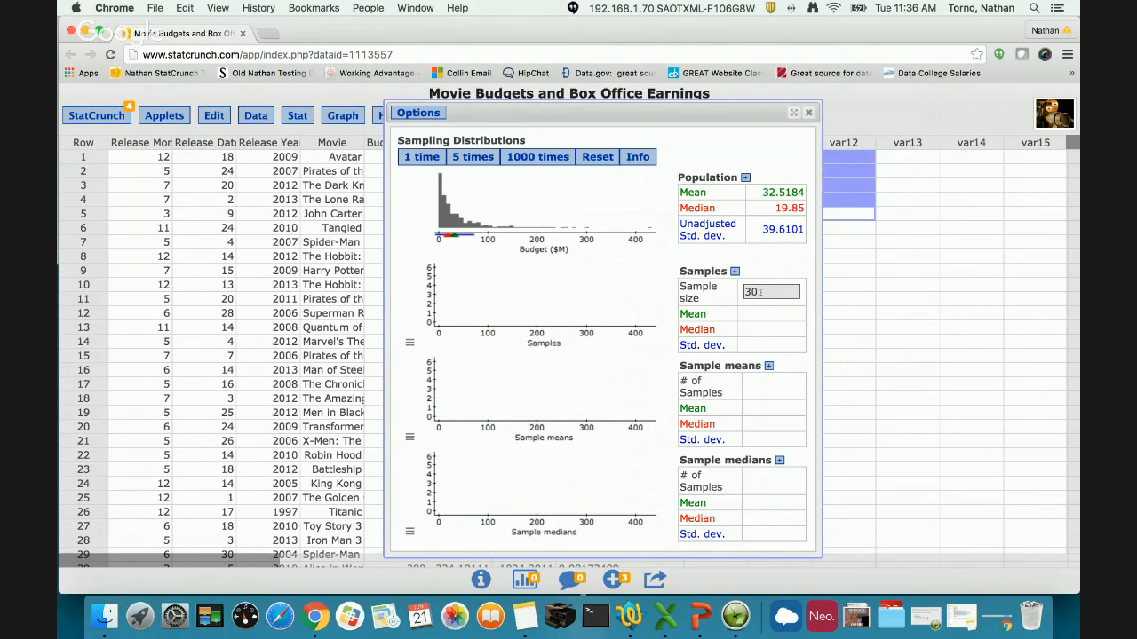
pyautogui.click(417, 157)
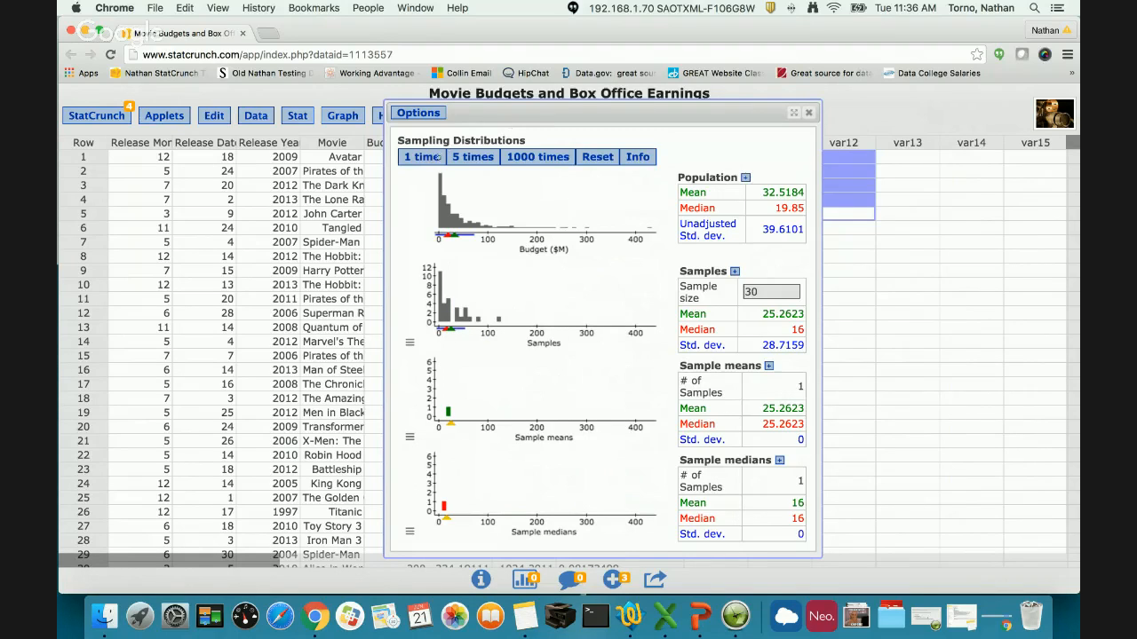
pyautogui.click(424, 156)
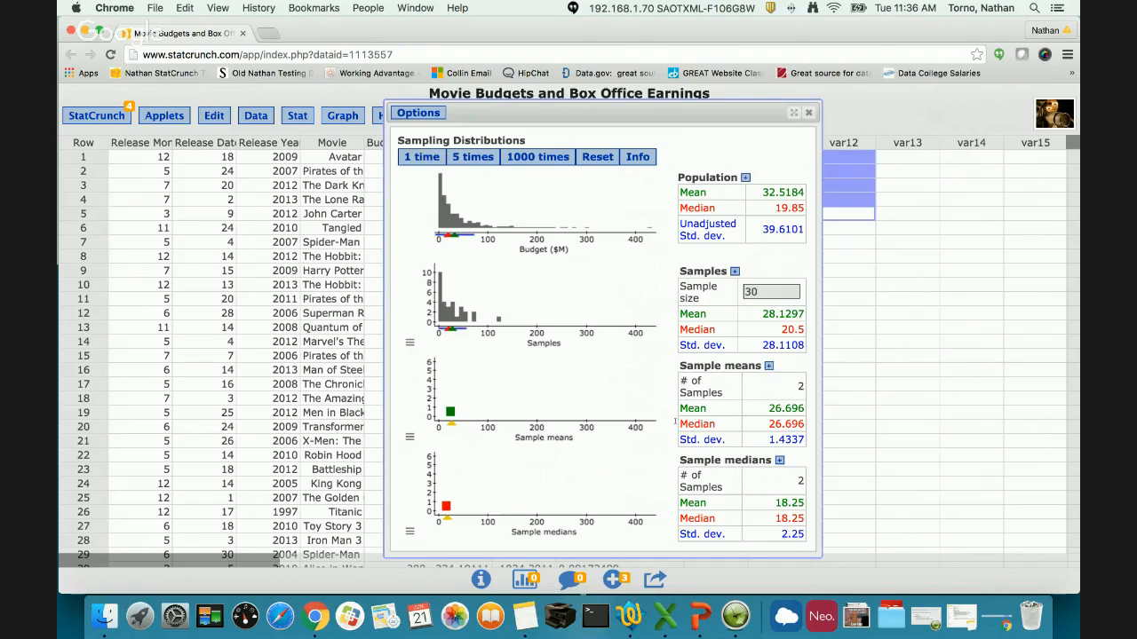
# - Add 10000 more samples of size 30 in batches of 1000 to the Sample means and Sample medians plots
pyautogui.click(545, 158)
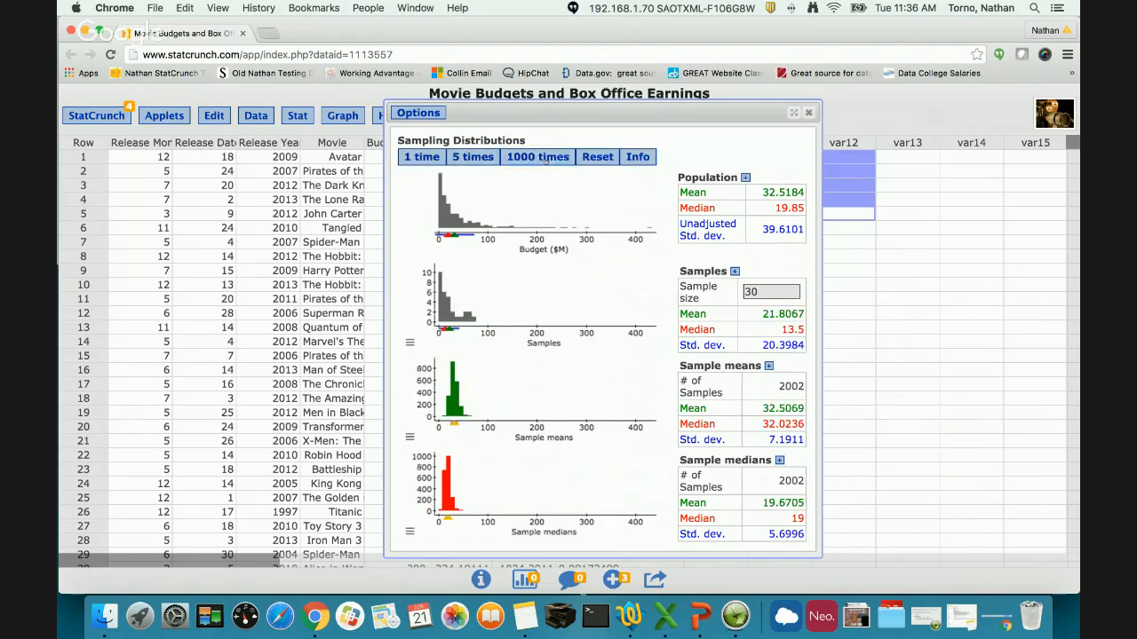
pyautogui.click(545, 159)
pyautogui.click(546, 159)
pyautogui.click(545, 158)
pyautogui.click(546, 158)
pyautogui.click(545, 159)
pyautogui.click(545, 158)
pyautogui.click(546, 158)
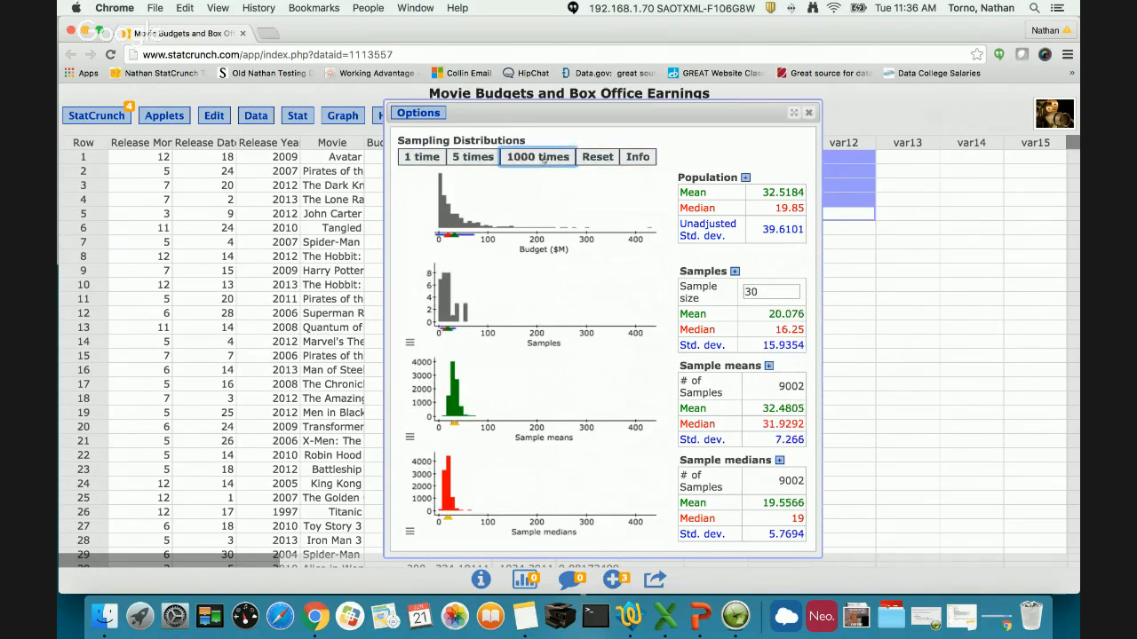
pyautogui.click(545, 158)
pyautogui.click(545, 158)
# - Zoom the x-axes of both the Sample means and Sample medians plots
pyautogui.click(410, 436)
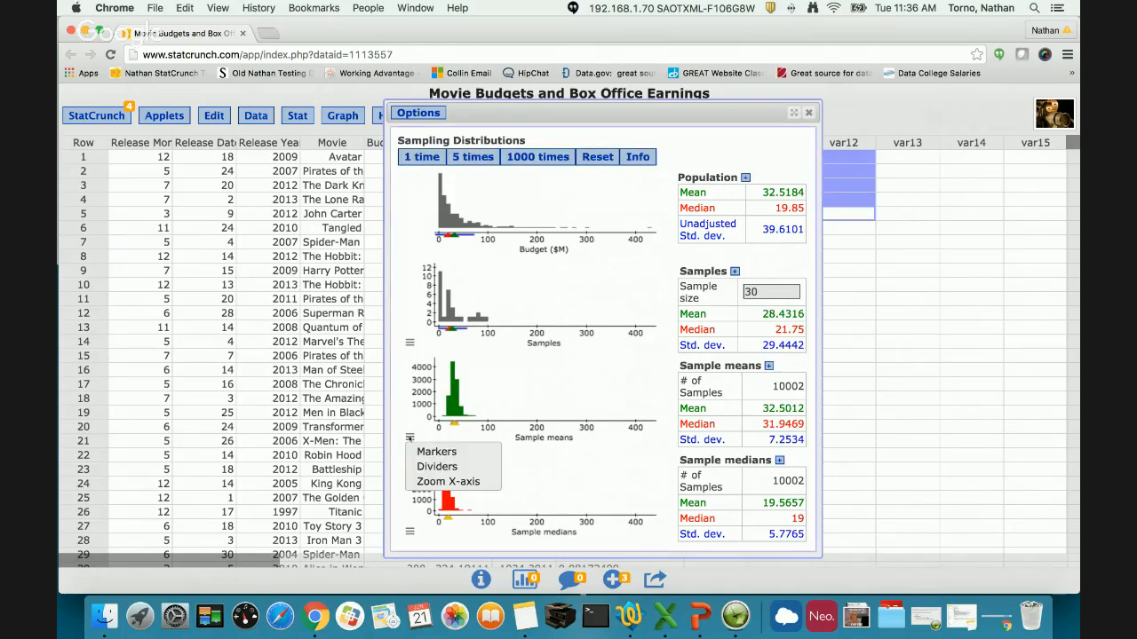
pyautogui.click(439, 482)
pyautogui.click(410, 531)
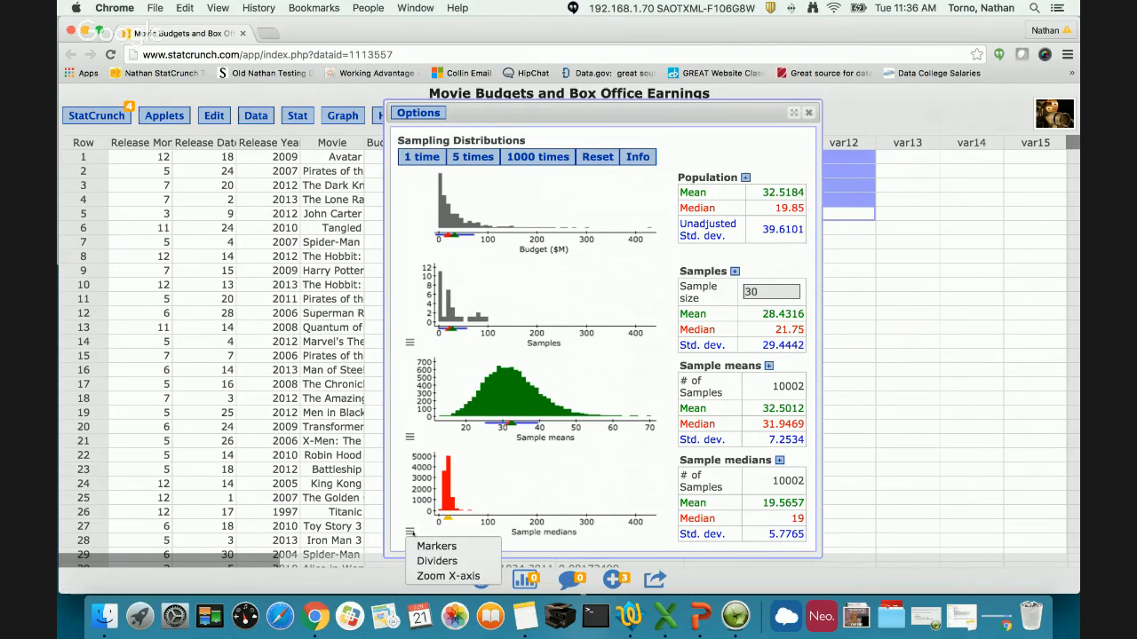
pyautogui.click(437, 576)
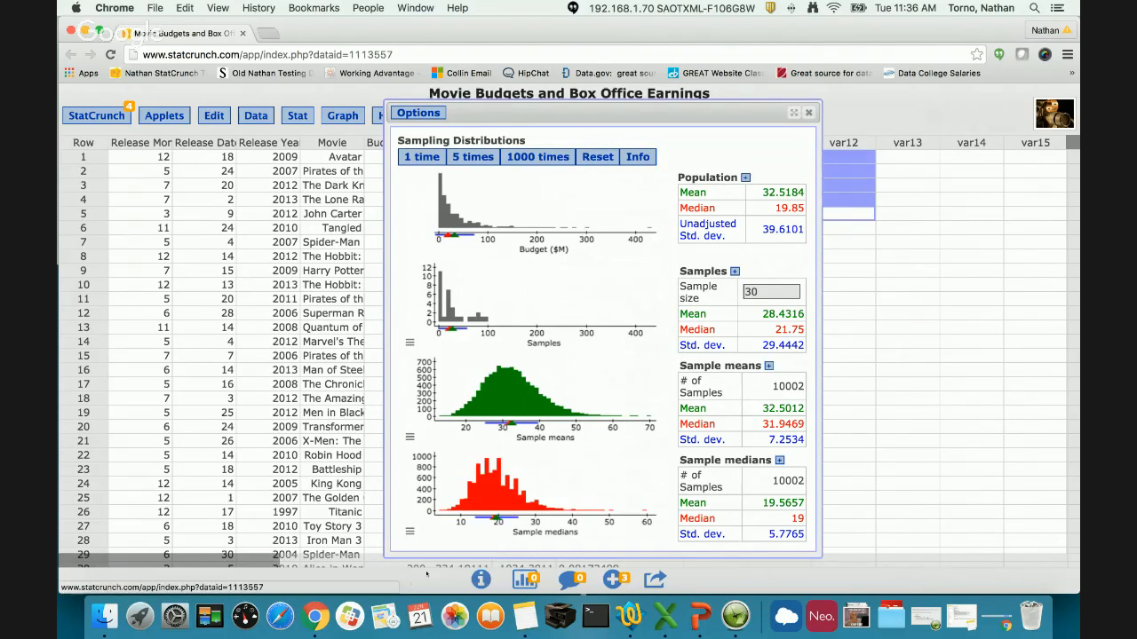
# - Draw another 13000 samples of size 30 in batches of 1000 with both statistic plots zoomed
pyautogui.click(520, 164)
pyautogui.click(520, 164)
pyautogui.click(521, 165)
pyautogui.click(521, 164)
pyautogui.click(520, 164)
pyautogui.click(520, 164)
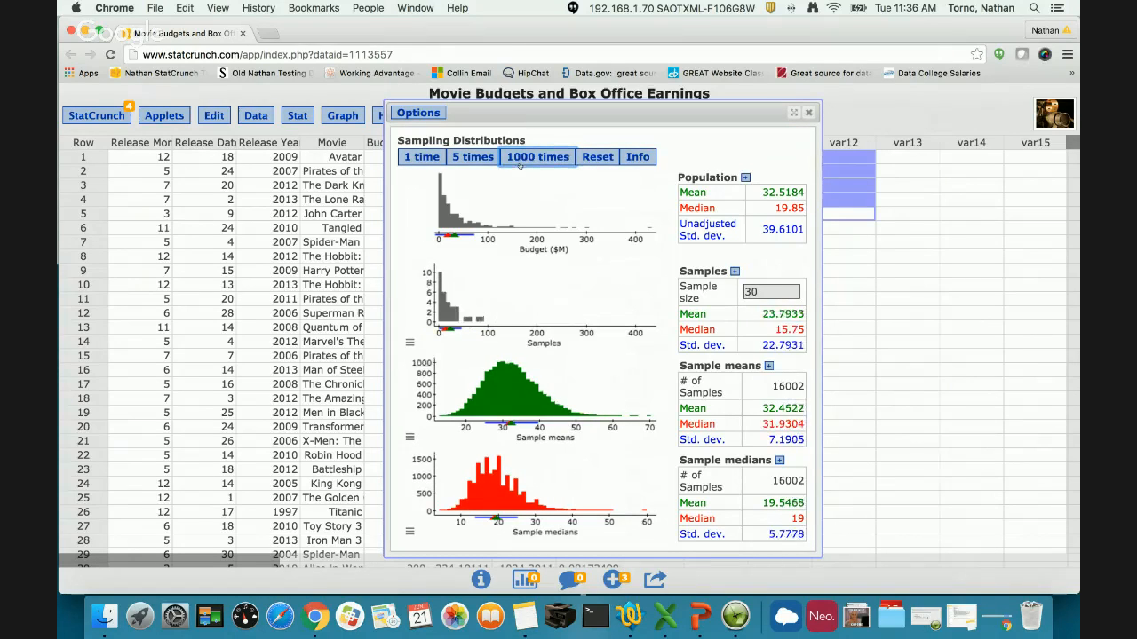
pyautogui.click(520, 165)
pyautogui.click(521, 164)
pyautogui.click(521, 165)
pyautogui.click(520, 164)
pyautogui.click(518, 164)
pyautogui.click(518, 163)
pyautogui.click(517, 163)
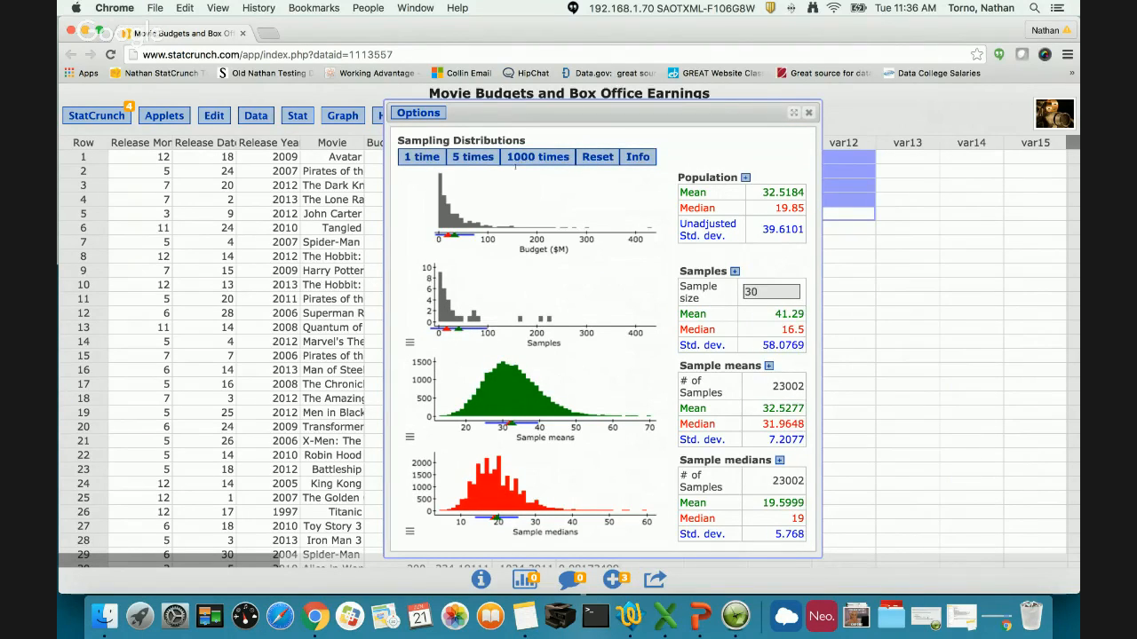
# - Change the applet's population to Binary with p of 0.5 and compute the distribution of the sample proportion
pyautogui.click(426, 117)
pyautogui.click(421, 129)
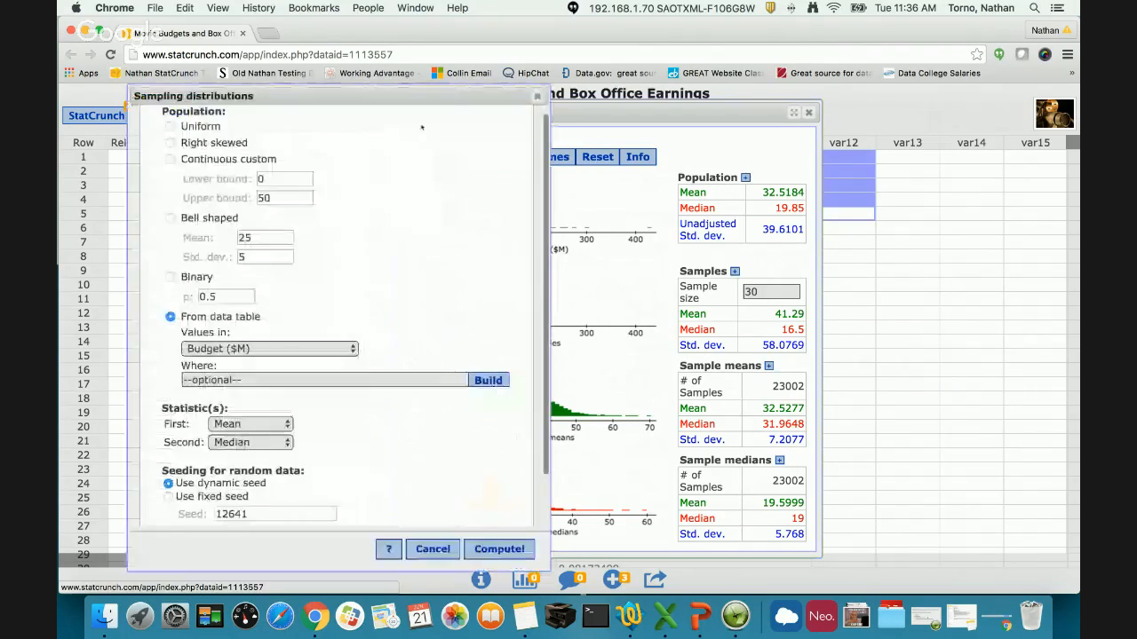
pyautogui.scroll(-1, 321, 370)
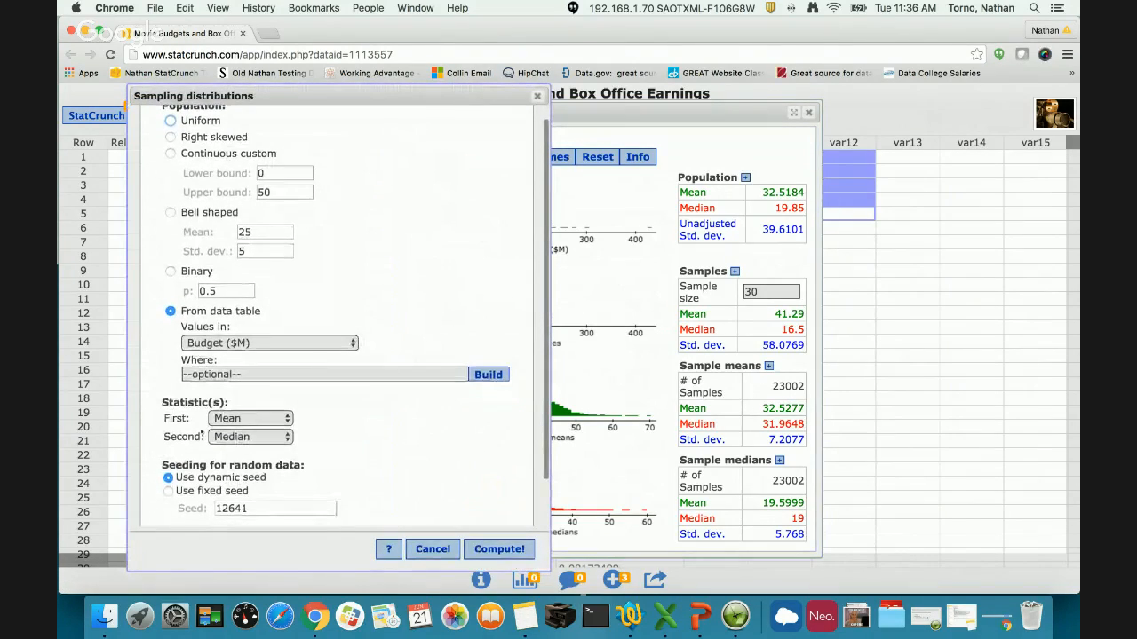
pyautogui.scroll(1, 252, 419)
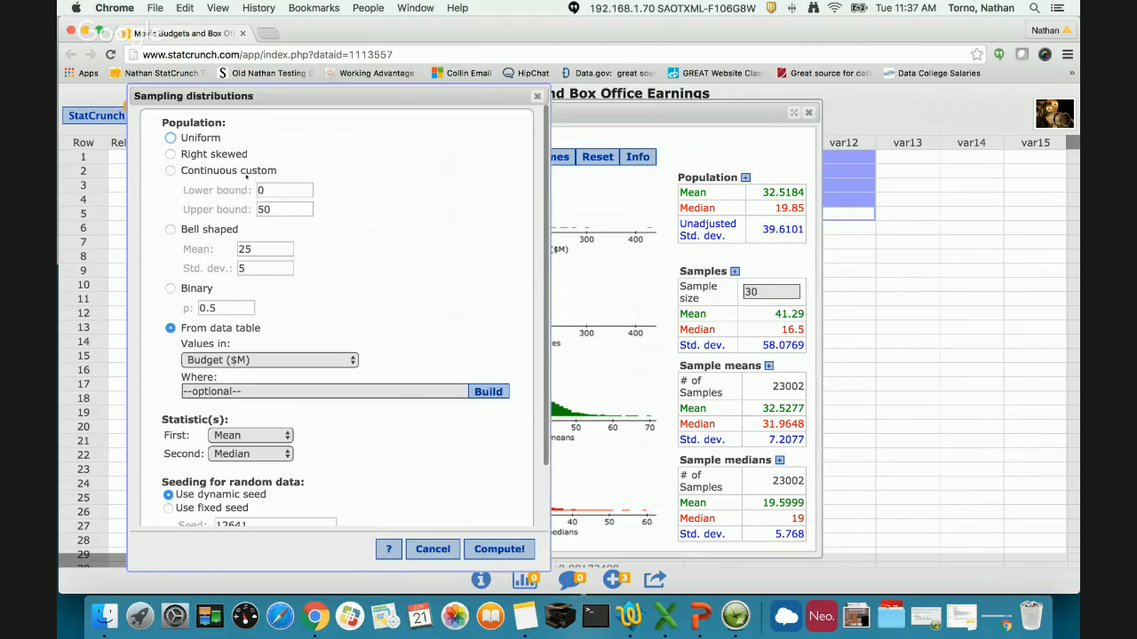
pyautogui.click(208, 293)
pyautogui.scroll(-1, 240, 348)
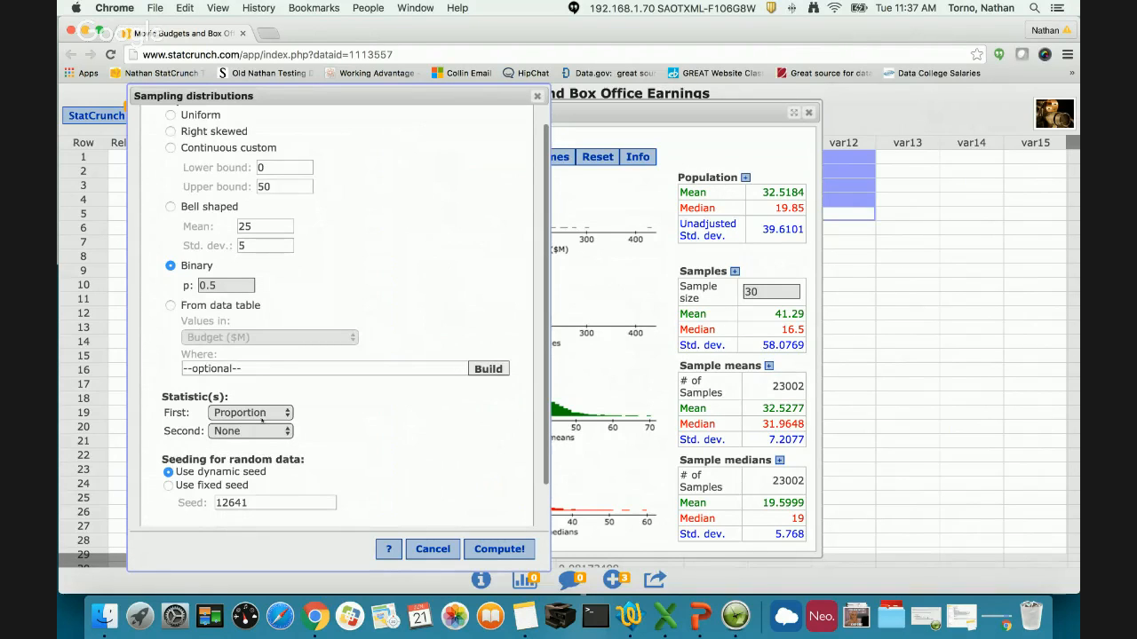
pyautogui.click(515, 554)
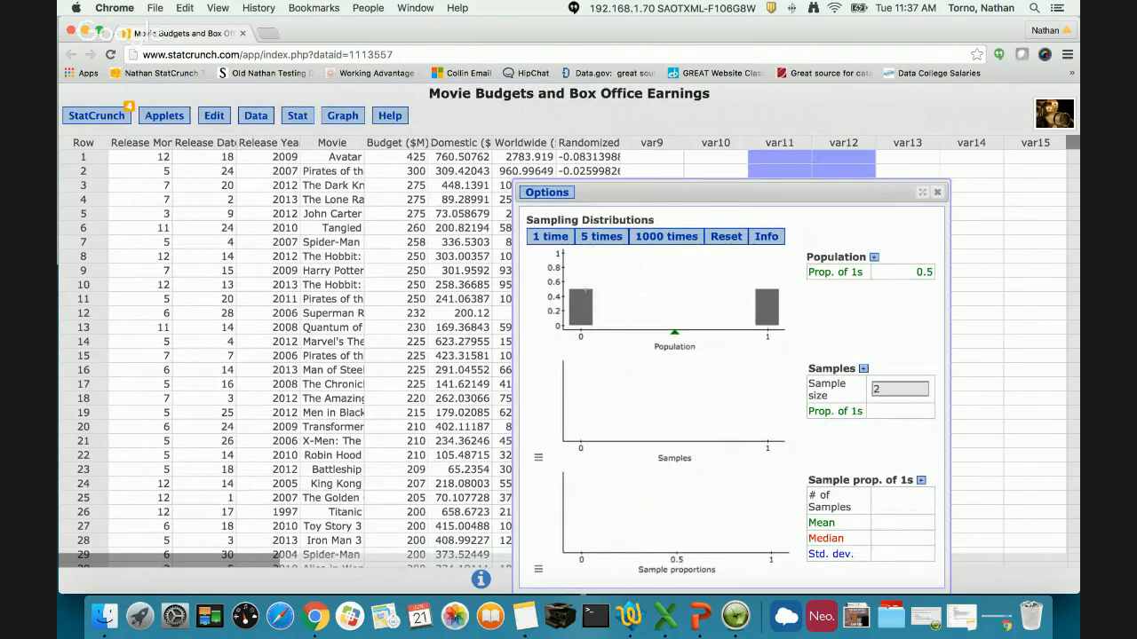
# - Adjust the binary population's proportion of 1s to about 0.49 and draw 4000 samples of size 20 in batches of 1000
pyautogui.moveTo(585, 290)
pyautogui.mouseDown()
pyautogui.moveTo(582, 259)
pyautogui.moveTo(579, 324)
pyautogui.moveTo(579, 249)
pyautogui.moveTo(579, 325)
pyautogui.moveTo(580, 261)
pyautogui.moveTo(581, 289)
pyautogui.mouseUp()
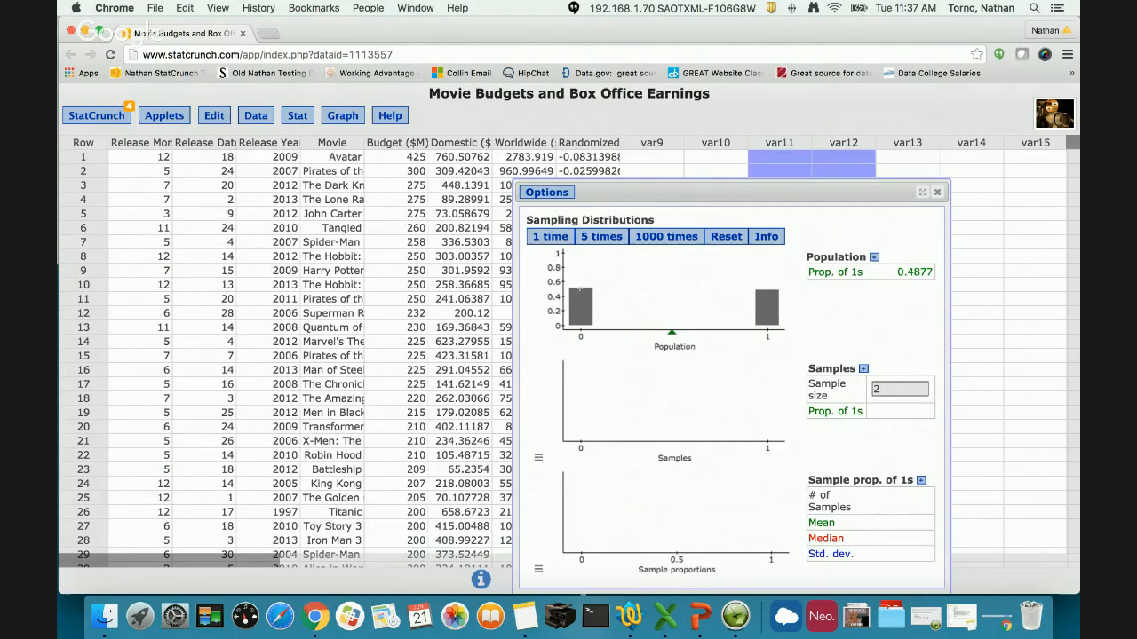
pyautogui.click(905, 387)
pyautogui.write('20')
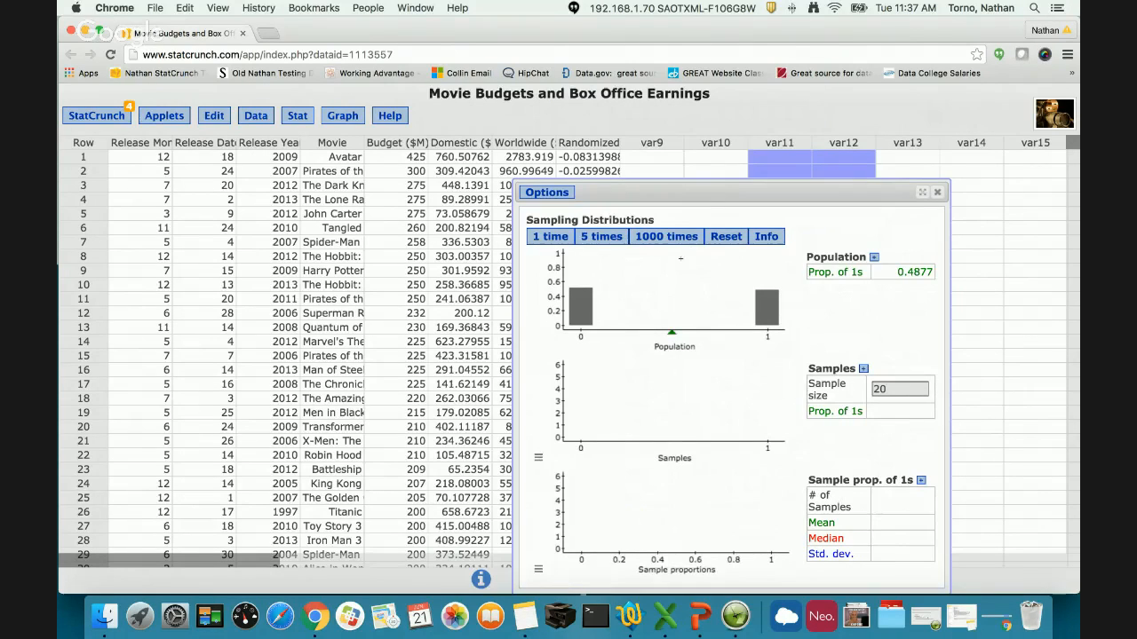
pyautogui.click(666, 236)
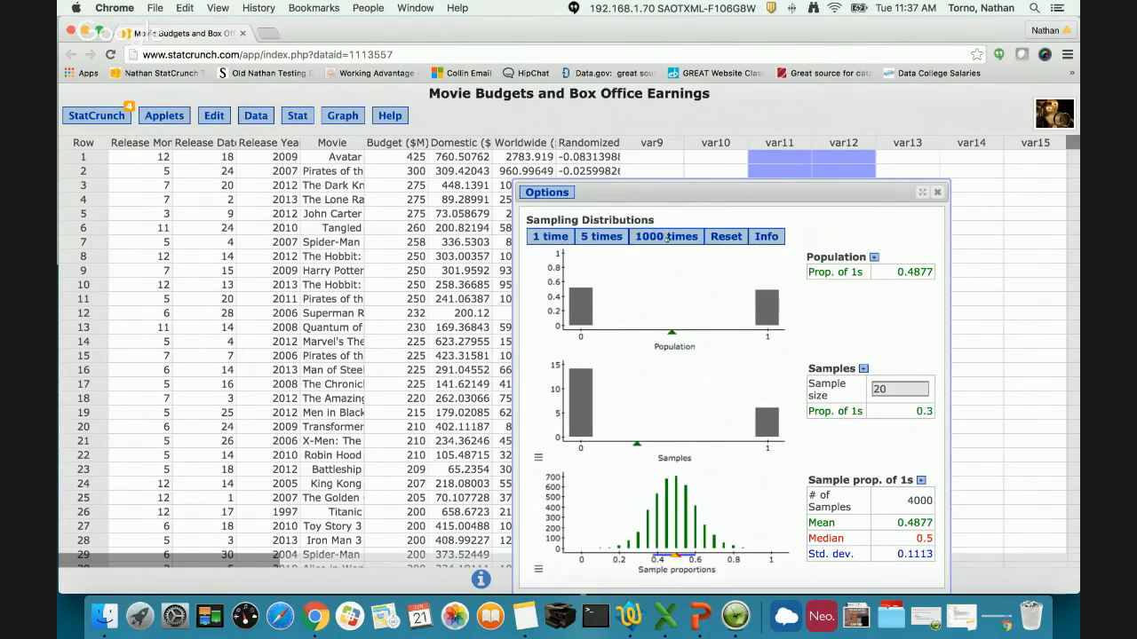
# - Draw another 5000 samples of size 20 from the binary population in batches of 1000
pyautogui.click(667, 237)
pyautogui.click(667, 238)
pyautogui.click(666, 238)
pyautogui.click(666, 238)
pyautogui.click(666, 237)
pyautogui.click(667, 238)
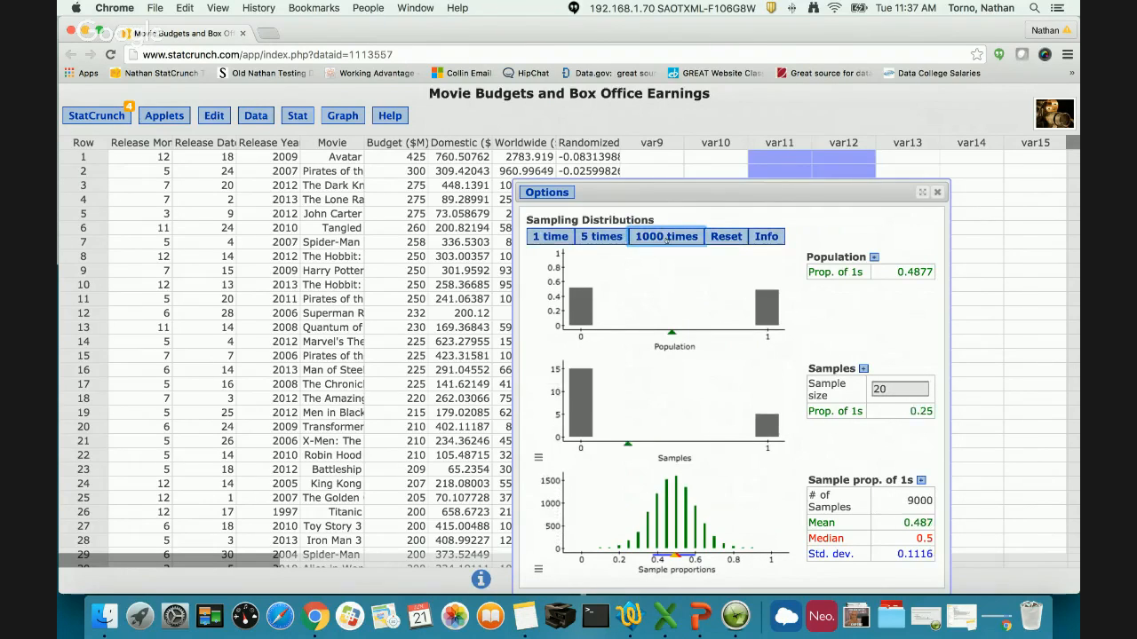
# - Lower the binary population's proportion of 1s to about 0.16 and draw 7000 samples of size 20 in batches of 1000
pyautogui.moveTo(762, 292); pyautogui.dragTo(758, 309)
pyautogui.click(687, 239)
pyautogui.click(687, 240)
pyautogui.click(687, 240)
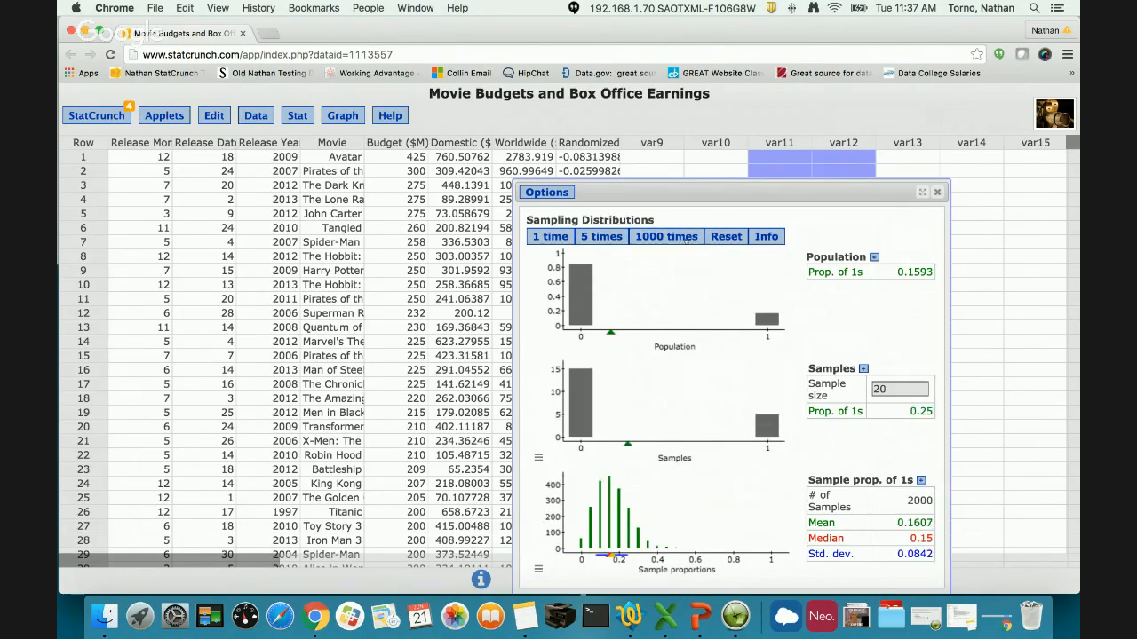
pyautogui.click(686, 240)
pyautogui.click(687, 240)
pyautogui.click(686, 240)
pyautogui.click(685, 240)
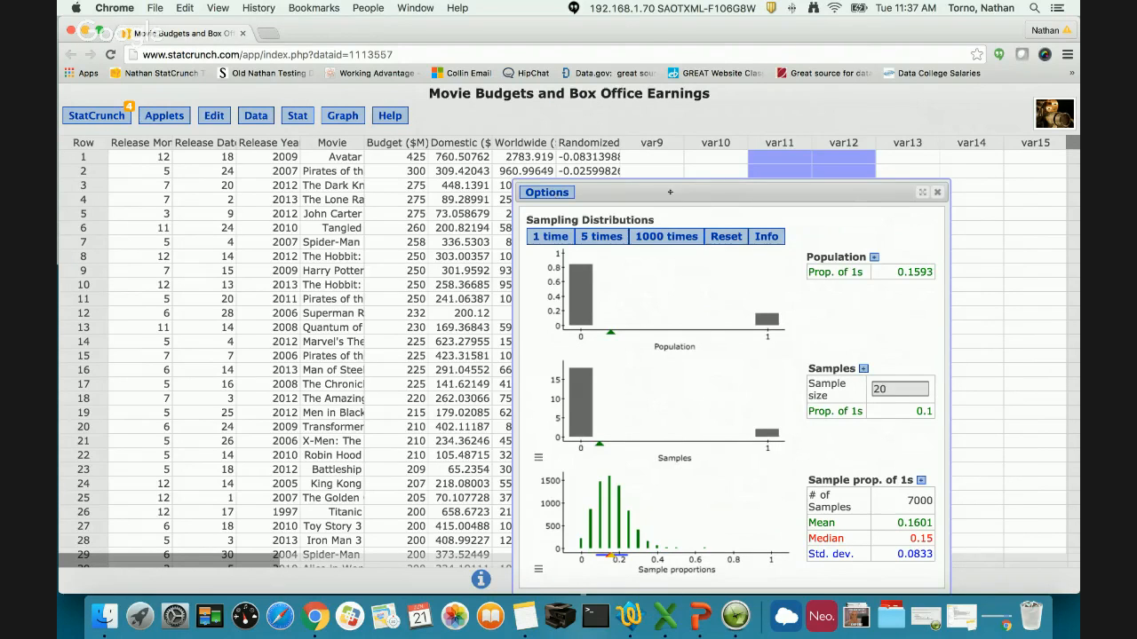
# - Move the applet window clear of the data and review its population, statistic and seeding settings without changing them
pyautogui.moveTo(551, 196); pyautogui.dragTo(591, 140)
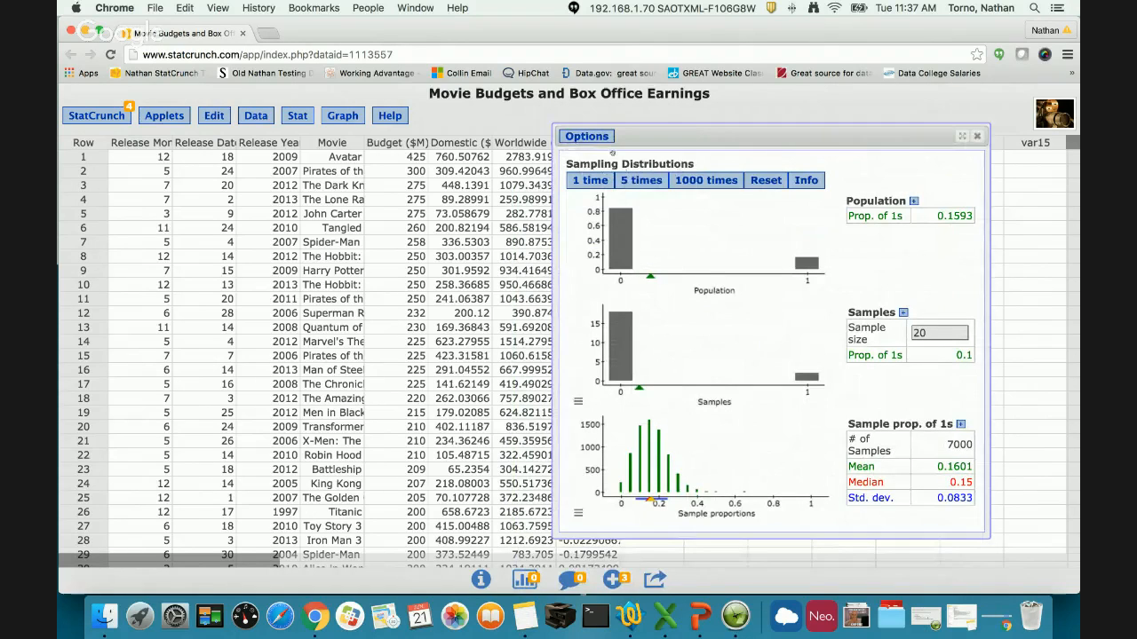
pyautogui.click(586, 136)
pyautogui.click(584, 149)
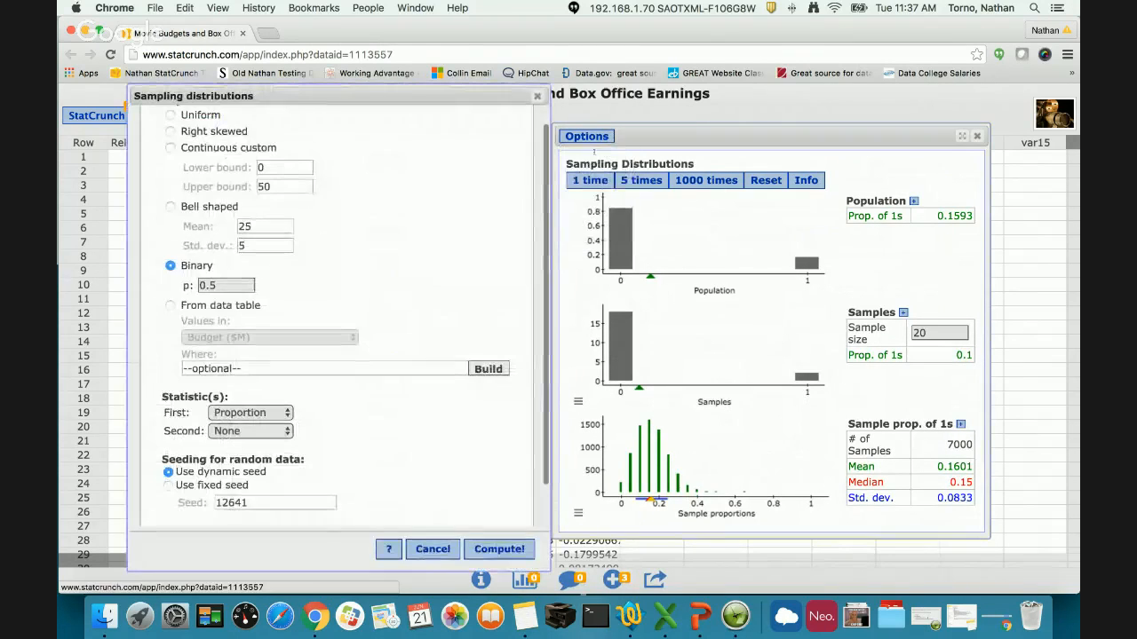
pyautogui.scroll(2, 355, 195)
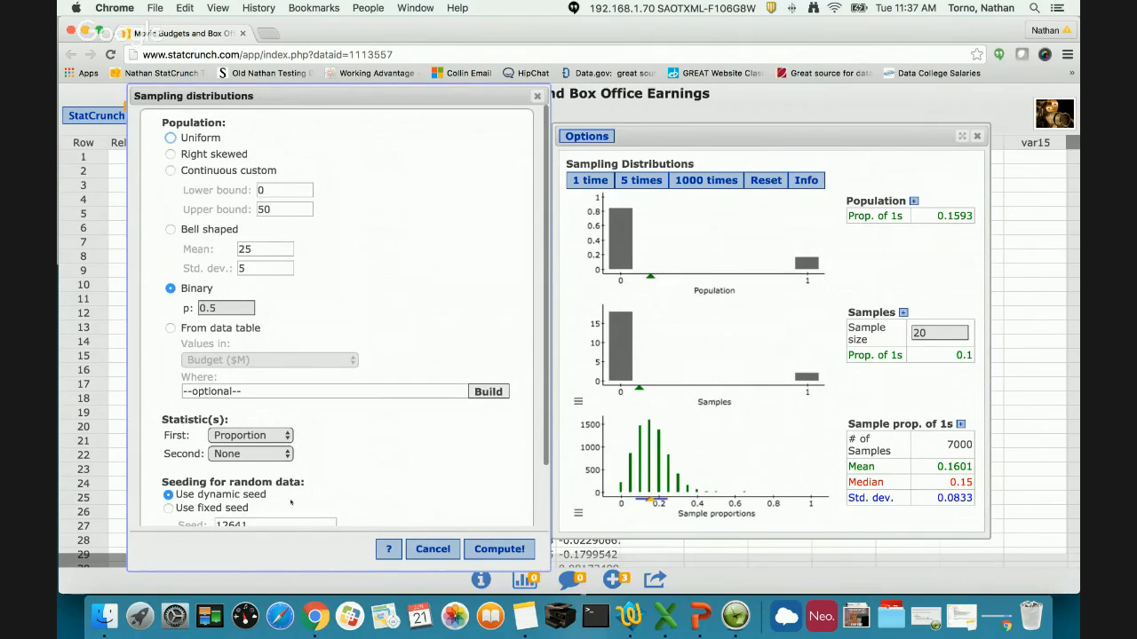
pyautogui.scroll(-3, 290, 502)
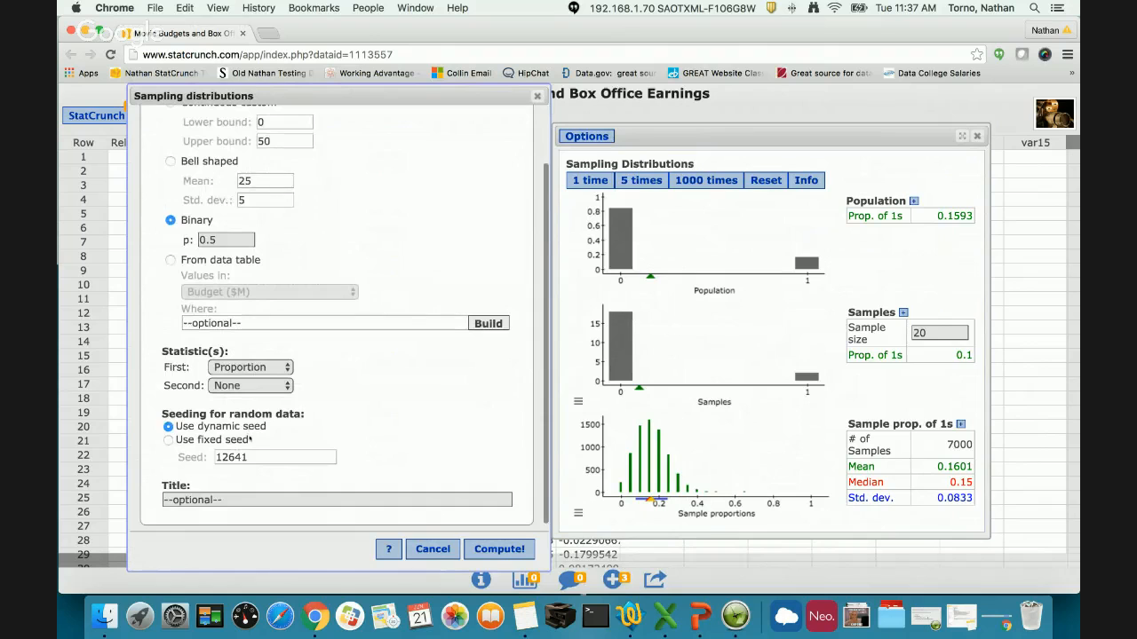
pyautogui.scroll(3, 251, 439)
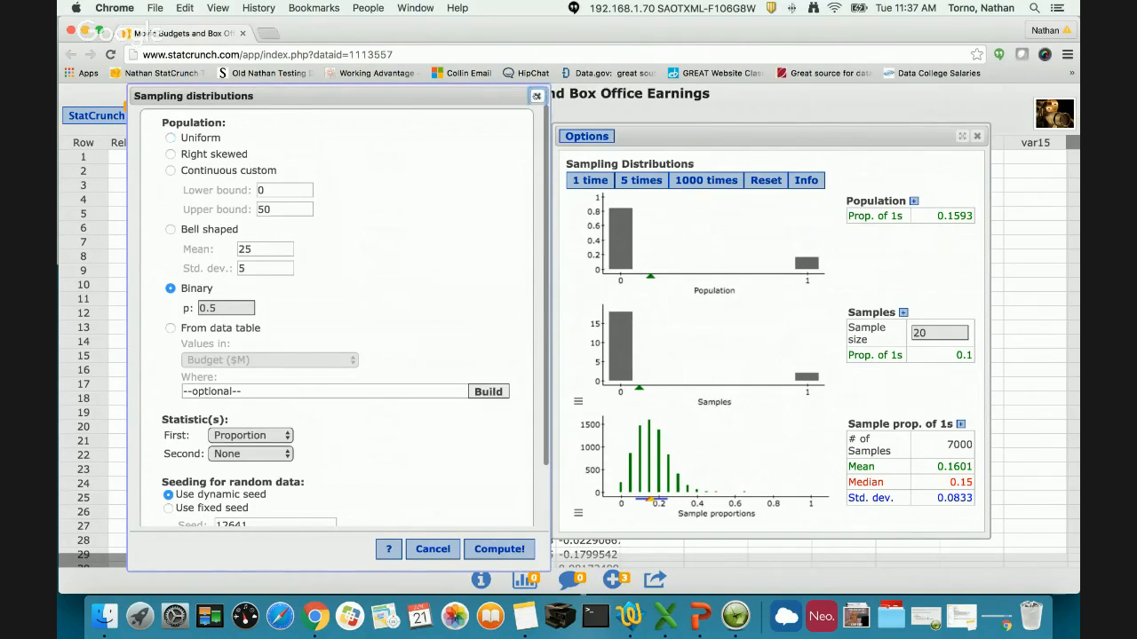
pyautogui.click(536, 96)
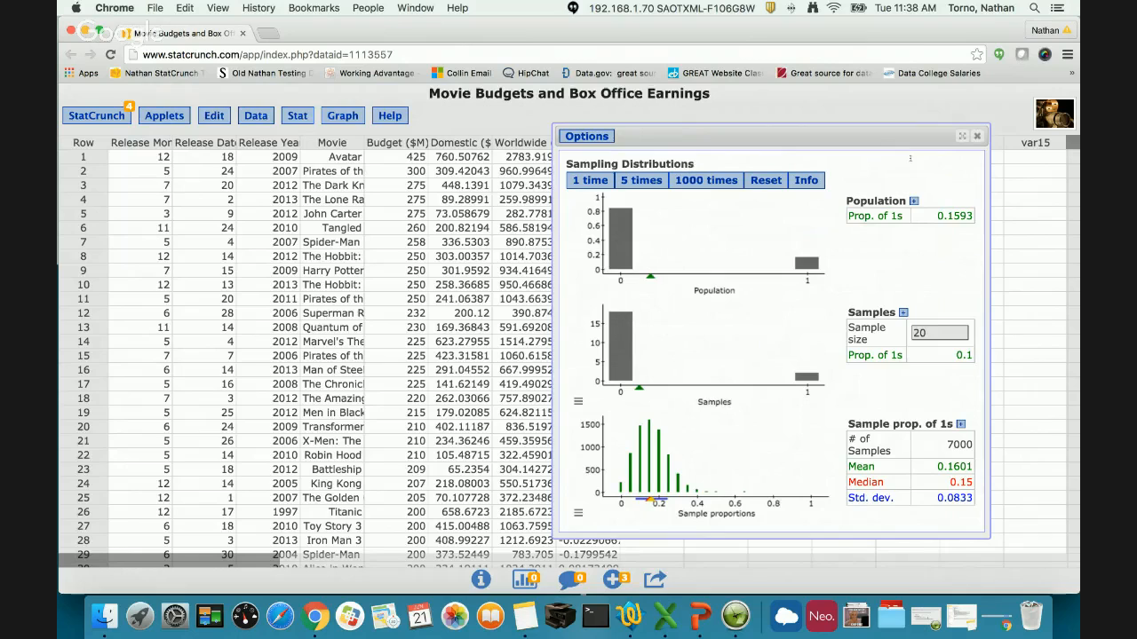
# - Raise the binary population's proportion of 1s to about 0.64, and close the Sampling Distributions applet
pyautogui.moveTo(813, 250); pyautogui.dragTo(810, 223)
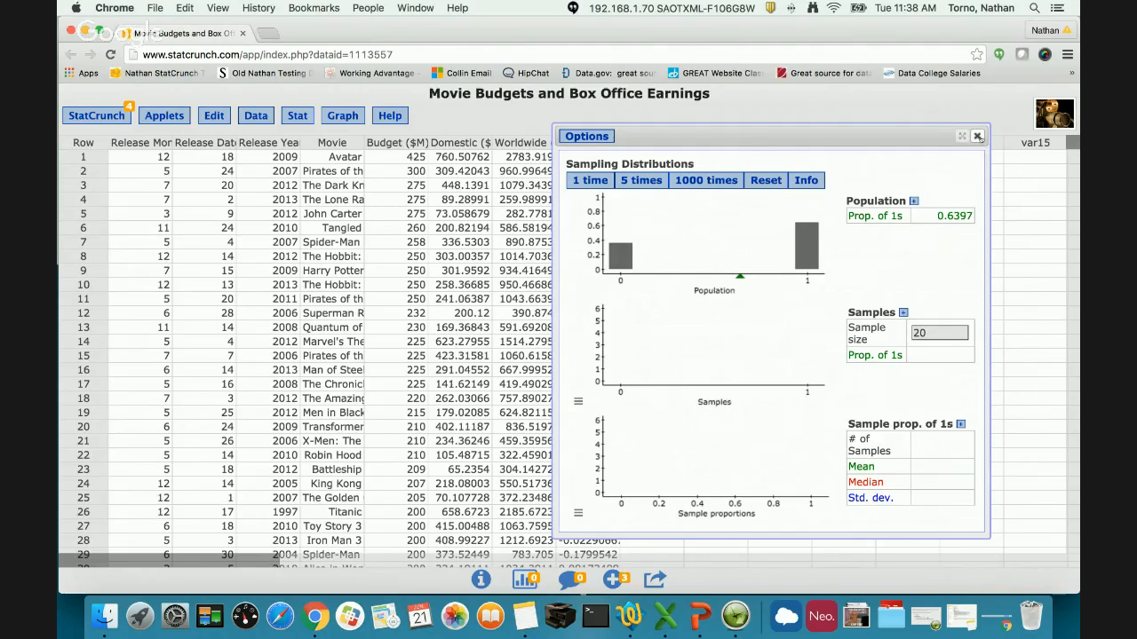
pyautogui.click(976, 136)
# - Bring up the list of available Simulation applets
pyautogui.click(177, 118)
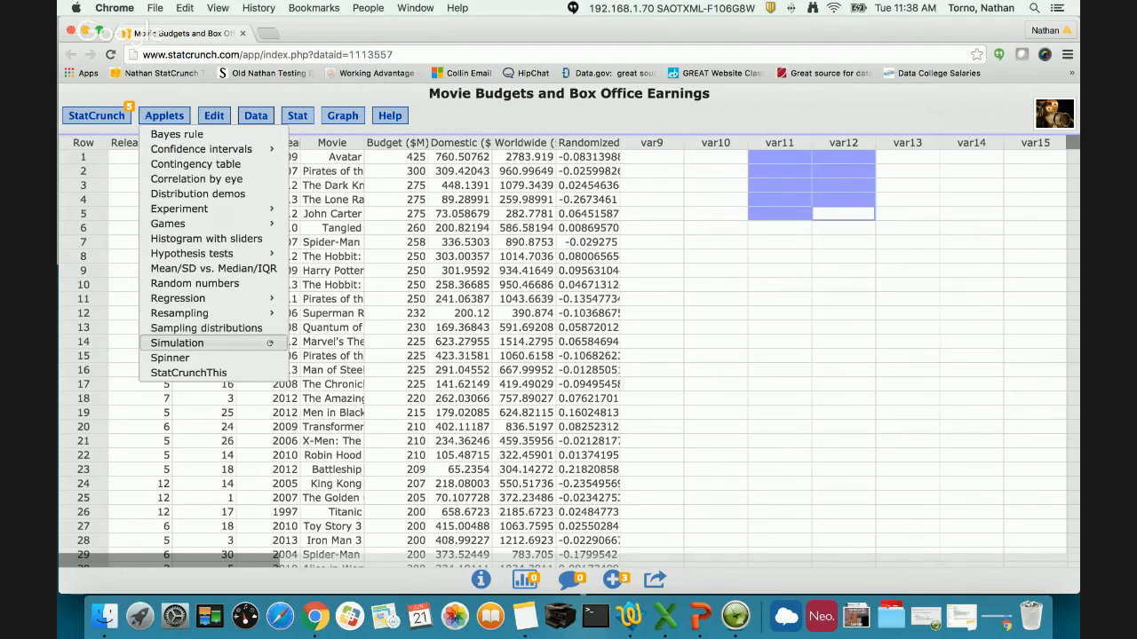
pyautogui.moveTo(269, 343)
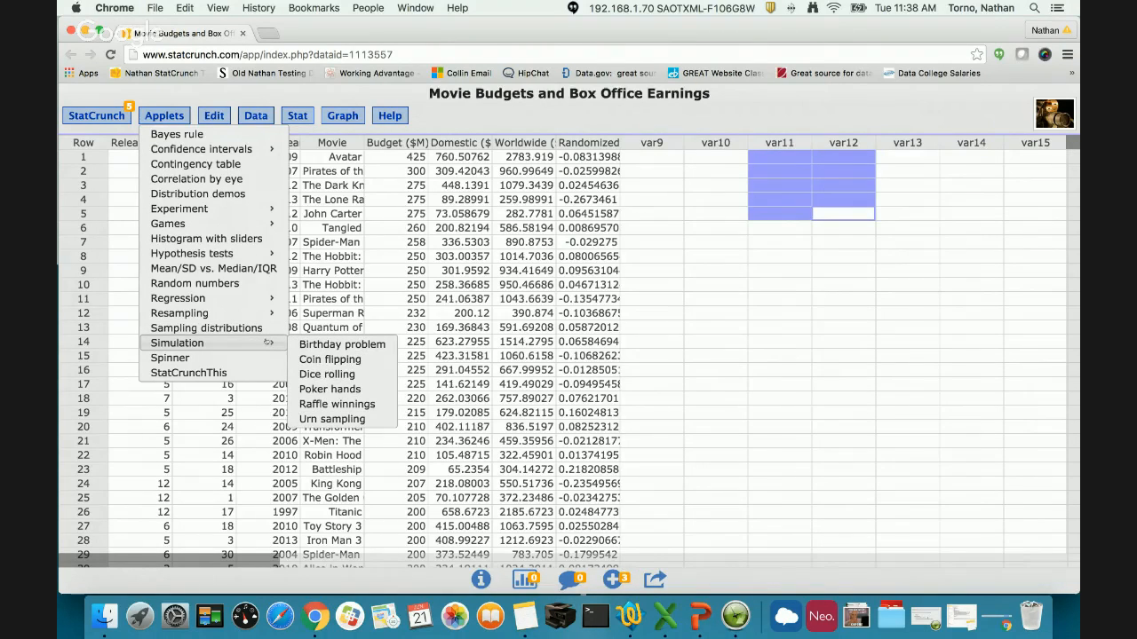
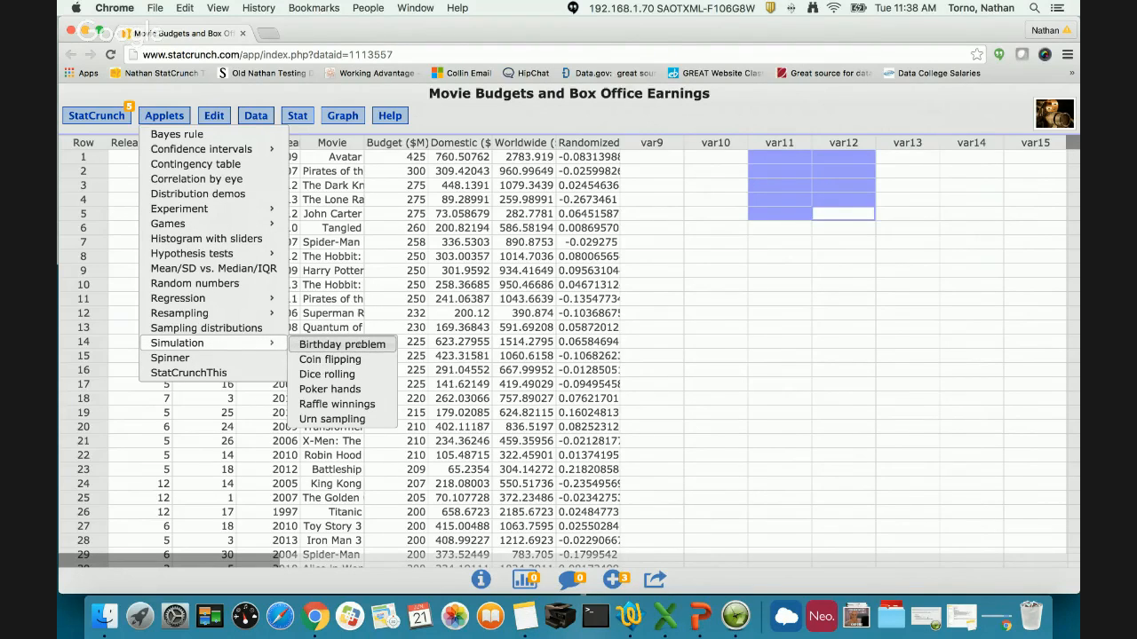
# - Open the Dice rolling simulation for 2 six-sided dice and position its window over the data table
pyautogui.click(352, 373)
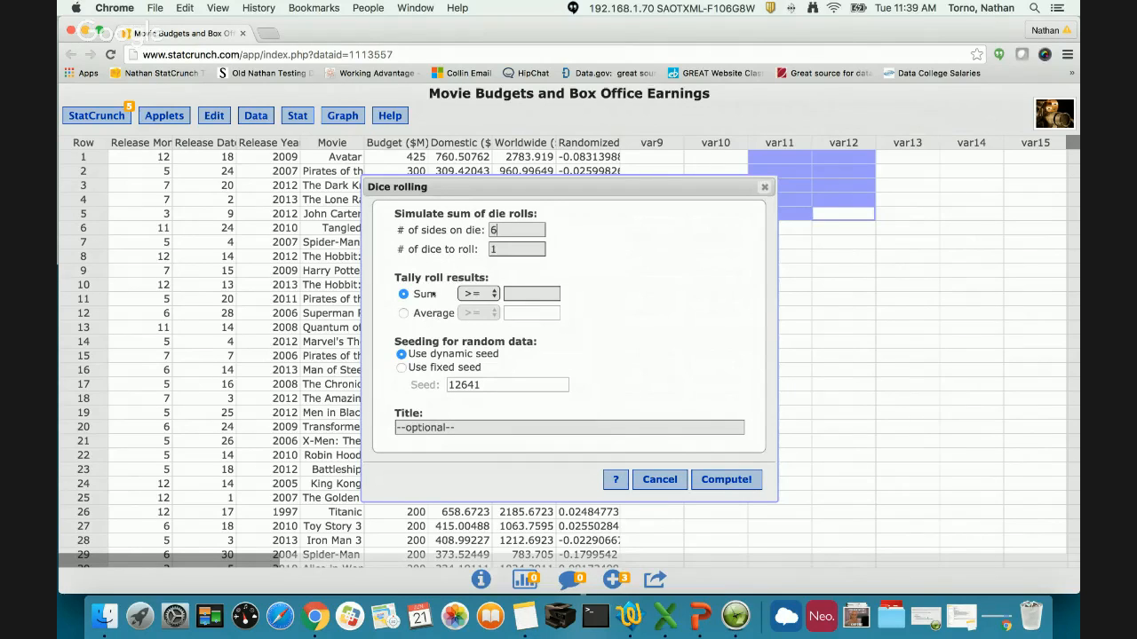
pyautogui.doubleClick(512, 250)
pyautogui.write('2')
pyautogui.click(711, 481)
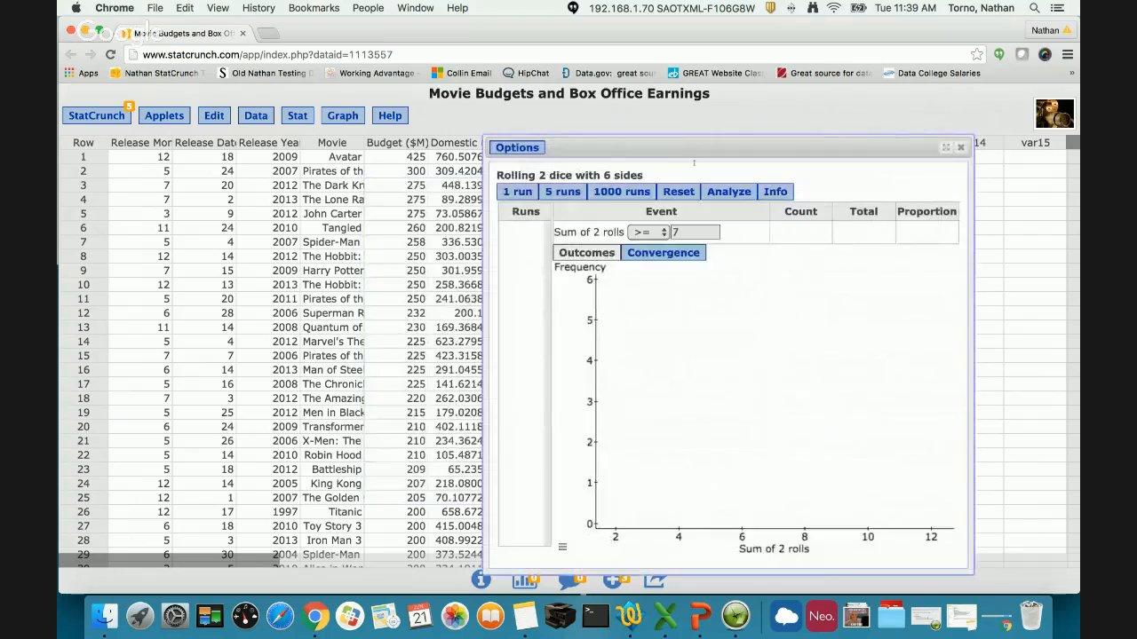
pyautogui.moveTo(697, 152); pyautogui.dragTo(561, 109)
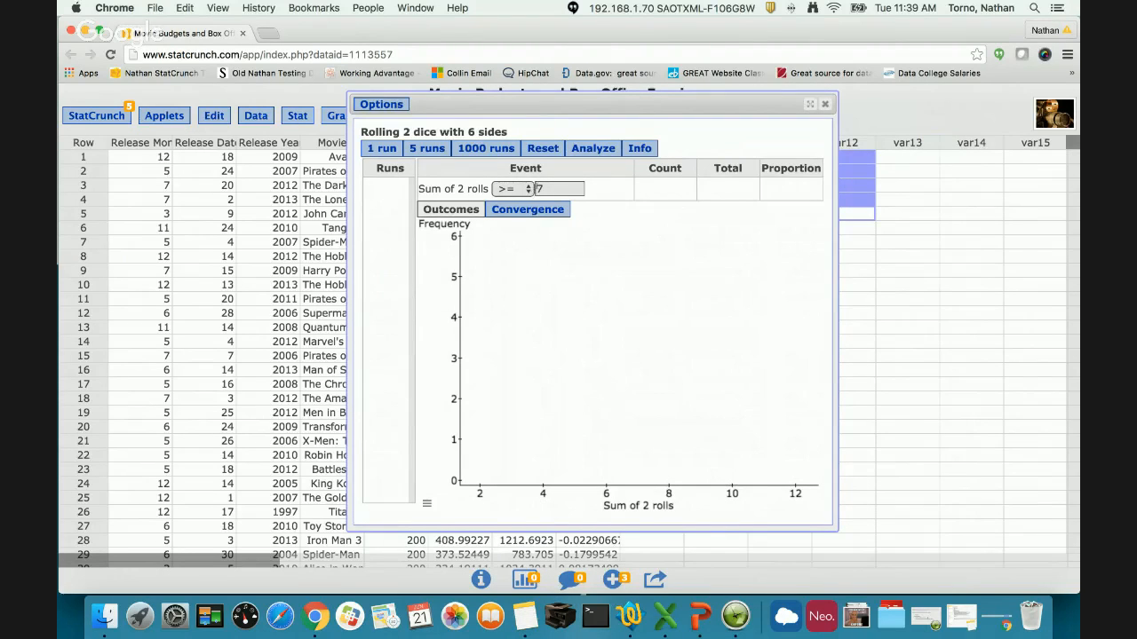
pyautogui.moveTo(586, 106); pyautogui.dragTo(700, 100)
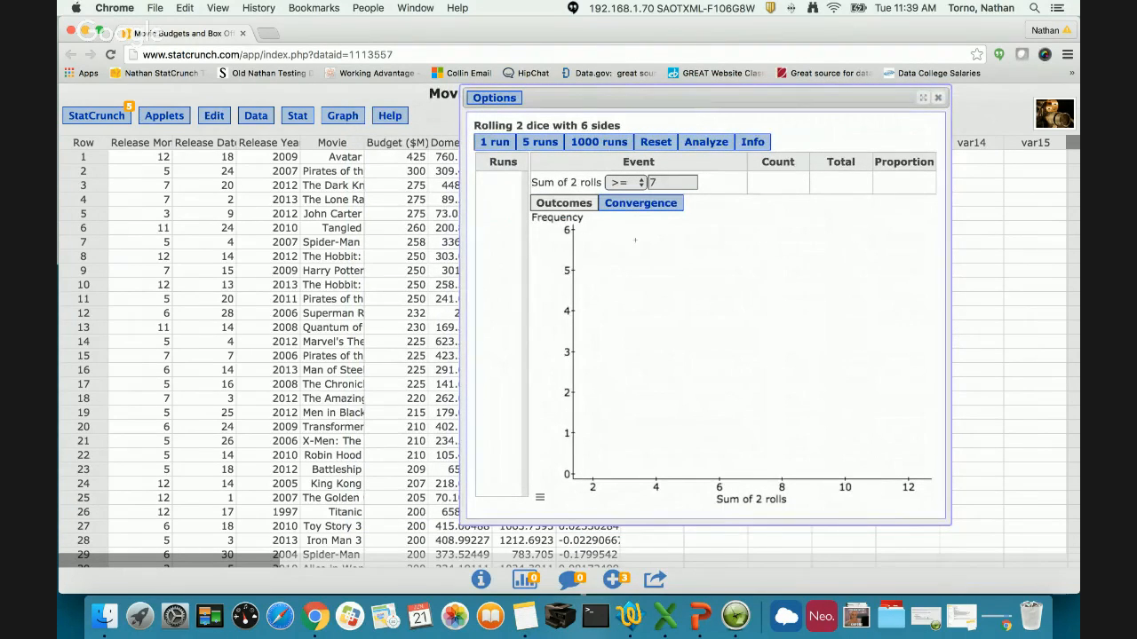
# - Simulate one roll of the two dice, turn off automatic closing of the run result, move it aside and dismiss it
pyautogui.click(510, 145)
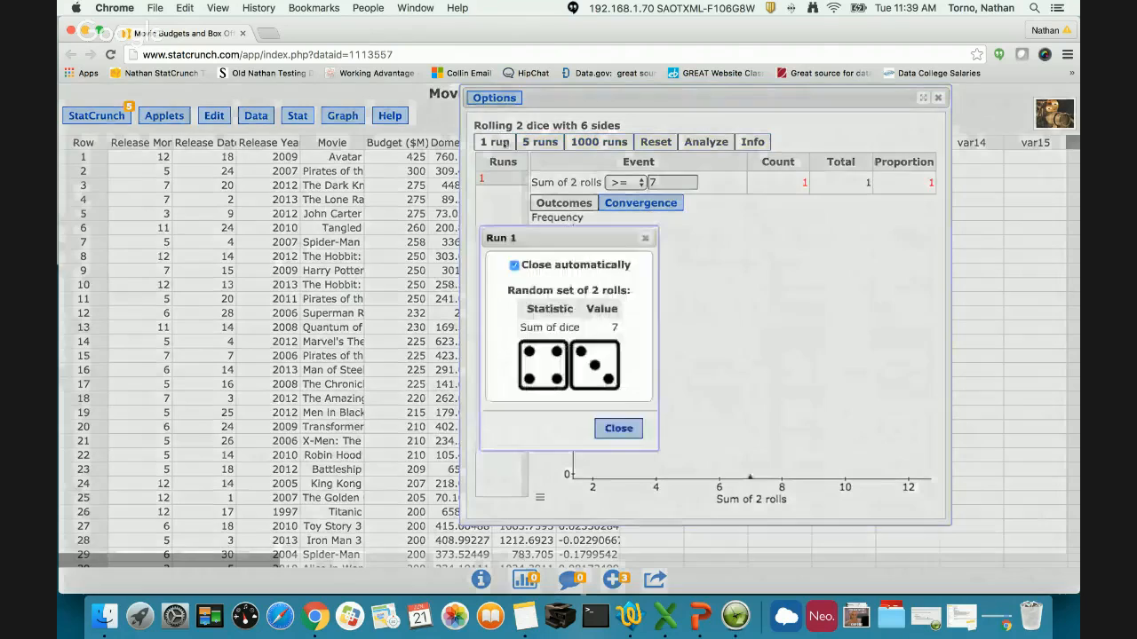
pyautogui.click(515, 265)
pyautogui.moveTo(546, 239); pyautogui.dragTo(247, 209)
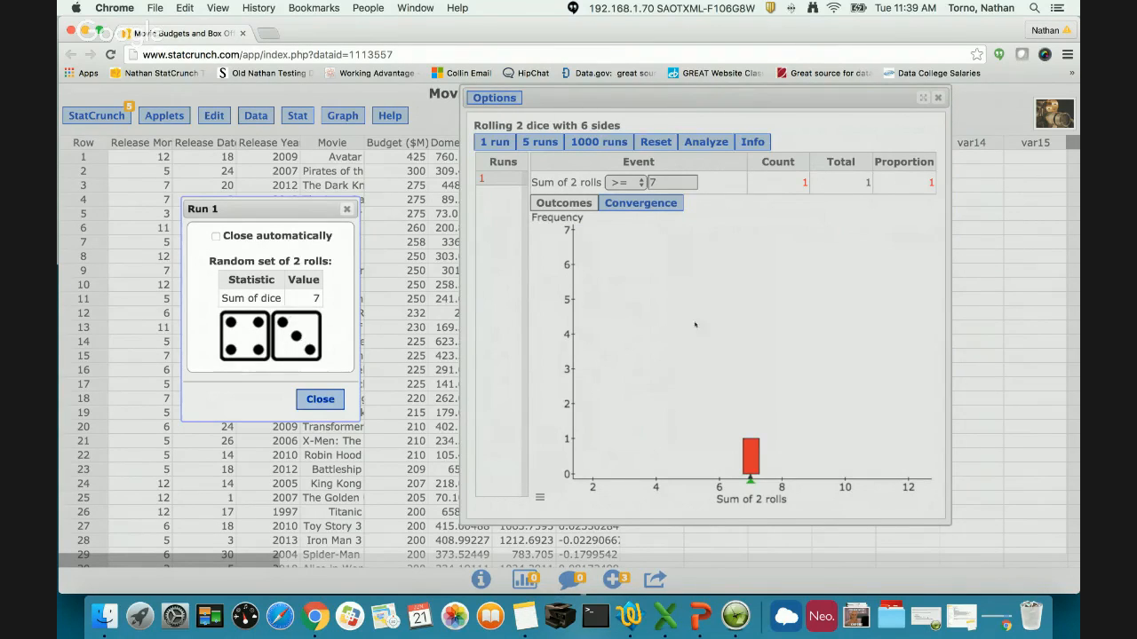
pyautogui.click(320, 398)
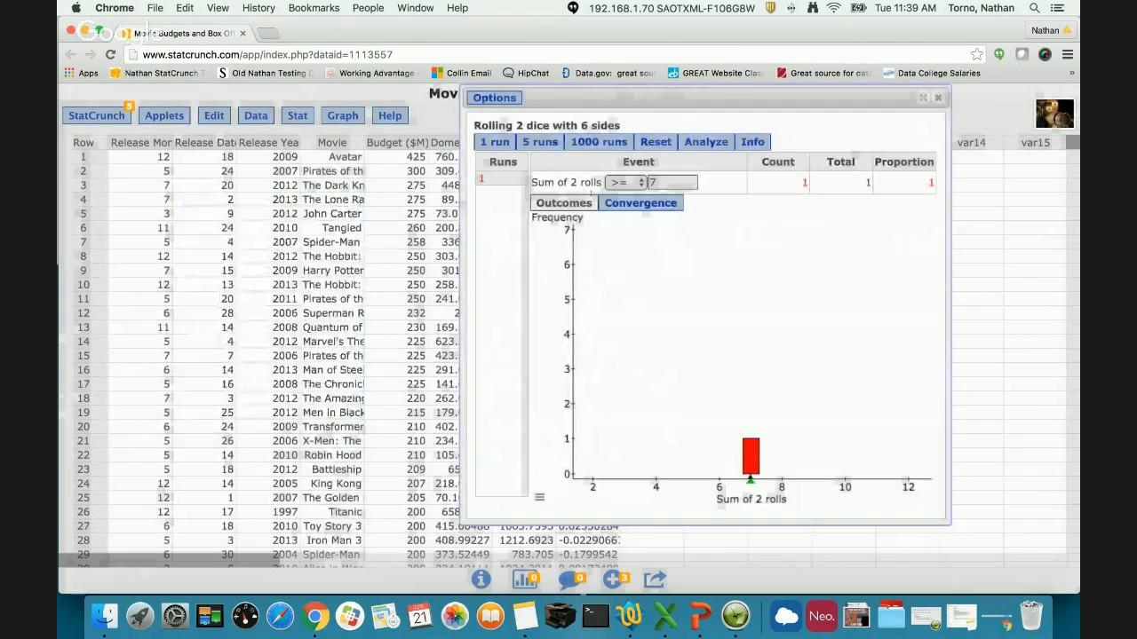
# - Simulate two more single runs one at a time, dismissing each run's dice result
pyautogui.click(504, 143)
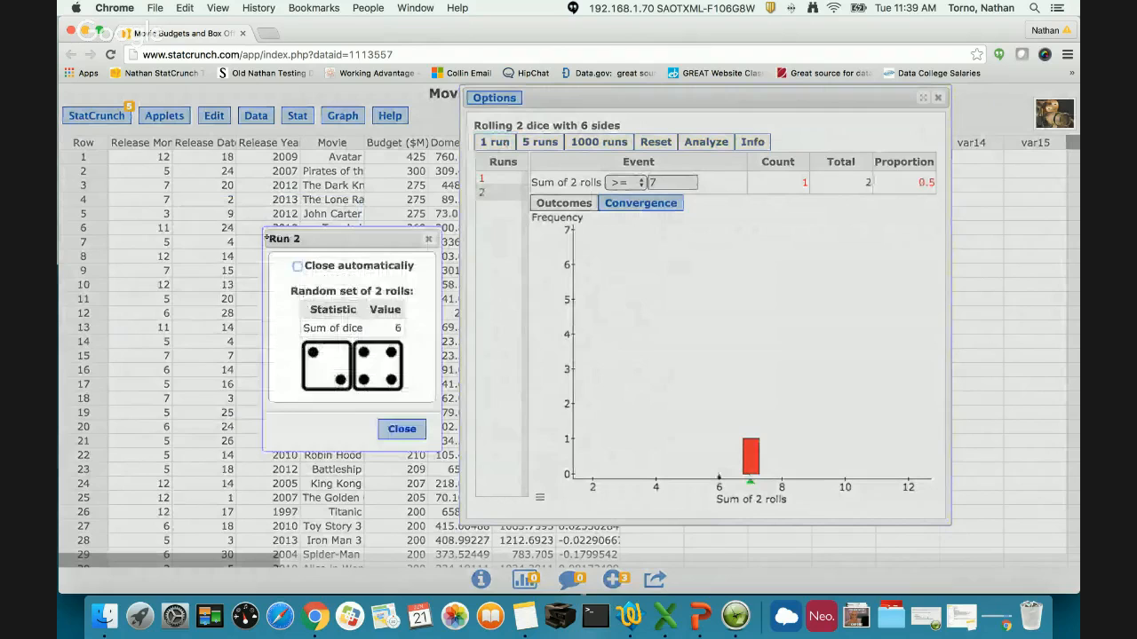
pyautogui.moveTo(266, 238); pyautogui.dragTo(171, 235)
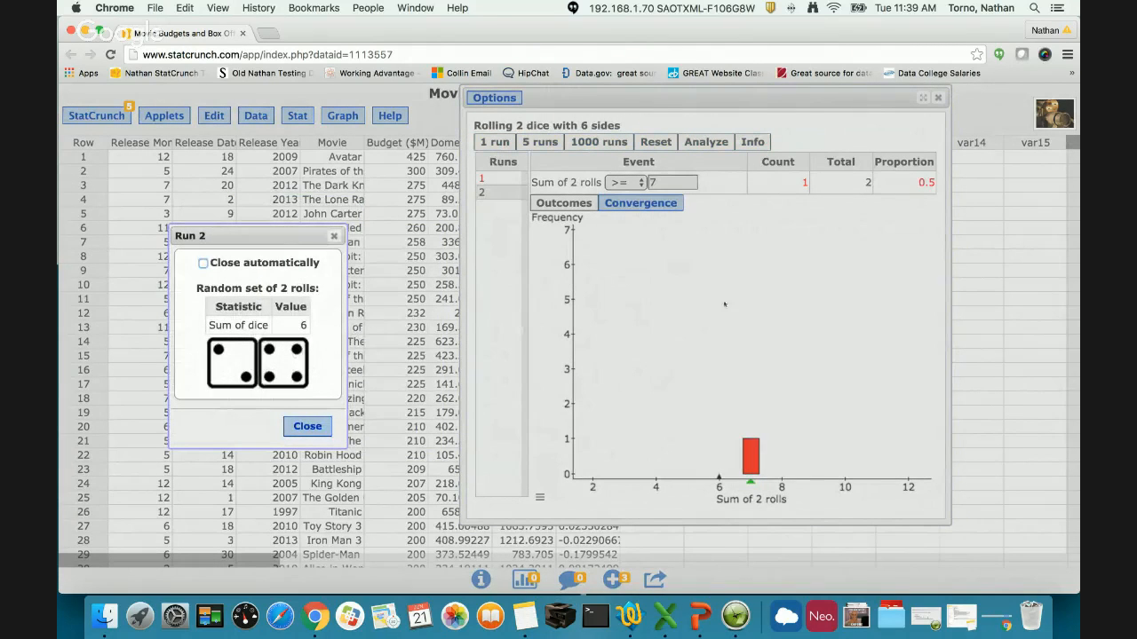
pyautogui.click(318, 427)
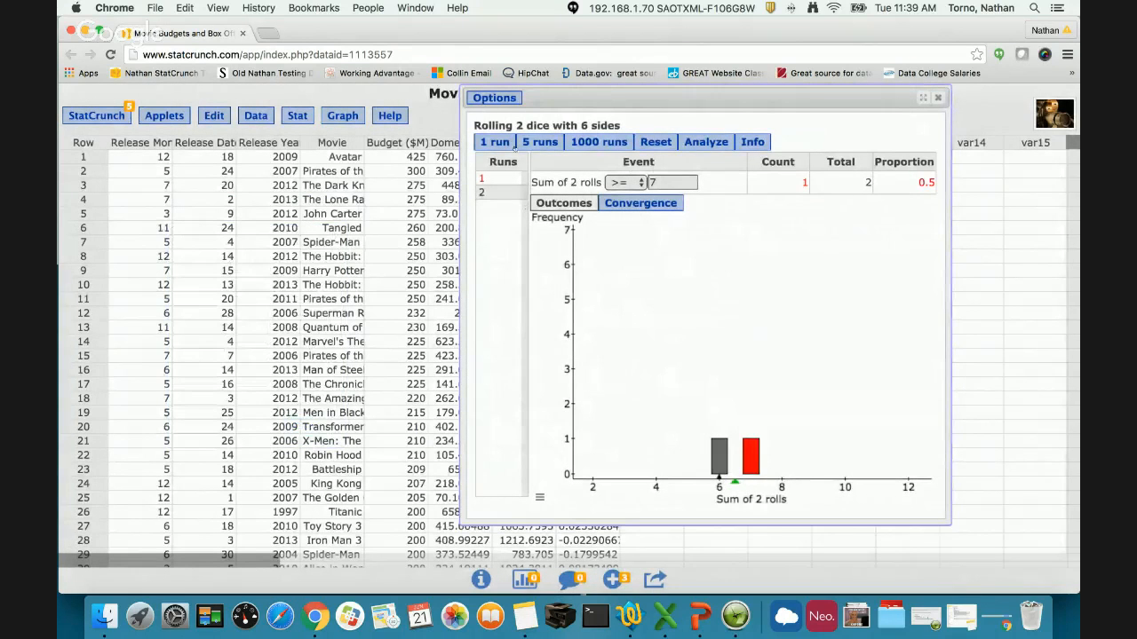
pyautogui.click(514, 148)
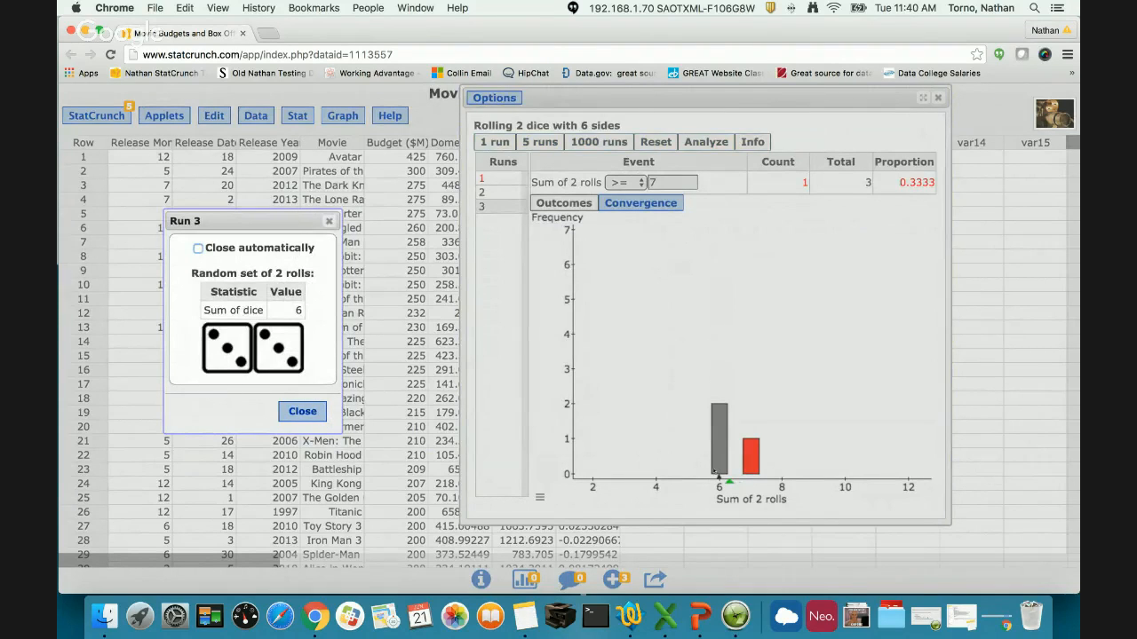
pyautogui.click(302, 411)
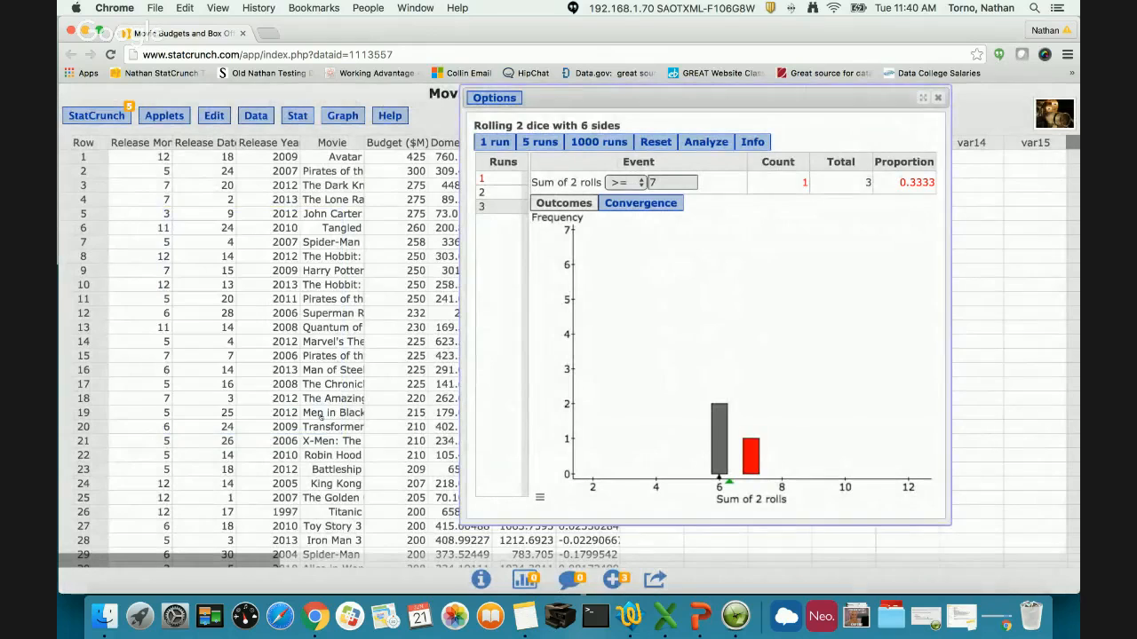
# - Add 5 runs to the dice simulation and 4000 more in batches of 1000, shifting the applet window aside
pyautogui.click(539, 144)
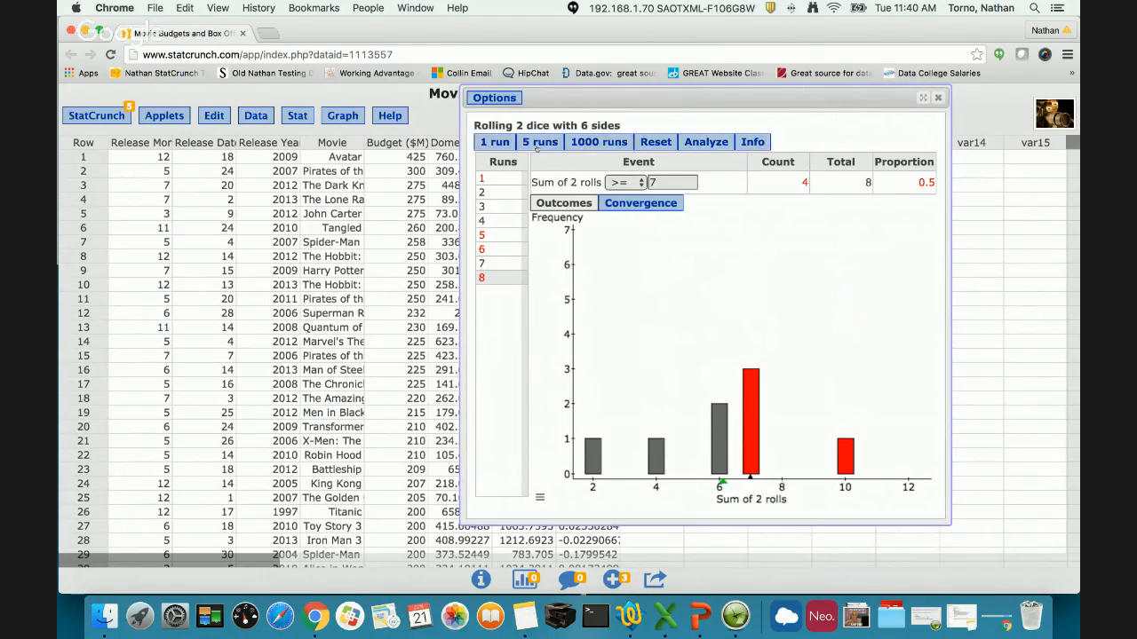
pyautogui.moveTo(650, 445)
pyautogui.moveTo(735, 100); pyautogui.dragTo(531, 101)
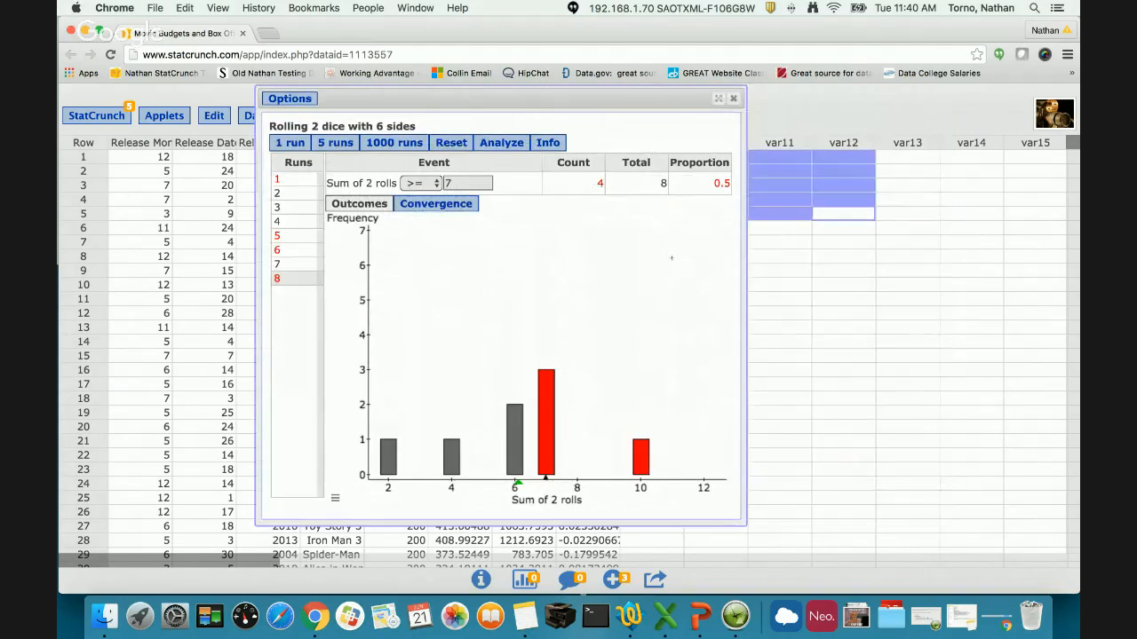
pyautogui.click(397, 143)
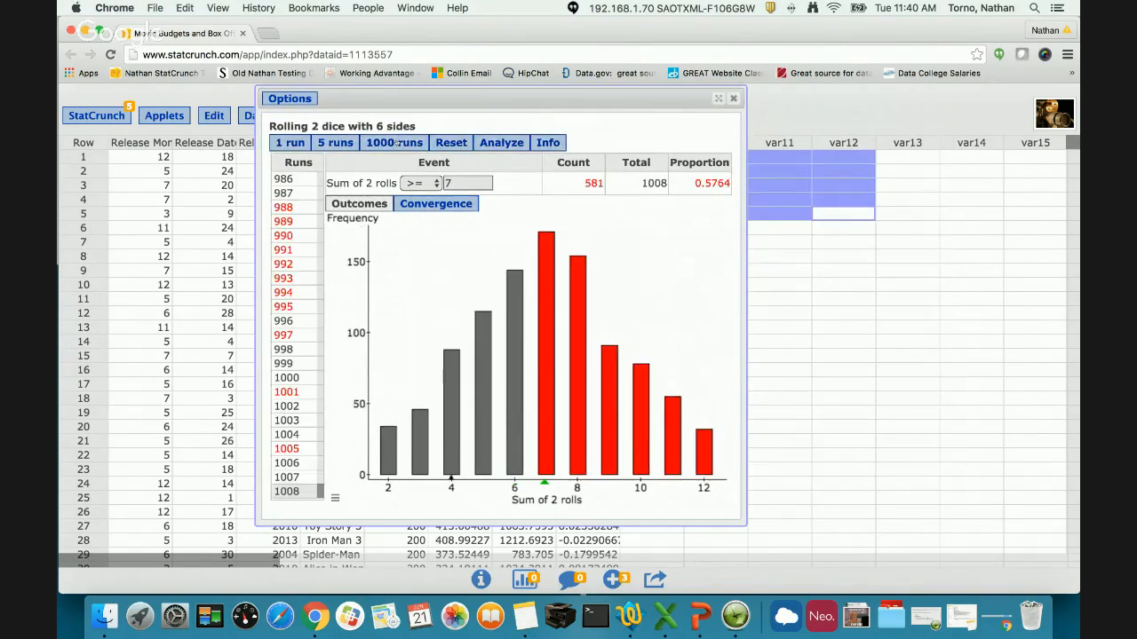
pyautogui.click(397, 143)
pyautogui.click(396, 143)
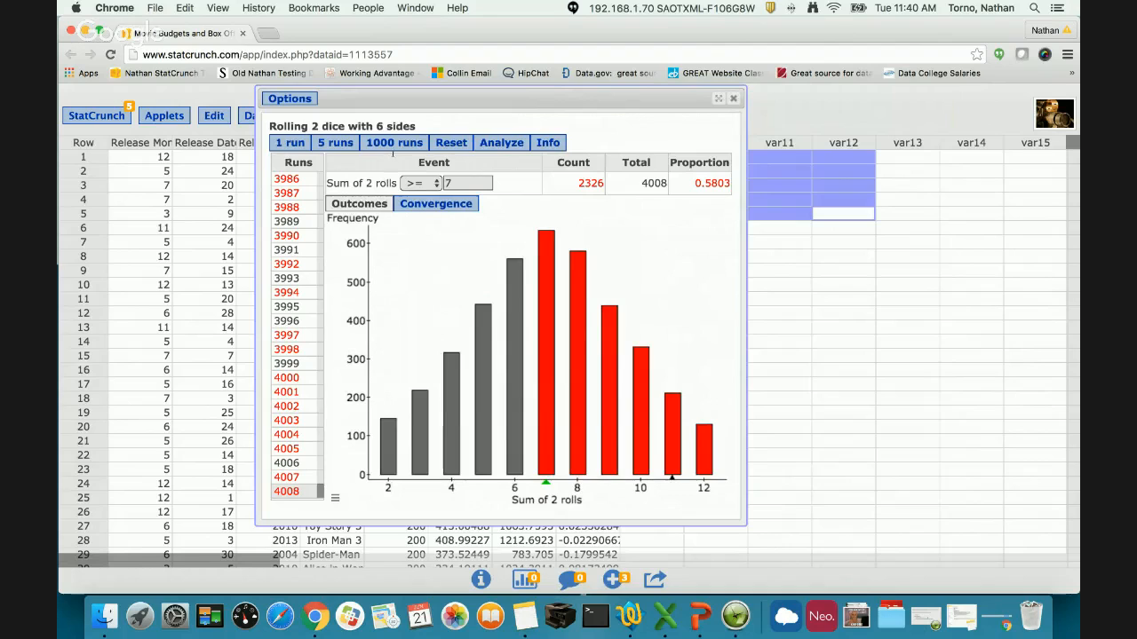
# - From the outcomes bar for a sum of 2, view the dice of run 99 and close the result
pyautogui.moveTo(544, 382)
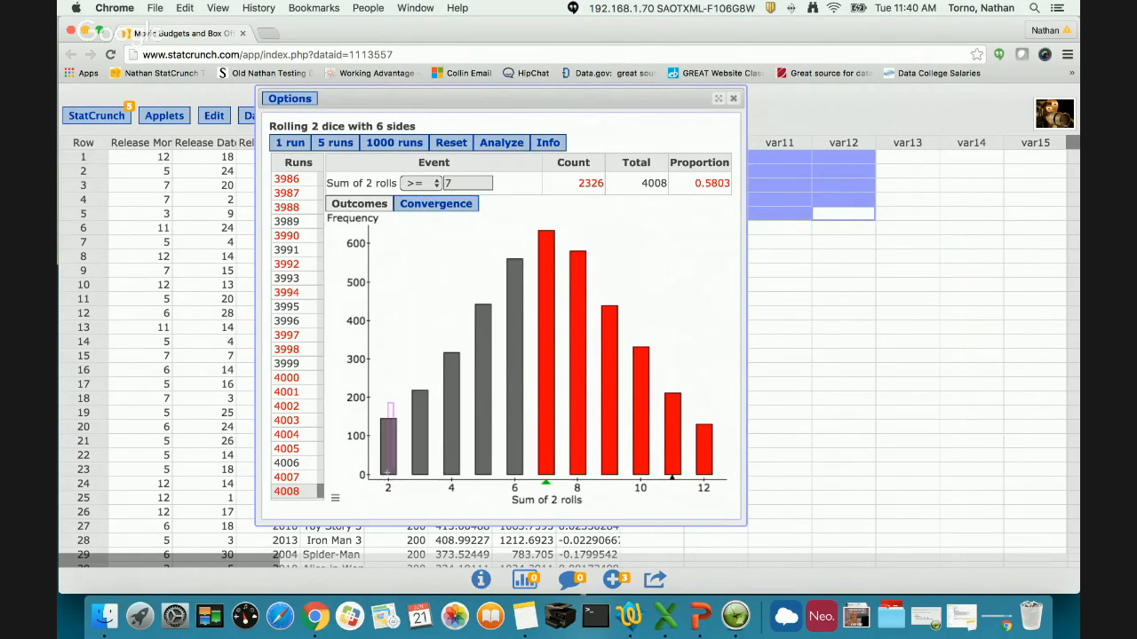
pyautogui.click(393, 437)
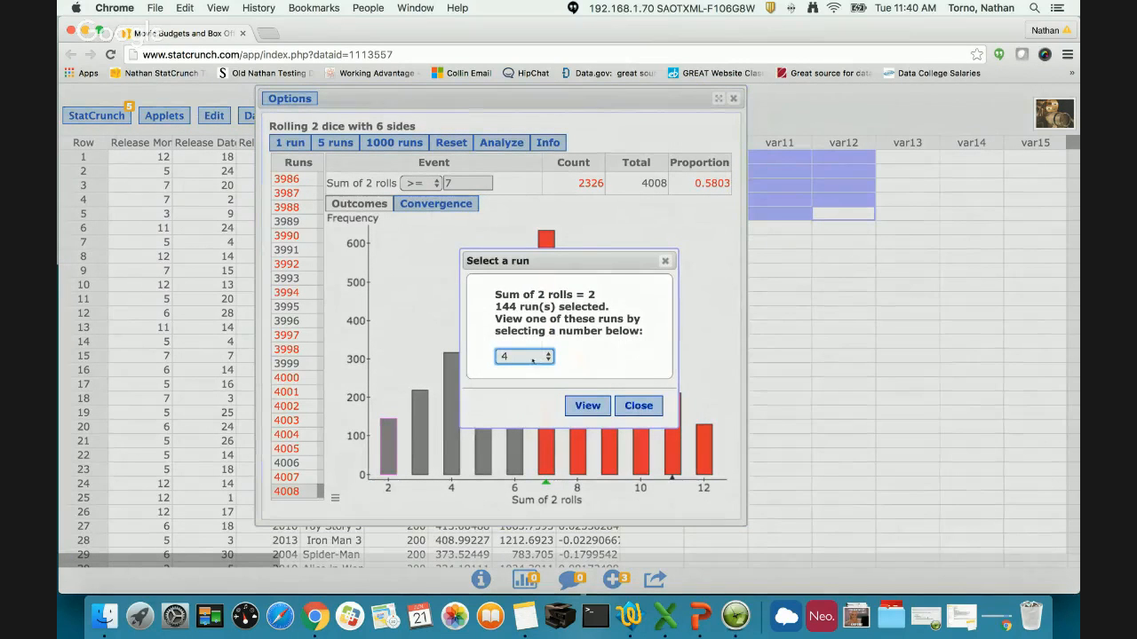
pyautogui.moveTo(583, 260); pyautogui.dragTo(912, 227)
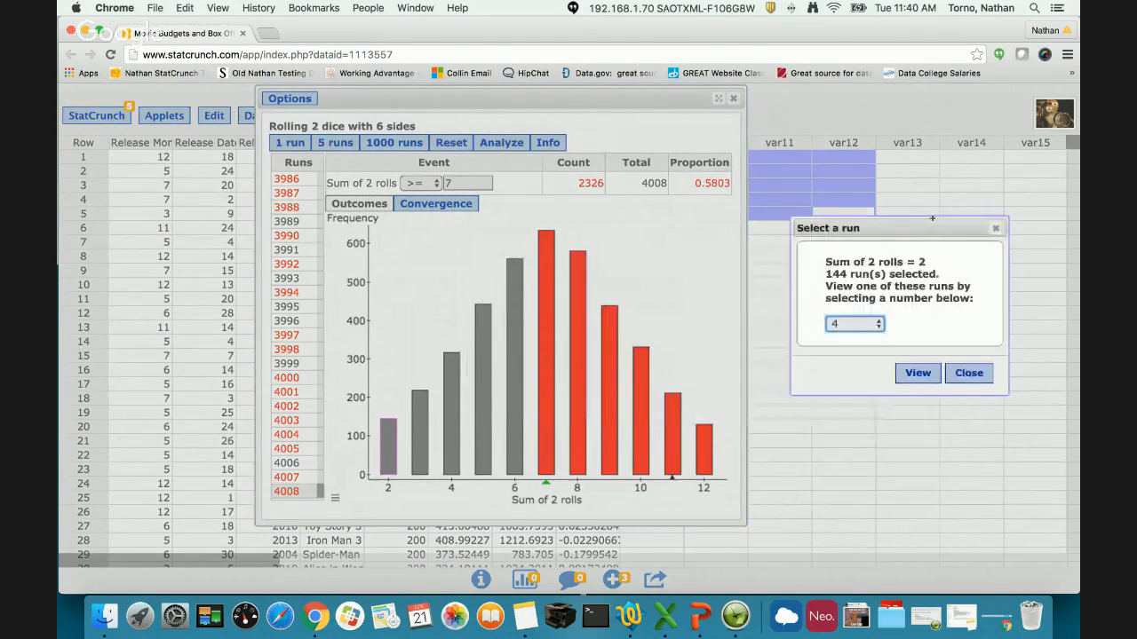
pyautogui.click(854, 324)
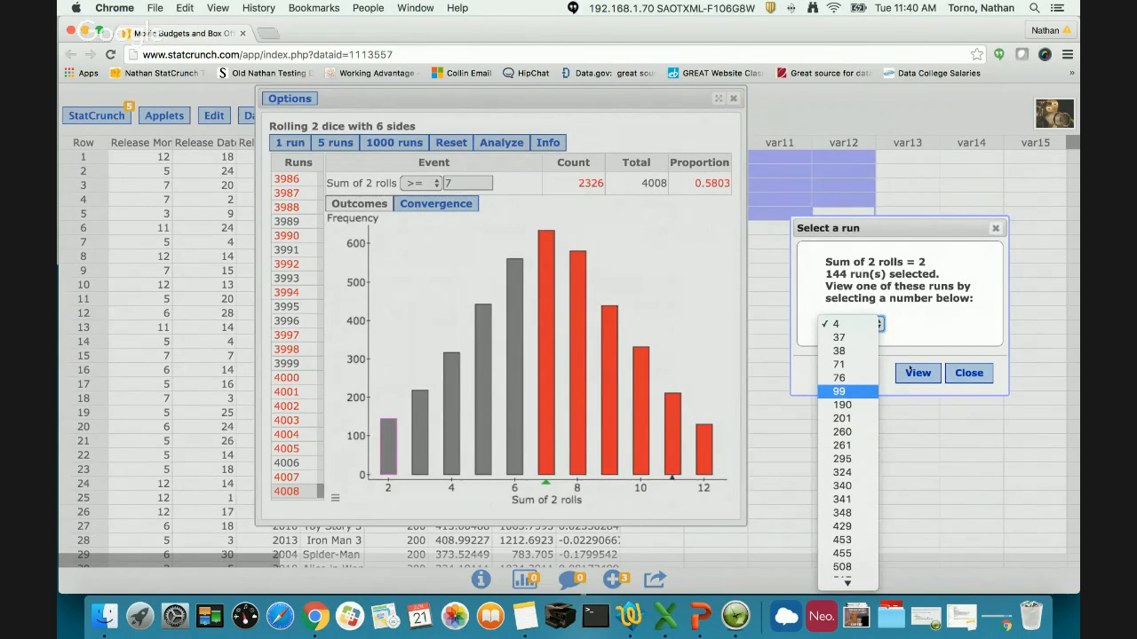
pyautogui.press('Return')
pyautogui.click(918, 372)
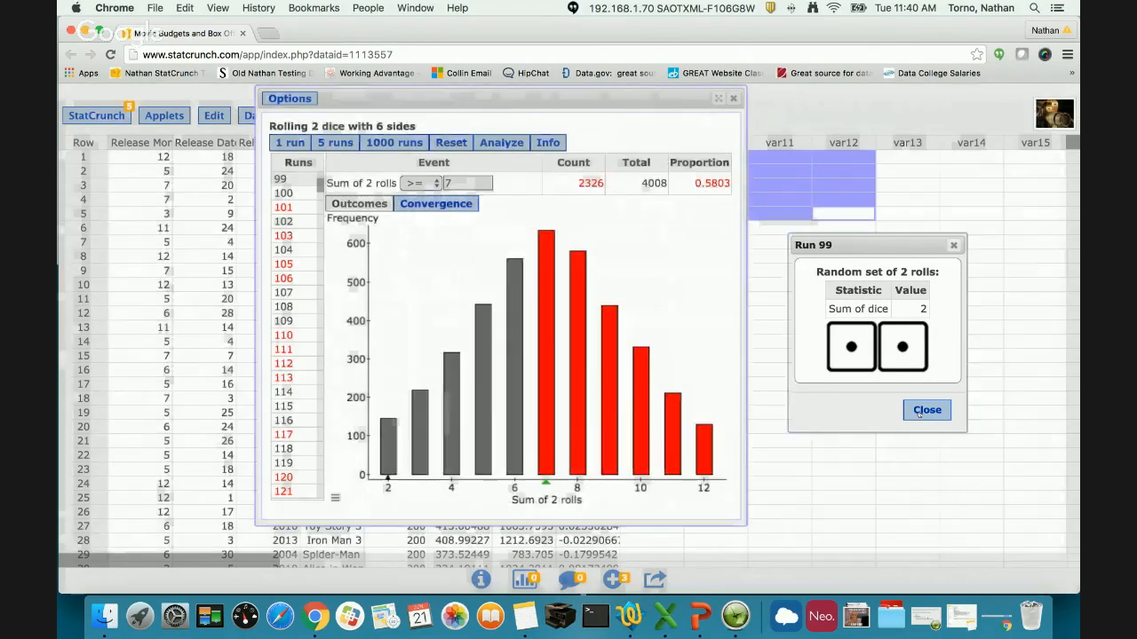
pyautogui.click(926, 410)
# - Browse the list of runs and view the dice rolled in run 134, closing its result
pyautogui.scroll(-5, 285, 392)
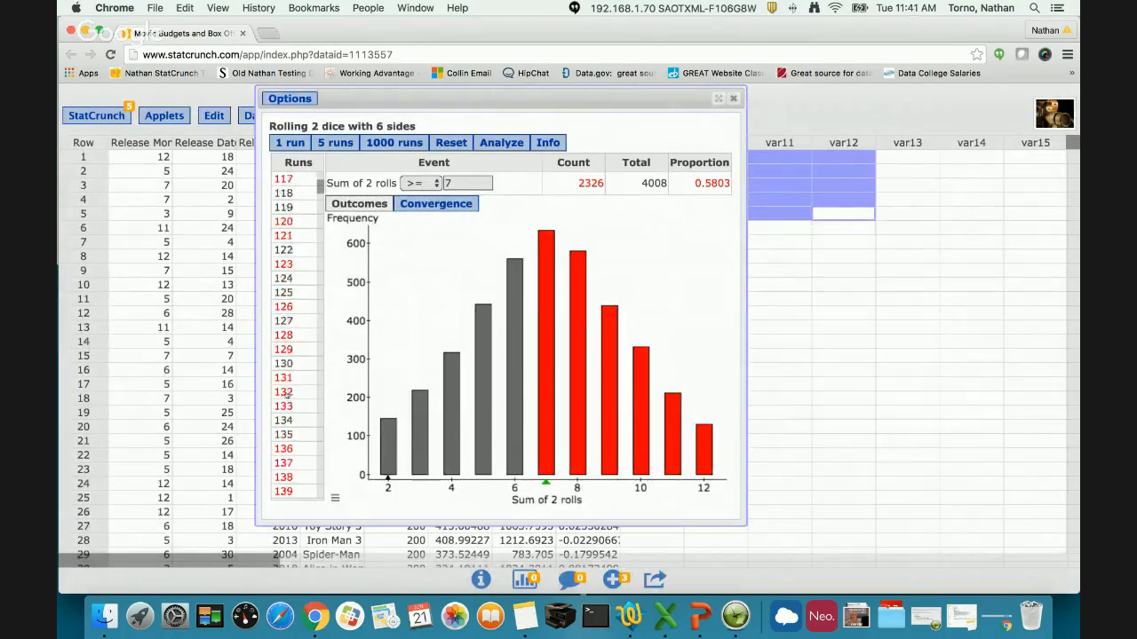
pyautogui.scroll(-1, 285, 391)
pyautogui.click(285, 391)
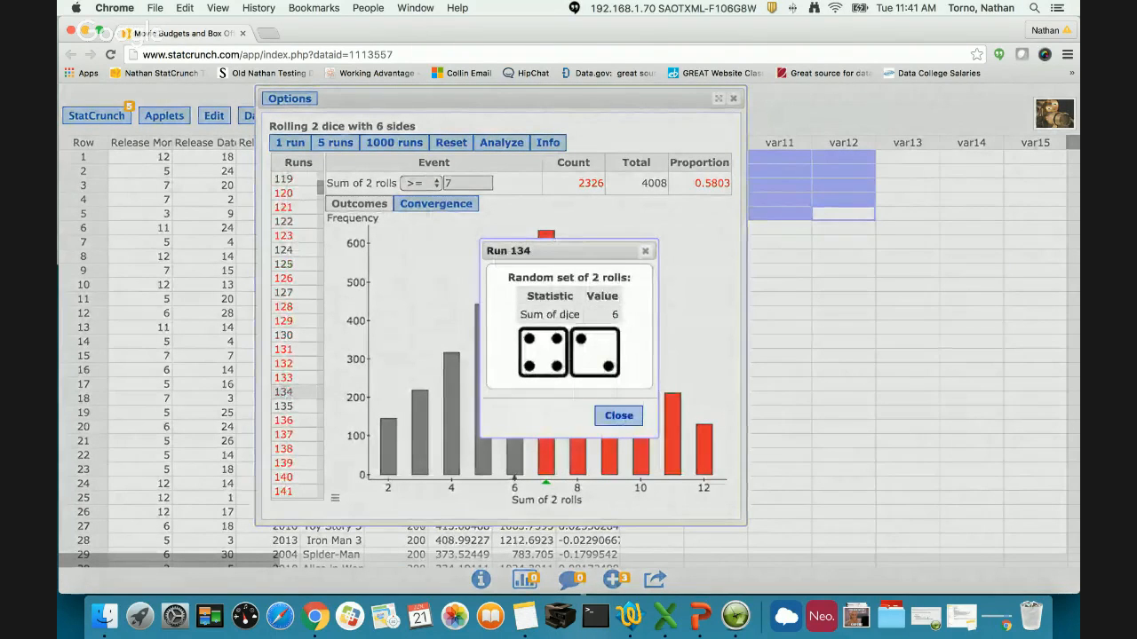
pyautogui.click(619, 416)
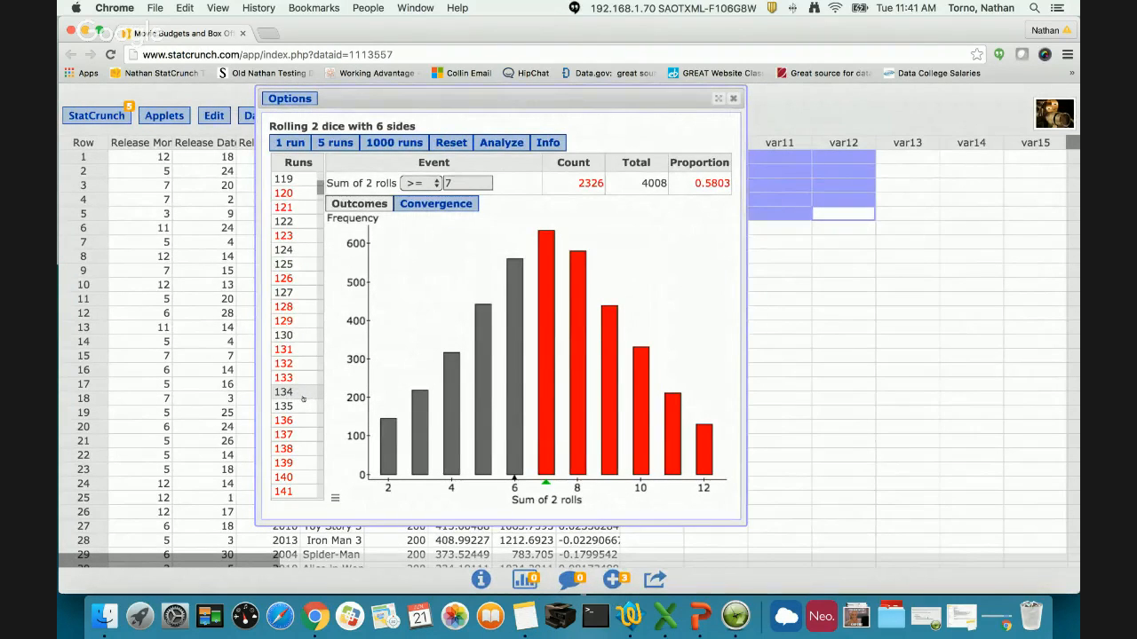
# - Tally sums equal to 7, examine the count, and change the tallied sum to 2
pyautogui.click(419, 184)
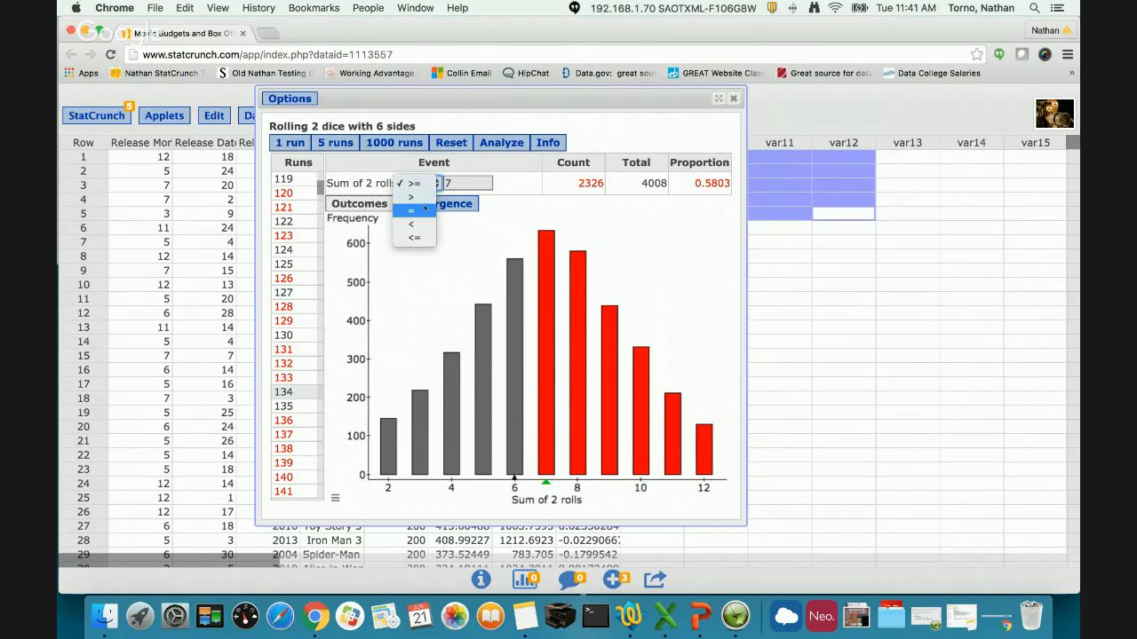
pyautogui.click(424, 209)
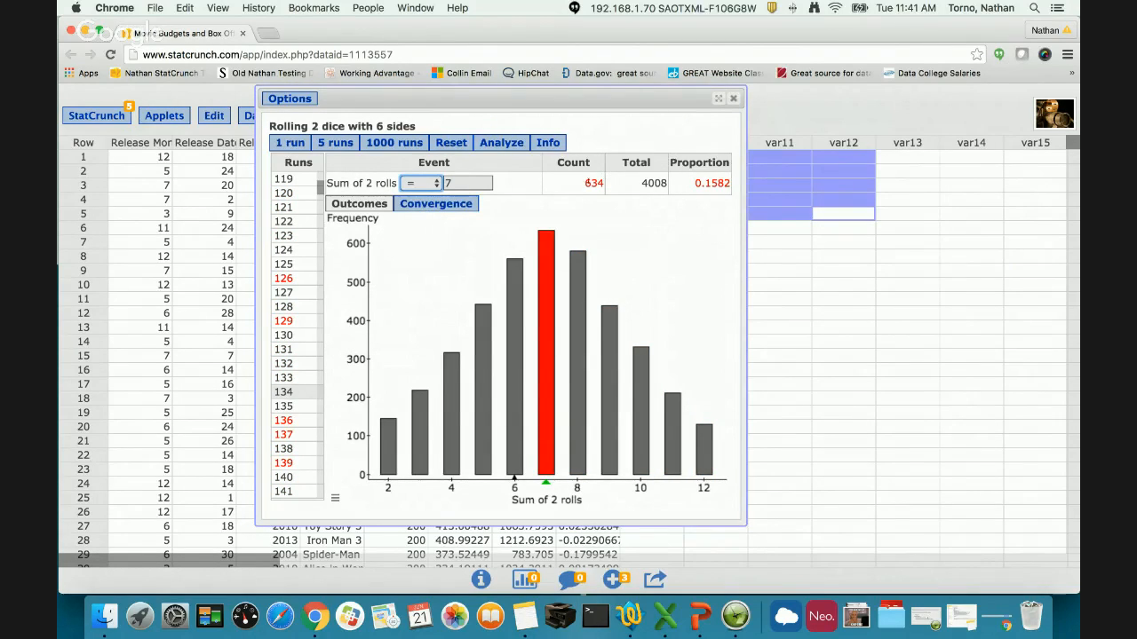
pyautogui.doubleClick(594, 183)
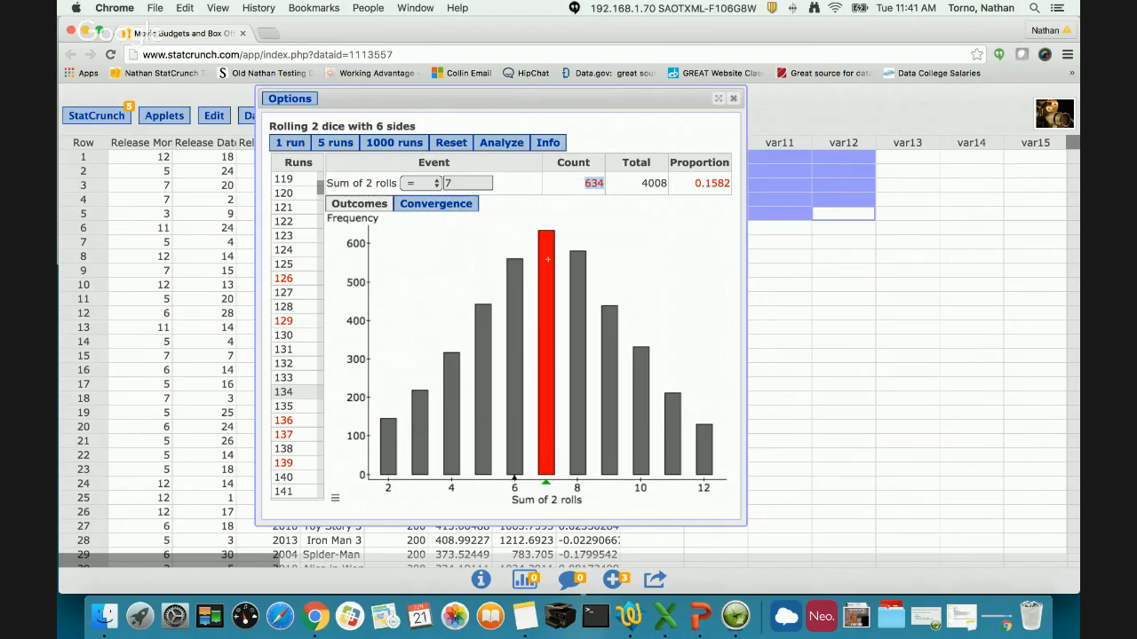
pyautogui.doubleClick(458, 182)
pyautogui.write('2')
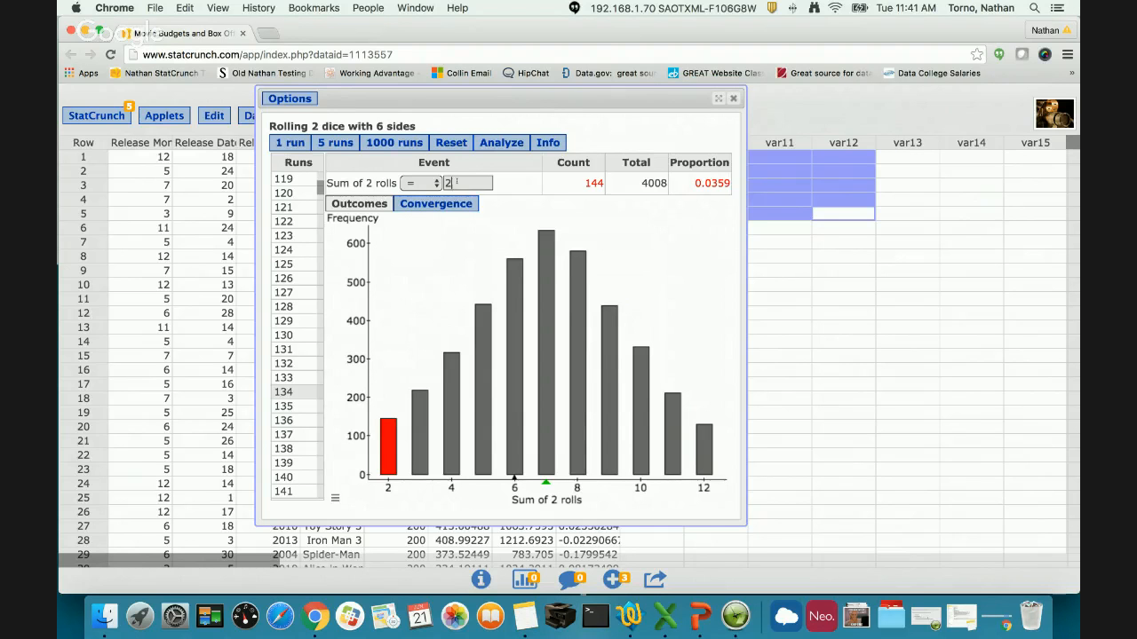
# - Show the convergence plot of the proportion and change the tallied event to a sum greater than 6
pyautogui.click(435, 204)
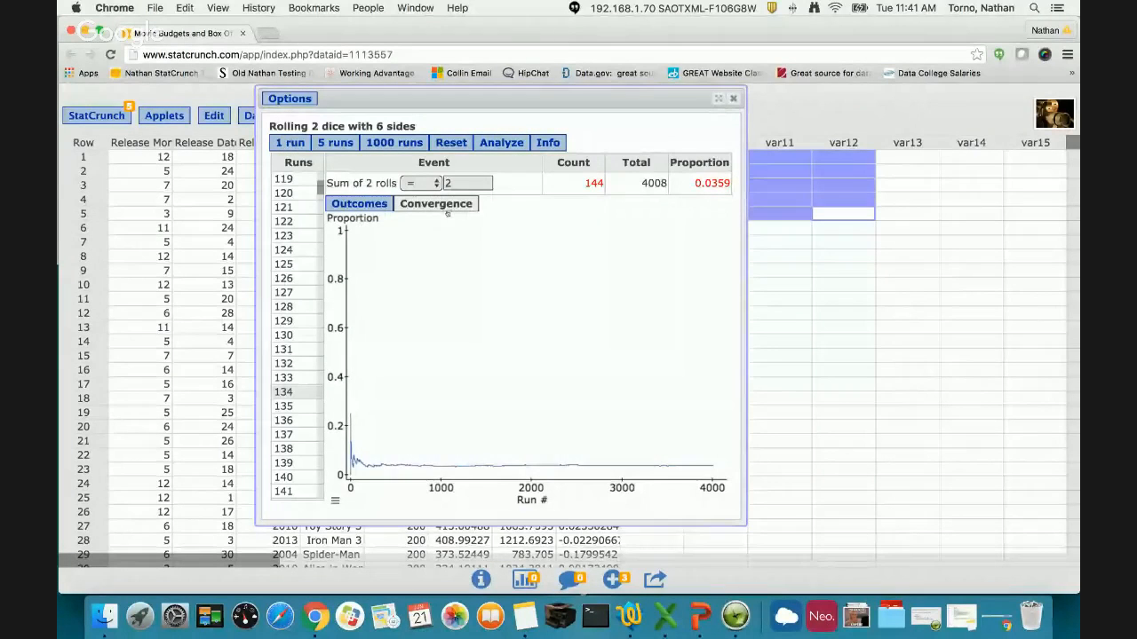
pyautogui.click(424, 184)
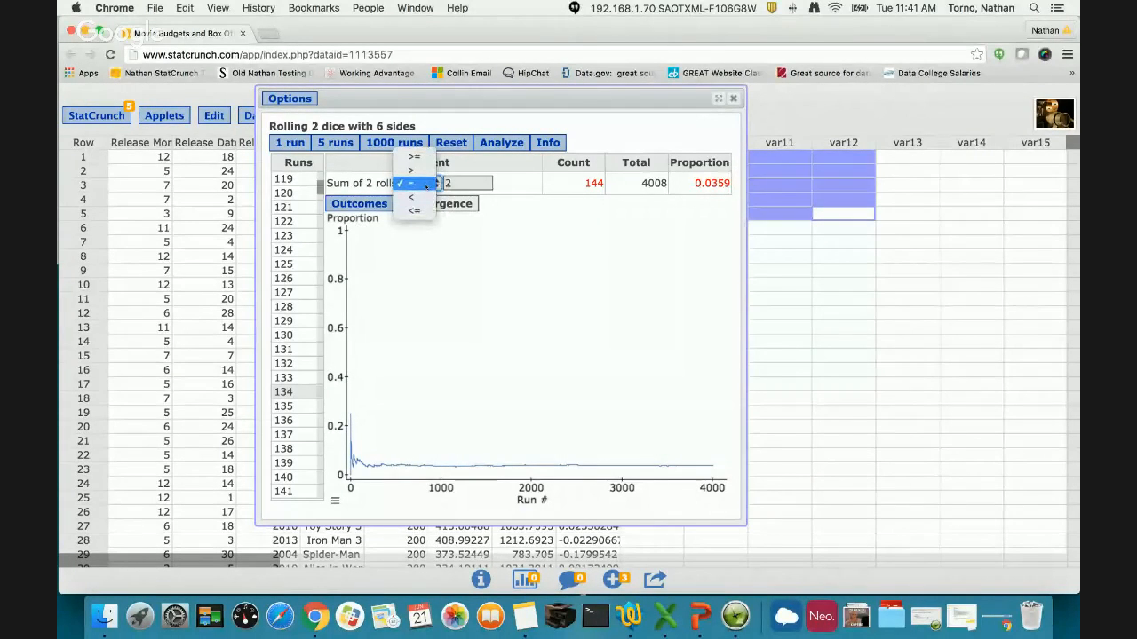
pyautogui.click(425, 183)
pyautogui.doubleClick(451, 183)
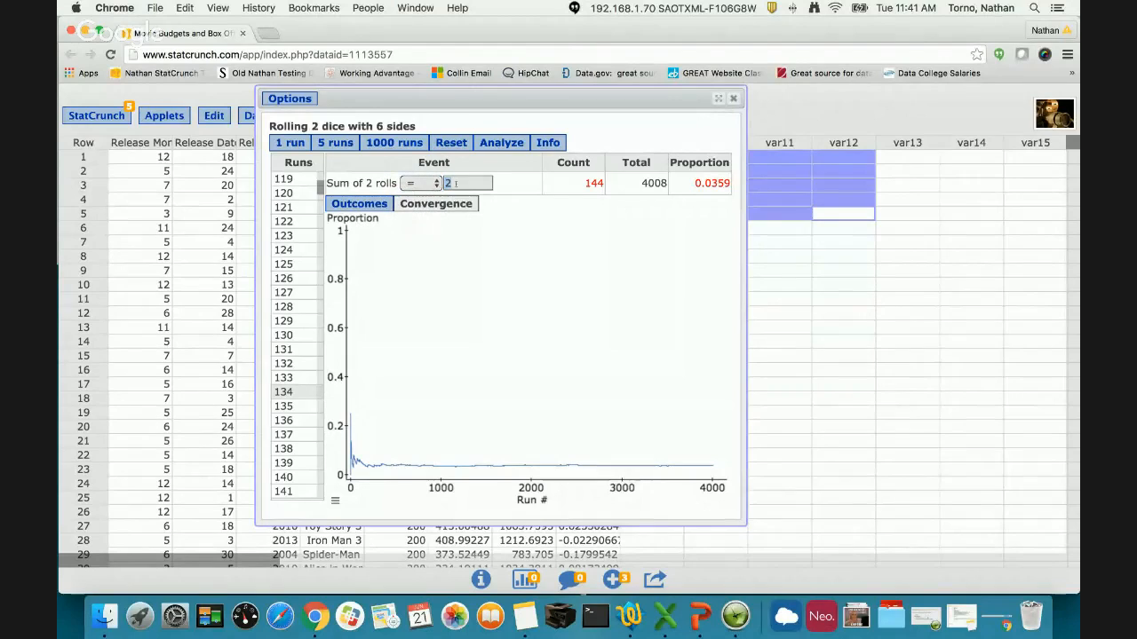
pyautogui.write('6')
pyautogui.click(425, 184)
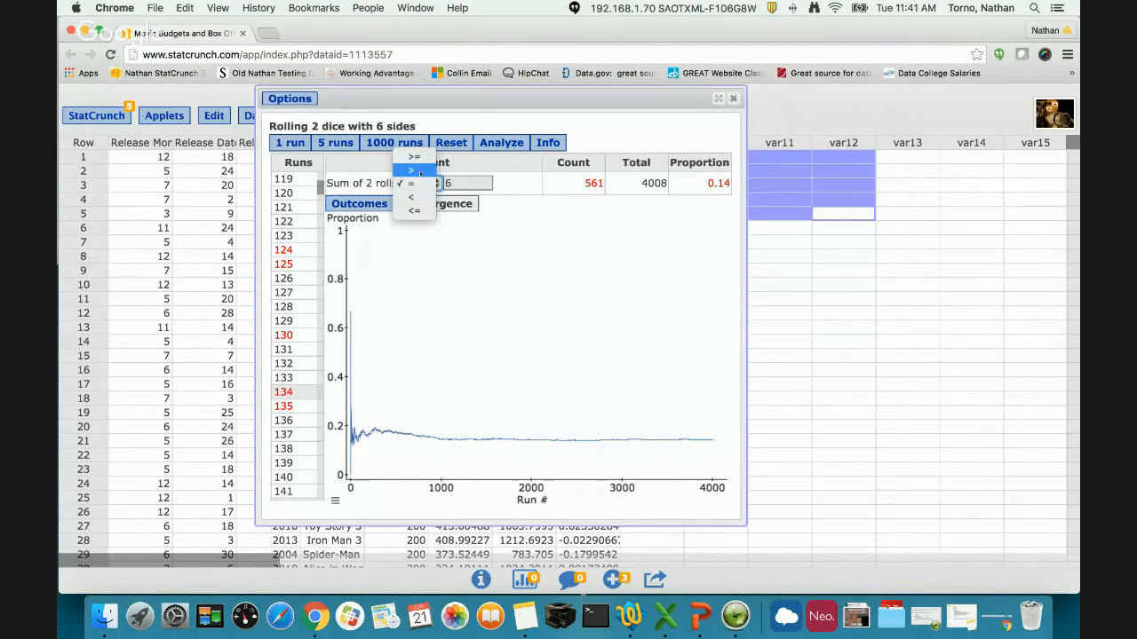
pyautogui.click(419, 172)
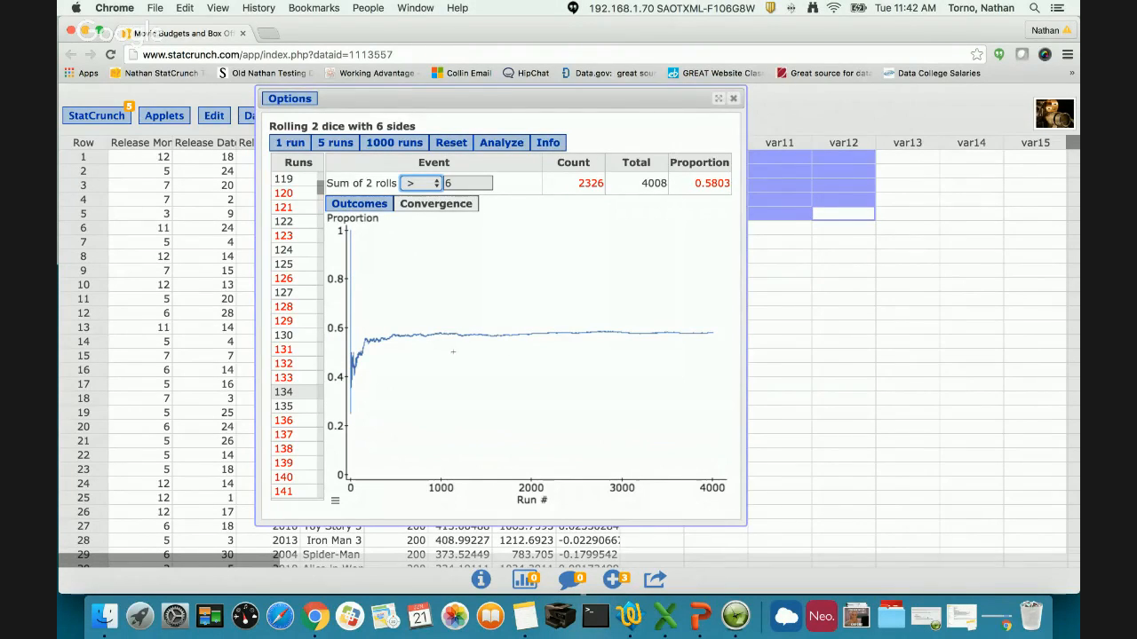
# - Reset the dice simulation, move its window aside and simulate a single run with the convergence plot showing
pyautogui.click(451, 144)
pyautogui.moveTo(466, 99); pyautogui.dragTo(653, 100)
pyautogui.click(480, 144)
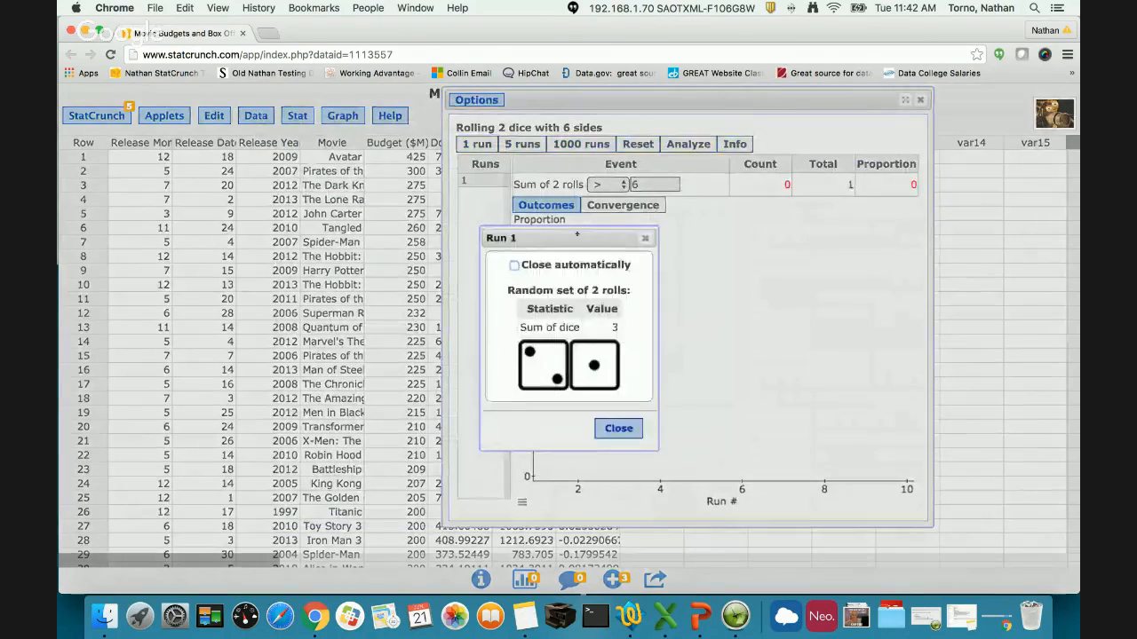